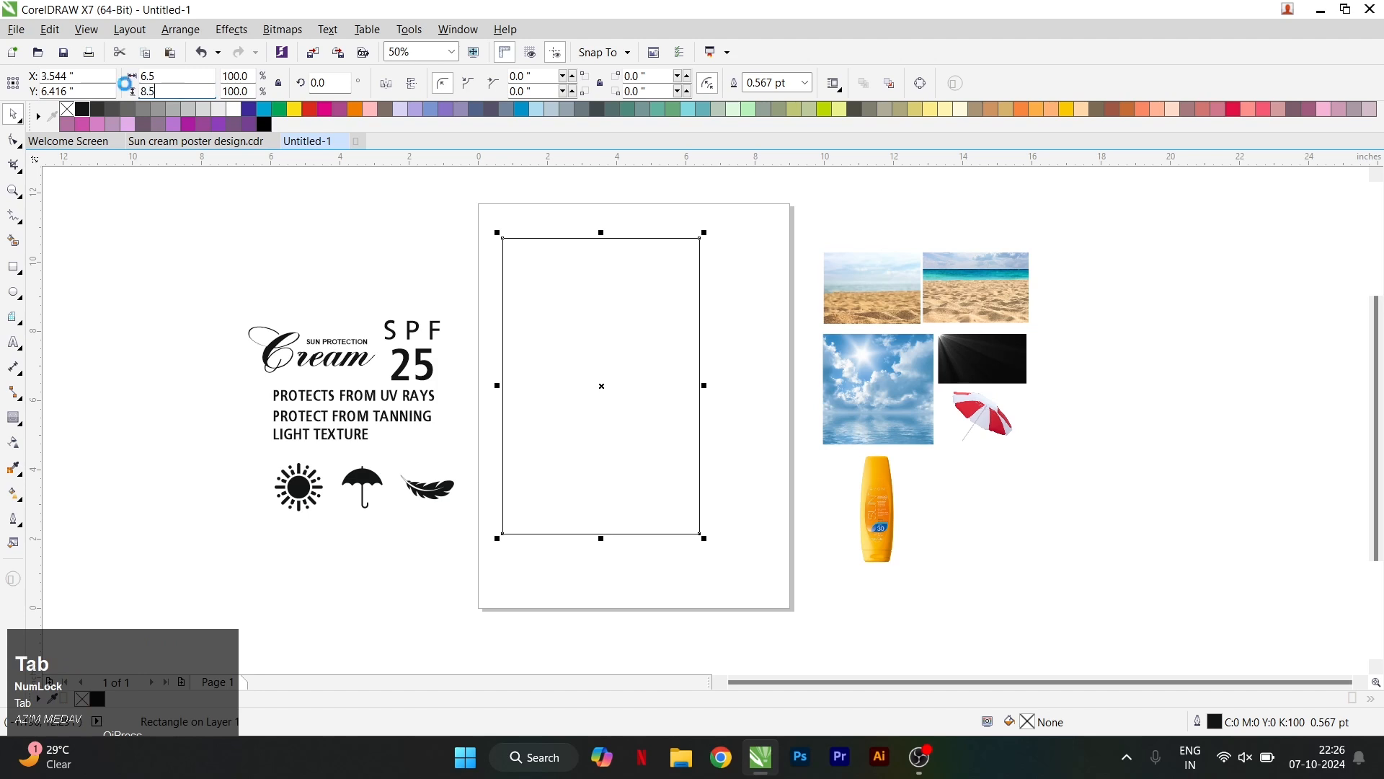
Step: Centre the rectangle on the page, place the turquoise-sea beach photo over it and enlarge the photo to about 8.64 in wide
key("p")
left_click(798, 241)
left_click_drag(979, 289, 625, 394)
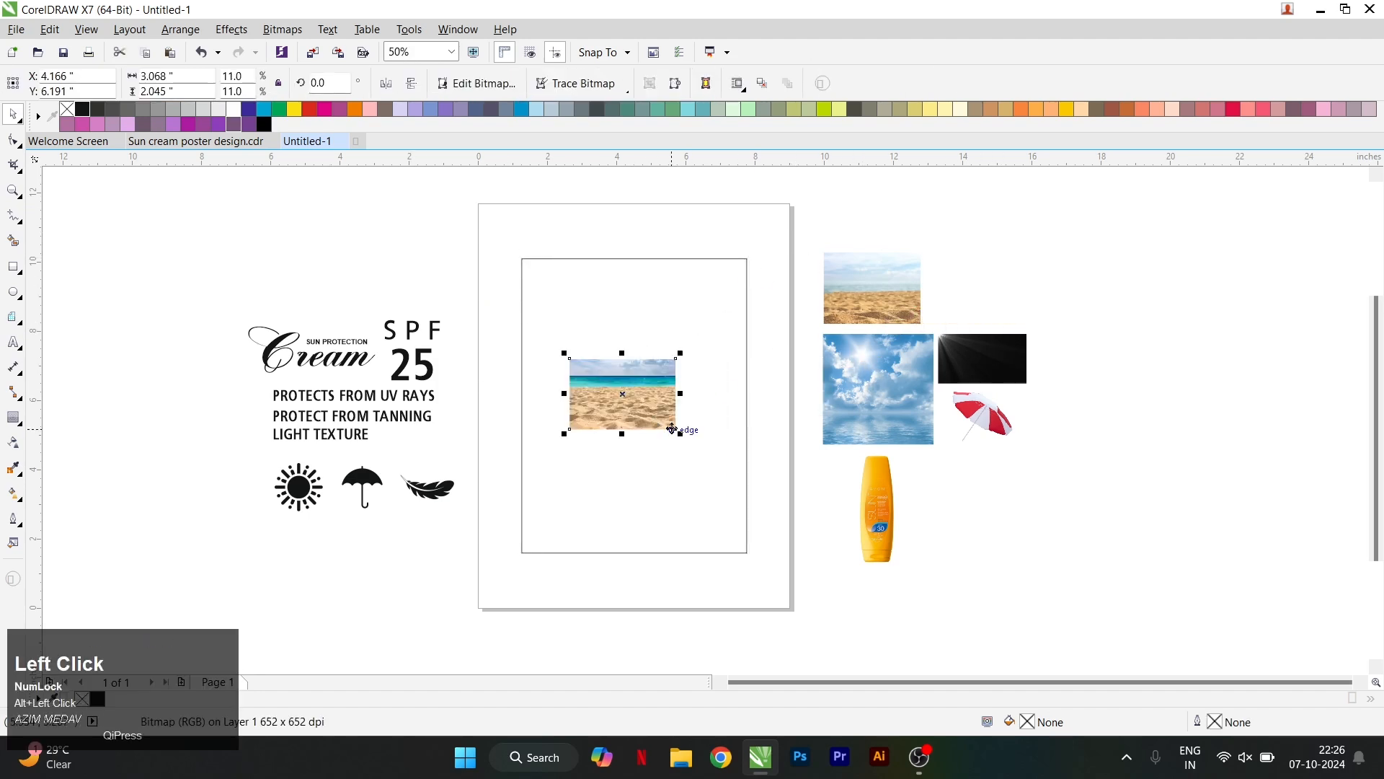
left_click_drag(690, 439, 788, 497)
Step: Draw a Pen tool line along the boundary between sand and sea, across the full width of the beach photo
scroll(593, 368, "up", 1)
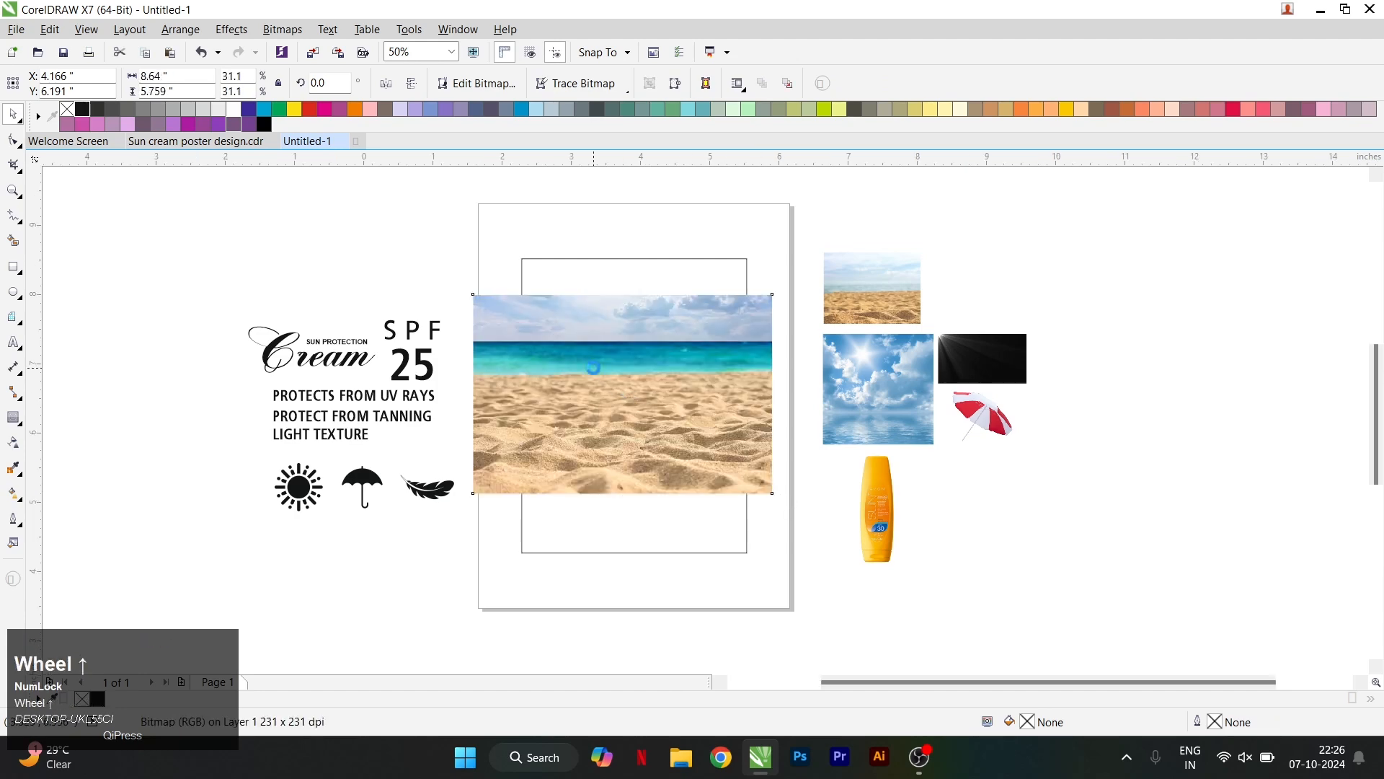
left_click(12, 222)
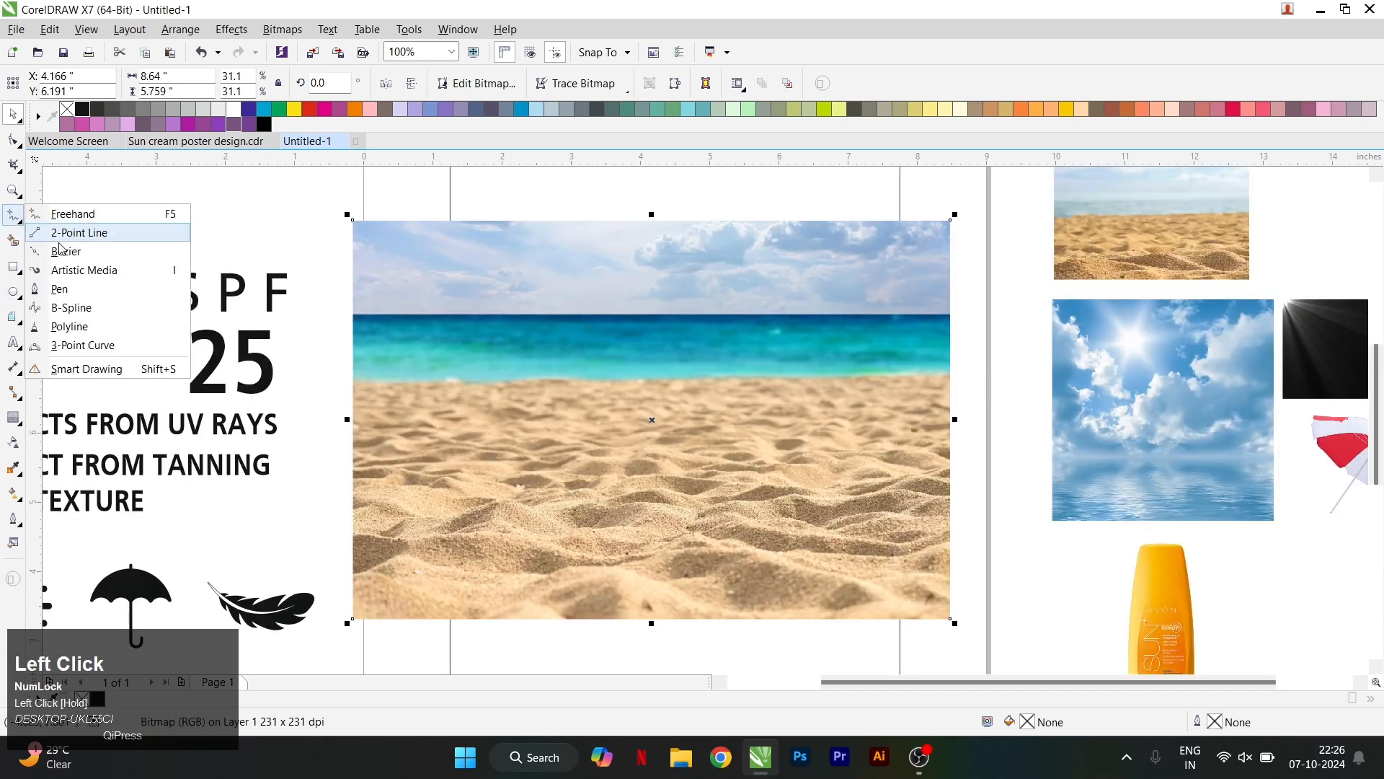
left_click(64, 288)
scroll(330, 381, "up", 1)
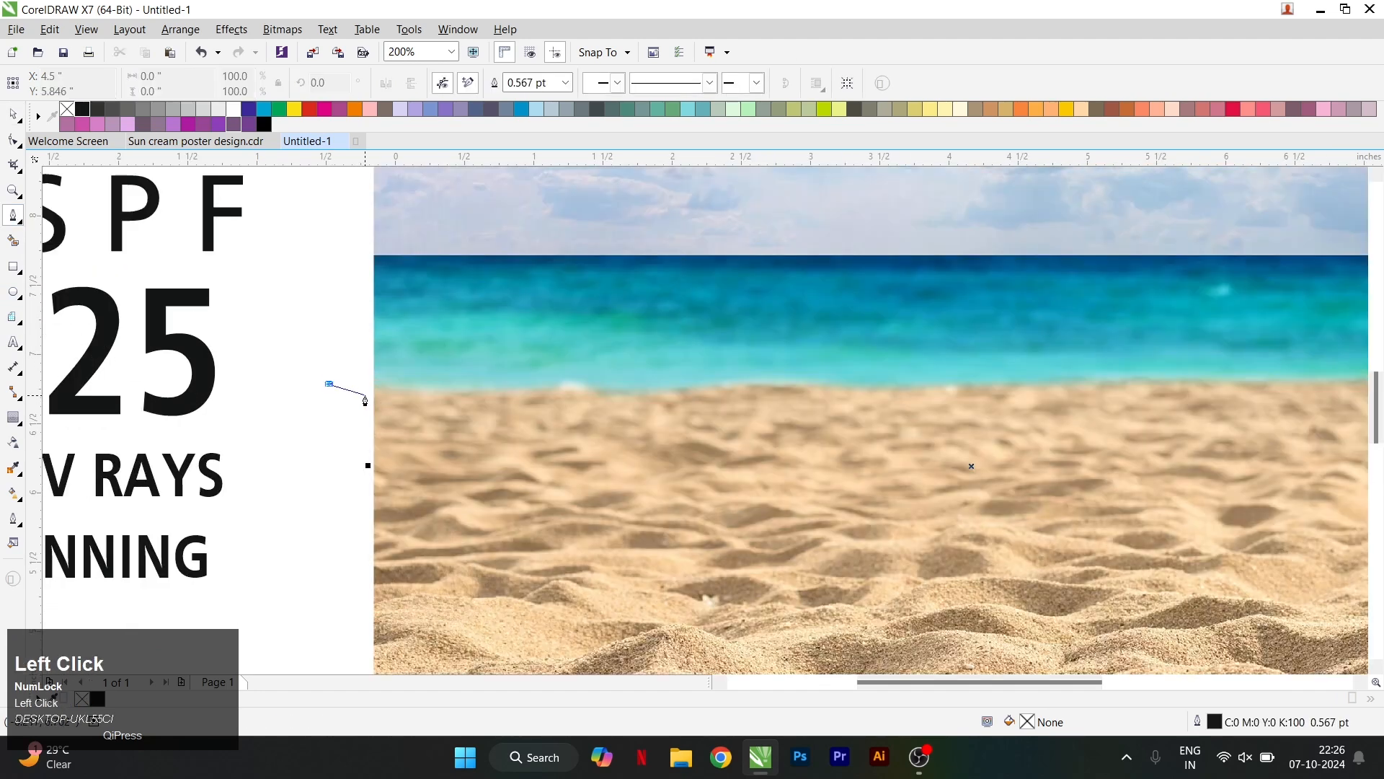
left_click(762, 392)
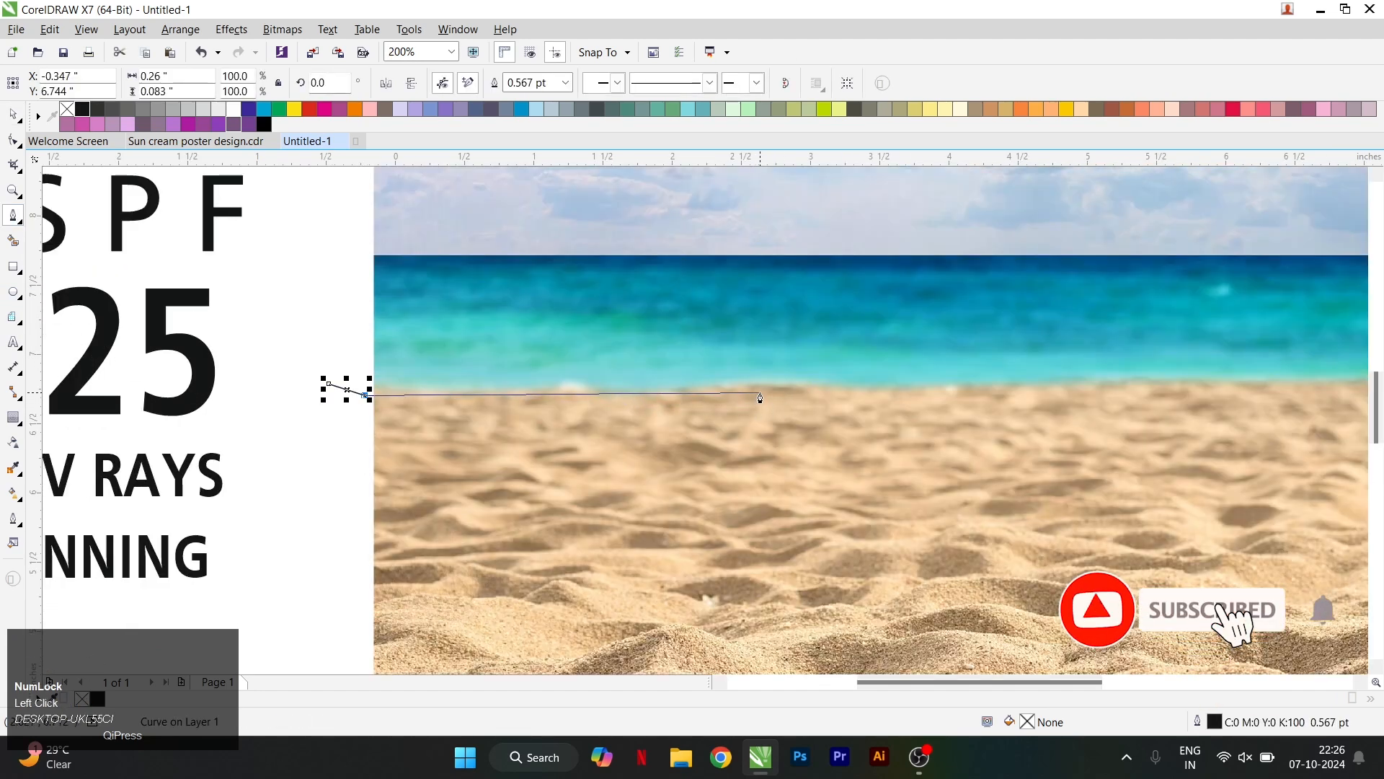
scroll(359, 435, "down", 1)
scroll(937, 411, "up", 1)
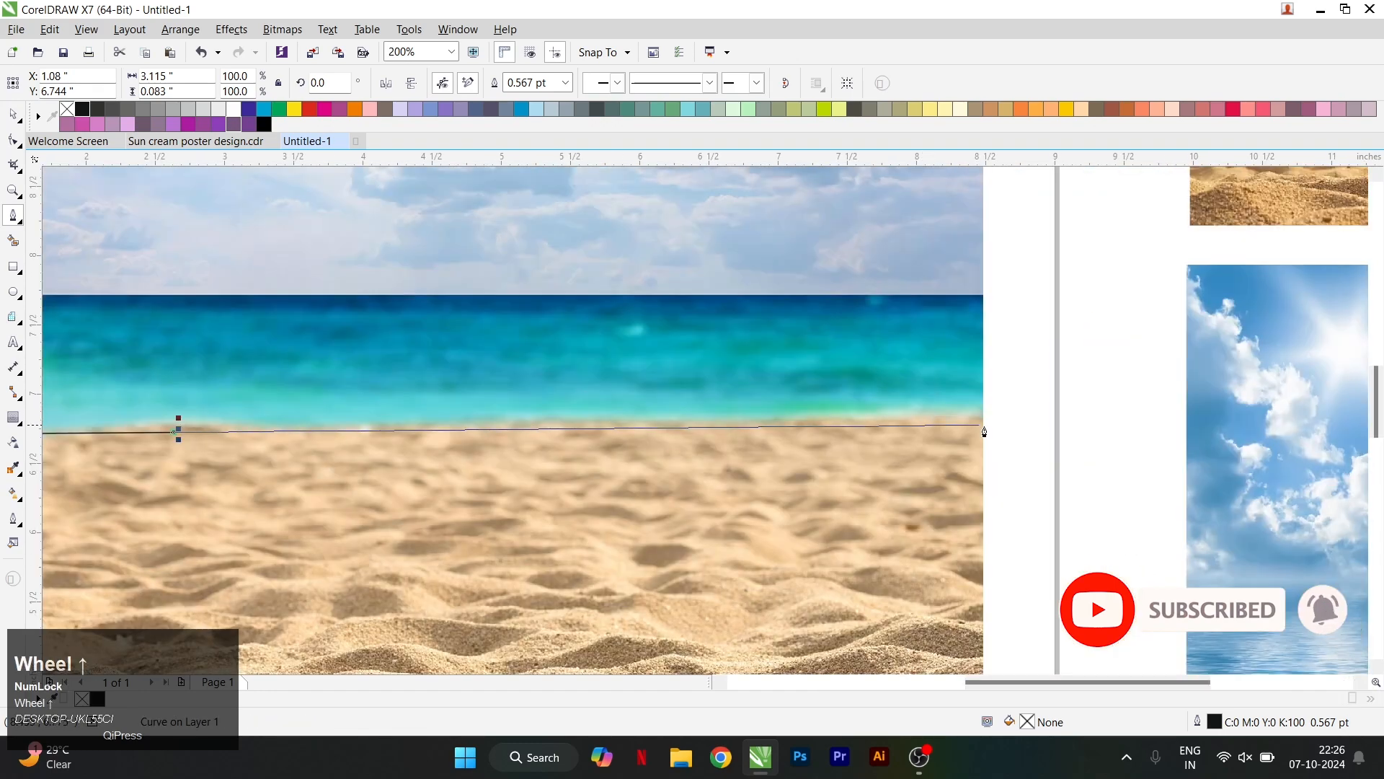
left_click(1007, 426)
Step: Extend the line around the photo's sea and sky and close it into an outline
scroll(1007, 426, "down", 1)
left_click(1037, 234)
left_click(525, 227)
left_click(364, 277)
left_click(374, 425)
Step: Trim the sea and sky off the beach photo with the closed outline and delete the outline
key("space")
left_click(519, 488, "shift")
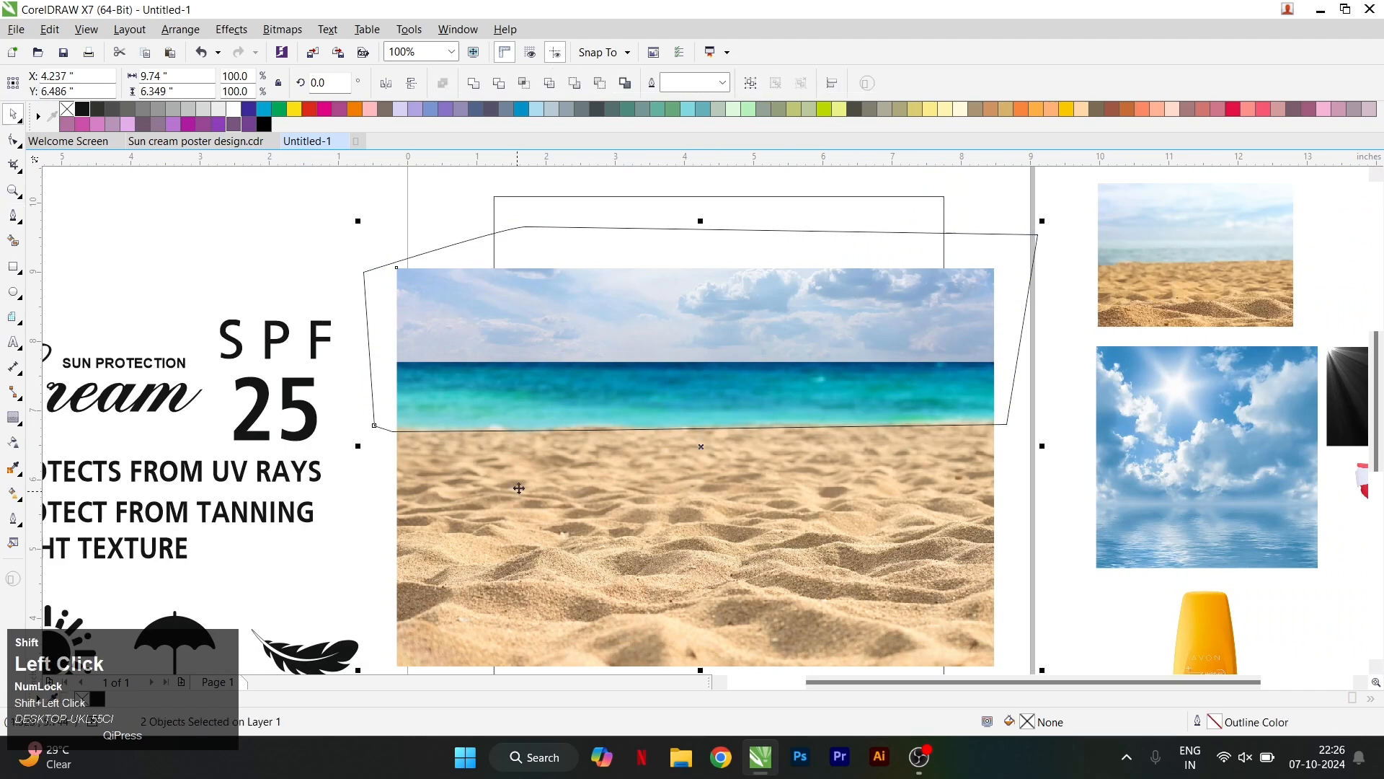
left_click(498, 82)
key("Delete")
Step: Move the trimmed sand image over the page and PowerClip it inside the poster rectangle
left_click(718, 473)
left_click_drag(718, 472, 654, 372)
scroll(692, 403, "down", 1)
right_click(750, 415)
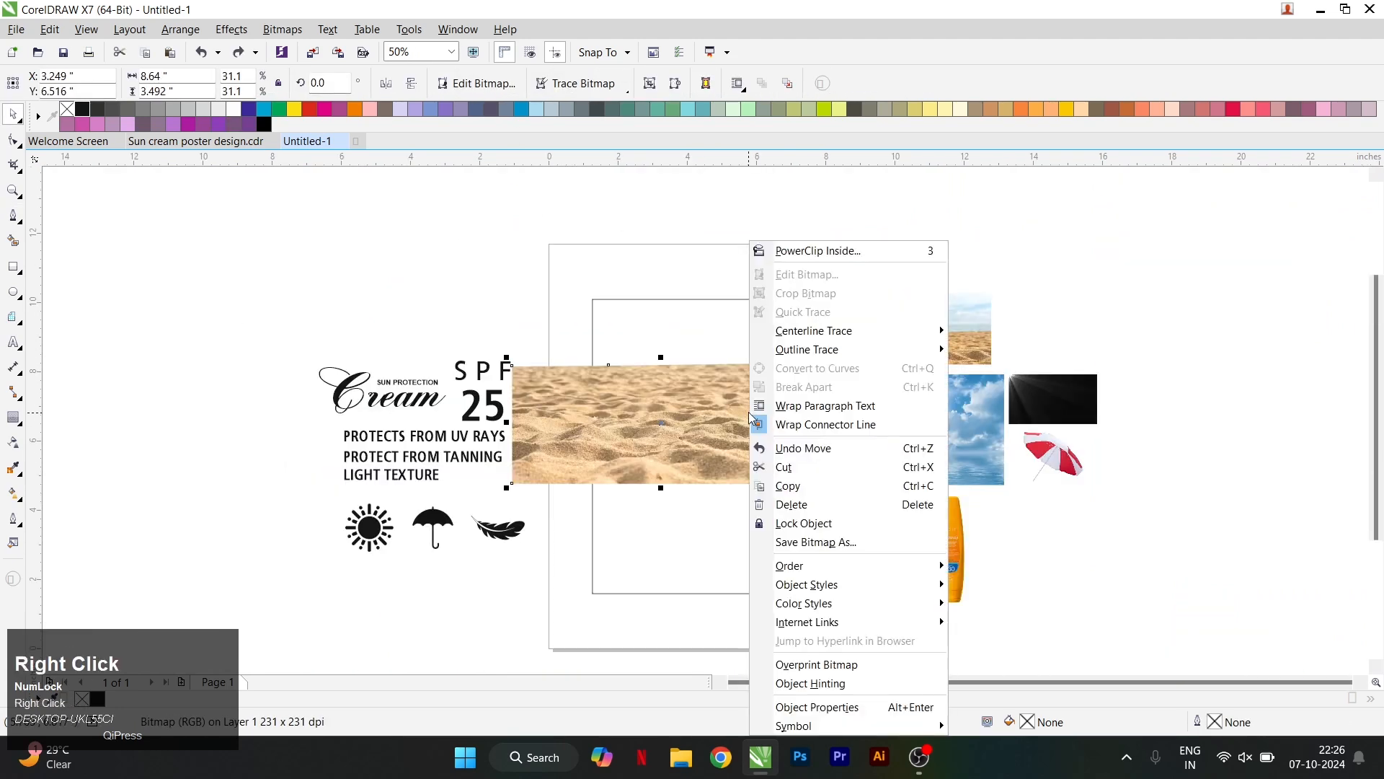
left_click(796, 252)
left_click(748, 337)
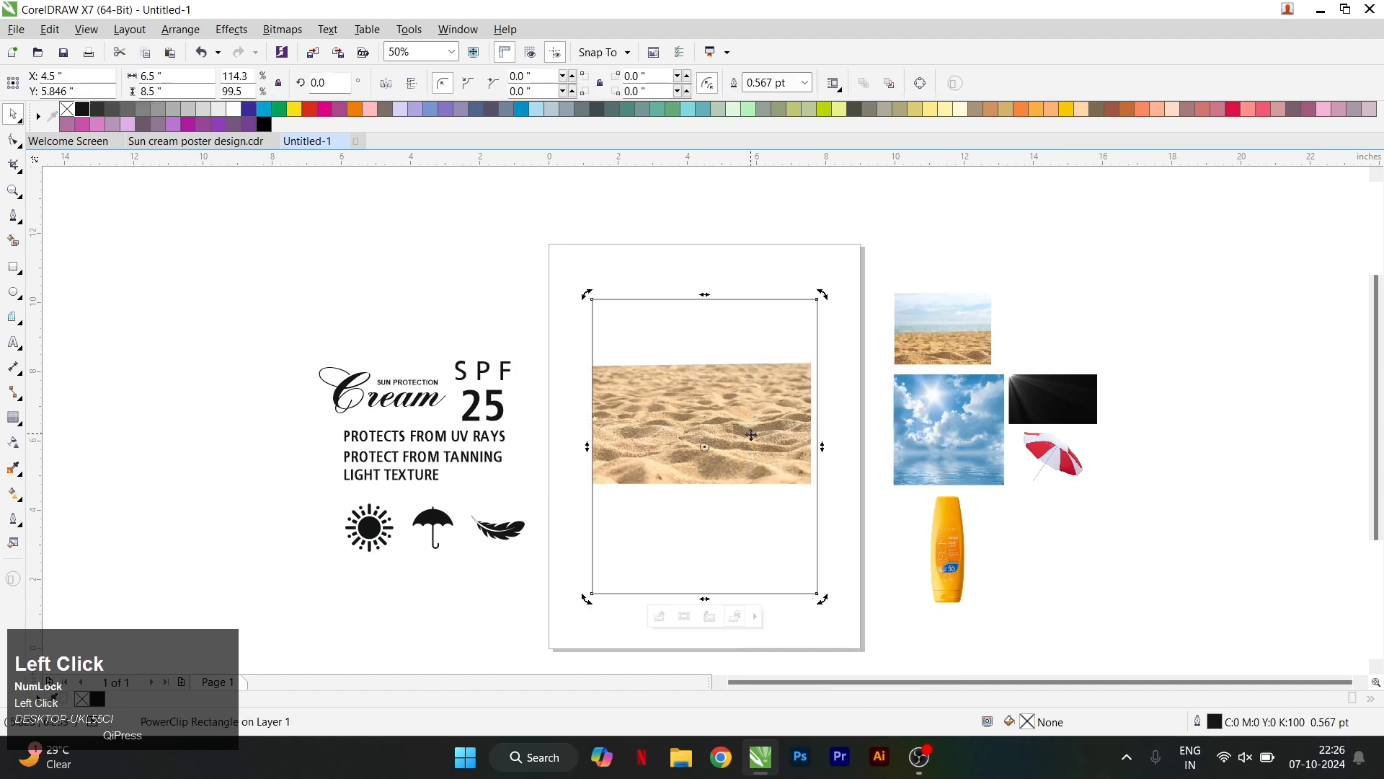
Step: PowerClip the blue sky image with the sun inside the poster rectangle
left_click(945, 425)
right_click(901, 432)
left_click(937, 292)
left_click(715, 329)
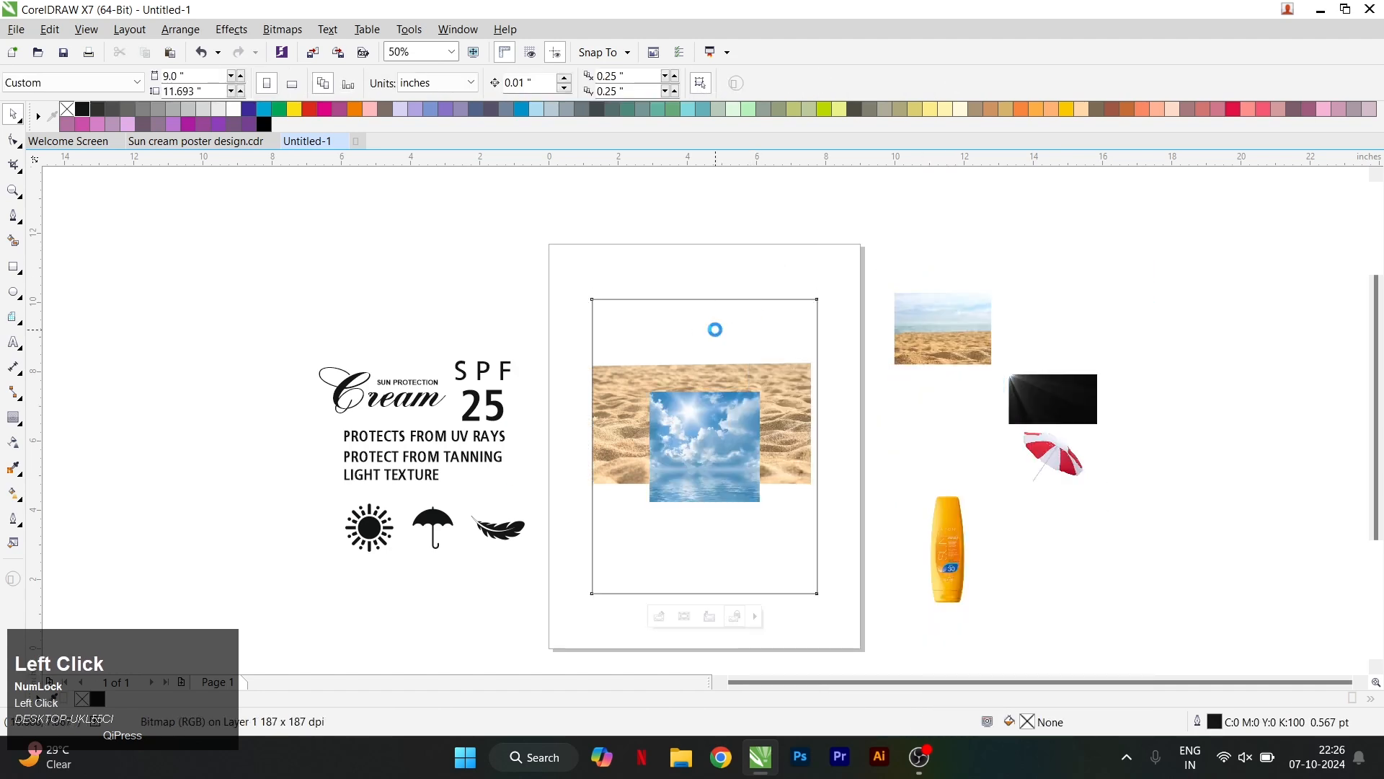
Step: Move the remaining beach photo below the icons and trace the ridge of its left foreground dune with the Pen tool
left_click_drag(913, 353, 442, 647)
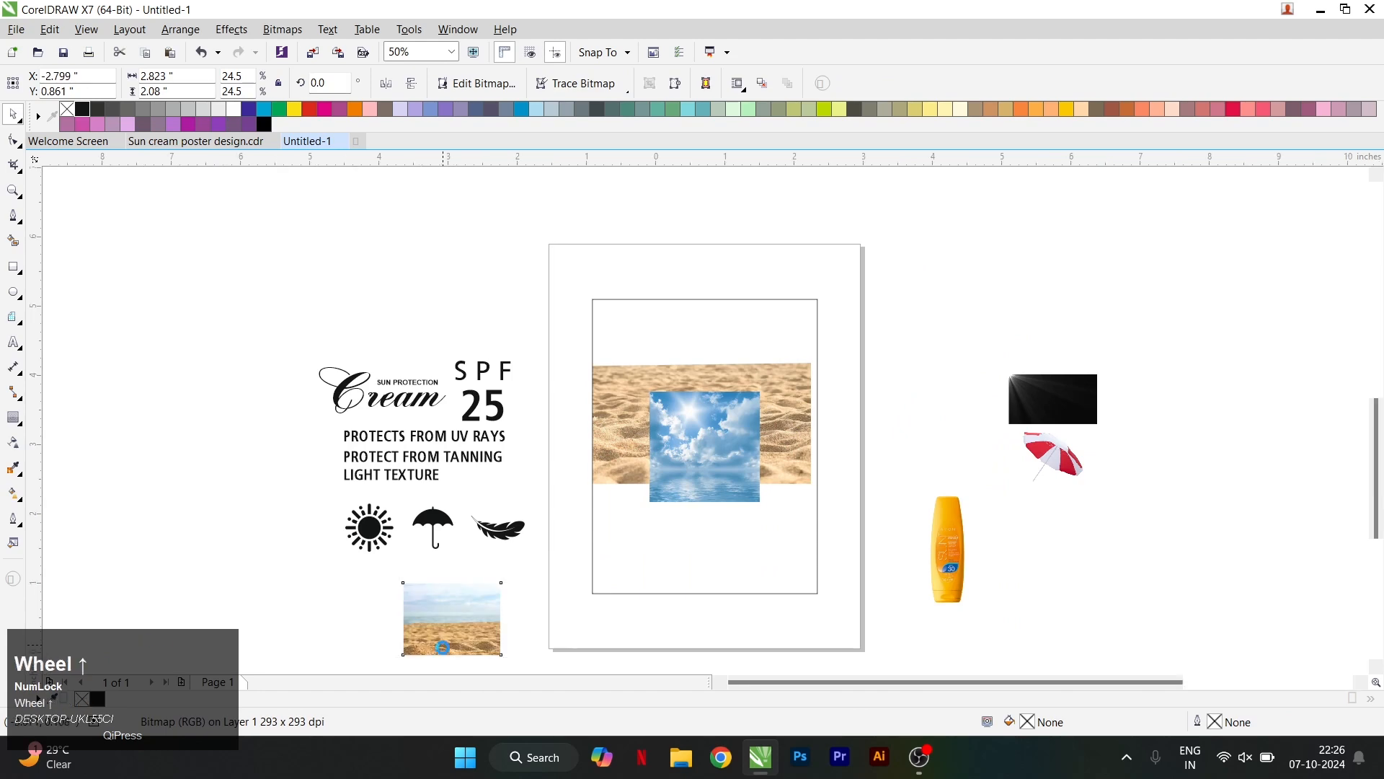
scroll(443, 647, "up", 2)
left_click(14, 220)
scroll(531, 364, "down", 1)
scroll(485, 503, "up", 2)
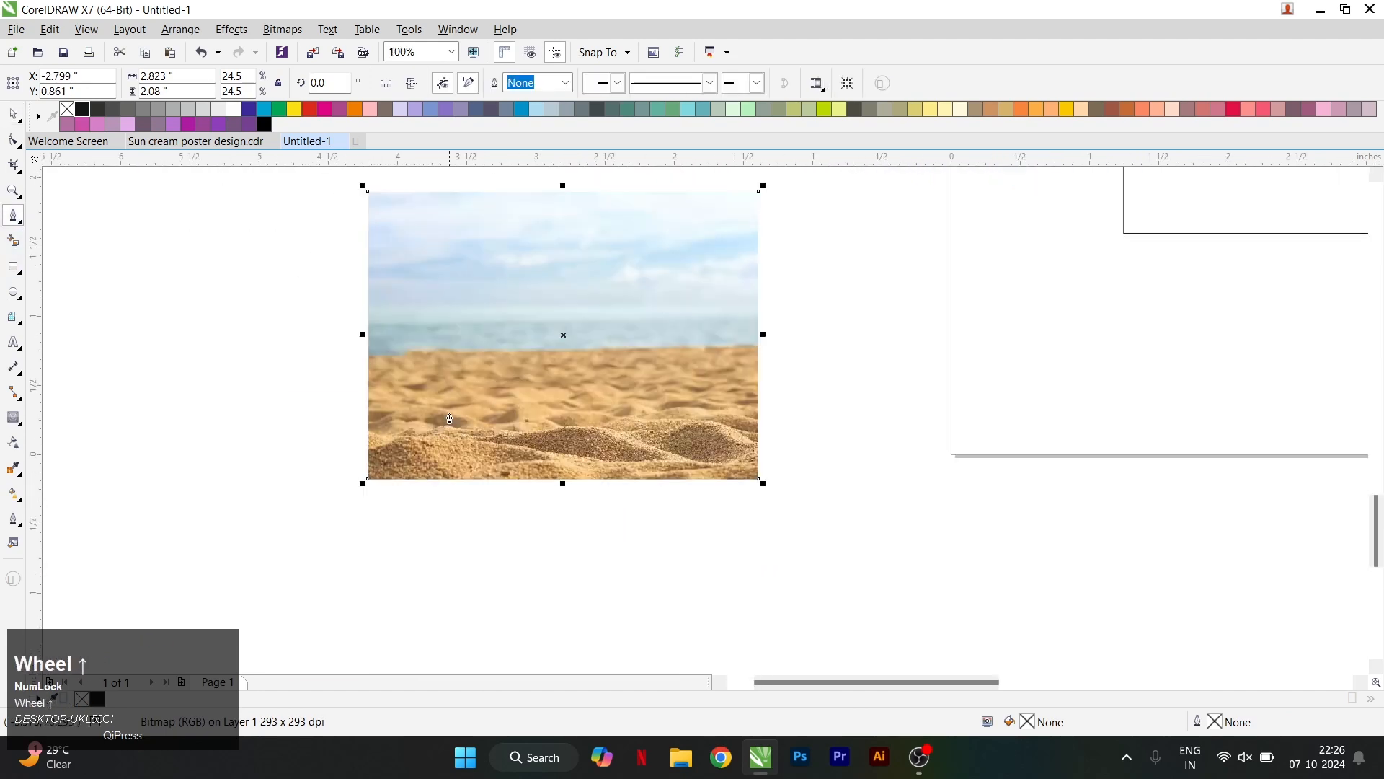
left_click(260, 486)
scroll(370, 476, "up", 1)
left_click_drag(360, 450, 331, 467)
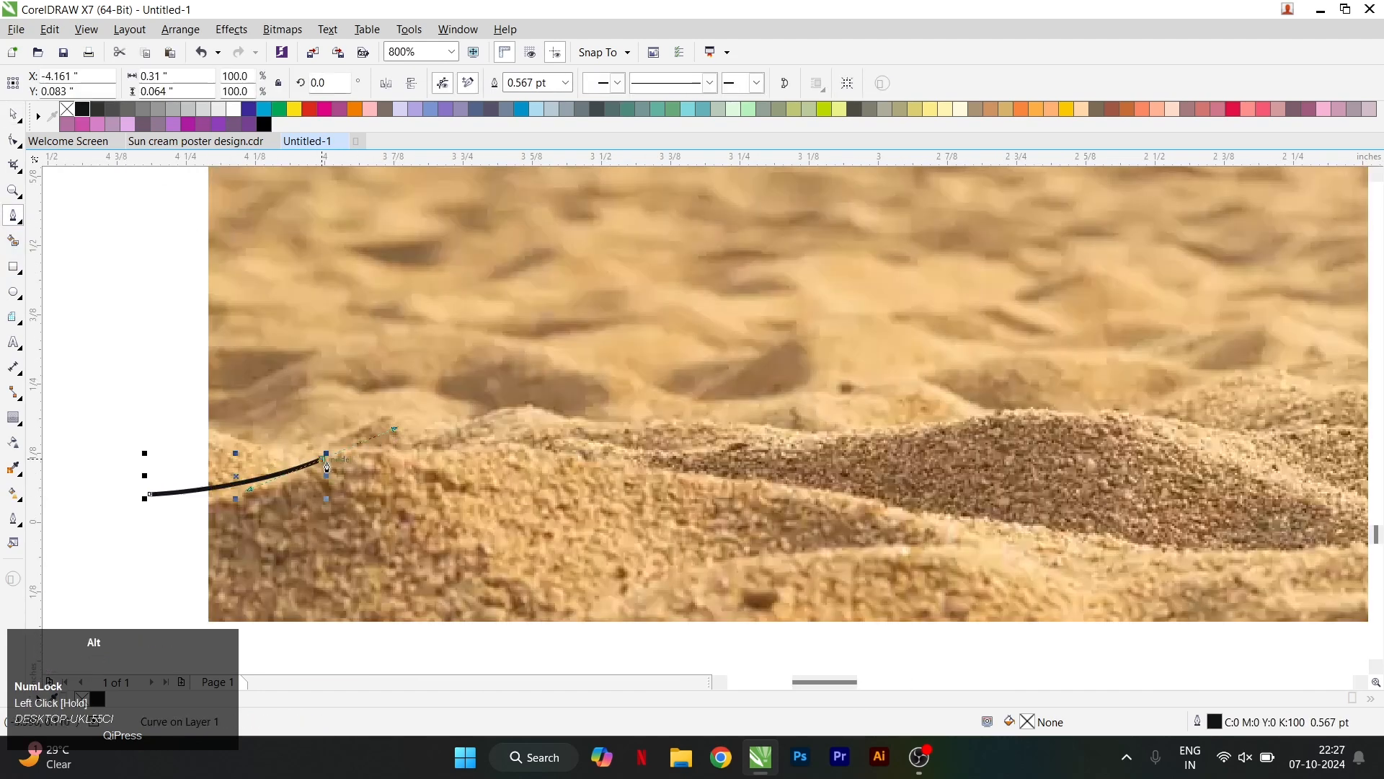
left_click(530, 453)
left_click(750, 481)
left_click(948, 422)
Step: Continue the Pen curve over the middle foreground dune and up to the crest of the right one, undoing the misplaced point
scroll(864, 447, "up", 1)
left_click(870, 446)
left_click(1080, 456)
scroll(1081, 456, "up", 1)
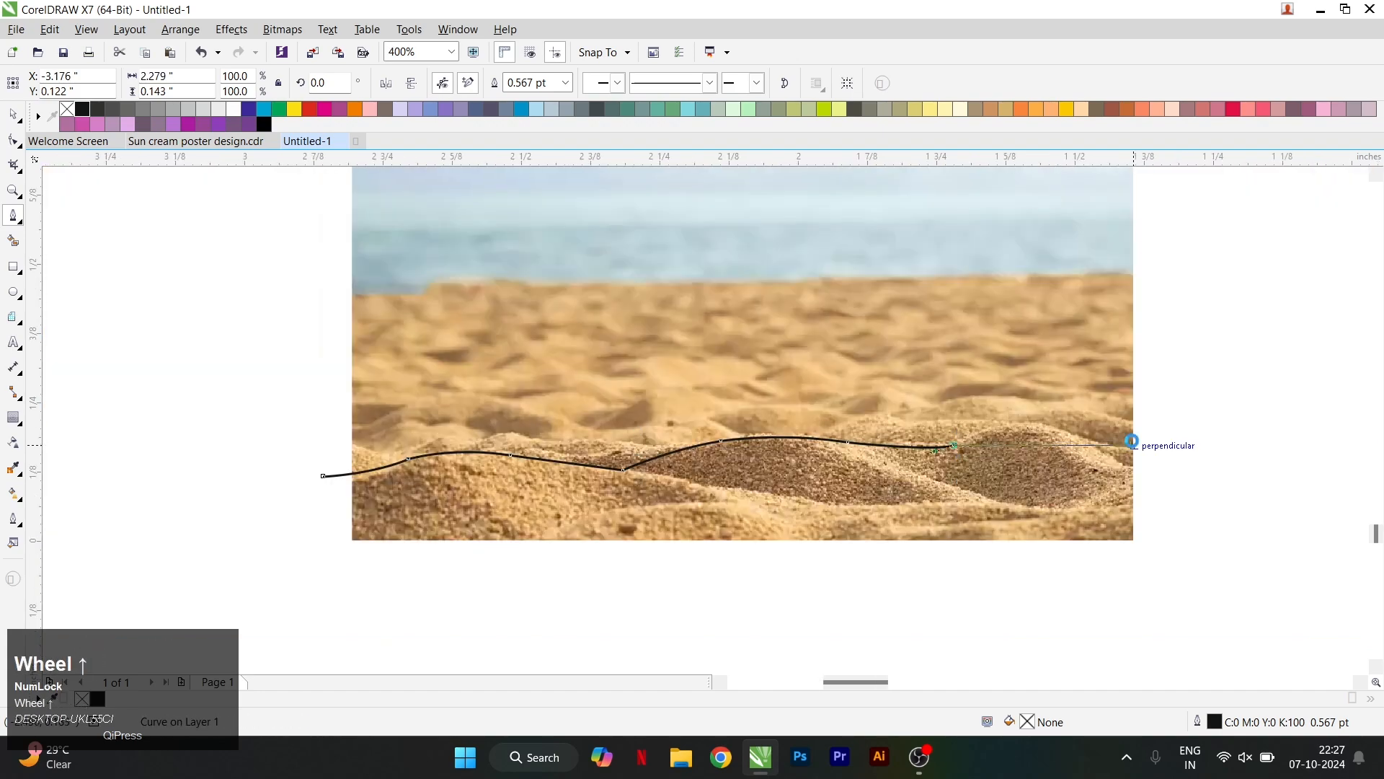
key("ctrl+z")
left_click(782, 459, "alt")
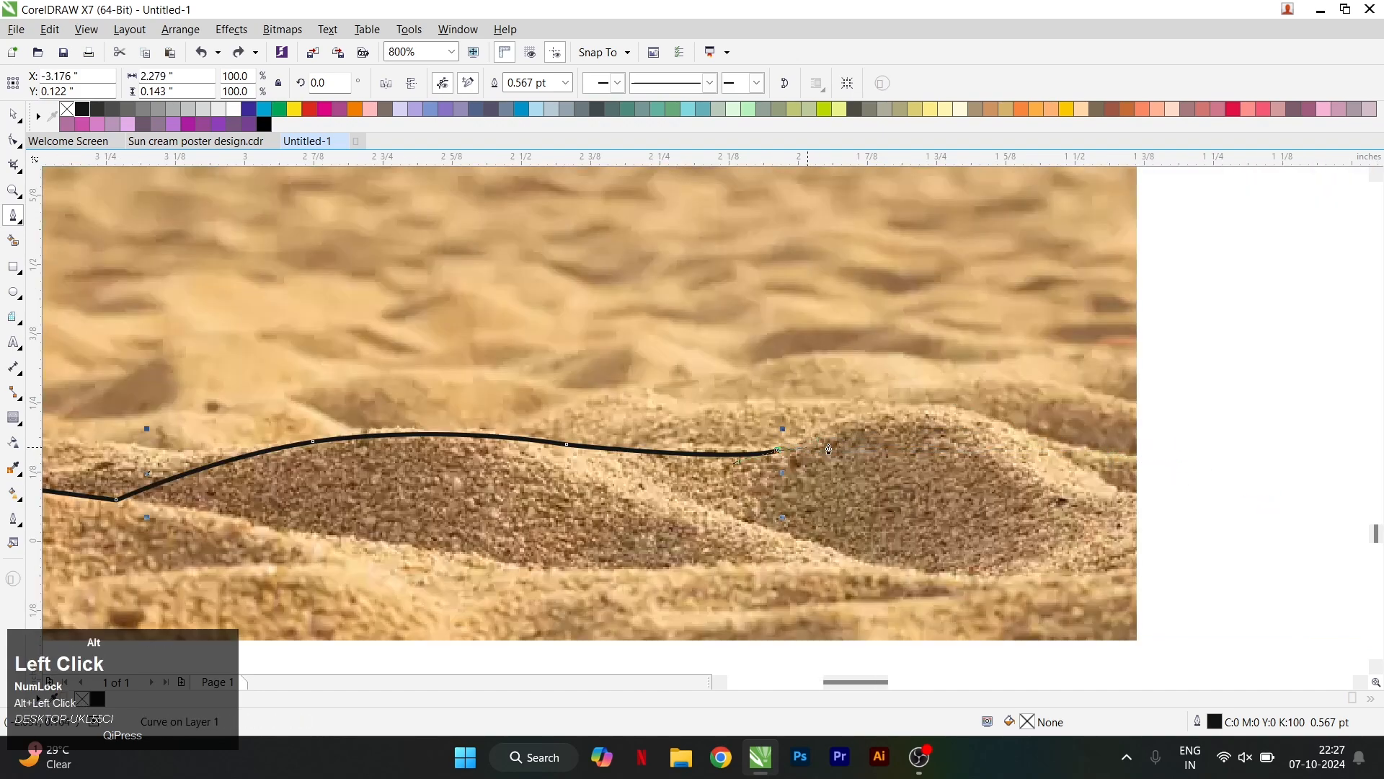
left_click(1003, 428, "alt")
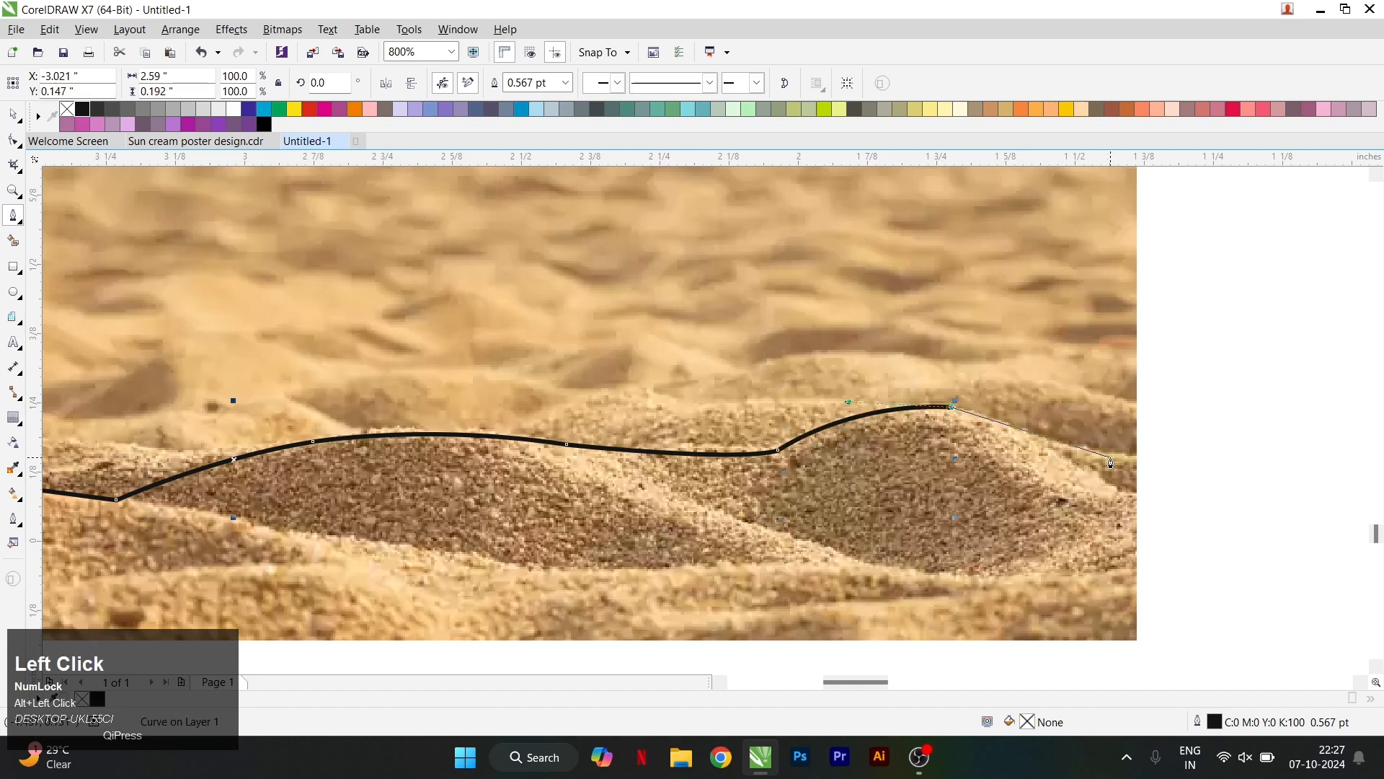
Step: Finish the dune curve past the photo's right edge and close the outline beneath the photo
left_click_drag(1068, 456, 1045, 445)
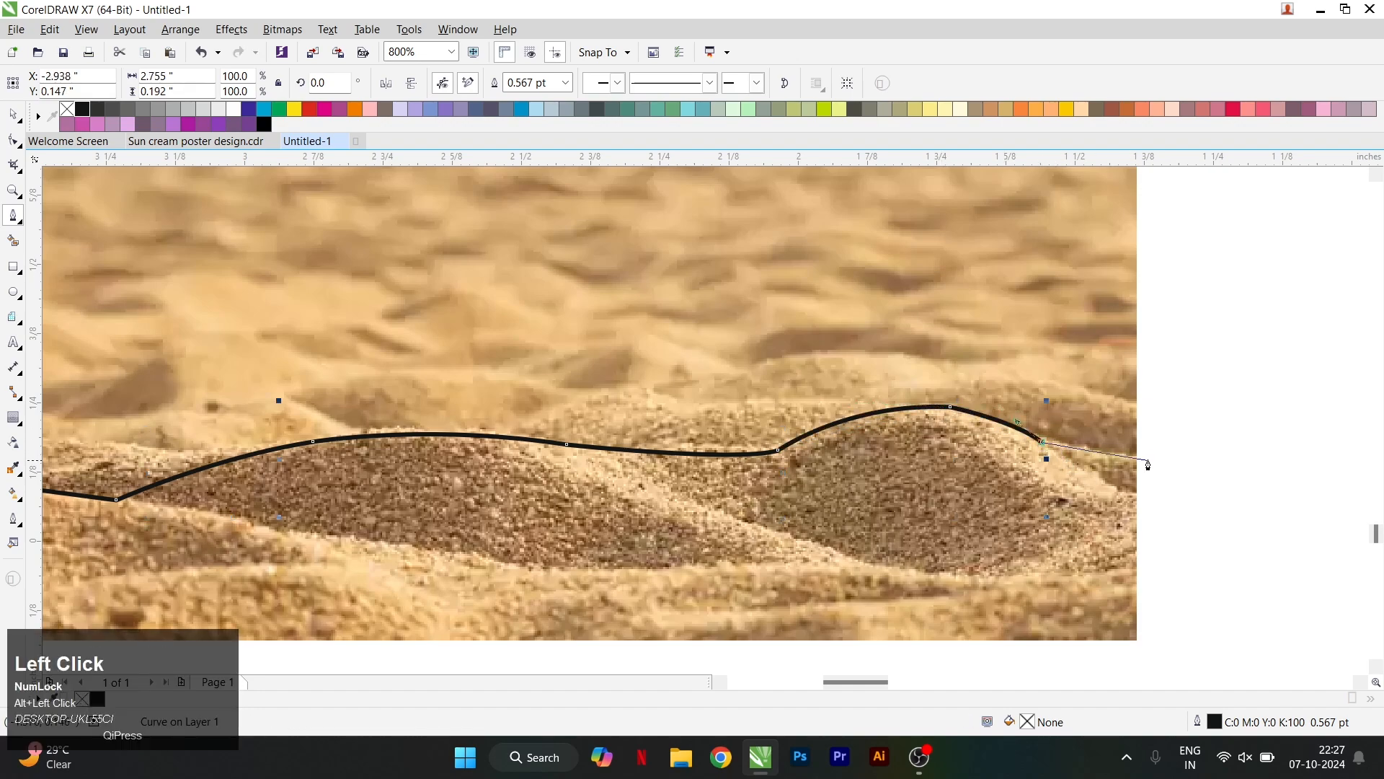
left_click_drag(1155, 454, 1192, 456)
scroll(1151, 463, "down", 2)
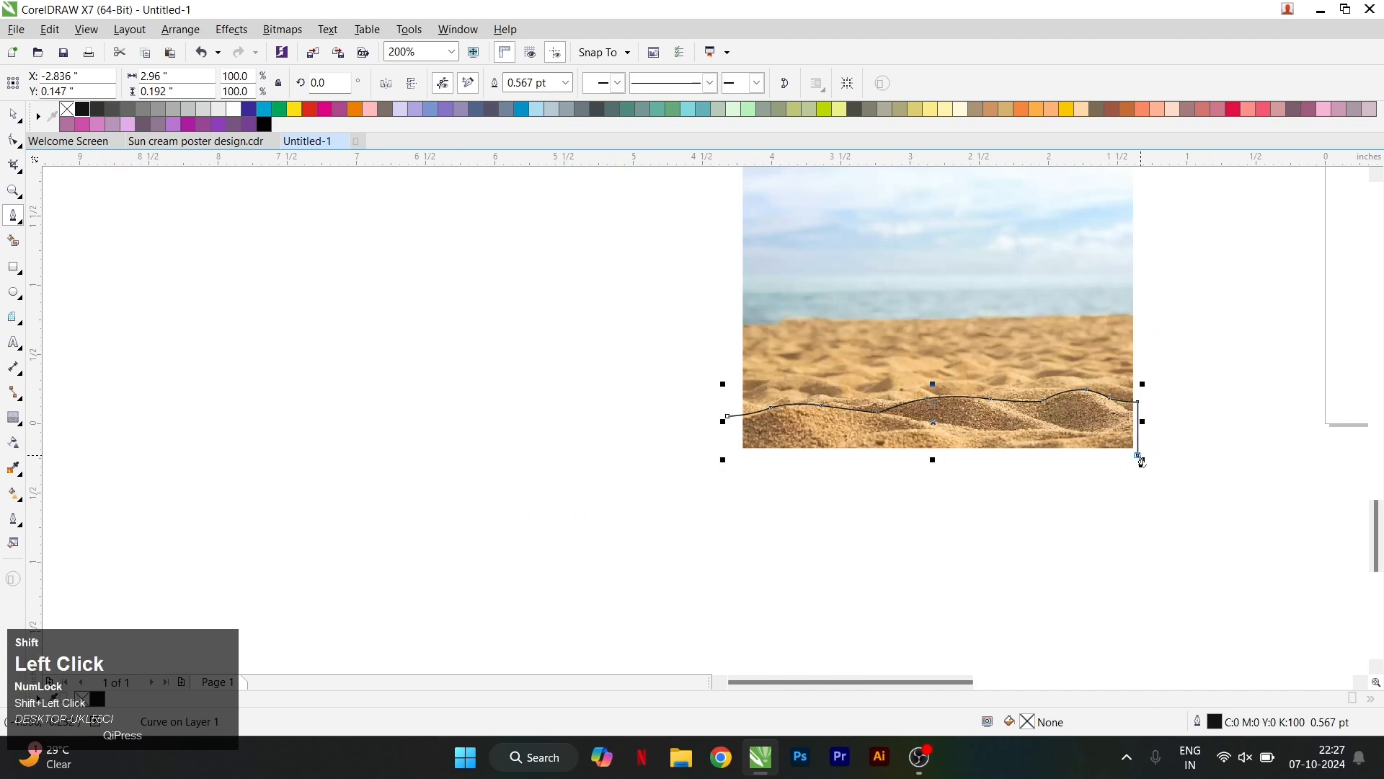
left_click(726, 417)
Step: Intersect the photo with the dune outline, then delete the original photo and the outline so only the dune strip remains
scroll(726, 418, "up", 1)
key("space")
left_click(794, 344, "shift")
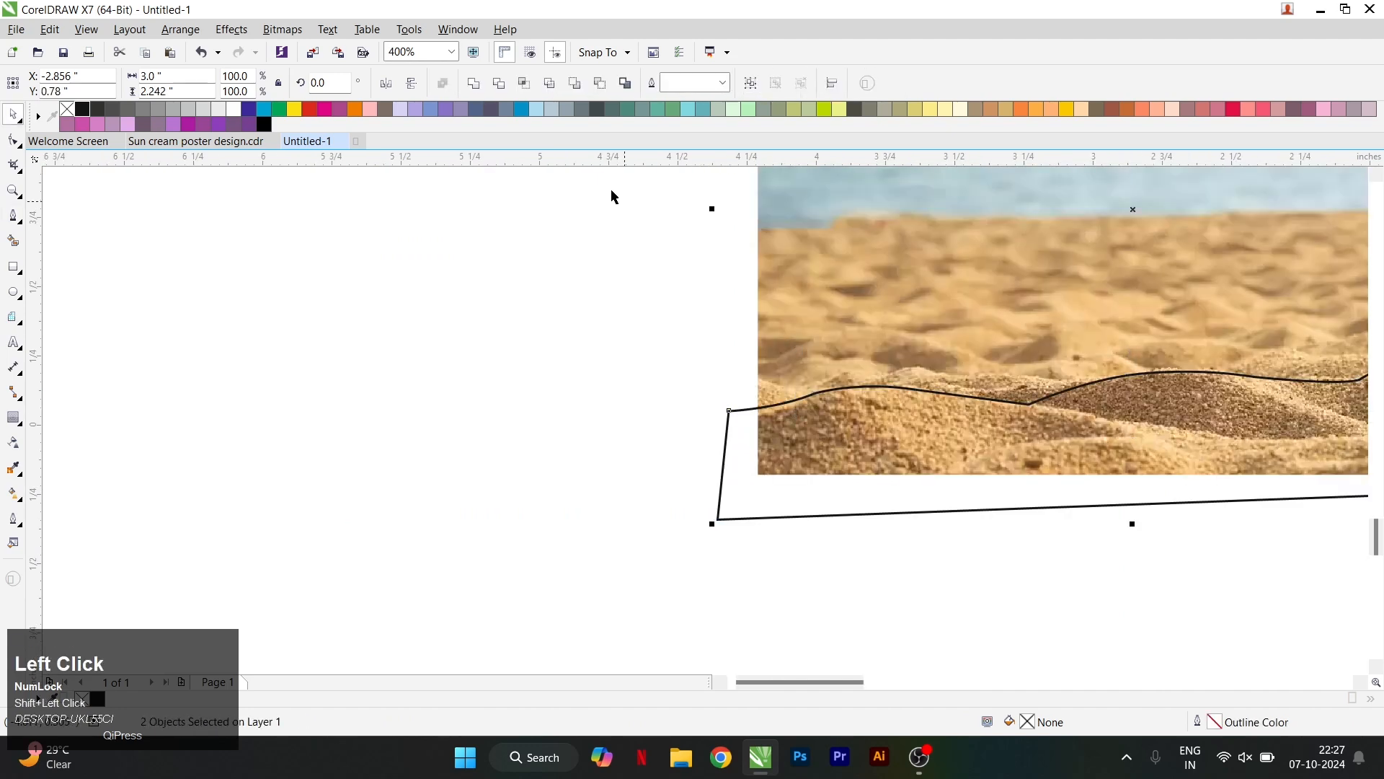
left_click(819, 266)
scroll(930, 319, "down", 3)
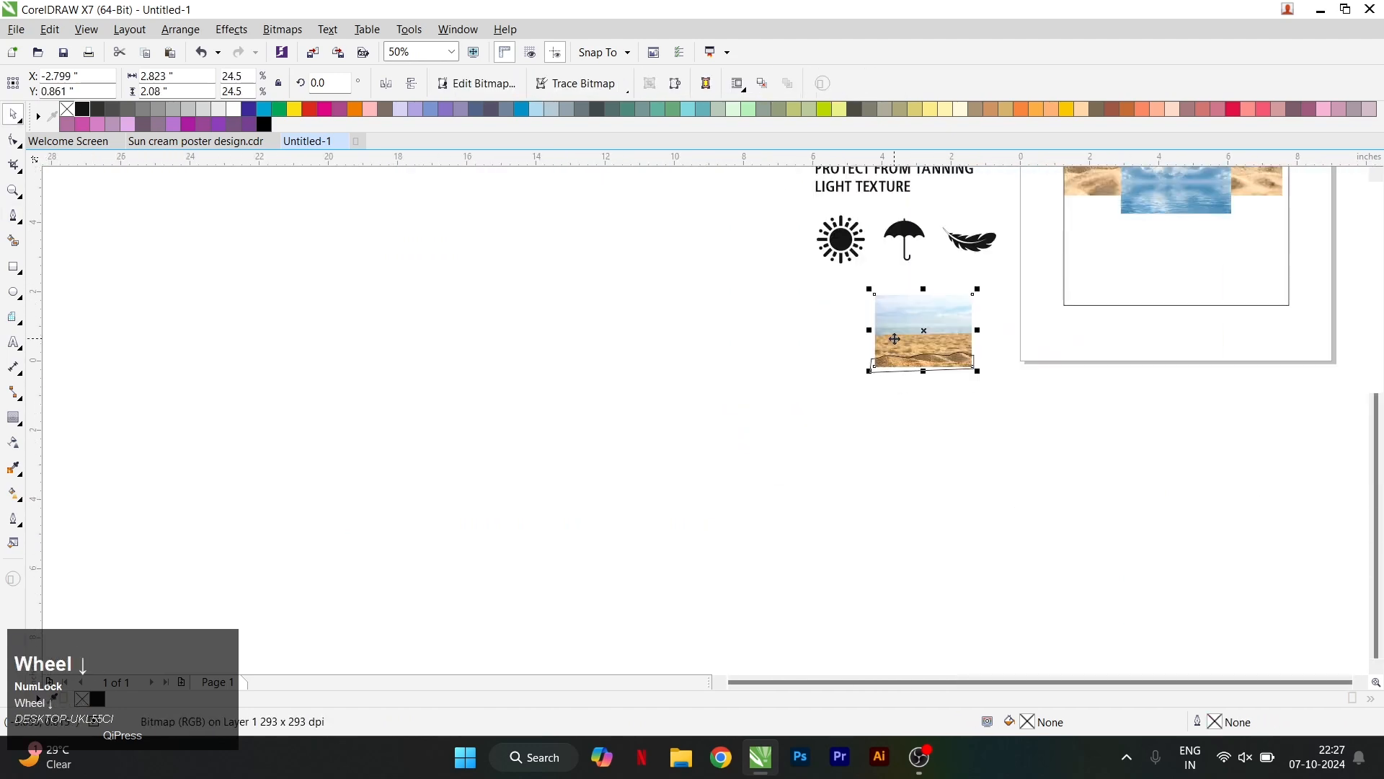
scroll(930, 320, "down", 2)
key("Delete")
scroll(1030, 270, "up", 2)
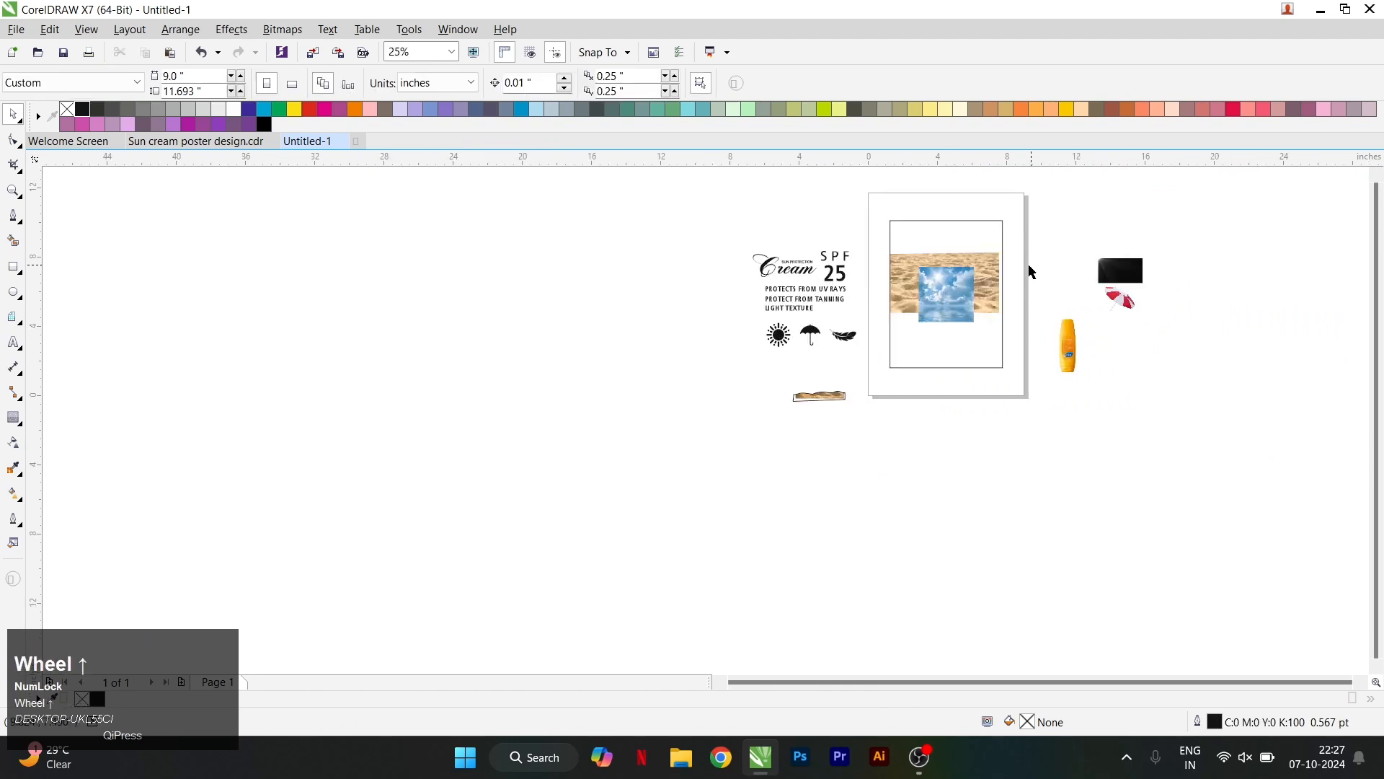
left_click(618, 532)
key("Delete")
Step: PowerClip the dune strip inside the poster rectangle and open the clip's contents for editing
right_click(618, 532)
left_click(649, 61)
left_click(822, 284)
right_click(860, 335)
left_click(926, 291)
Step: Enlarge the dune strip to about 11 in wide and position it along the lower edge of the poster frame
left_click_drag(905, 325, 1165, 496)
scroll(870, 453, "up", 1)
left_click_drag(993, 429, 1007, 454)
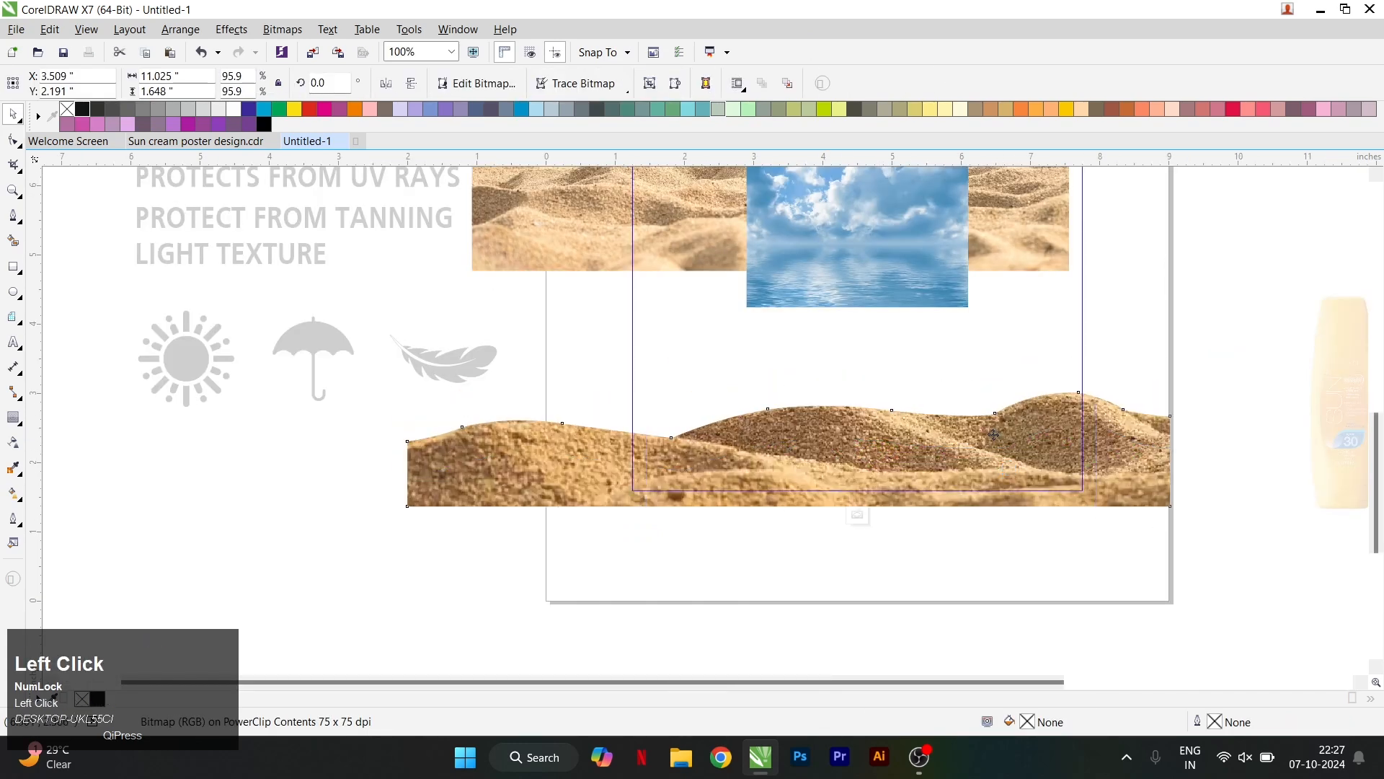
Step: Move the sand image down behind the dune strip and enlarge it to about 11 in wide
left_click_drag(1026, 238, 953, 400)
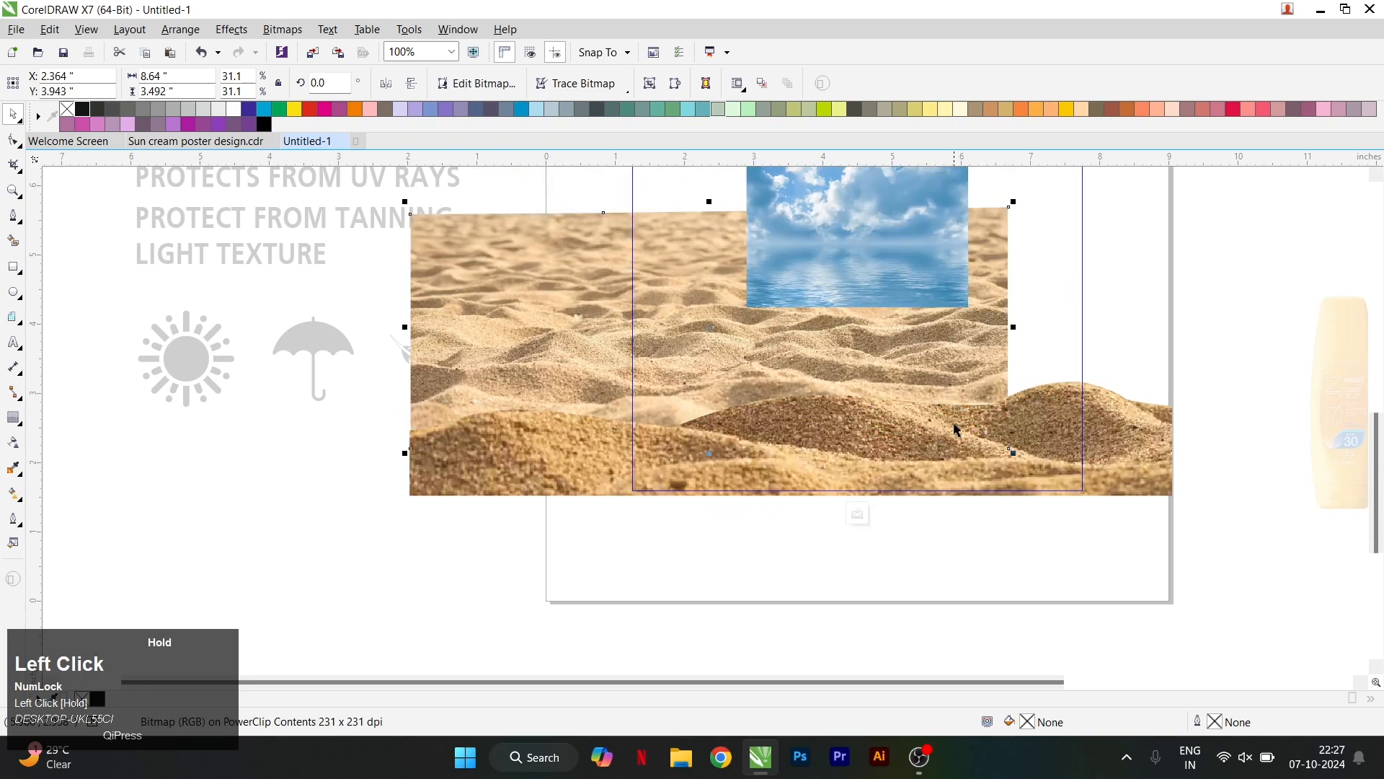
scroll(999, 305, "up", 2)
left_click_drag(940, 346, 1108, 231)
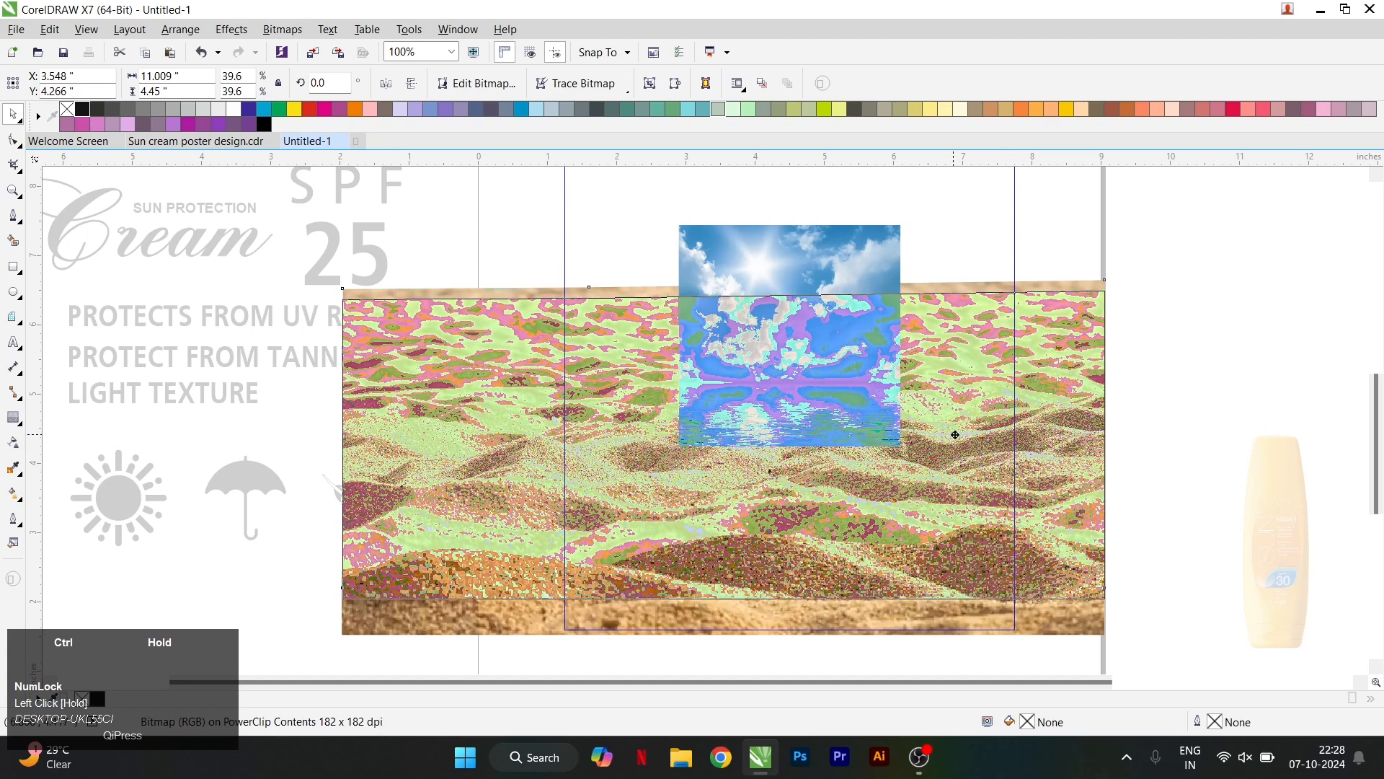
Step: Enlarge the sky image to about 10.1 in wide and send it behind the sand
left_click(755, 351)
scroll(793, 392, "down", 2)
left_click_drag(853, 424, 967, 562)
left_click_drag(912, 324, 924, 275)
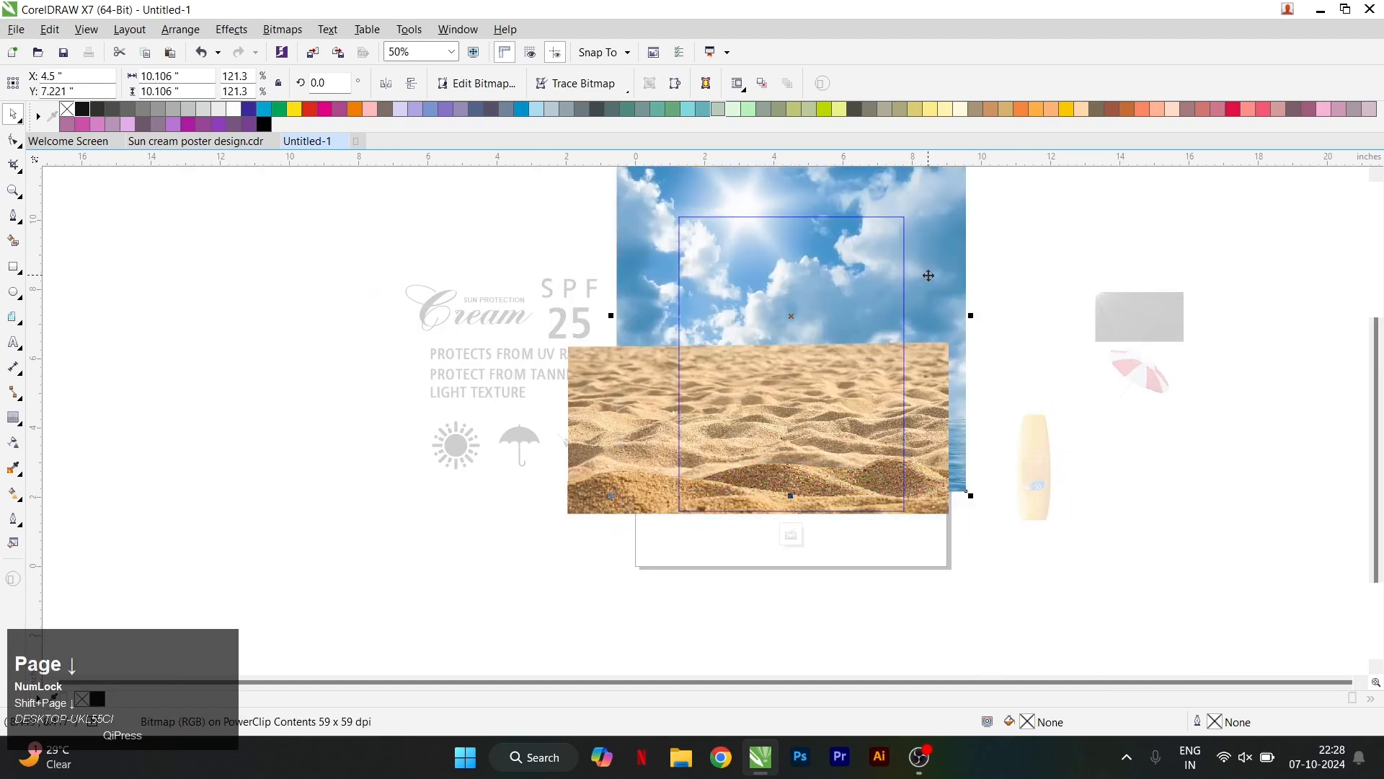
Step: Resize the sky image to about 7.43 in wide and position it above the sand with the sun near the frame's upper edge
scroll(930, 418, "down", 1)
scroll(937, 251, "up", 1)
left_click_drag(946, 315, 922, 359)
left_click_drag(851, 412, 859, 383)
left_click_drag(914, 324, 909, 333)
left_click_drag(854, 384, 792, 402)
scroll(795, 415, "up", 1)
left_click(798, 423)
left_click_drag(1025, 251, 1044, 231)
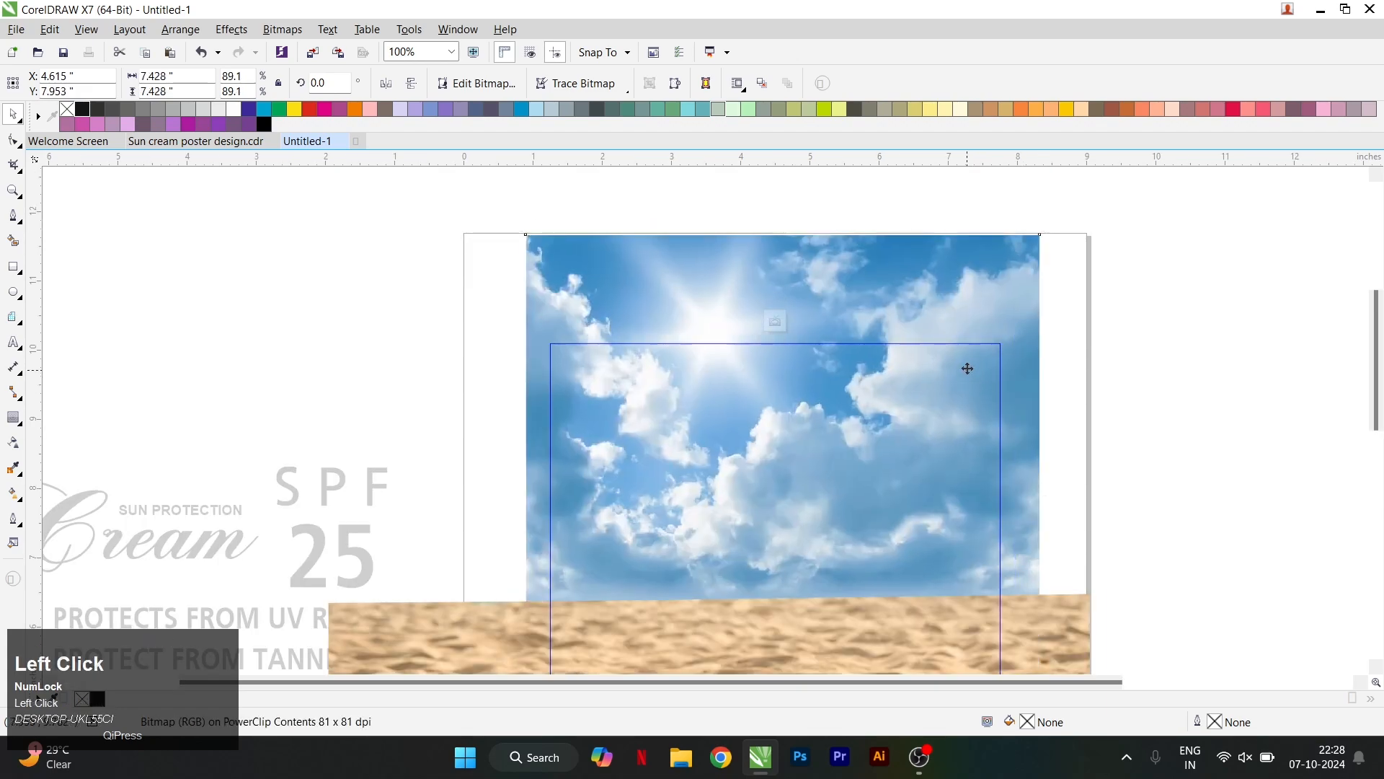
left_click_drag(949, 398, 952, 400)
scroll(772, 603, "down", 2)
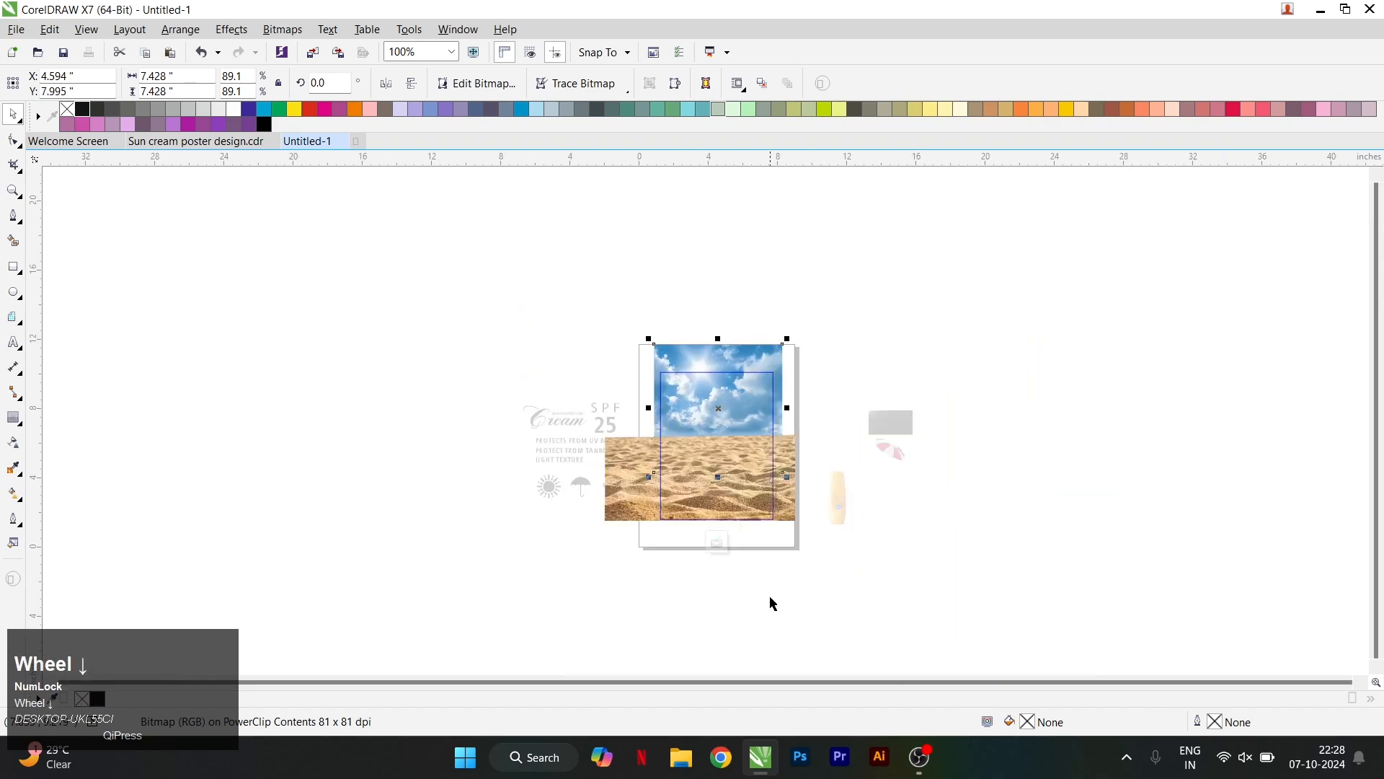
Step: Adjust the midtones of the large sand image with a Tone Curve
scroll(782, 411, "up", 2)
left_click(798, 412)
left_click(231, 29)
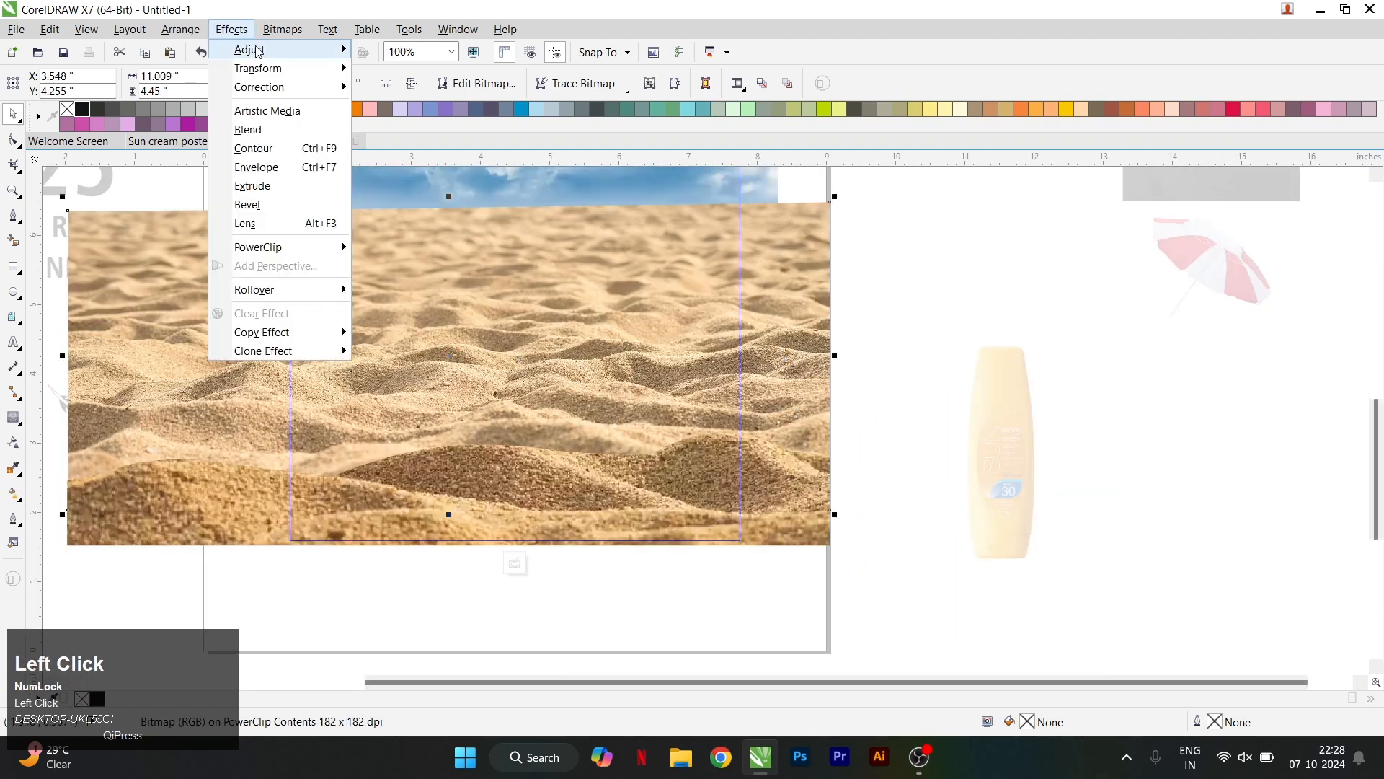
mouse_move(252, 49)
left_click(430, 114)
left_click_drag(717, 163, 1173, 182)
mouse_move(1041, 380)
left_mouse_down()
mouse_move(1036, 366)
mouse_move(1045, 385)
left_mouse_up()
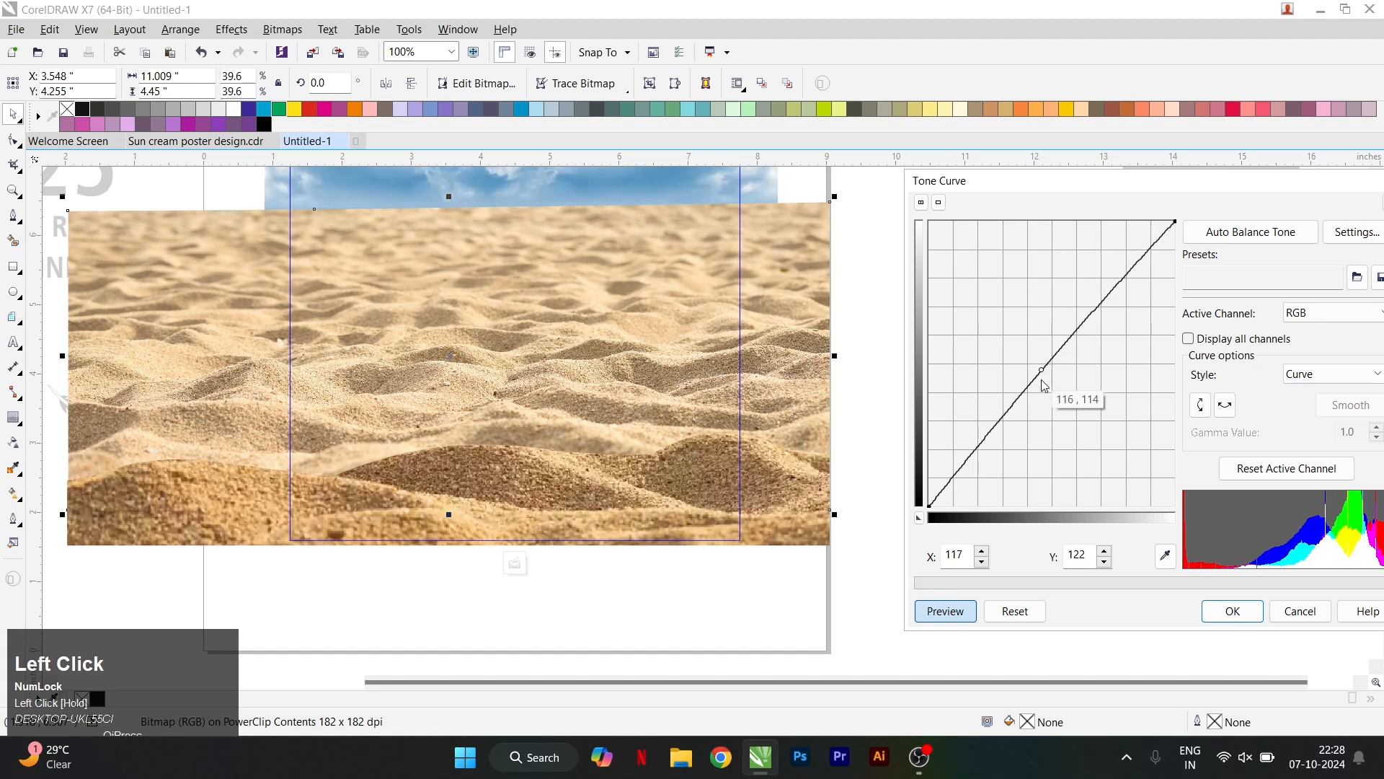
left_click(1246, 620)
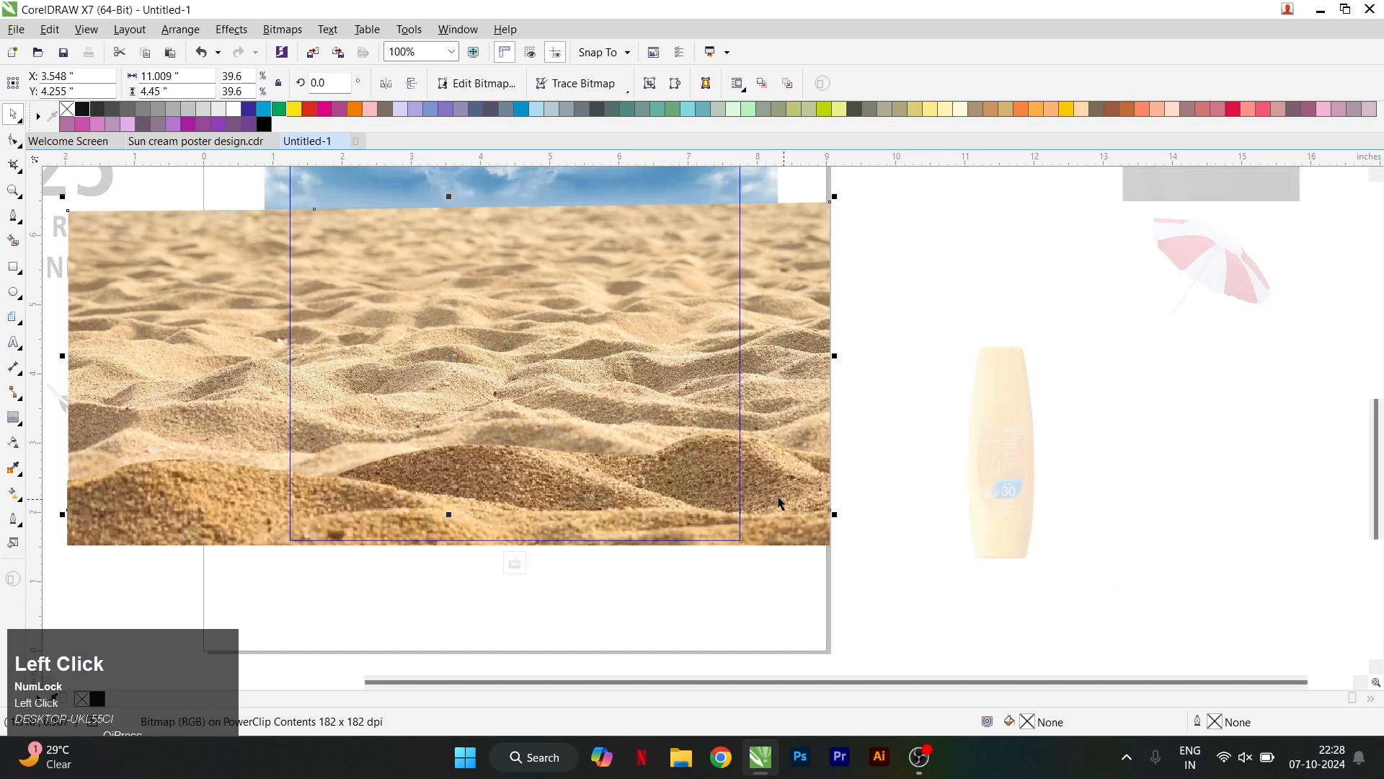
Step: Brighten the front dune strip with a Tone Curve point at X 114, Y 127
left_click(223, 29)
mouse_move(274, 49)
left_click(404, 111)
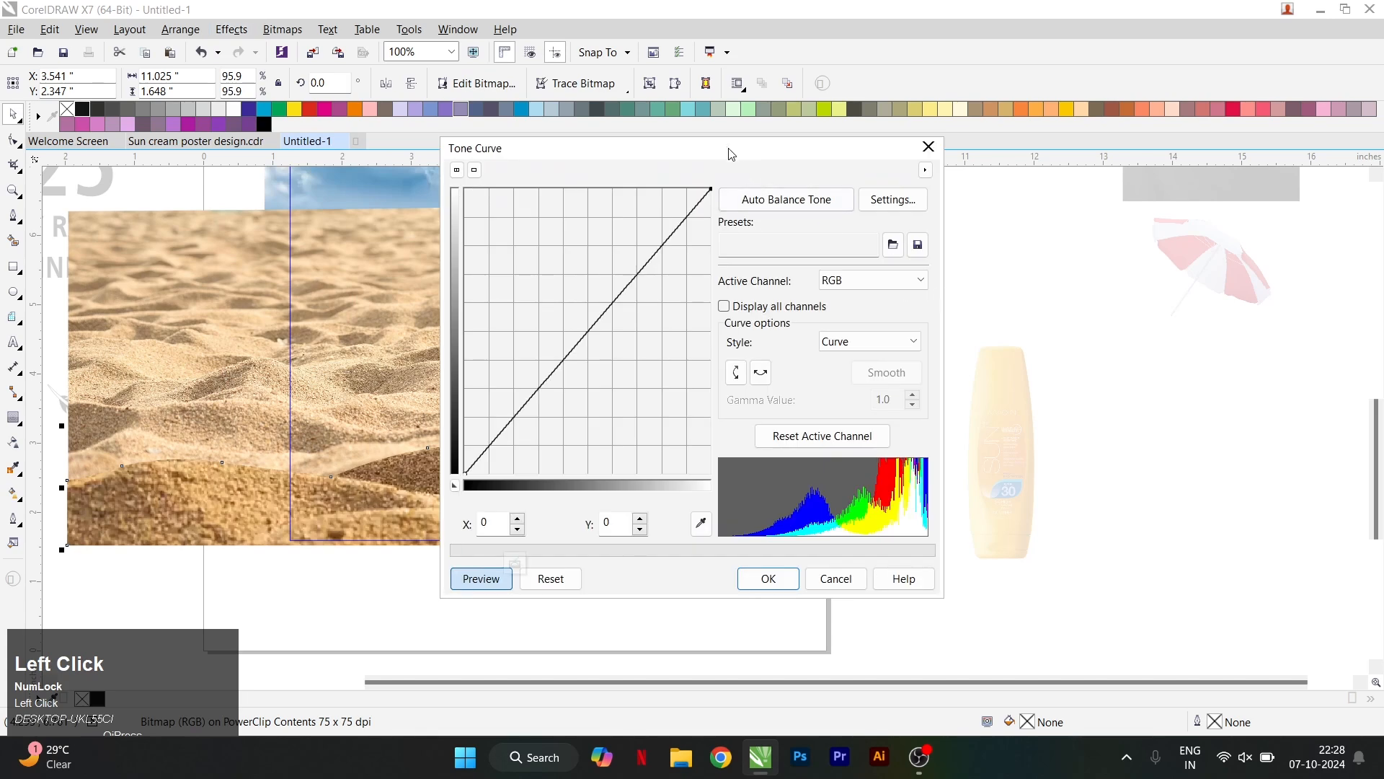
left_click_drag(746, 169, 1146, 208)
mouse_move(974, 386)
left_mouse_down()
mouse_move(985, 391)
mouse_move(976, 370)
left_mouse_up()
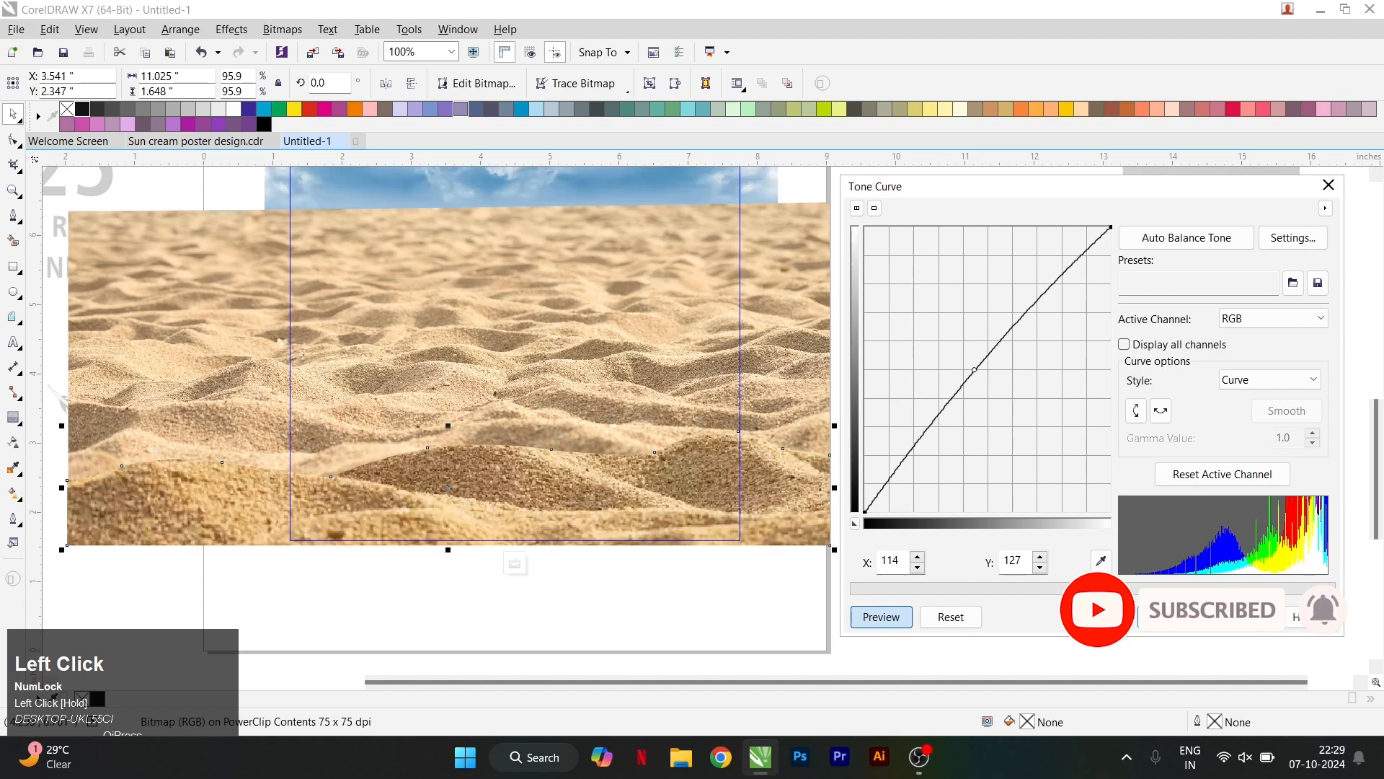
left_click(1175, 616)
Step: Finish editing the PowerClip contents of the poster rectangle
scroll(799, 404, "down", 2)
scroll(799, 404, "up", 2)
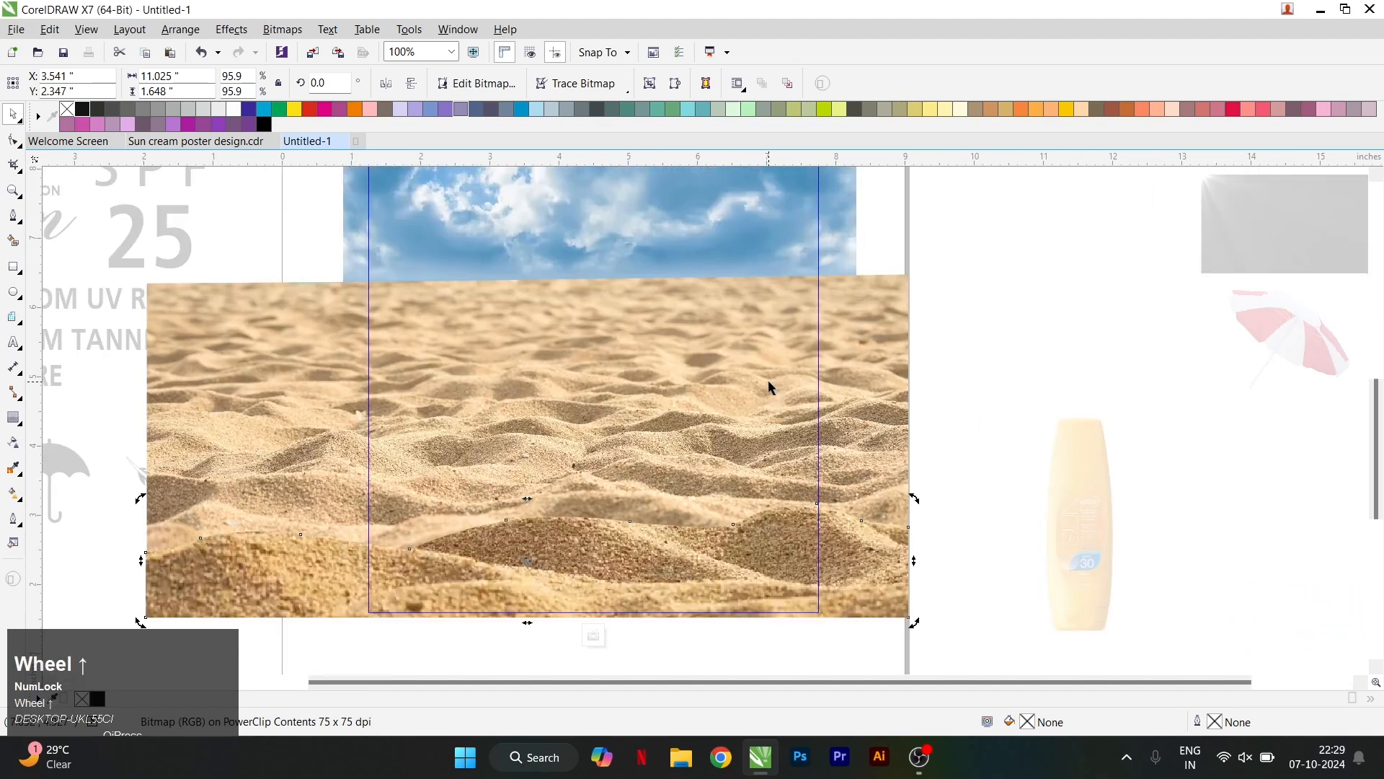
right_click(757, 382)
left_click(779, 354)
scroll(571, 371, "down", 1)
Step: Trace the bottle's upper edge and rounded corners with the Pen tool, starting just below the left corner
left_click(827, 427)
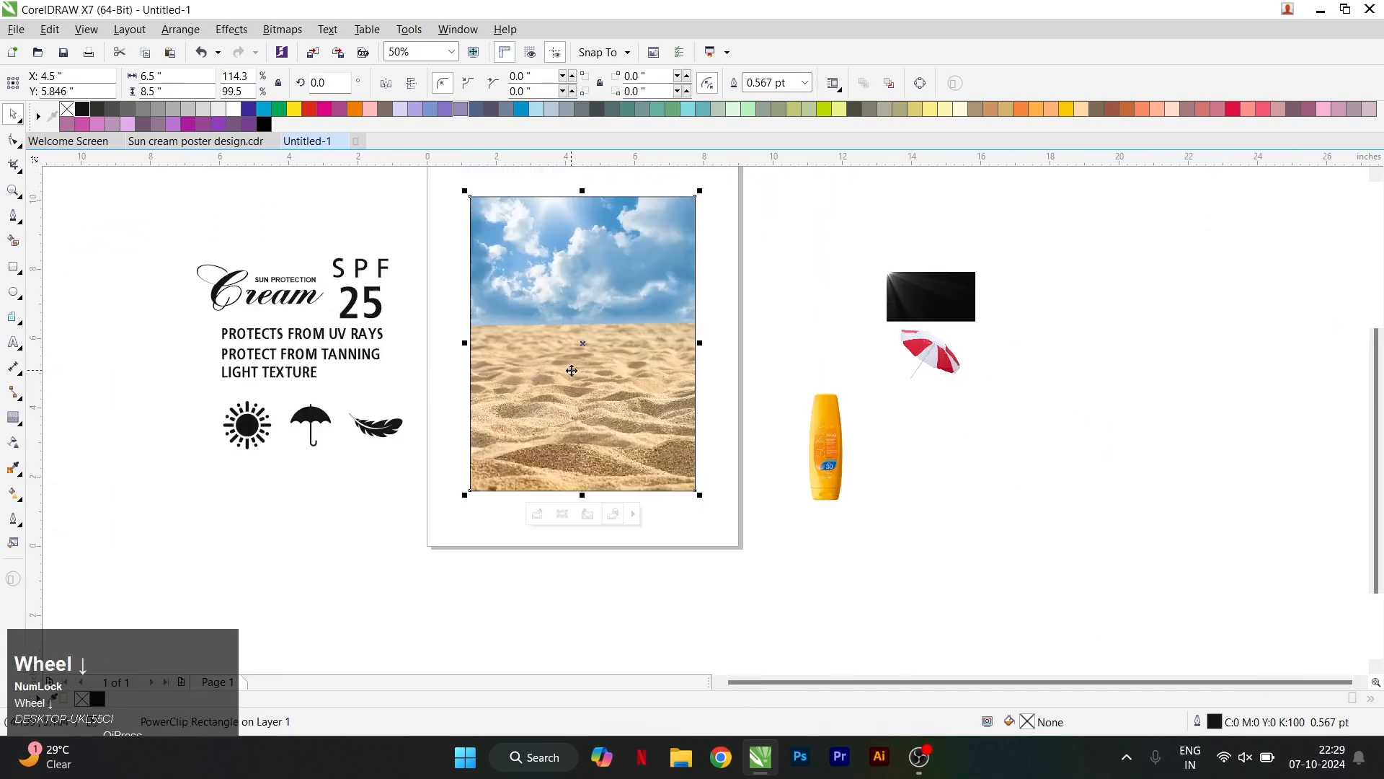
scroll(853, 377, "up", 3)
left_click(13, 218)
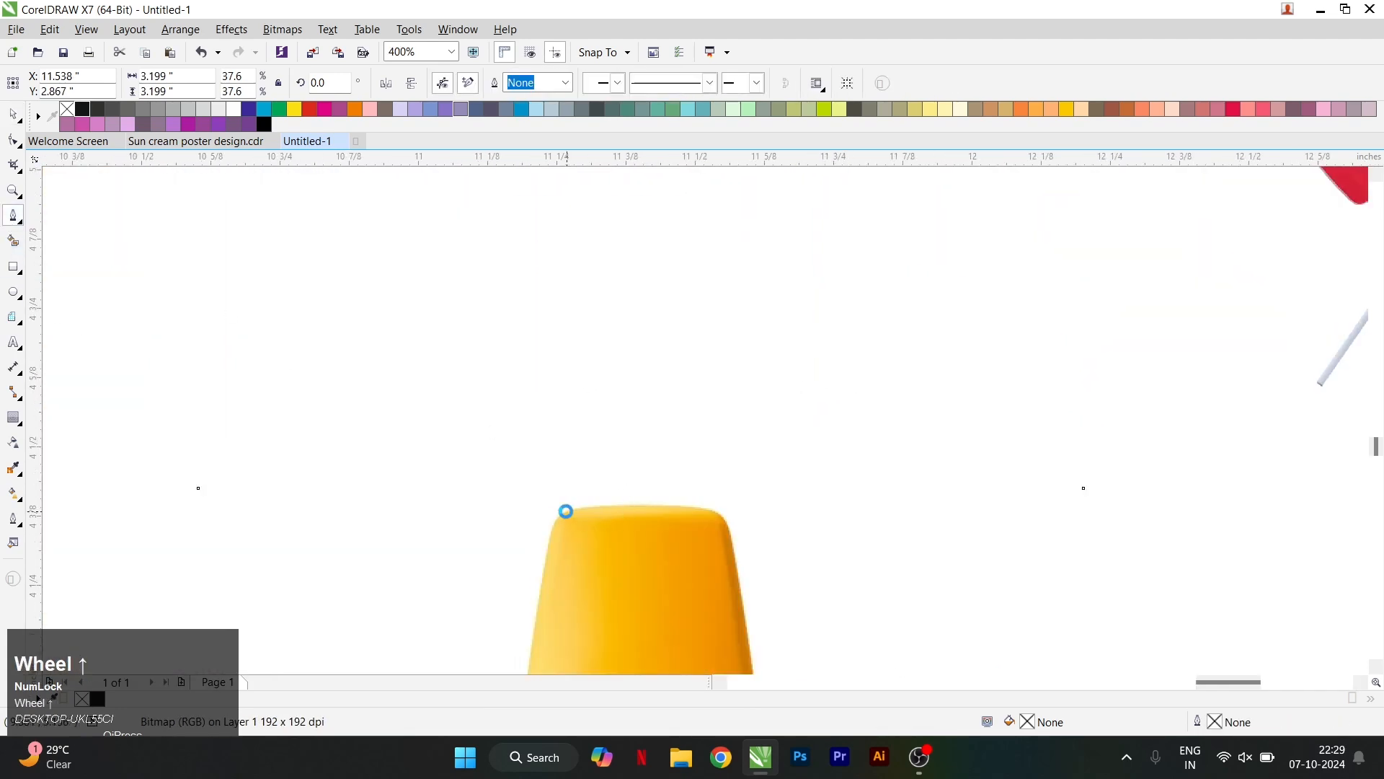
scroll(577, 513, "up", 3)
scroll(455, 659, "down", 1)
left_click(449, 615)
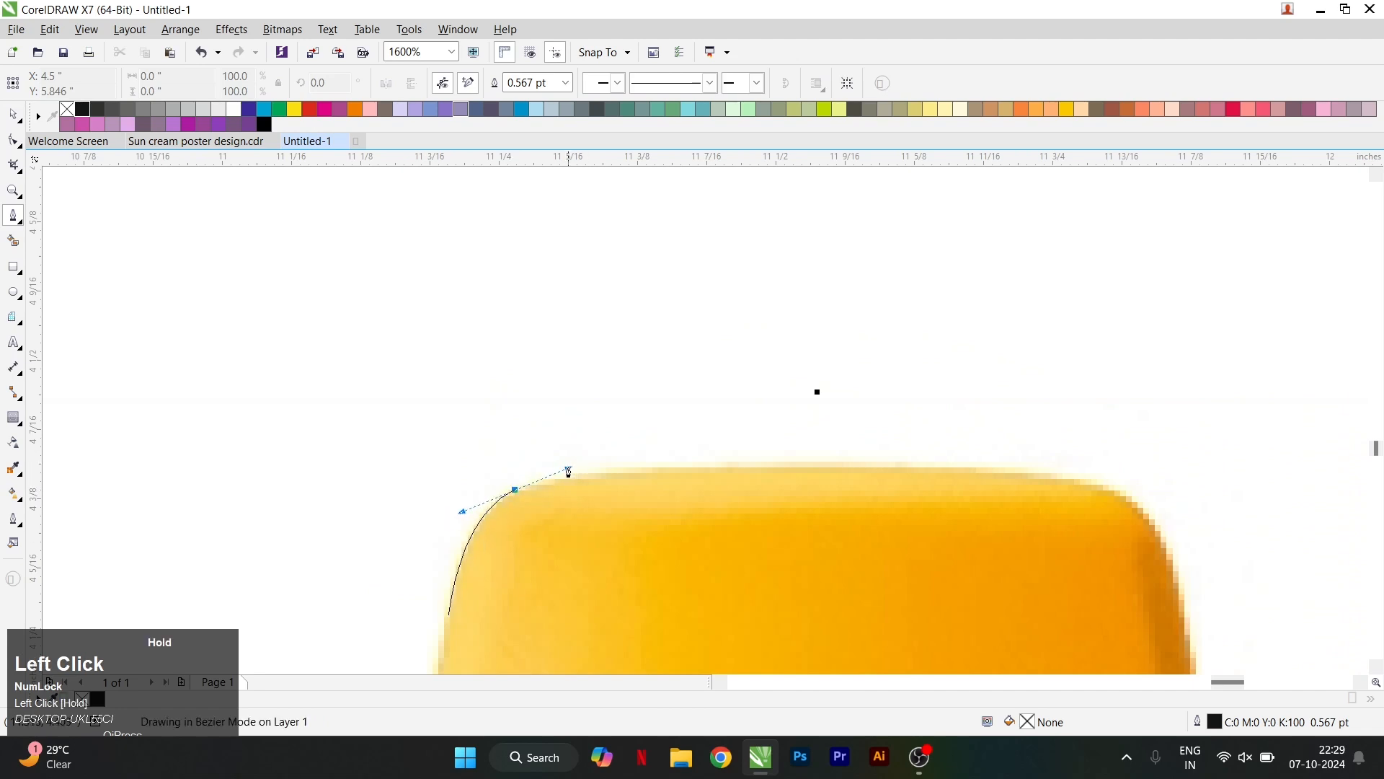
left_click_drag(570, 473, 567, 468)
left_click_drag(813, 470, 813, 469)
left_click(1051, 476)
scroll(800, 383, "down", 1)
scroll(967, 442, "up", 1)
left_click_drag(991, 478, 972, 561)
scroll(891, 309, "down", 1)
scroll(960, 475, "up", 1)
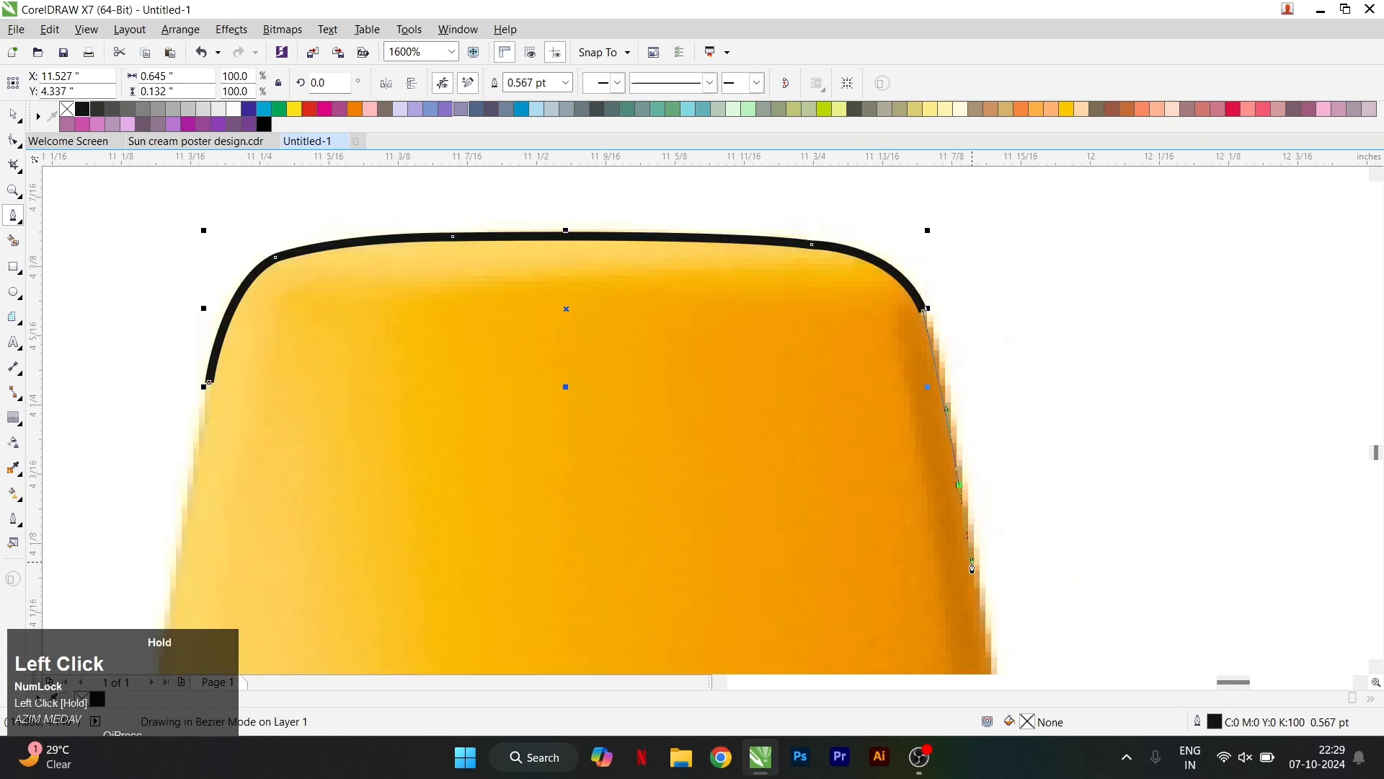
Step: Continue the pen outline down the bottle's right side to the small notch at the cap seam
scroll(815, 259, "down", 2)
scroll(846, 447, "up", 1)
scroll(846, 433, "down", 1)
scroll(836, 302, "up", 1)
left_click_drag(811, 404, 819, 442)
scroll(785, 325, "down", 1)
scroll(815, 476, "up", 1)
mouse_move(812, 509)
left_mouse_down()
mouse_move(814, 543)
mouse_move(751, 567)
left_mouse_up()
left_click(815, 512, "alt")
scroll(815, 433, "down", 1)
scroll(778, 523, "up", 1)
key("ctrl+z")
scroll(746, 367, "down", 1)
scroll(756, 422, "up", 1)
left_click_drag(722, 440, 721, 519)
scroll(728, 388, "down", 1)
scroll(721, 571, "up", 1)
scroll(710, 339, "down", 2)
mouse_move(720, 569)
left_mouse_down()
mouse_move(718, 625)
mouse_move(676, 633)
left_mouse_up()
scroll(711, 436, "up", 2)
scroll(679, 577, "up", 1)
left_click(671, 575)
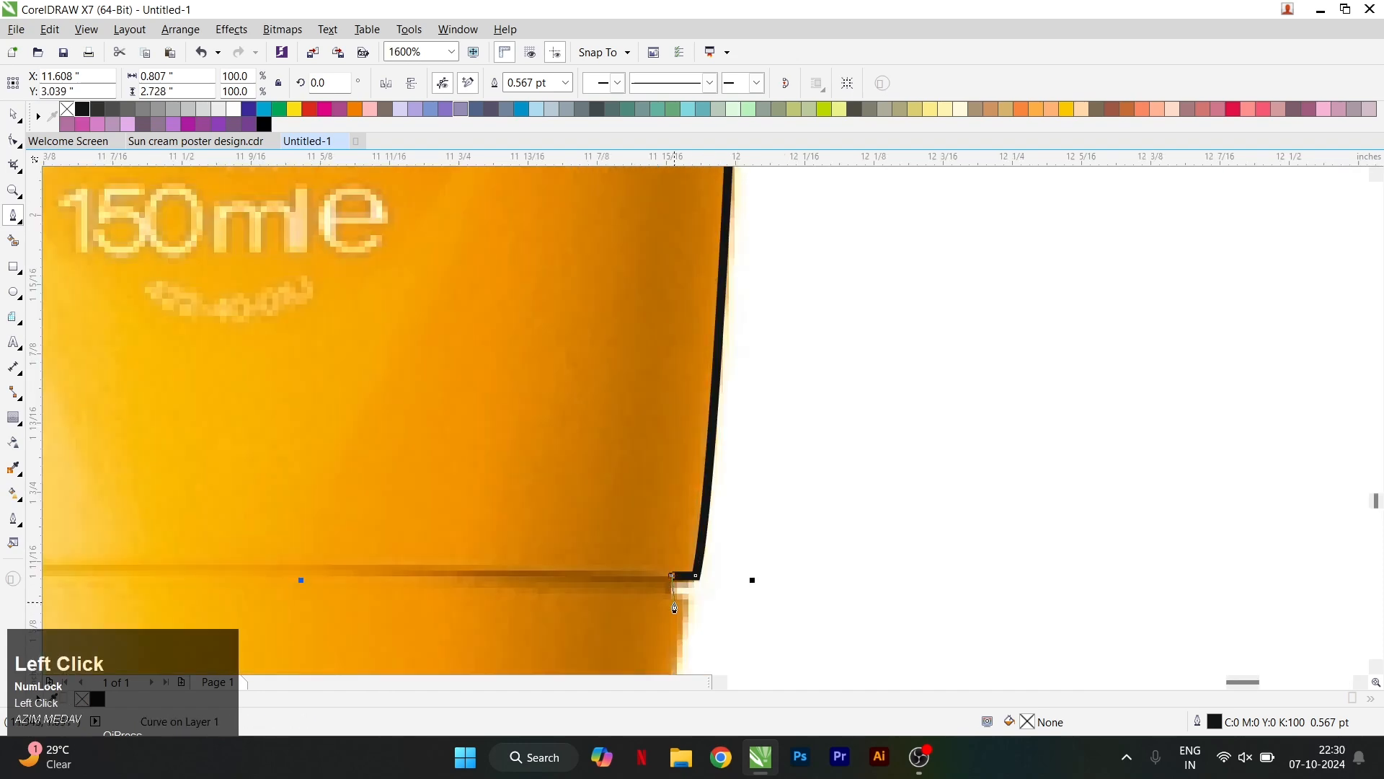
Step: Trace around the cap's rounded base and back up to the notch at the left end of the cap seam
scroll(675, 608, "down", 2)
scroll(760, 401, "up", 2)
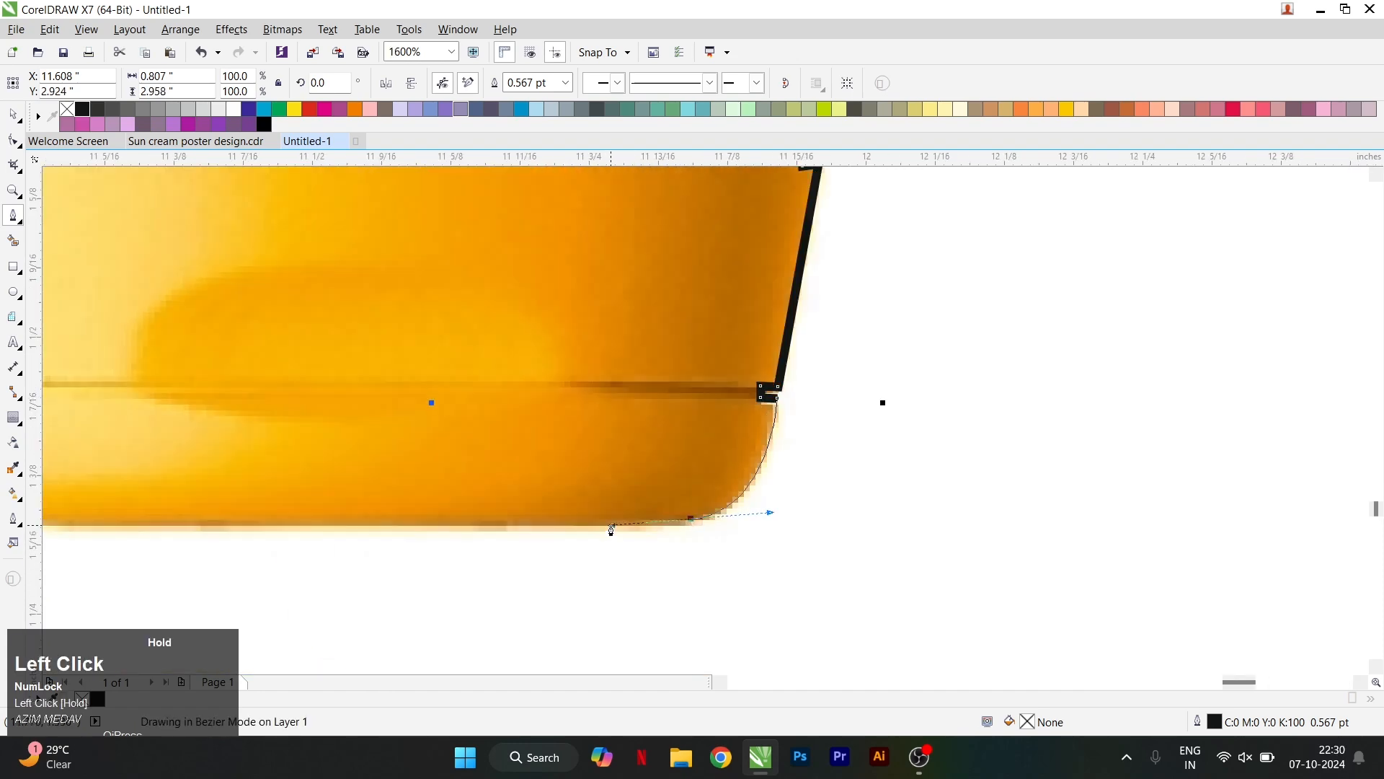
left_click_drag(612, 527, 611, 525)
scroll(611, 526, "down", 2)
scroll(492, 535, "up", 2)
left_click(392, 494)
left_click_drag(315, 462, 290, 429)
left_click_drag(285, 379, 284, 326)
scroll(284, 359, "up", 1)
left_click(312, 400, "shift")
left_click(312, 374)
left_click(279, 374)
Step: Trace the bottle's left side from the cap seam up to the starting point, closing the outline
scroll(360, 508, "down", 3)
scroll(341, 436, "up", 2)
left_click_drag(340, 437, 342, 416)
scroll(347, 424, "up", 1)
left_click(357, 443)
left_click(357, 416)
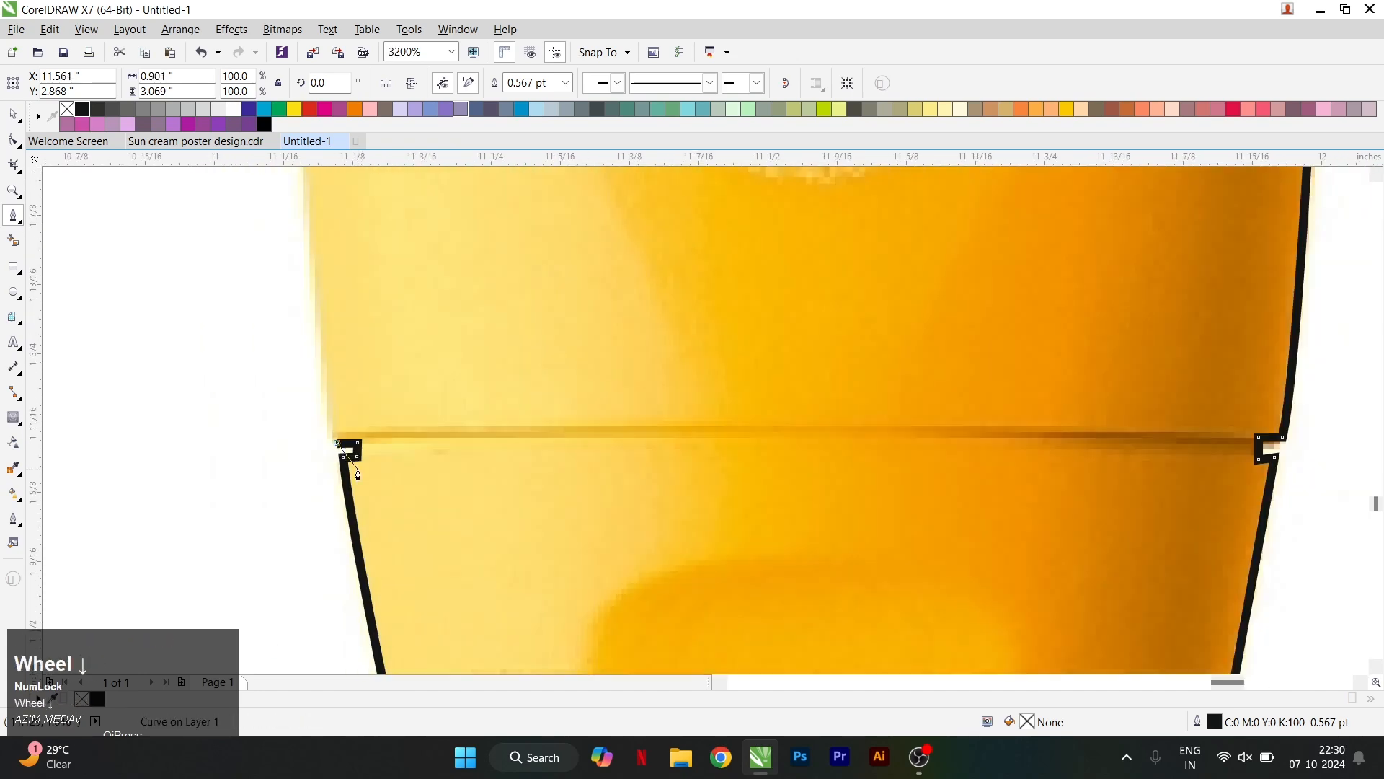
scroll(358, 472, "down", 1)
scroll(346, 354, "up", 1)
left_click_drag(322, 302, 318, 265)
scroll(318, 277, "down", 3)
scroll(310, 195, "up", 2)
left_click_drag(393, 375, 394, 366)
scroll(395, 366, "down", 2)
scroll(392, 236, "up", 2)
left_click_drag(428, 274, 450, 326)
scroll(462, 393, "down", 2)
scroll(471, 257, "up", 2)
scroll(478, 282, "down", 2)
Step: Intersect the bottle image with the traced outline, and delete the original image and the outline
key("ctrl+space")
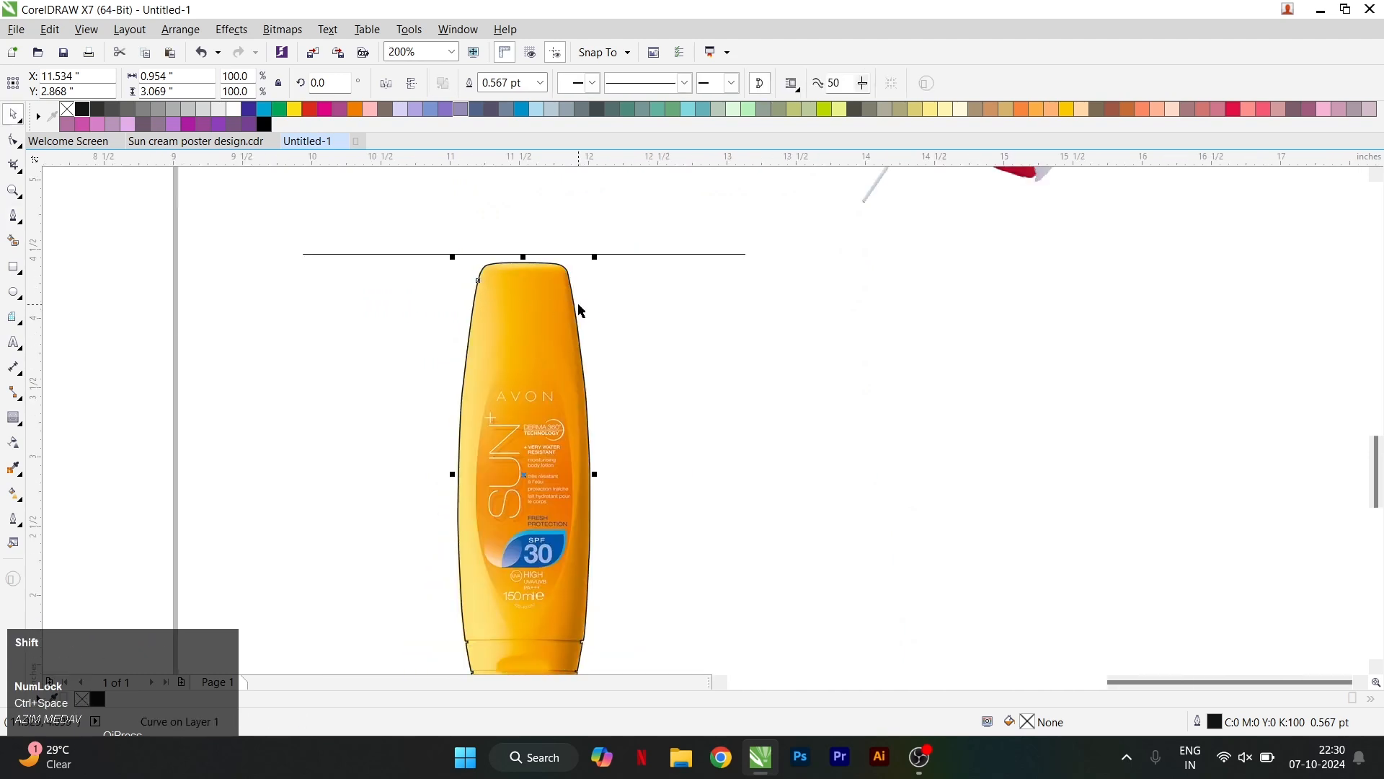
left_click(579, 311, "shift")
left_click(521, 91)
scroll(642, 296, "down", 1)
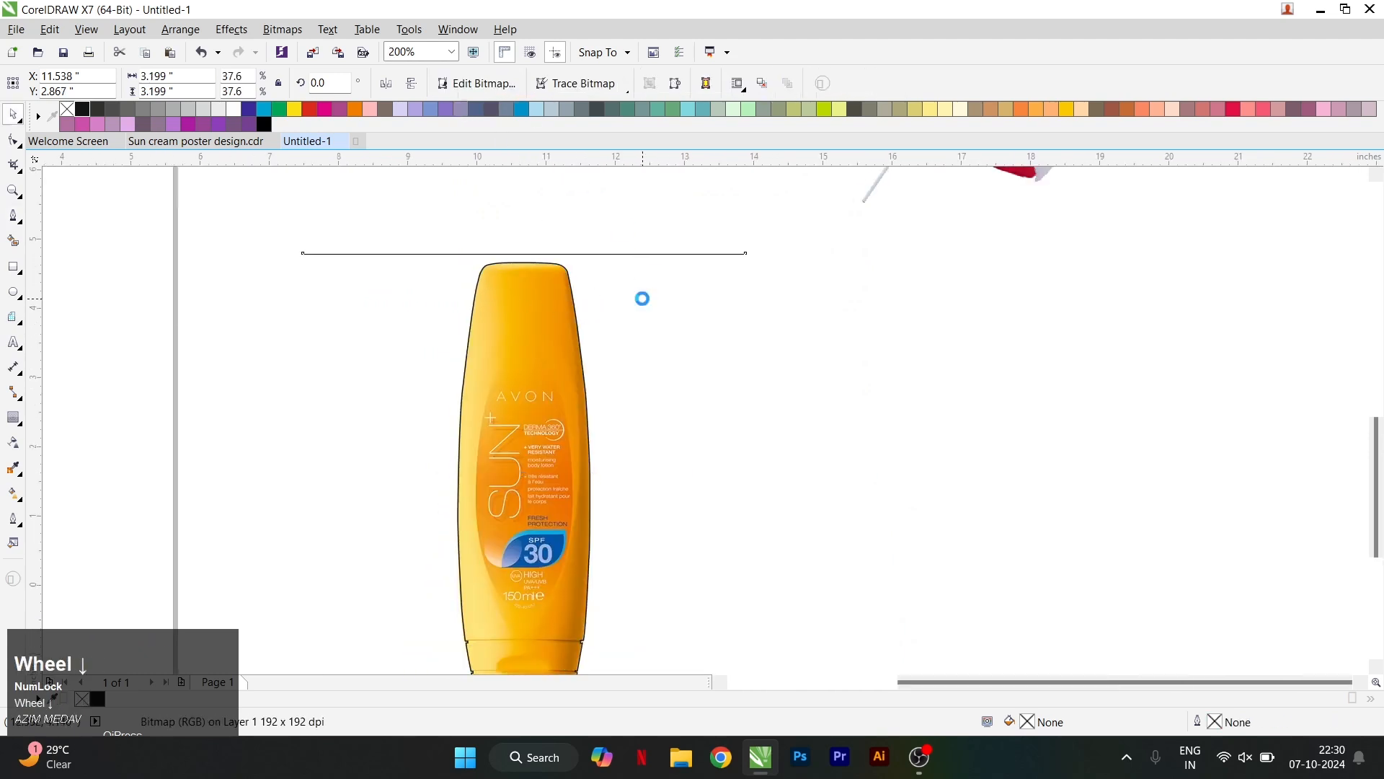
left_click_drag(642, 296, 856, 346)
key("Delete")
left_click_drag(562, 358, 737, 357)
key("Delete")
Step: PowerClip the cut-out bottle inside the poster rectangle
left_click(566, 370)
right_click(581, 371)
left_click(620, 248)
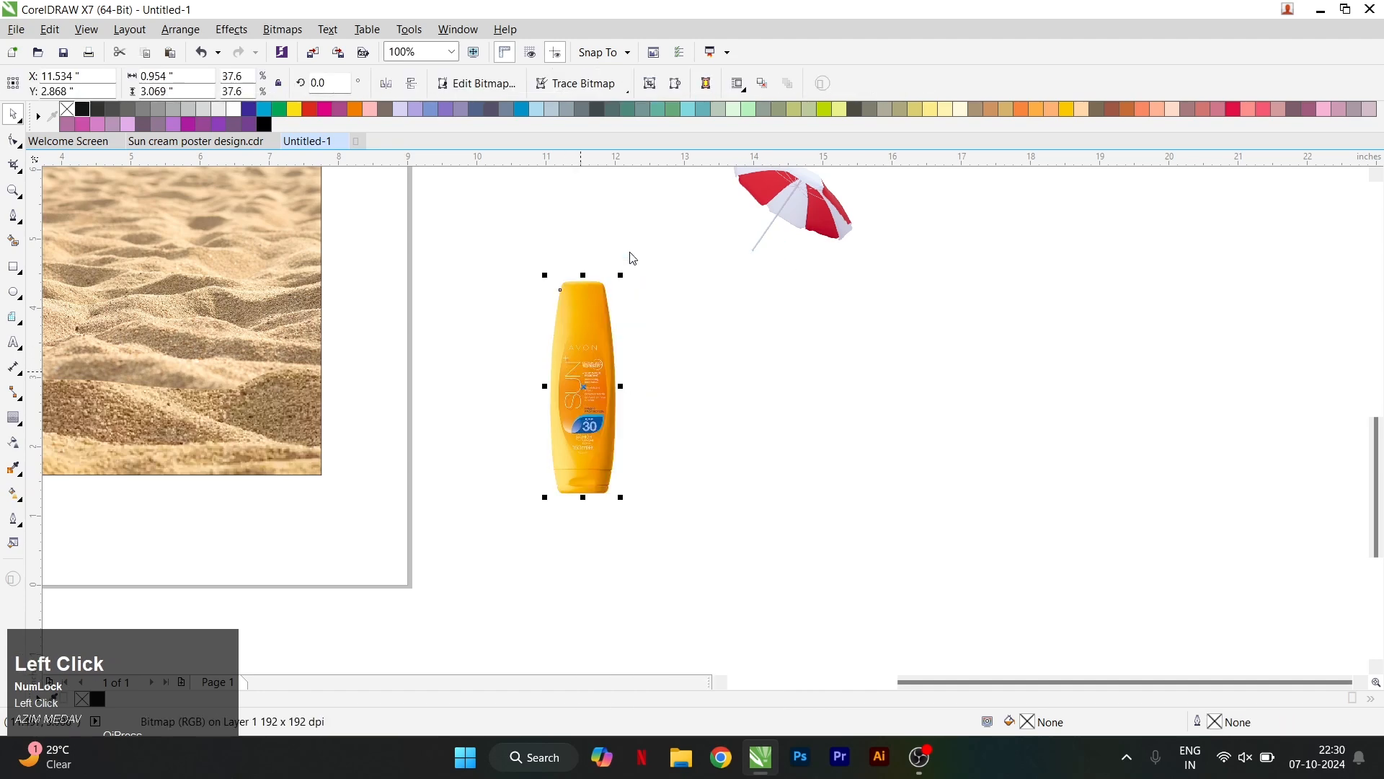
left_click(271, 247)
scroll(694, 395, "down", 1)
scroll(566, 352, "up", 1)
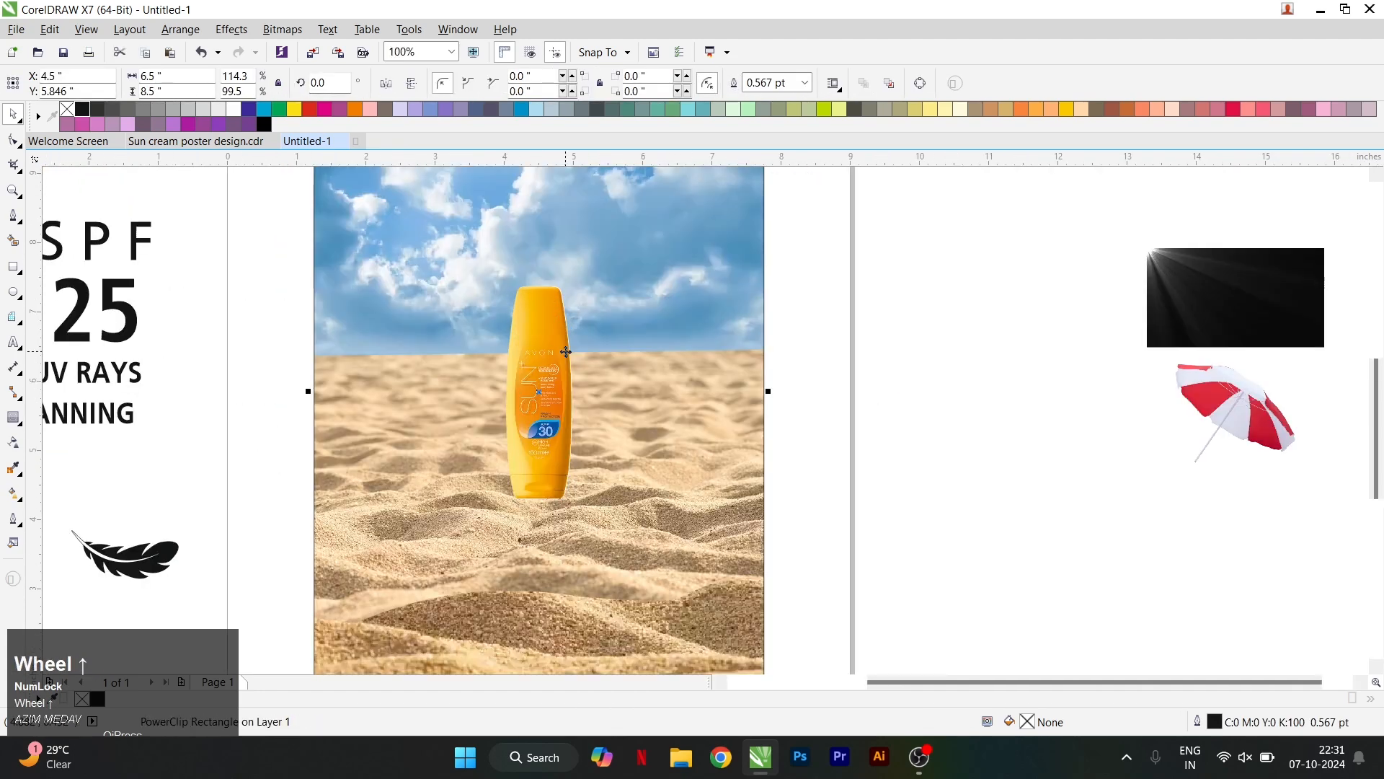
Step: Edit the poster's PowerClip, enlarging the bottle to about 2.3 × 6.6 in, tilted 6.67° and placed left of the frame's centre
right_click(544, 384)
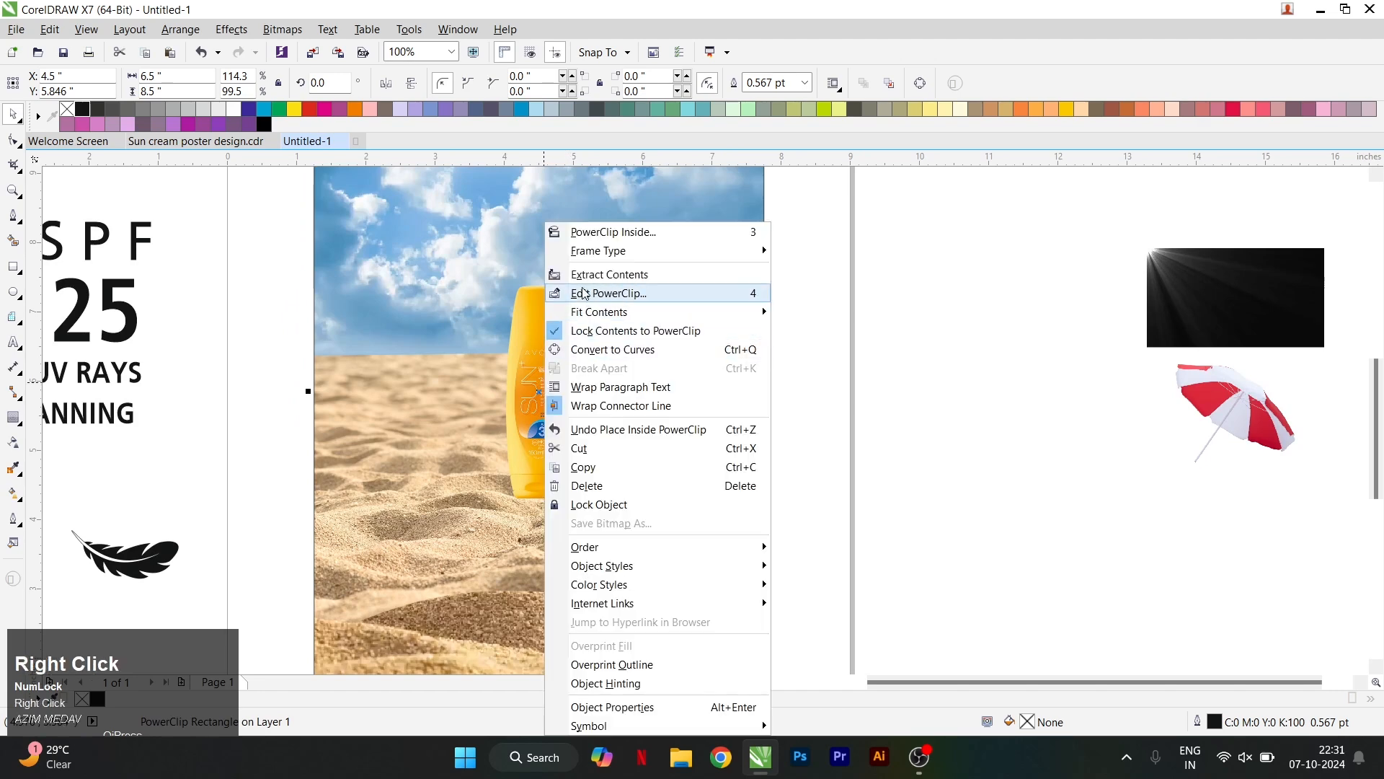
left_click(585, 274)
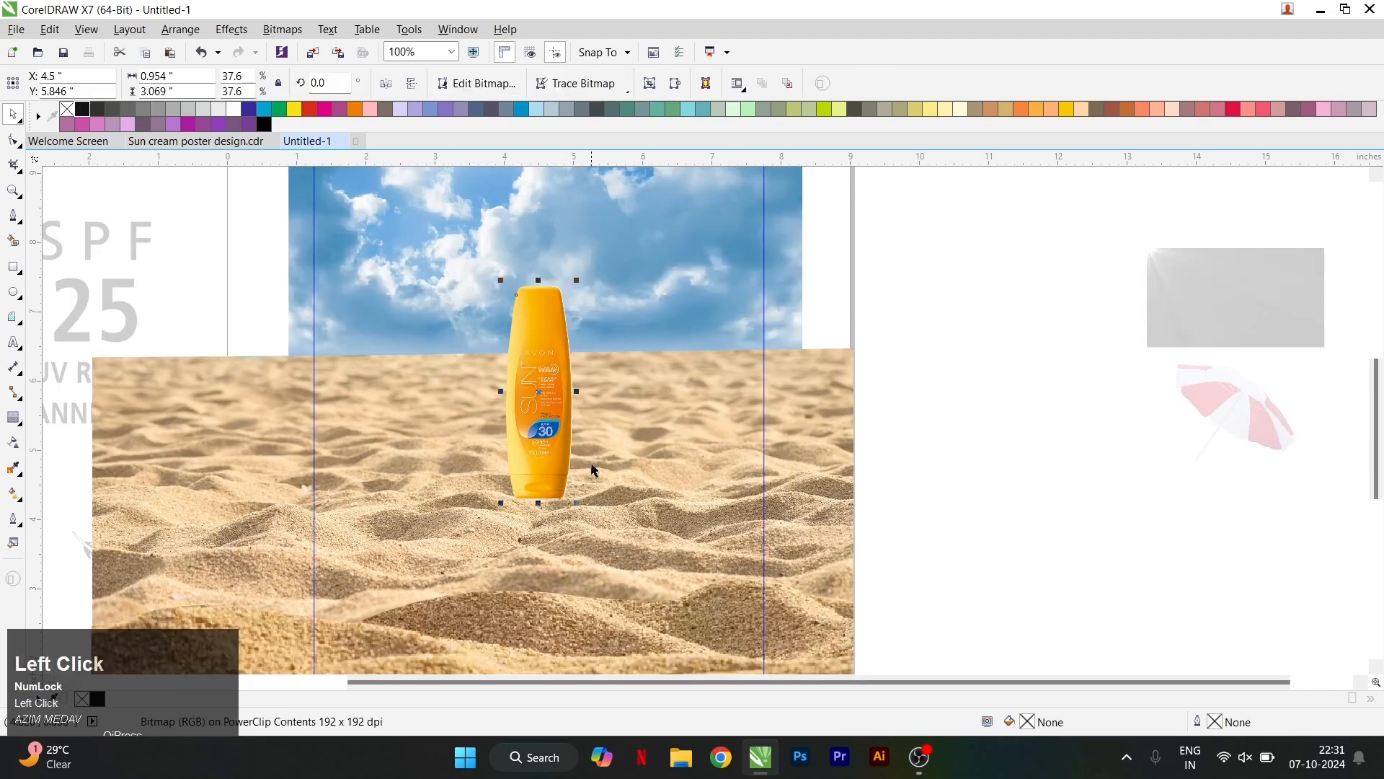
left_click_drag(585, 512, 626, 628)
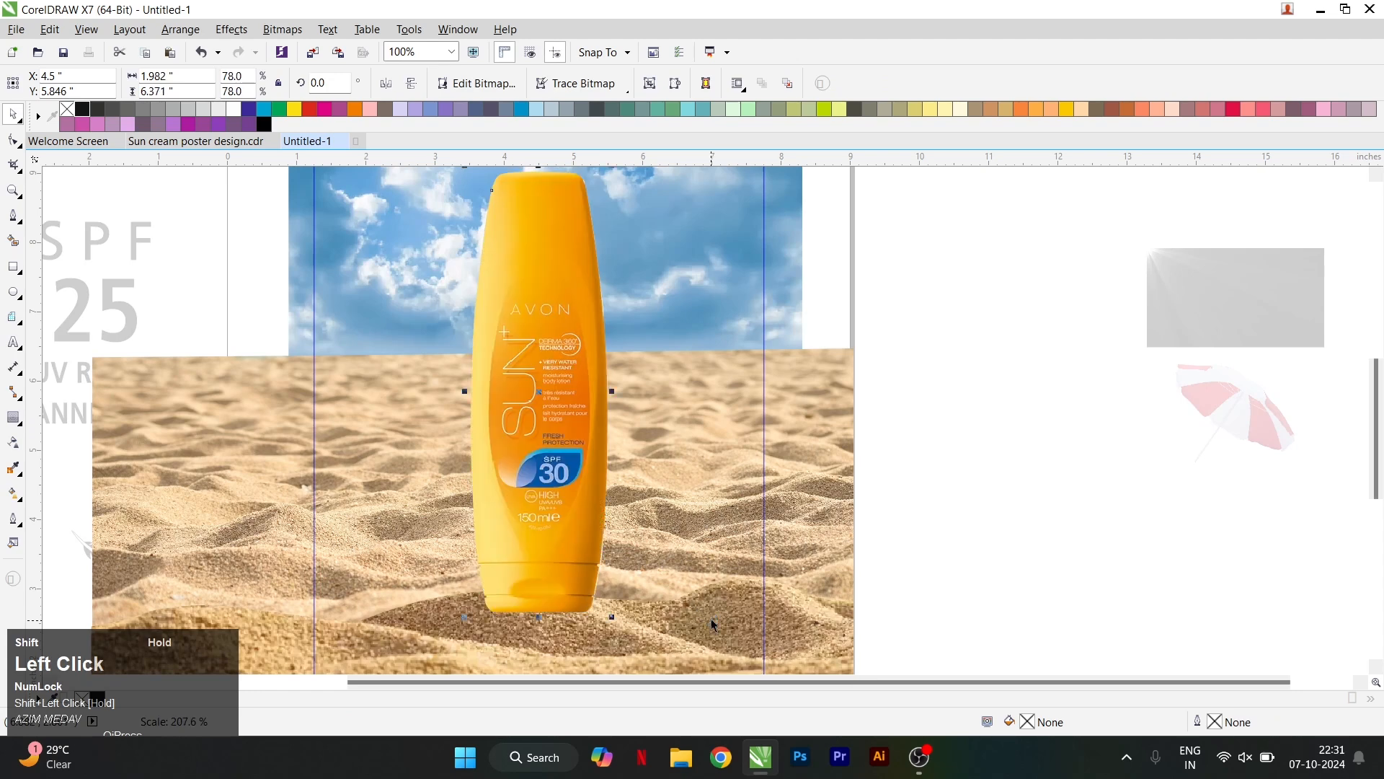
scroll(560, 418, "down", 1)
left_click_drag(556, 393, 532, 399)
left_click_drag(564, 297, 509, 360)
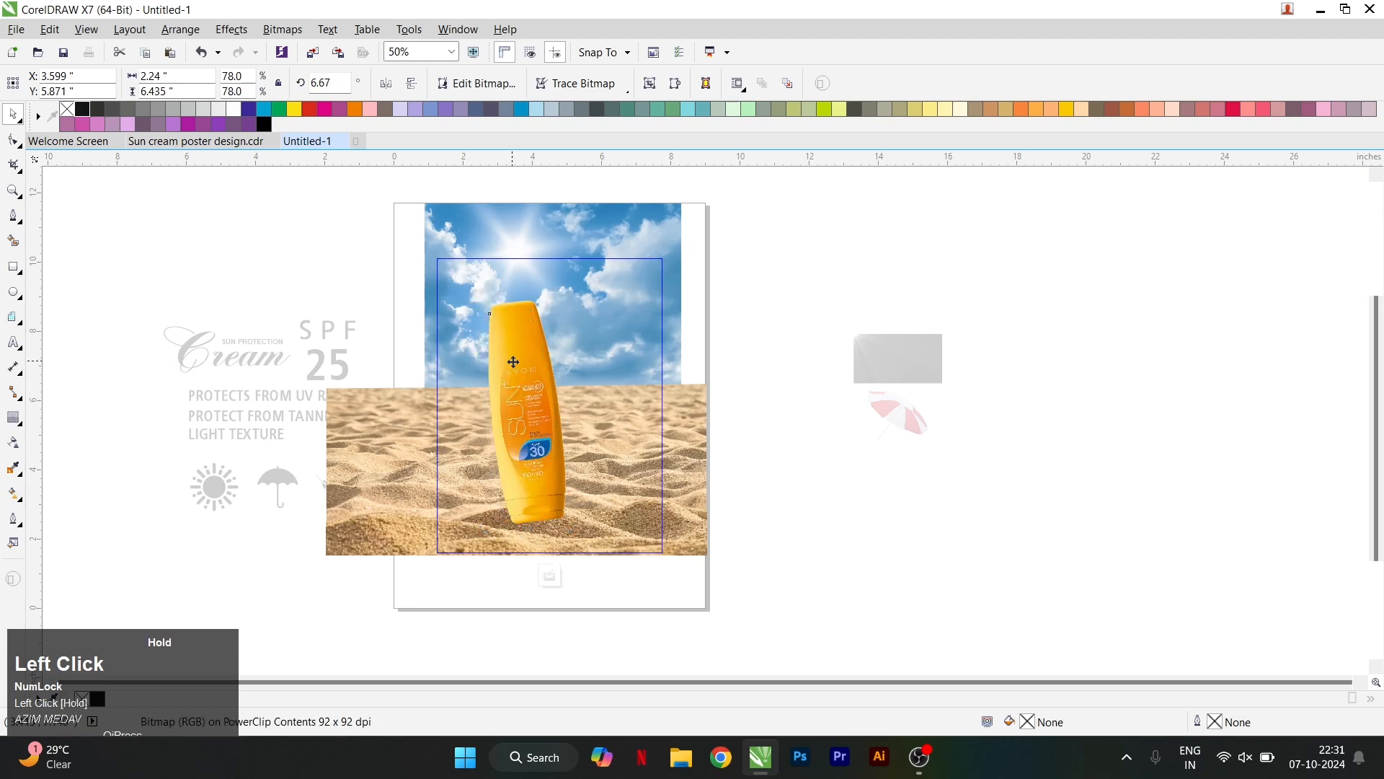
left_click_drag(564, 524, 573, 534)
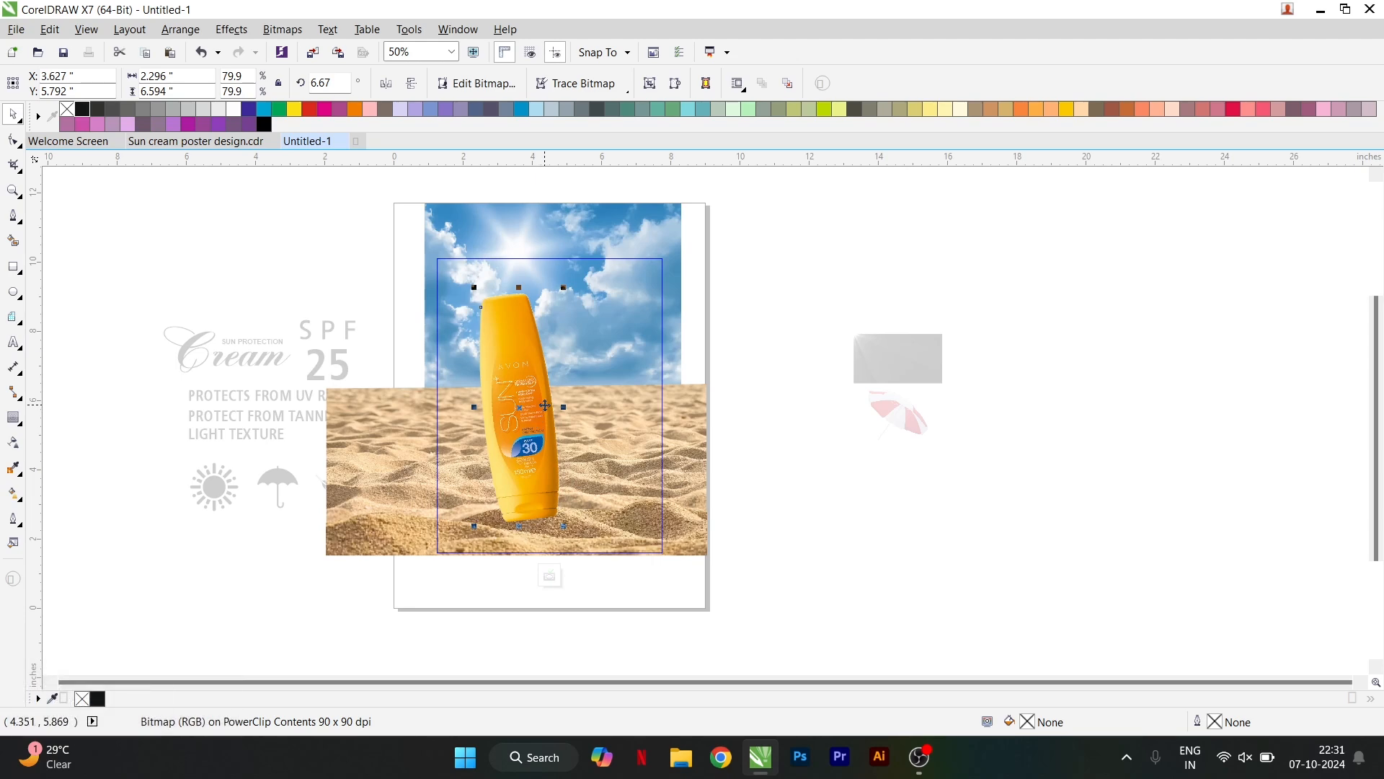
Step: Apply a Gaussian Blur with a radius of 11 pixels to the sky image
left_click(660, 203)
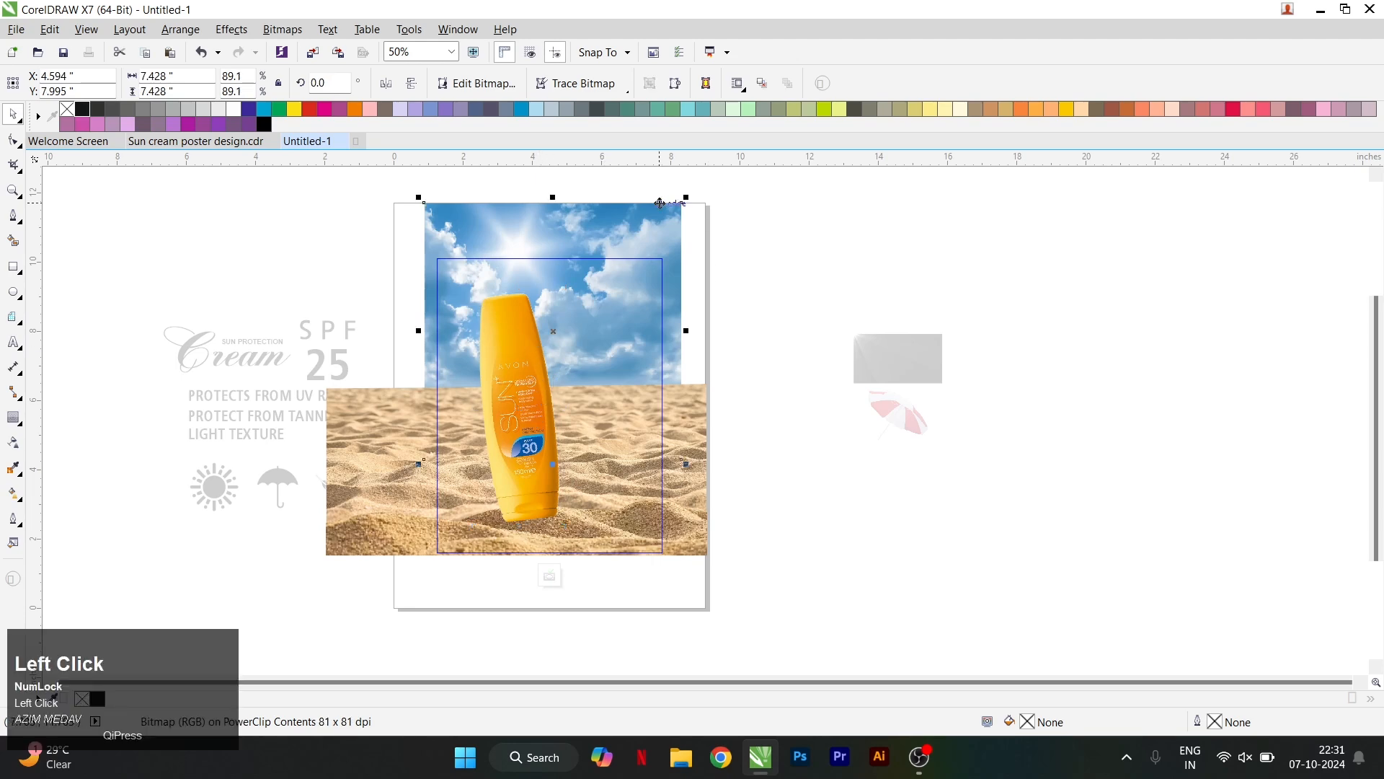
left_click(287, 34)
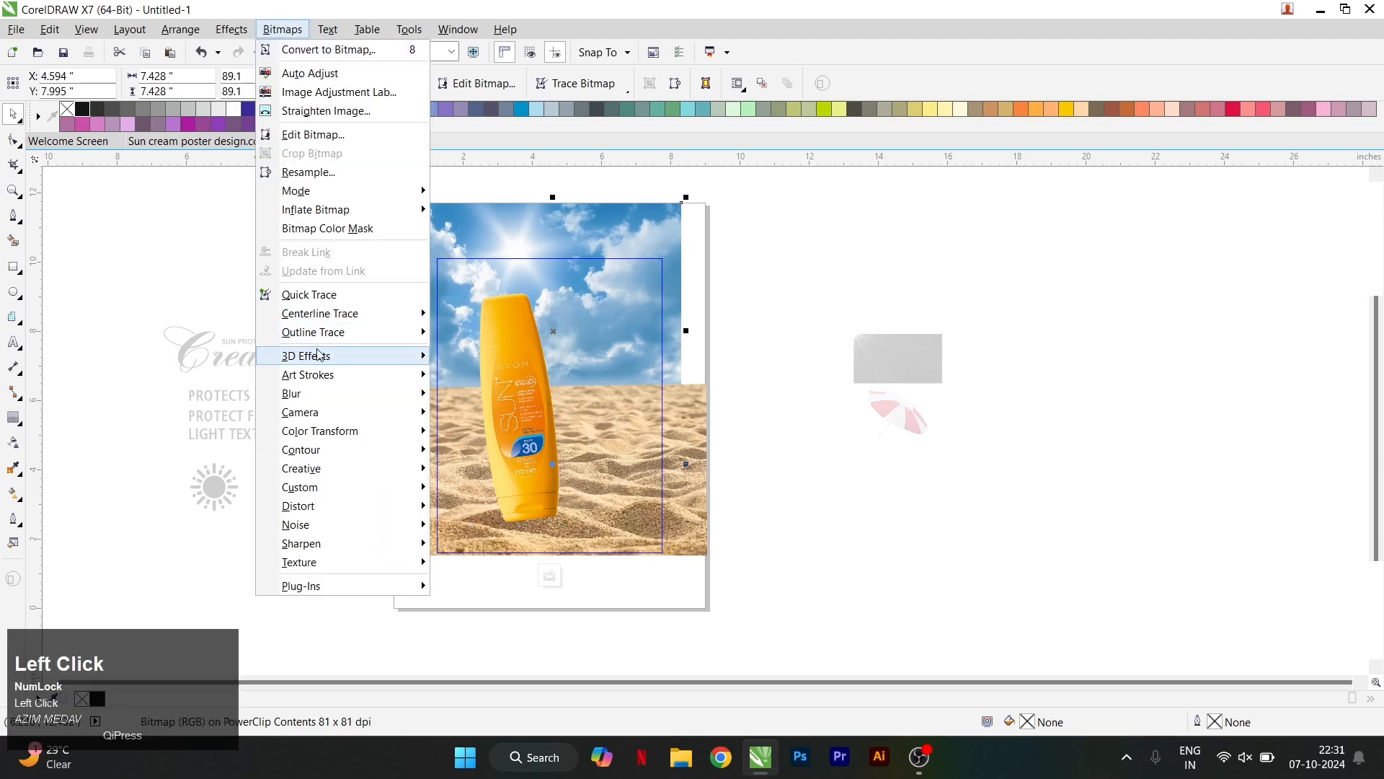
mouse_move(324, 393)
left_click(472, 417)
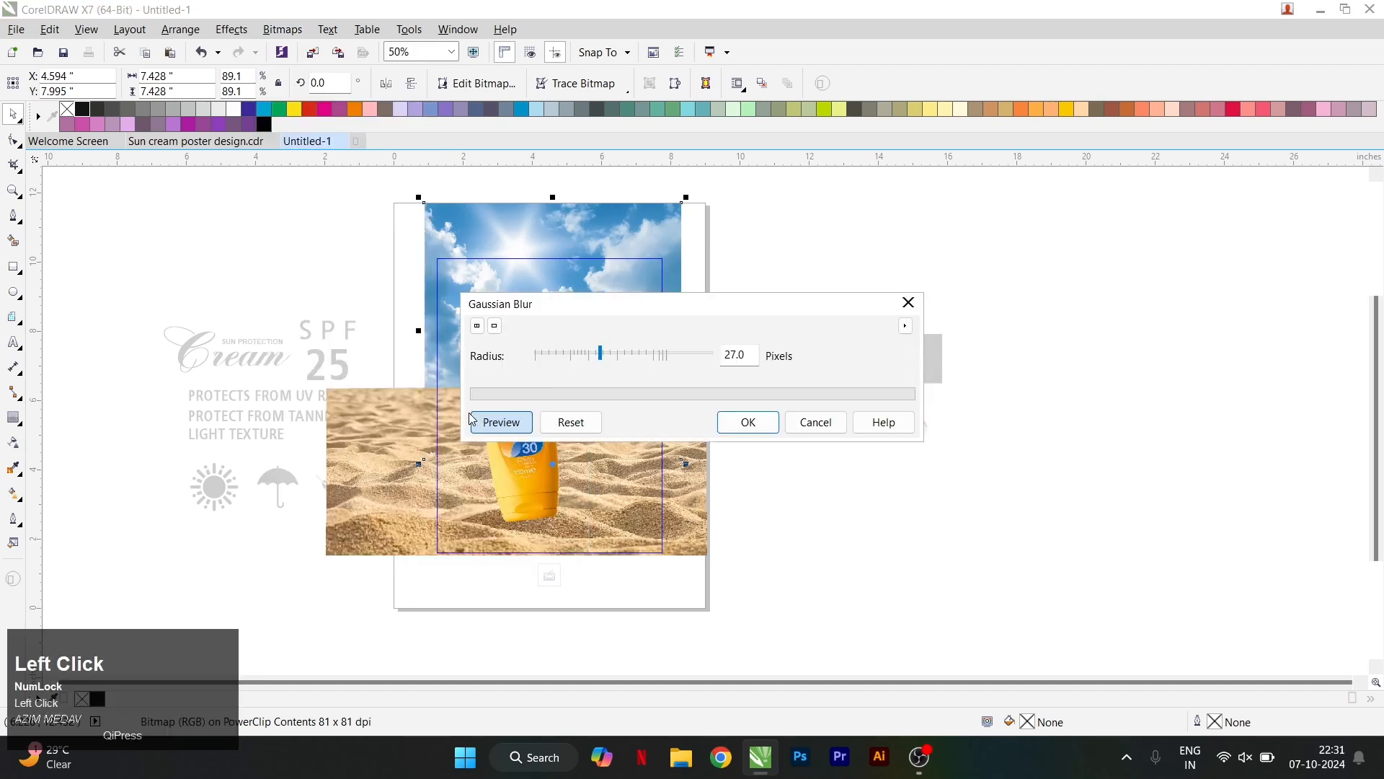
left_click(473, 419)
left_click_drag(704, 309, 1054, 278)
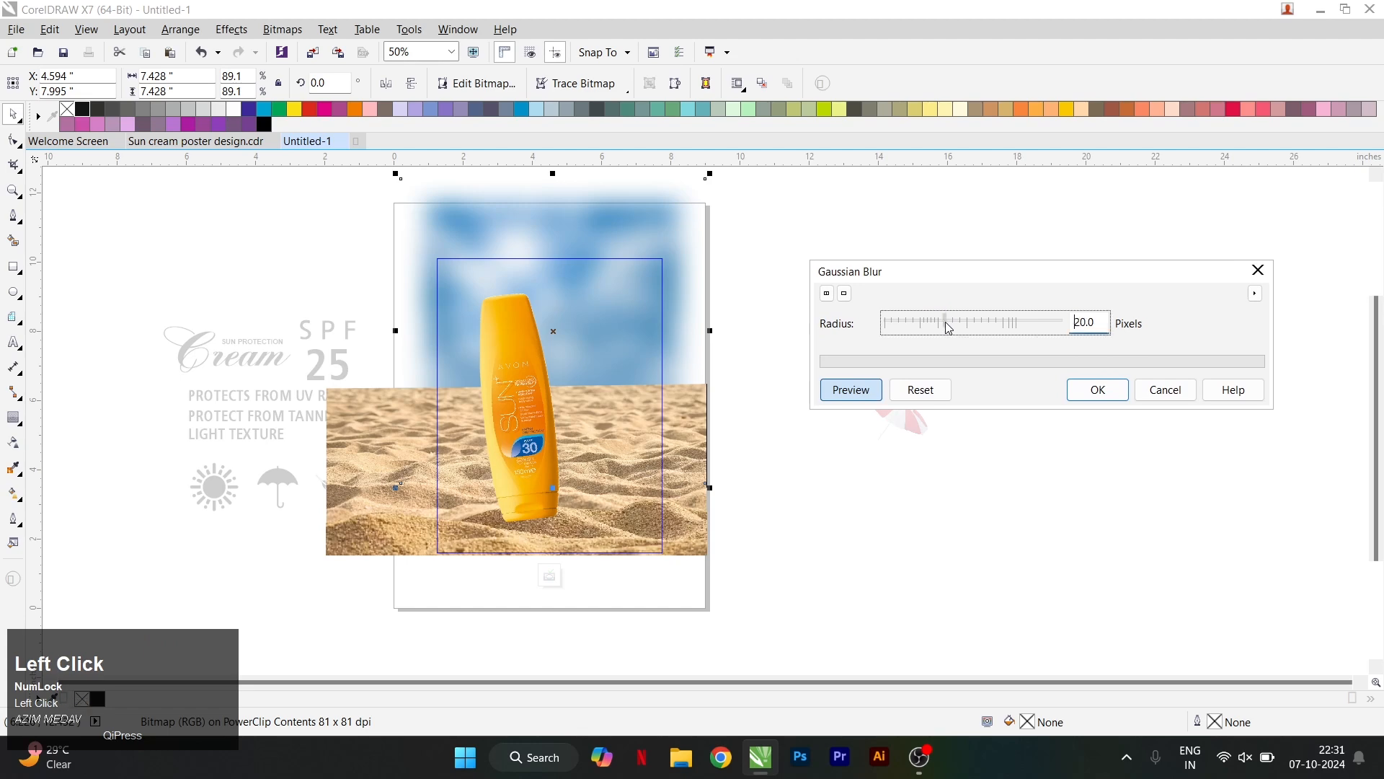
left_click_drag(936, 328, 936, 328)
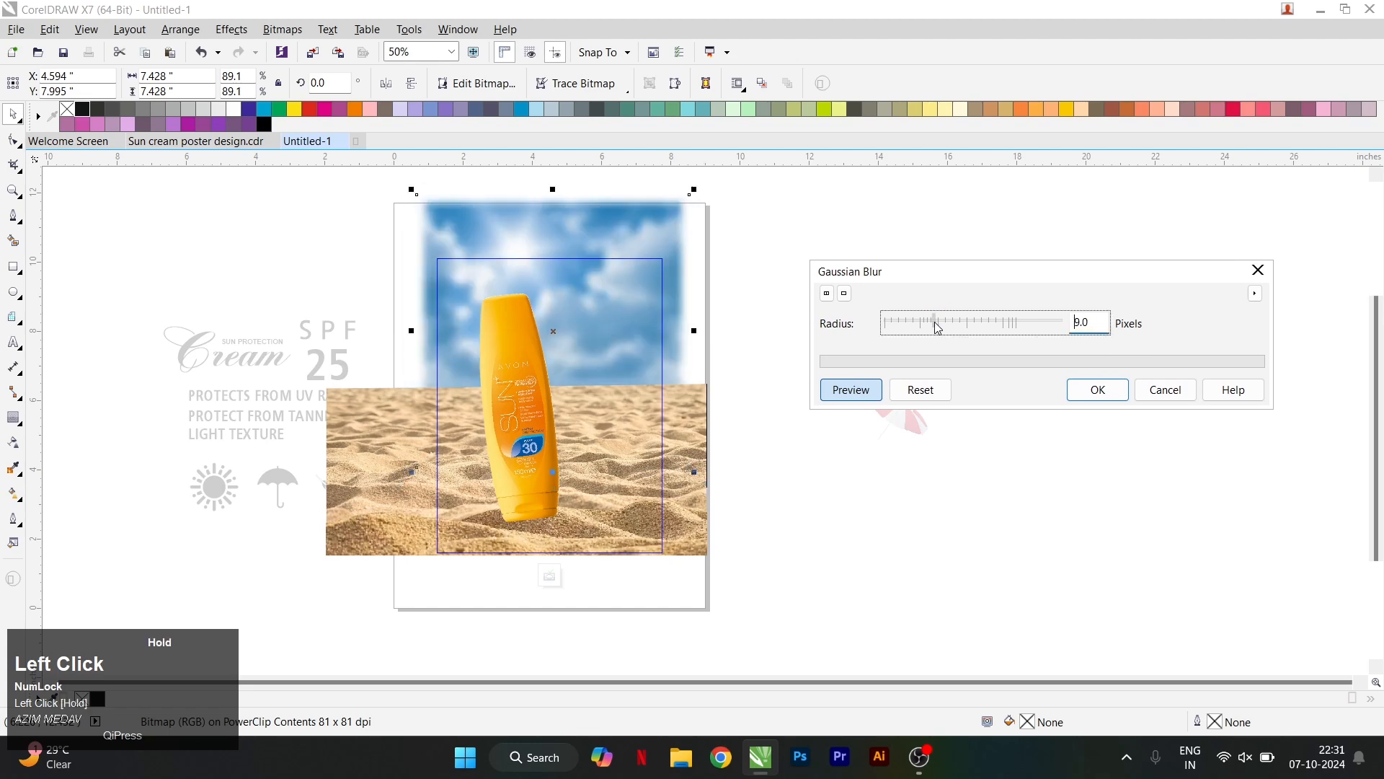
left_click_drag(938, 322, 939, 321)
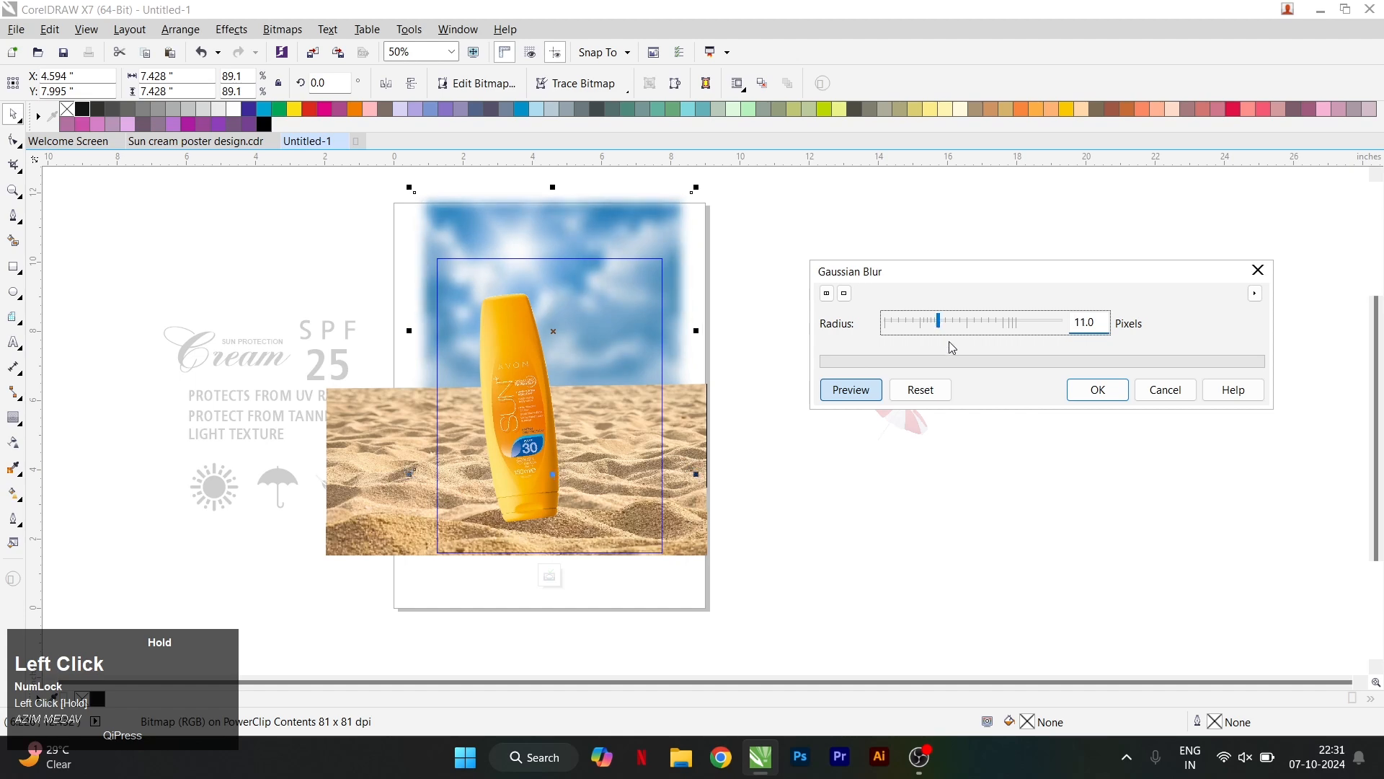
left_click(1076, 396)
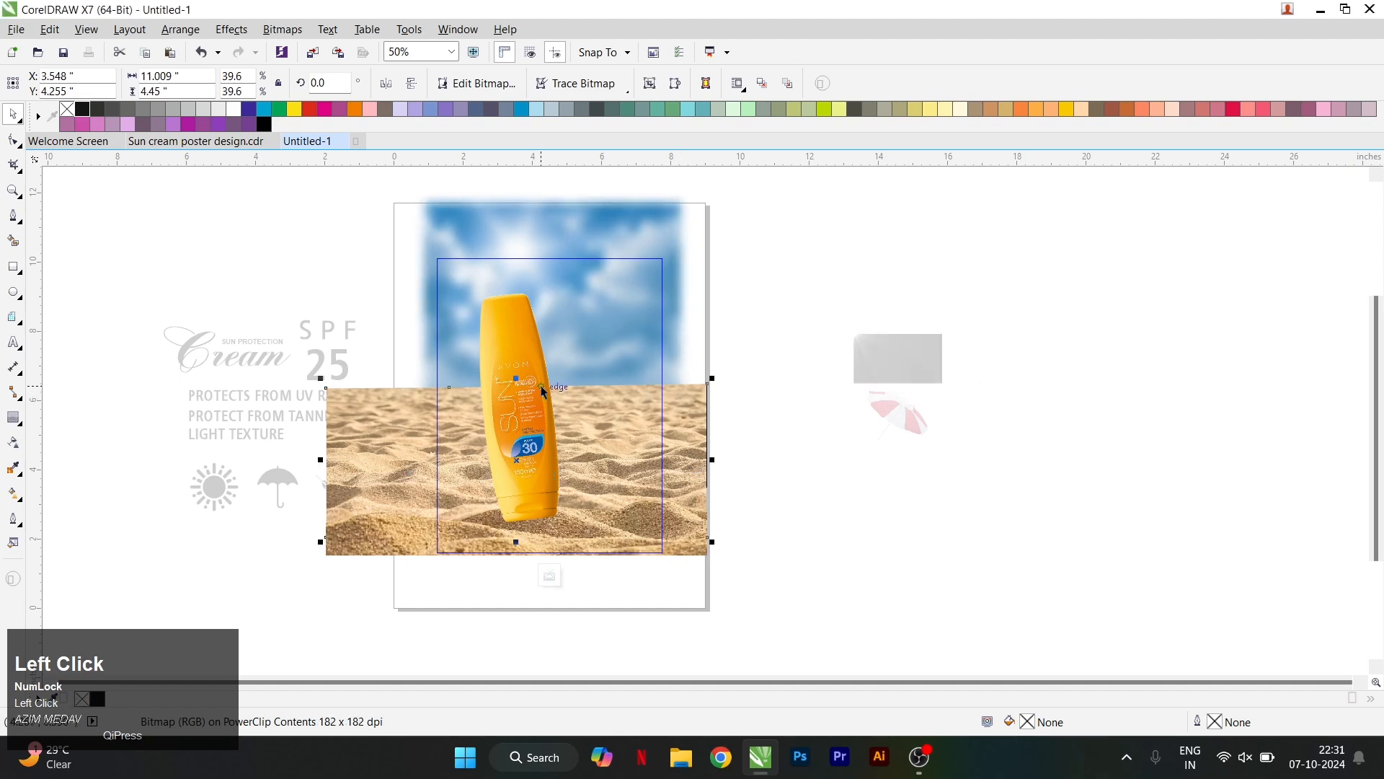
Step: Move the sky, the large sand image and the front dune strip down together by about 0.31 in
left_click(660, 527, "shift")
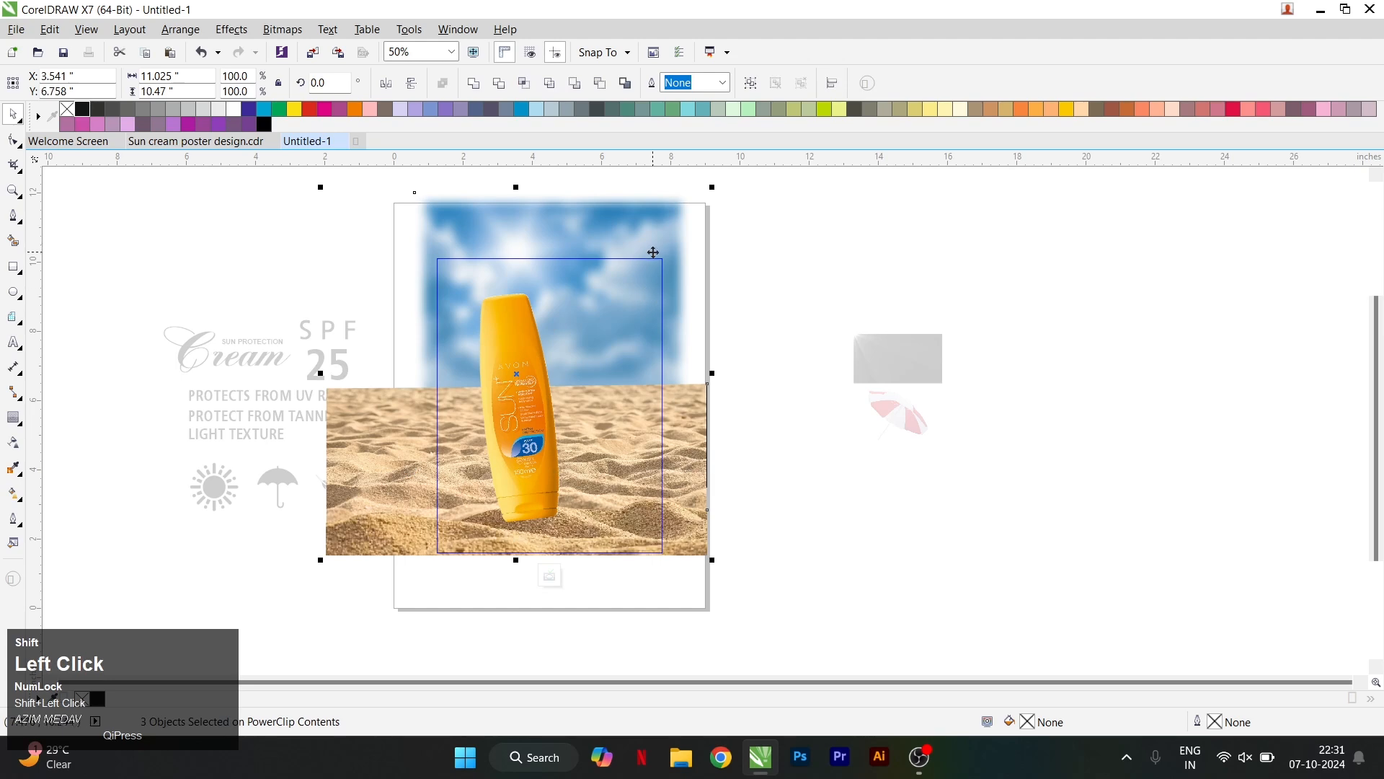
left_click_drag(652, 249, 653, 258)
left_click(770, 368)
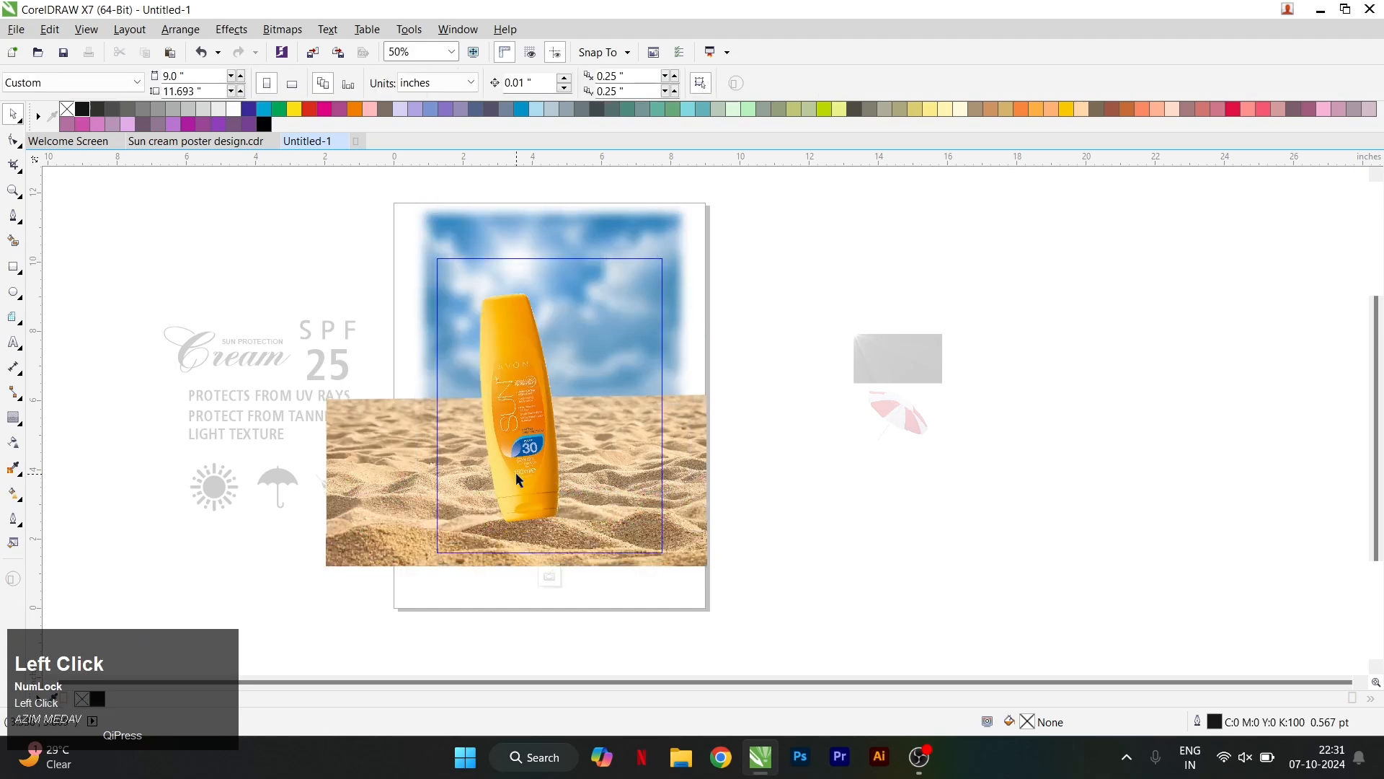
Step: Bring the front dune strip in front of the bottle and enlarge the bottle to about 2.48 × 7.14 in, its base behind the dune
left_click(556, 530)
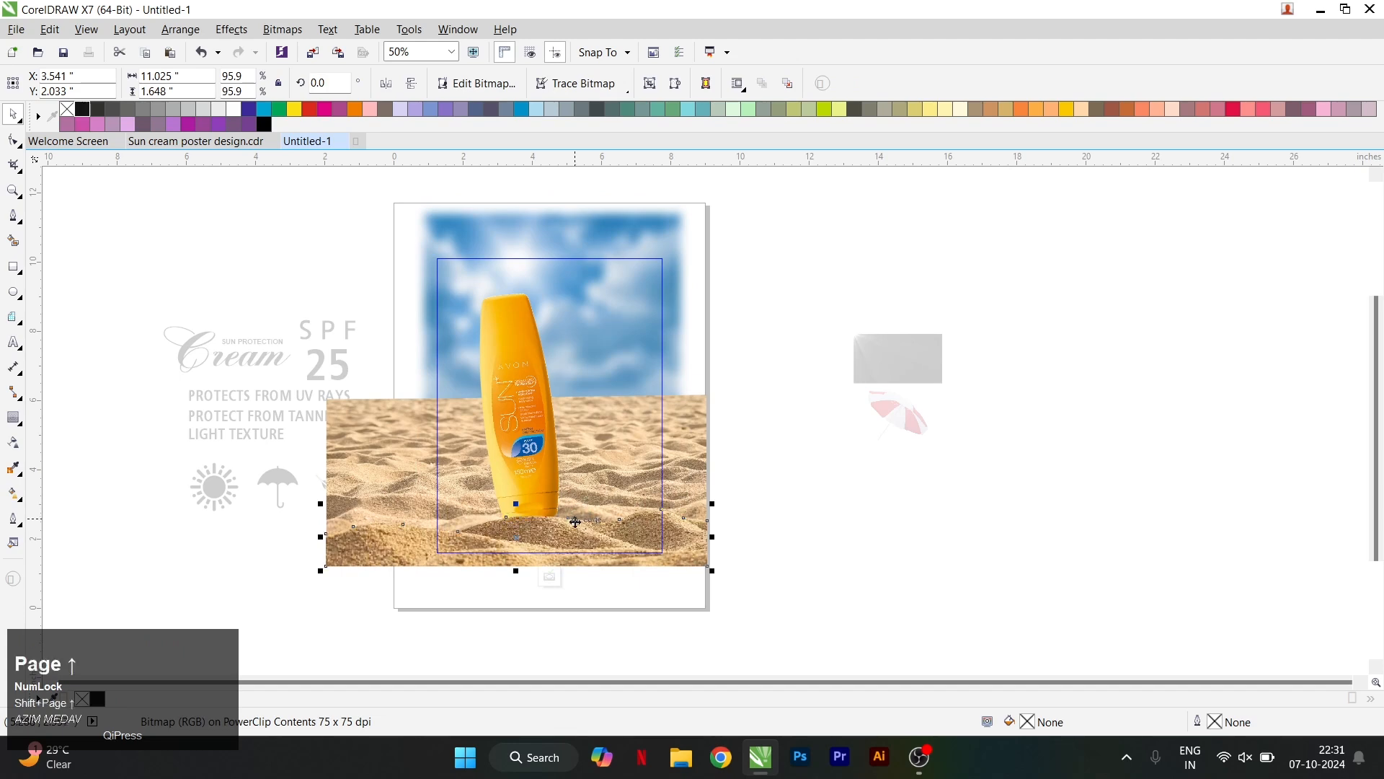
scroll(575, 521, "up", 1)
left_click_drag(504, 440, 494, 430)
scroll(495, 430, "down", 1)
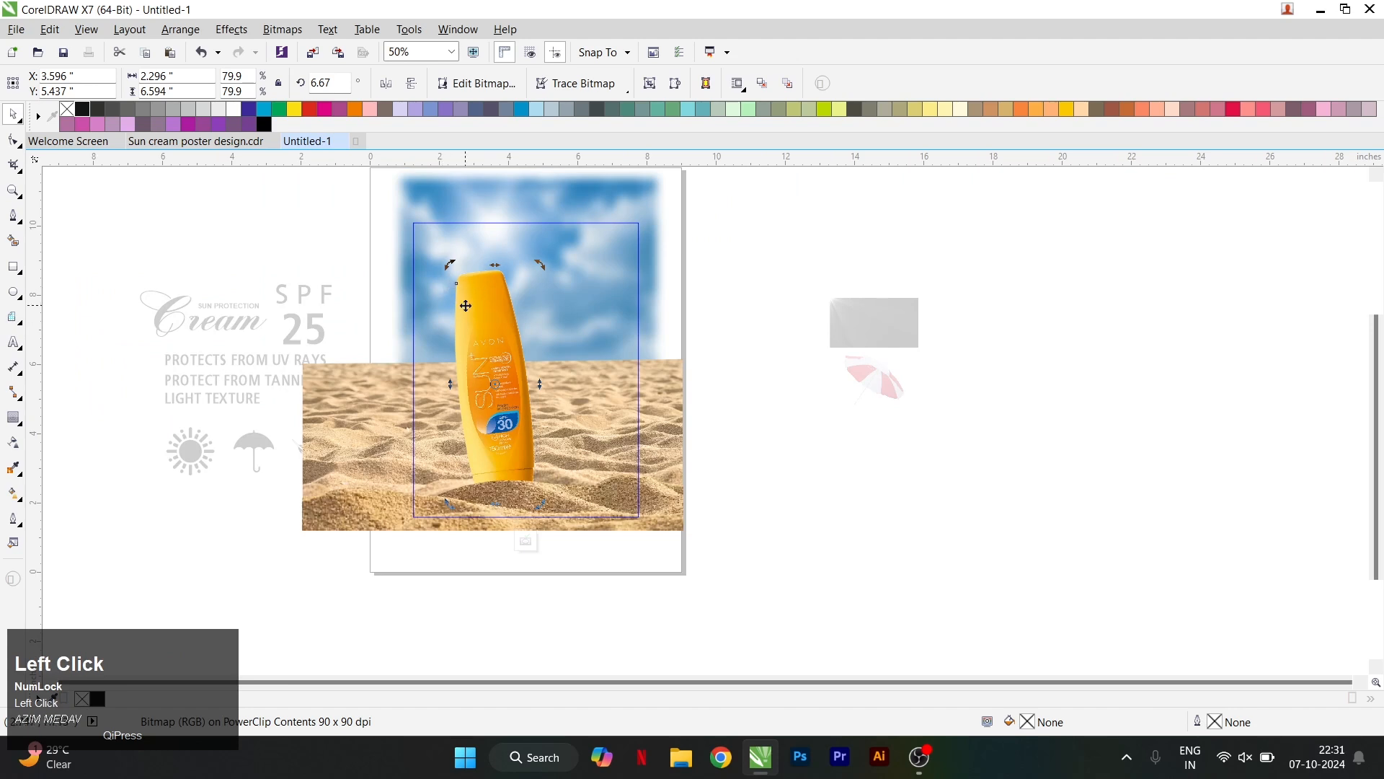
left_click_drag(450, 268, 434, 244)
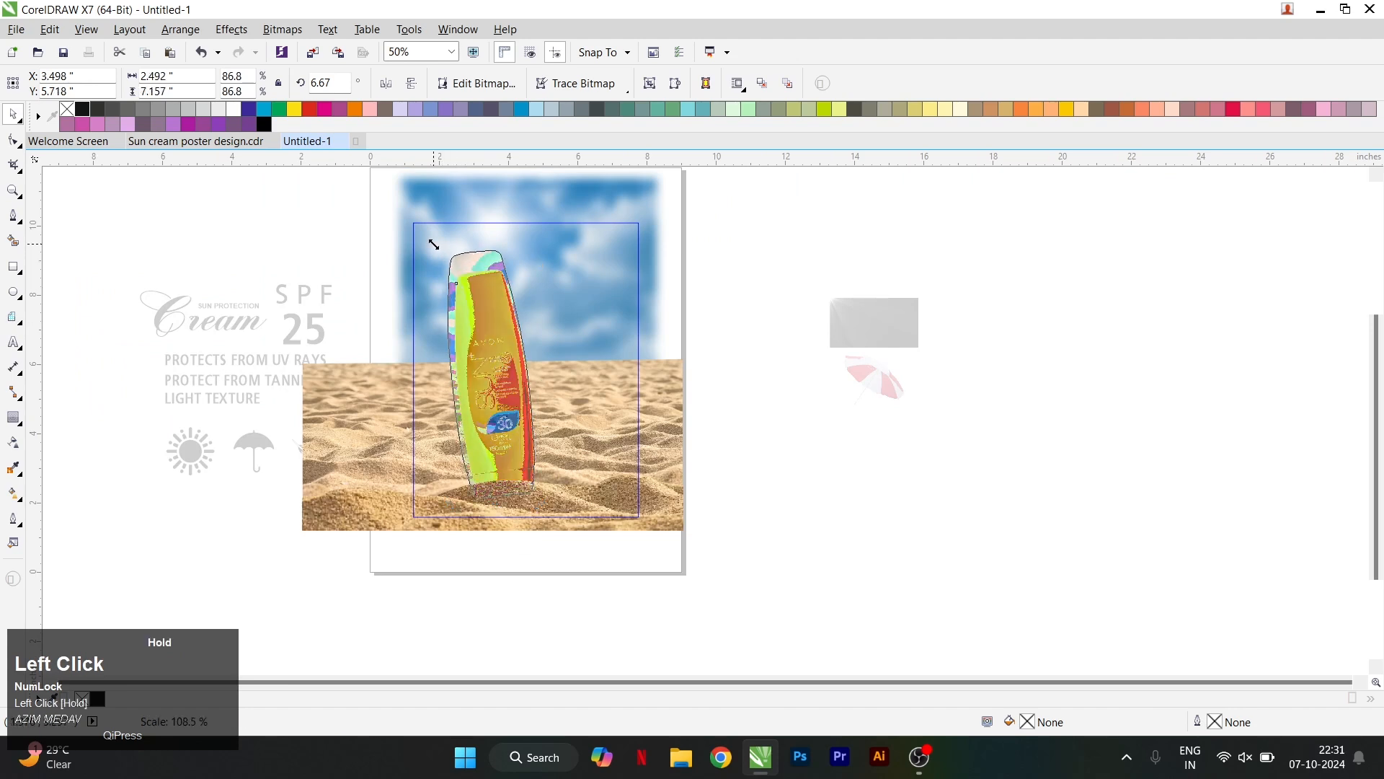
scroll(476, 328, "up", 1)
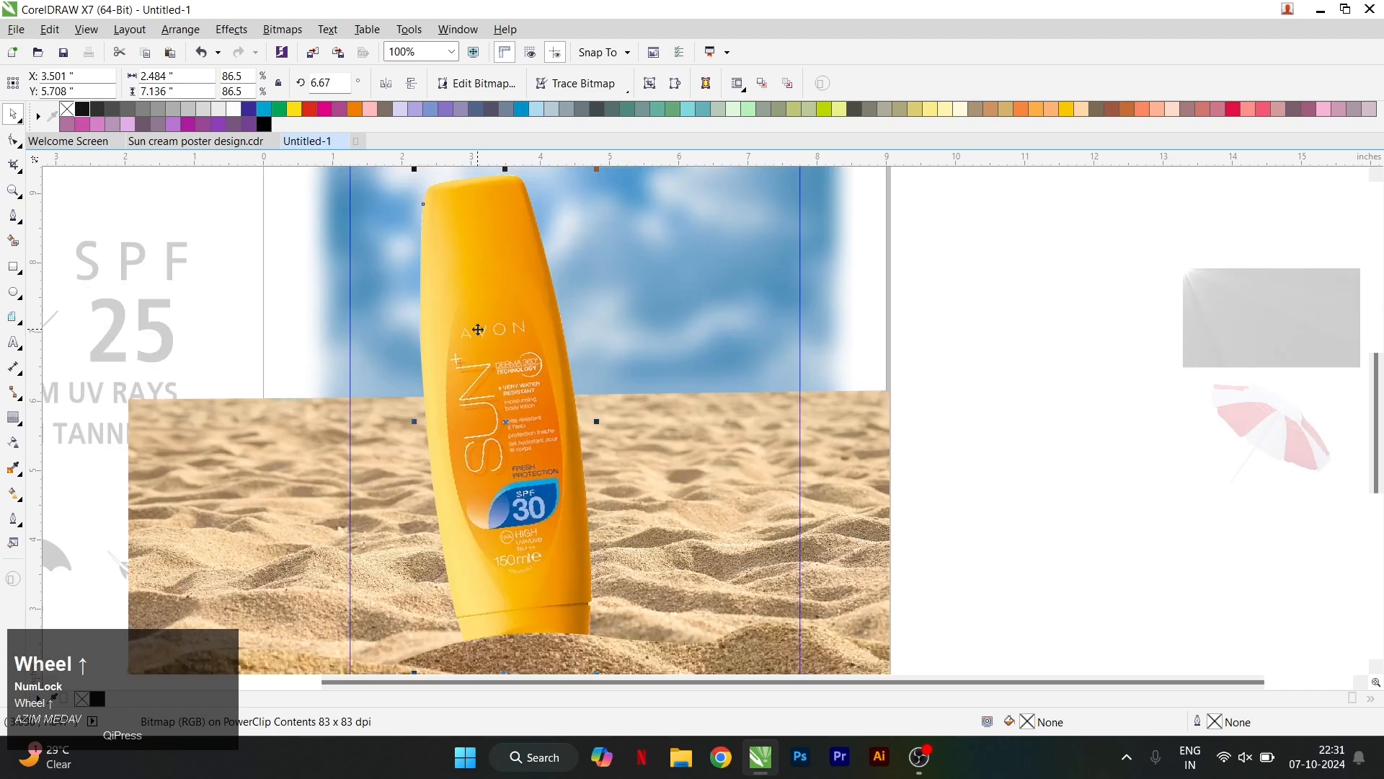
scroll(476, 329, "down", 1)
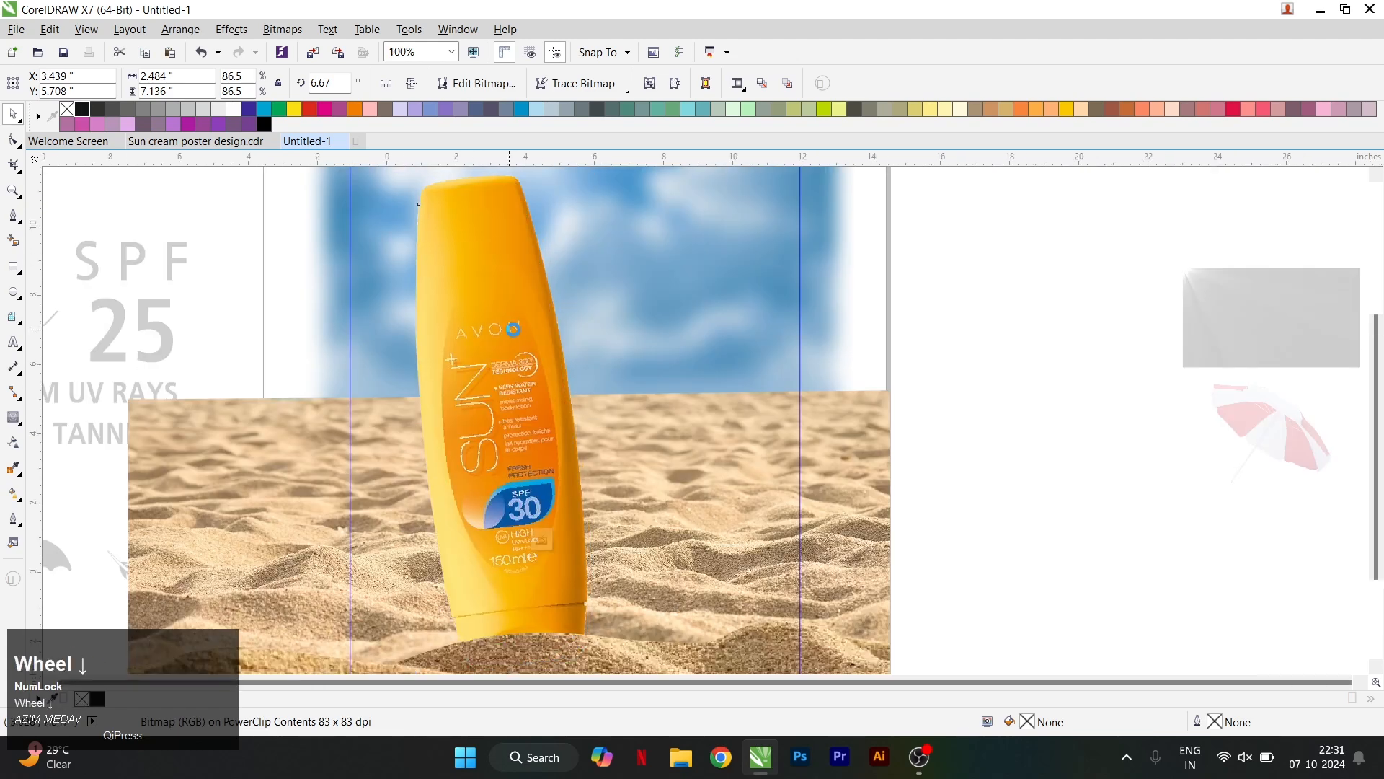
Step: Copy and paste the front dune strip, and move one strip to the empty area right of the page
left_click(819, 430)
left_click(665, 497)
right_click(665, 498)
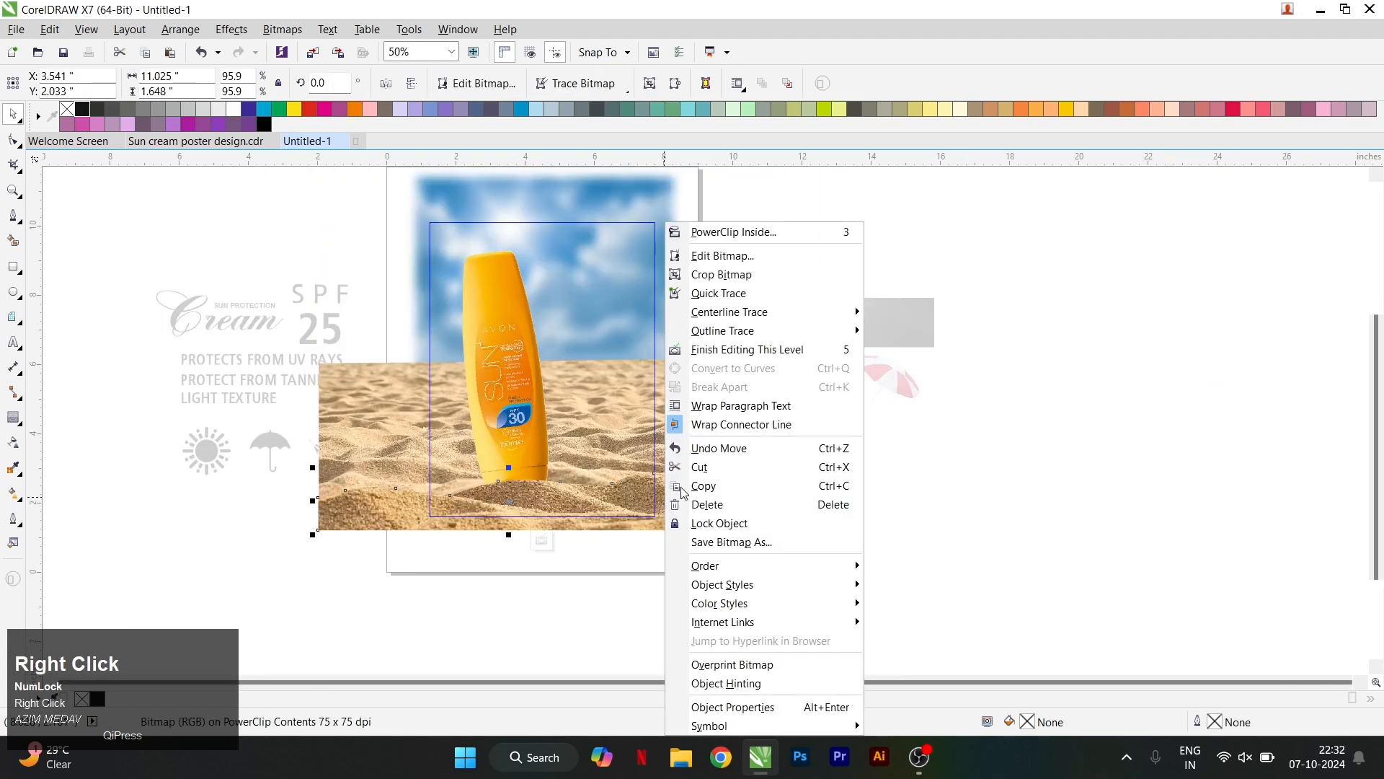
left_click(705, 485)
right_click(785, 455)
left_click(829, 566)
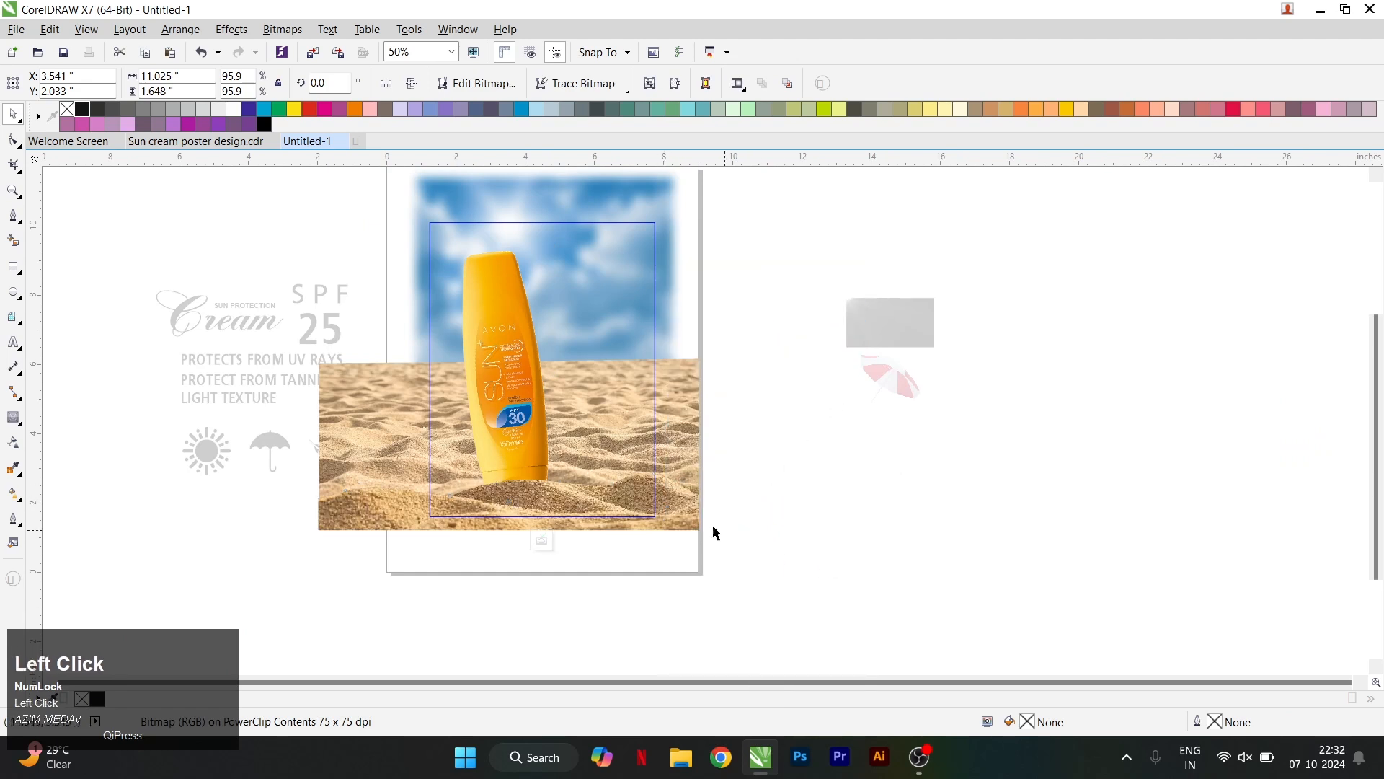
left_click_drag(652, 498, 1090, 488)
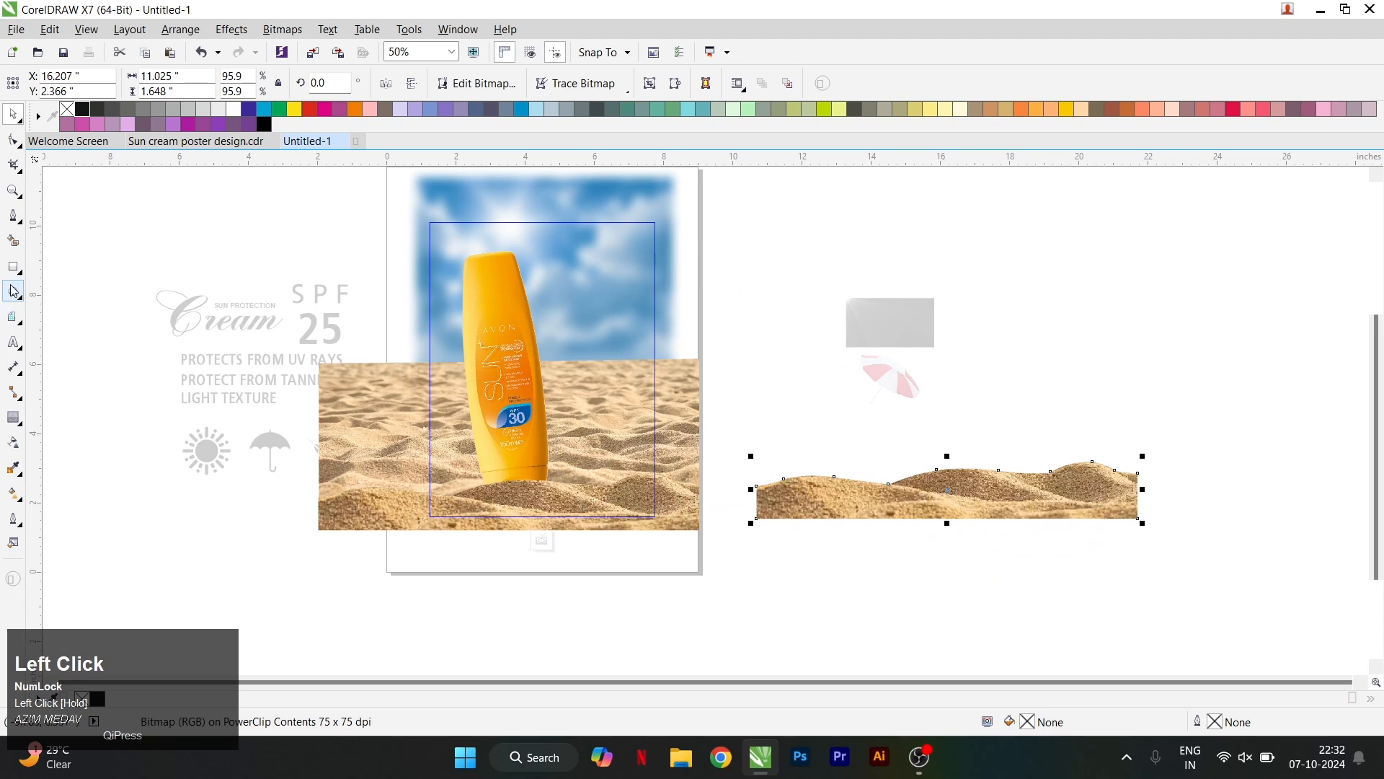
Step: Trim the left part off the separate dune strip with a rectangle about 8.7 × 3.2 in, and delete the rectangle
left_click(13, 266)
left_click_drag(725, 439, 1026, 549)
key("space")
left_click(1046, 498, "shift")
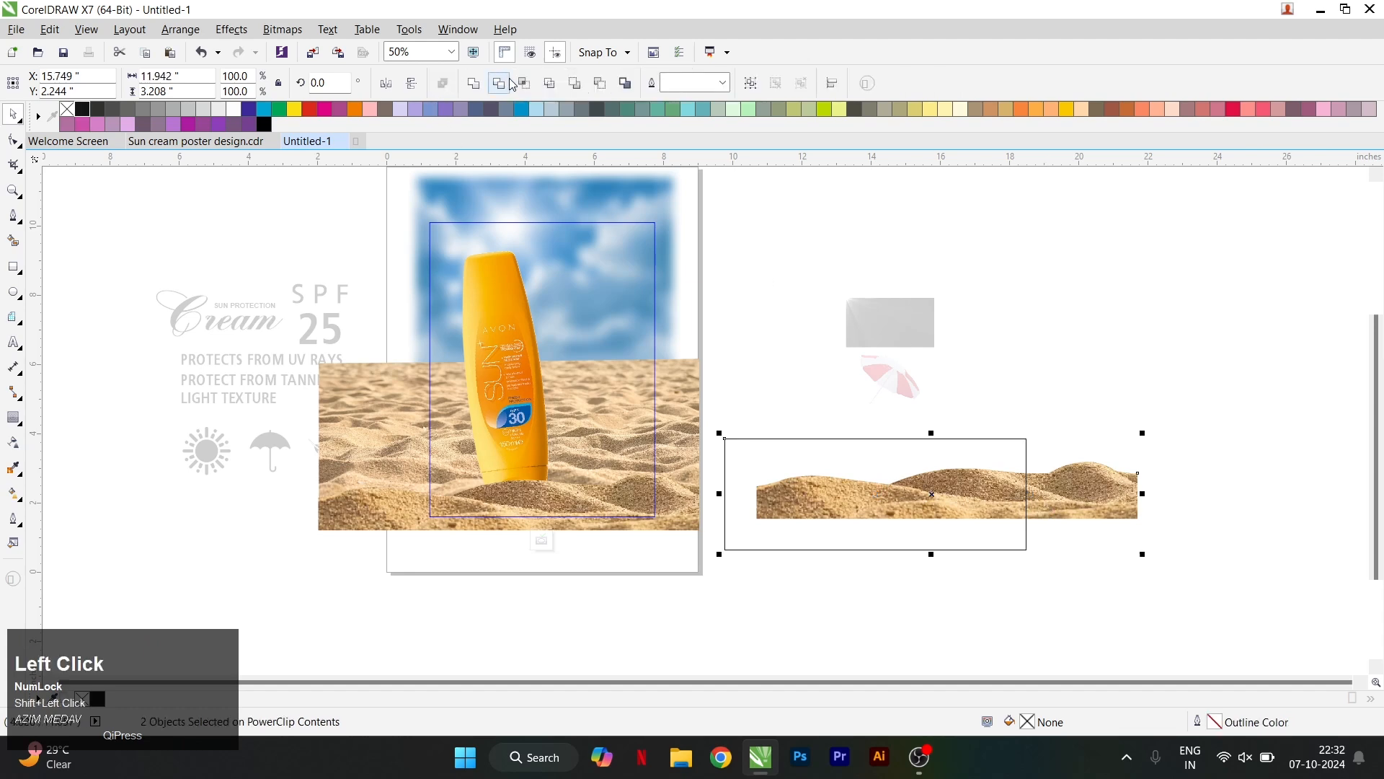
left_click(510, 84)
key("Delete")
Step: Place the trimmed dune piece just right of the bottle's base and bring the front dune strip to the front
left_click(1081, 497)
left_click_drag(1082, 498, 614, 465)
scroll(620, 469, "up", 1)
scroll(619, 470, "up", 1)
scroll(620, 461, "down", 1)
scroll(577, 544, "up", 1)
left_click(578, 546)
key("shift+Page_Up")
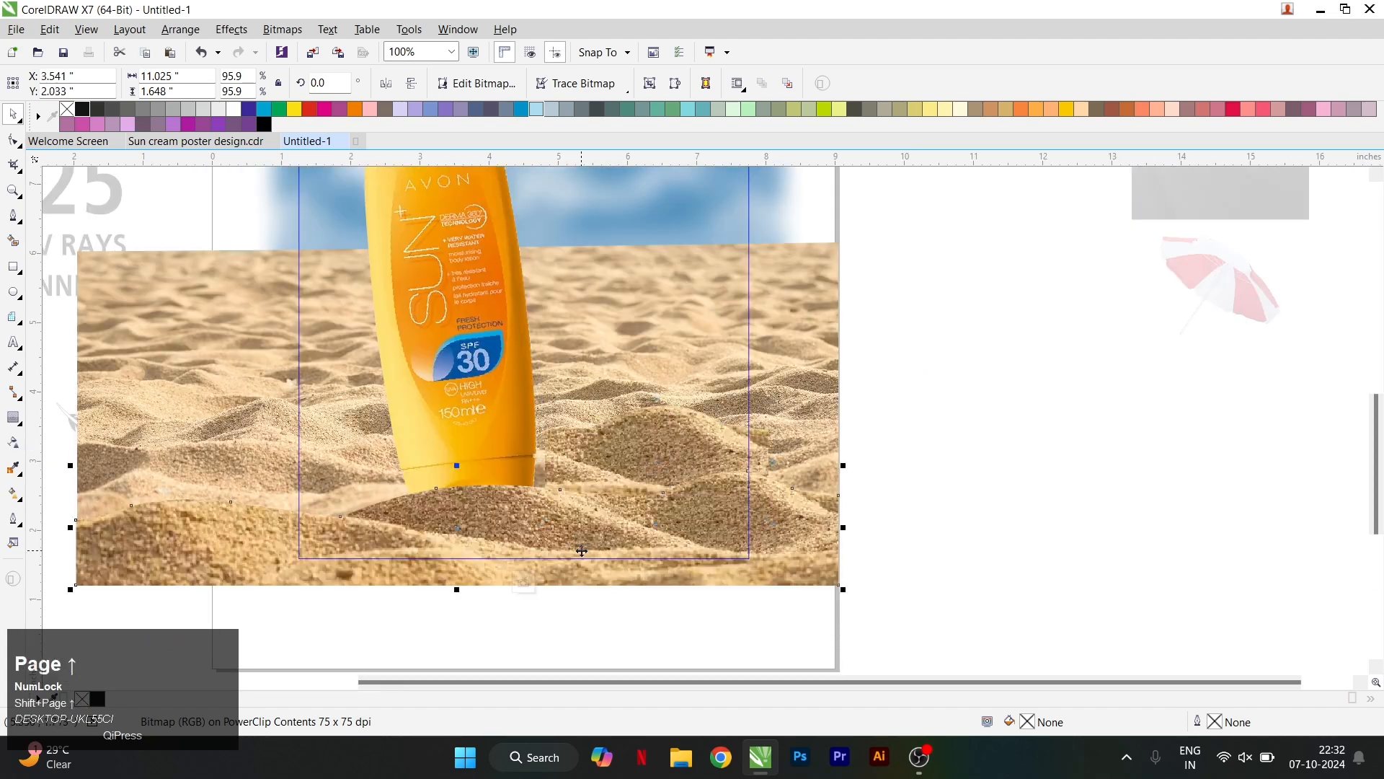
Step: Convert the large rear sand image to a 900 dpi CMYK bitmap with anti-aliasing and a transparent background
left_click(584, 445)
scroll(602, 453, "down", 2)
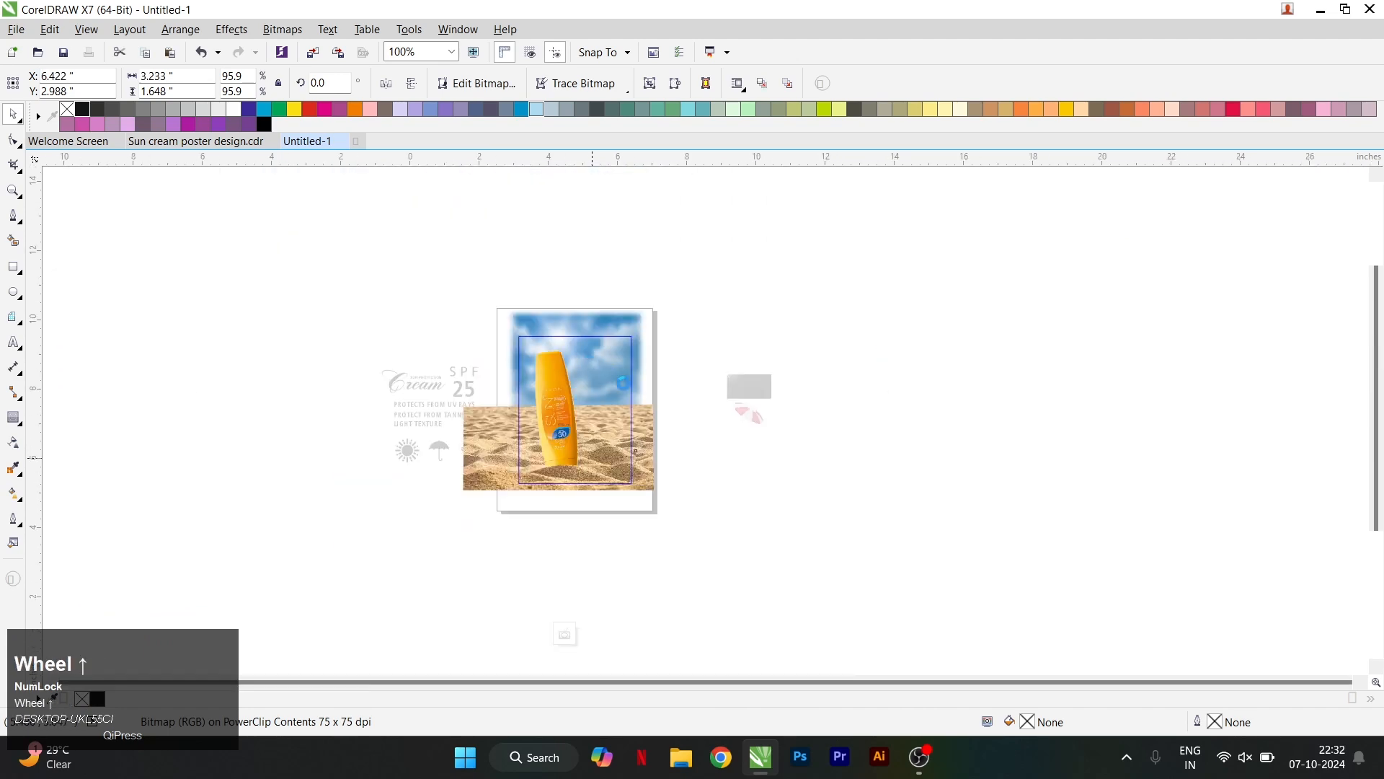
scroll(673, 479, "up", 3)
left_click(719, 483)
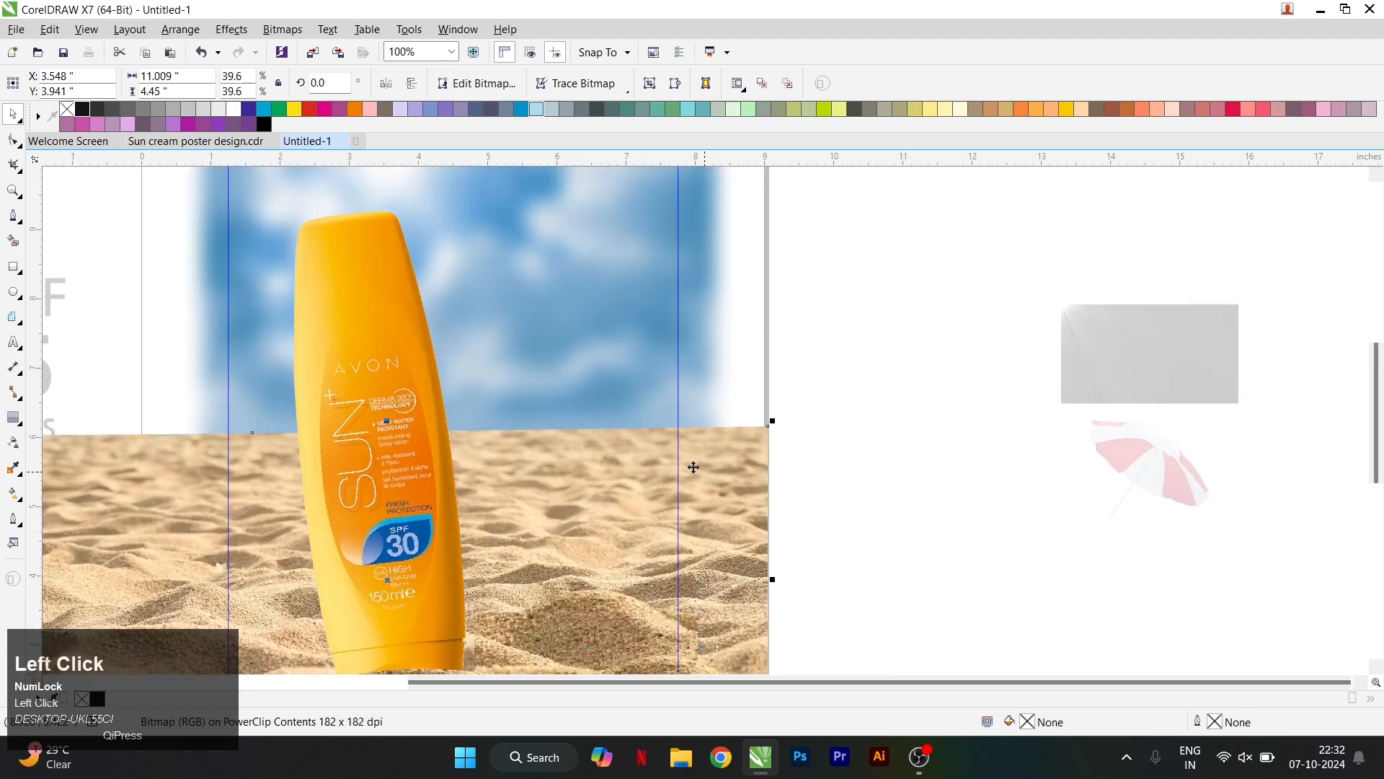
left_click(242, 34)
mouse_move(277, 30)
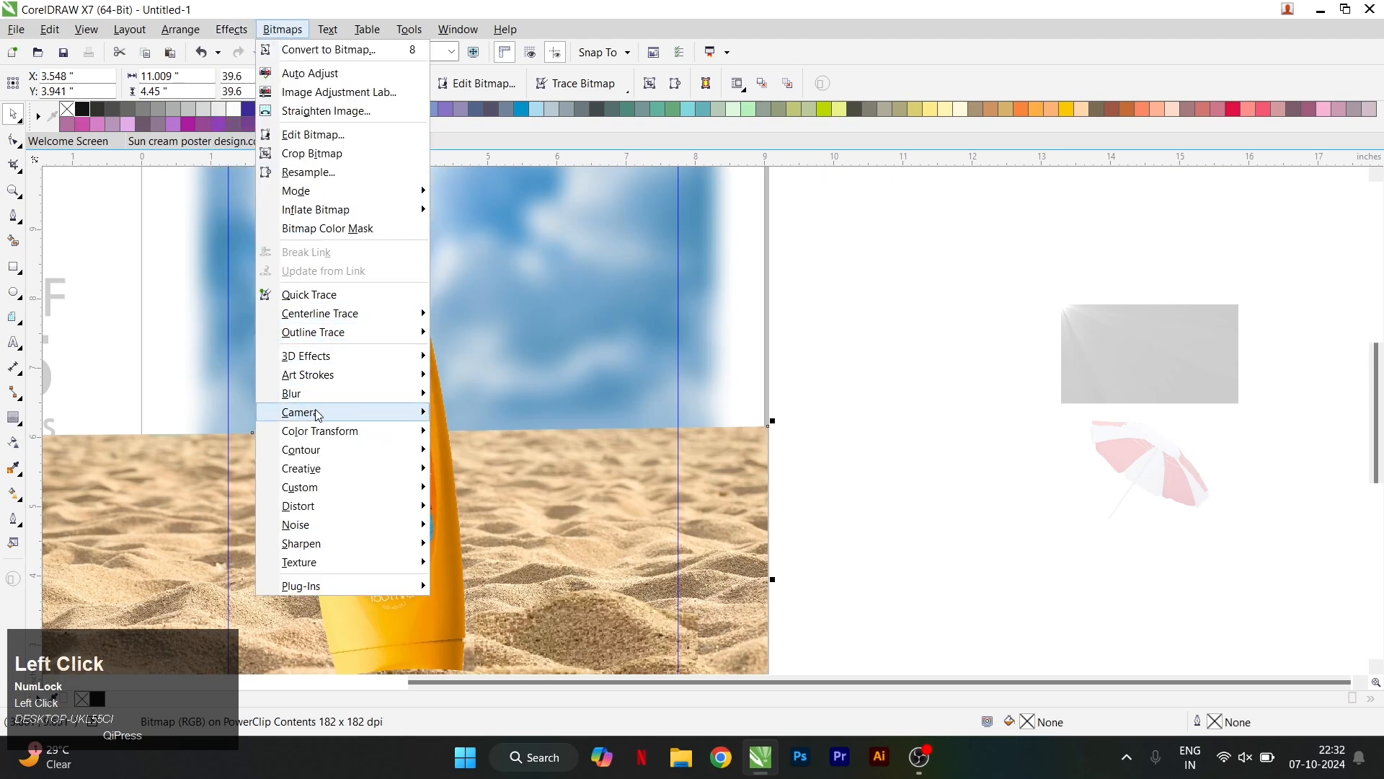
mouse_move(336, 403)
left_click(469, 411)
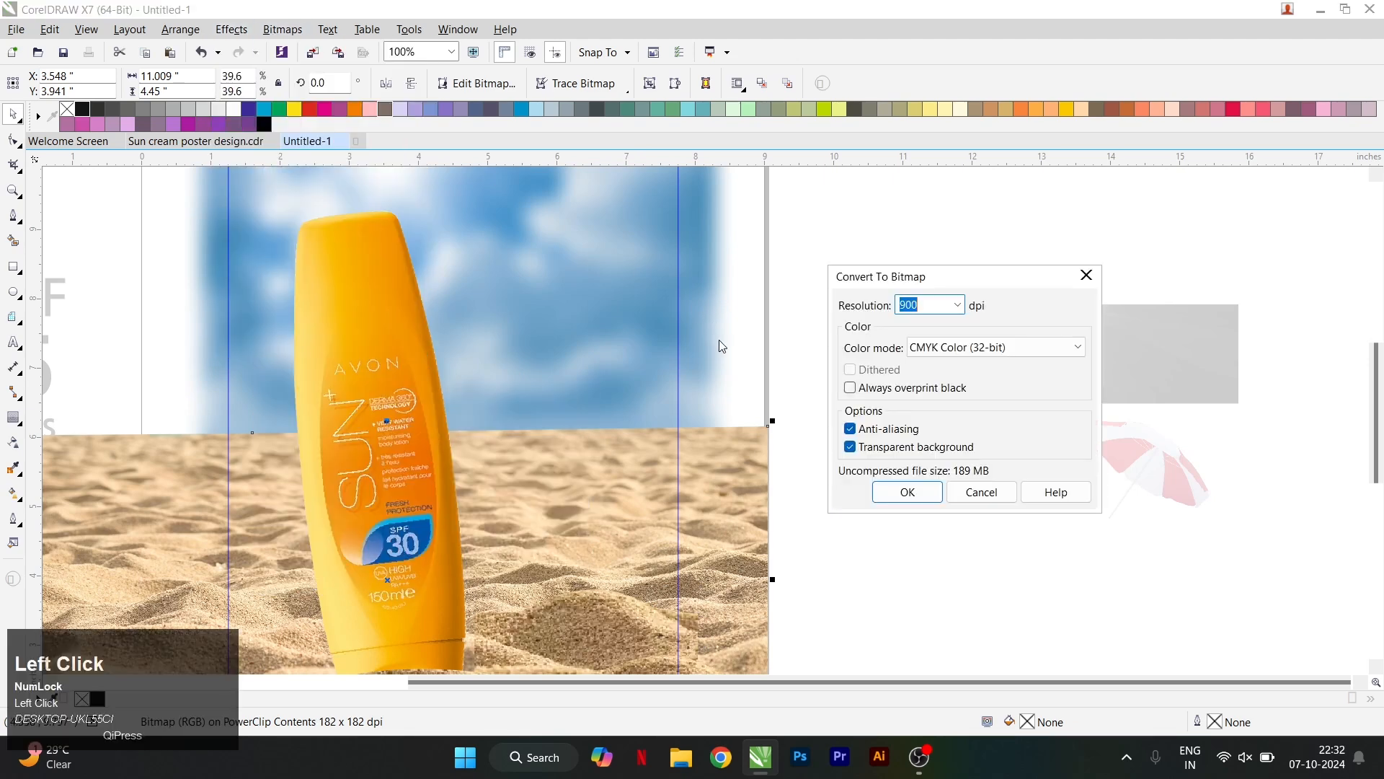
left_click(908, 491)
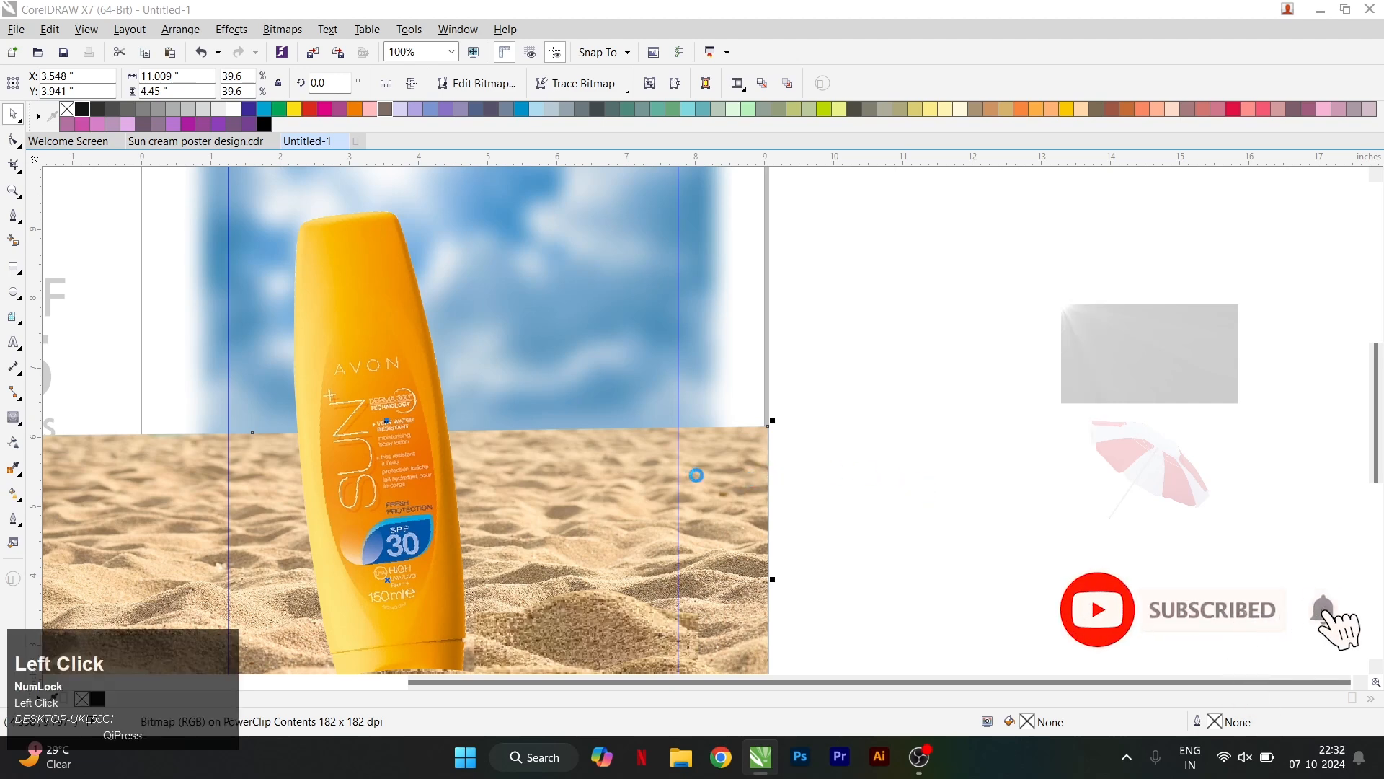
Step: Apply a Gaussian Blur with a 10-pixel radius to the rear sand bitmap
left_click(274, 32)
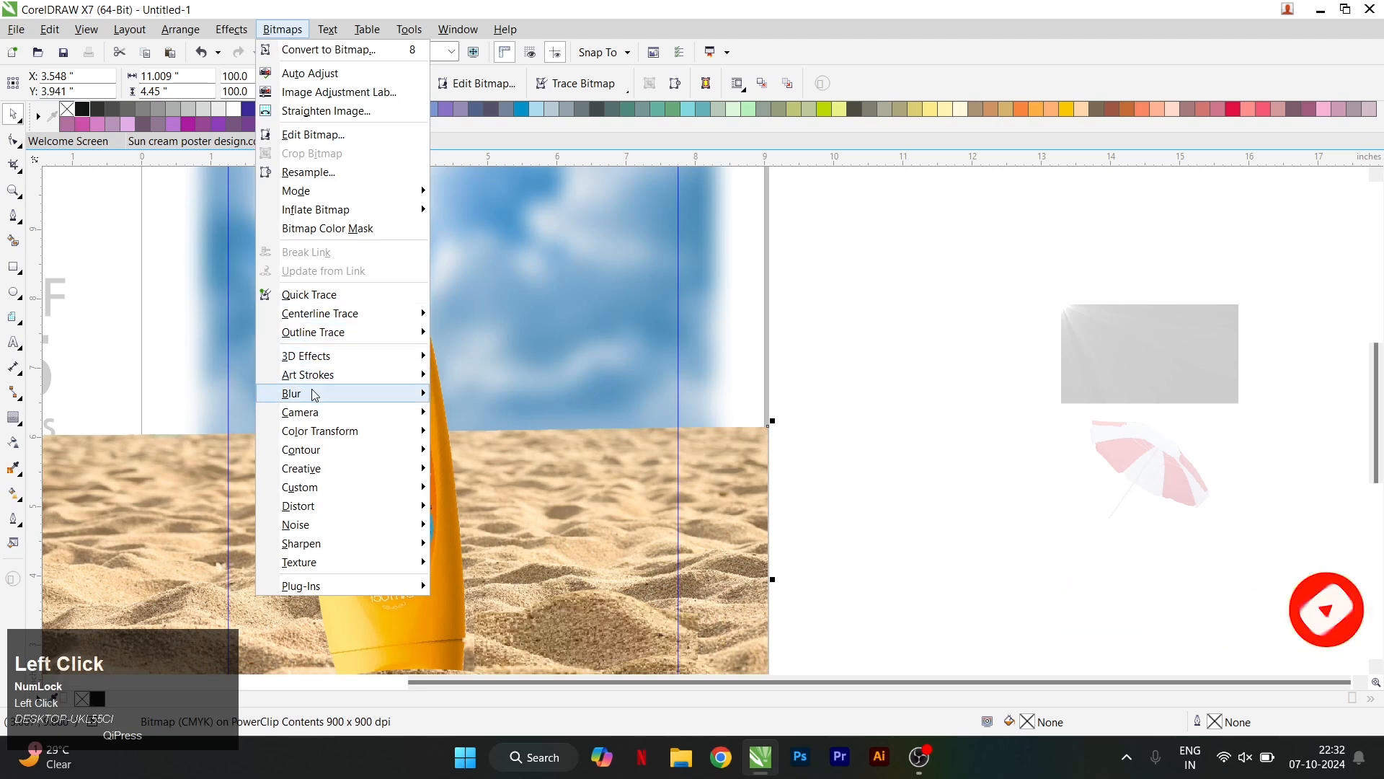
mouse_move(310, 393)
left_click(462, 413)
left_click_drag(584, 321, 928, 301)
left_click_drag(935, 353, 945, 353)
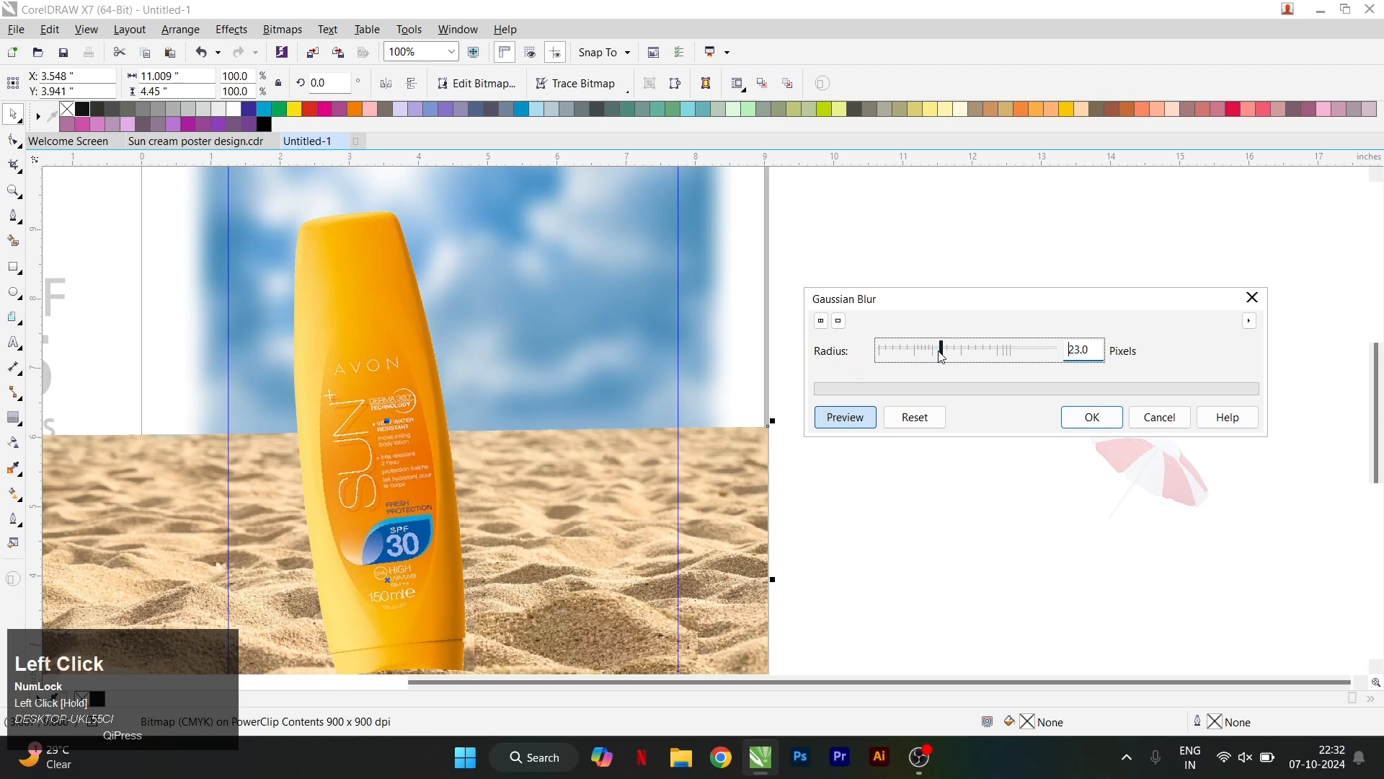
left_click_drag(943, 356, 937, 356)
left_click_drag(951, 354, 994, 353)
left_click_drag(992, 353, 963, 353)
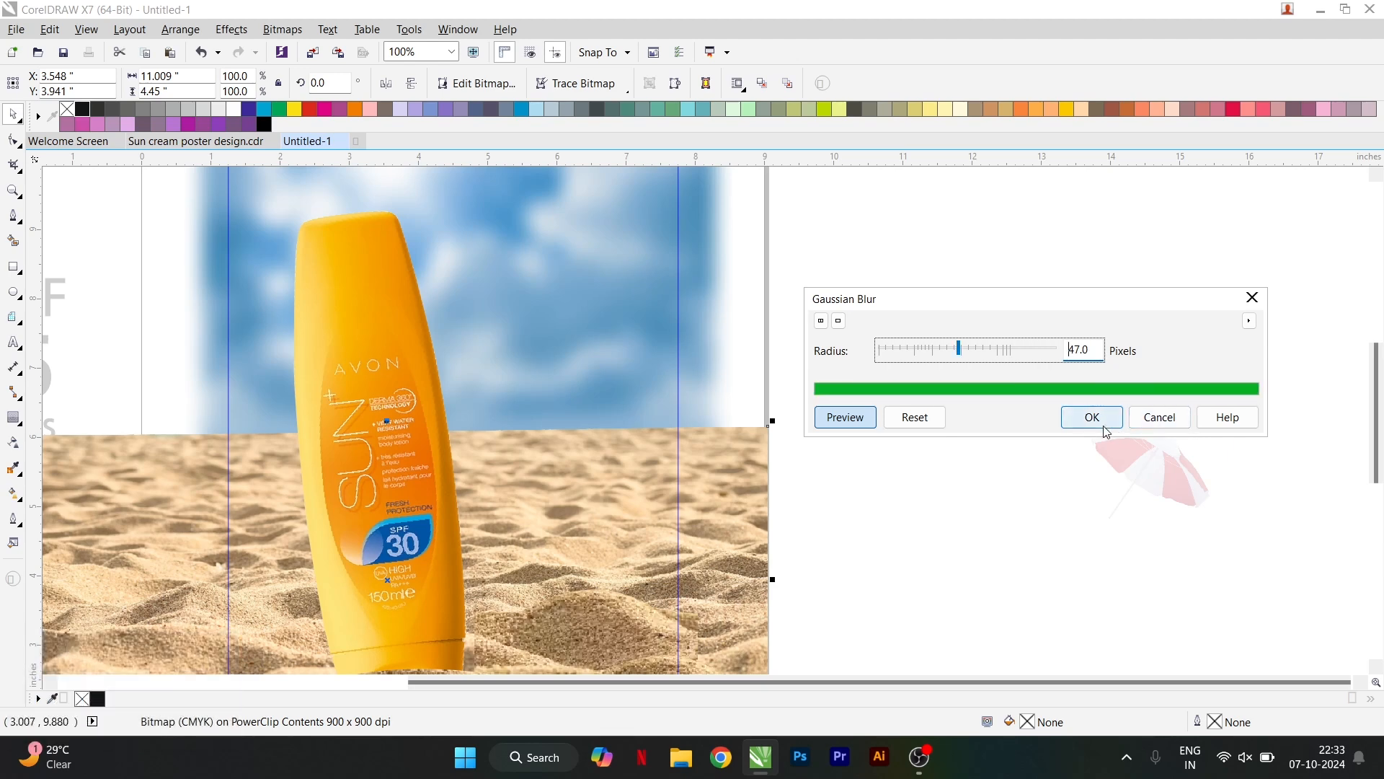
left_click_drag(967, 354, 933, 352)
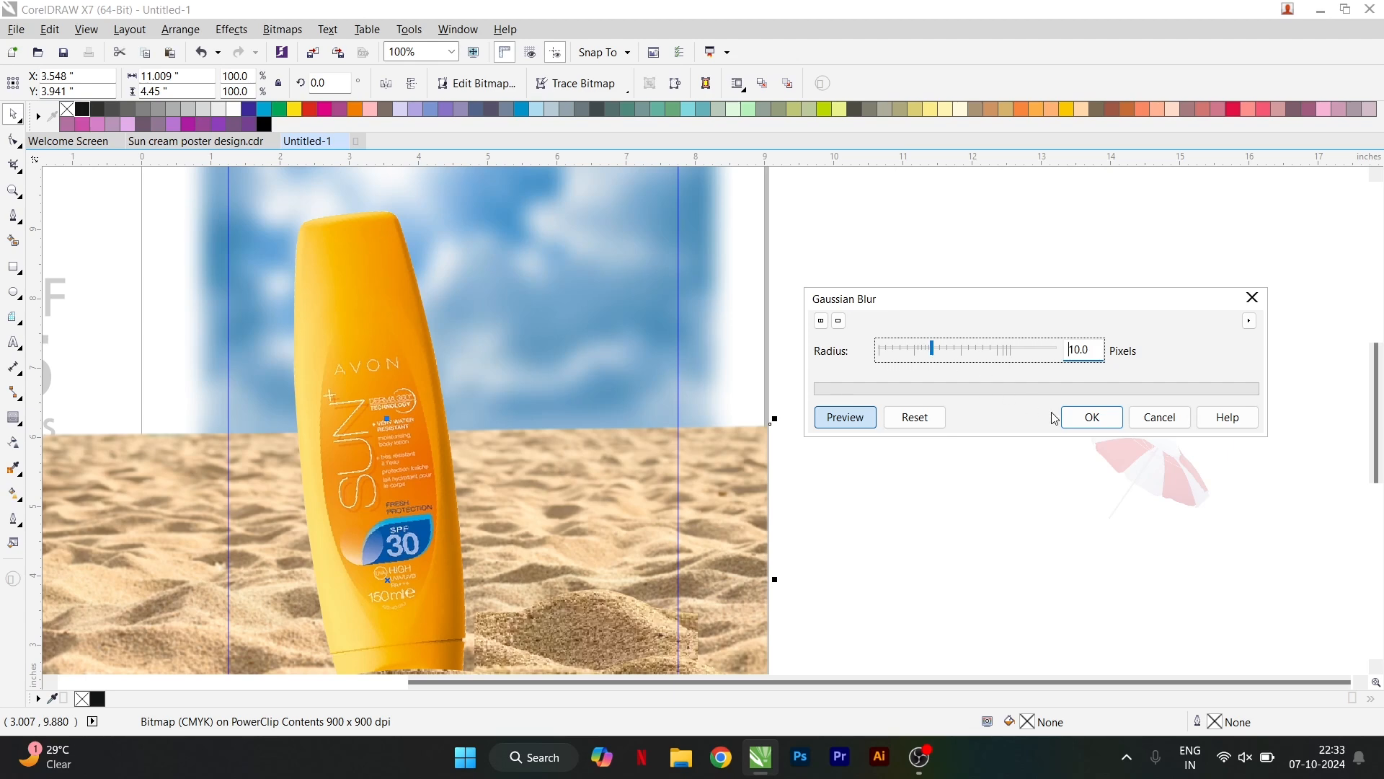
left_click(1087, 418)
Step: Deselect the sand and finish editing the poster frame's contents
scroll(831, 441, "down", 1)
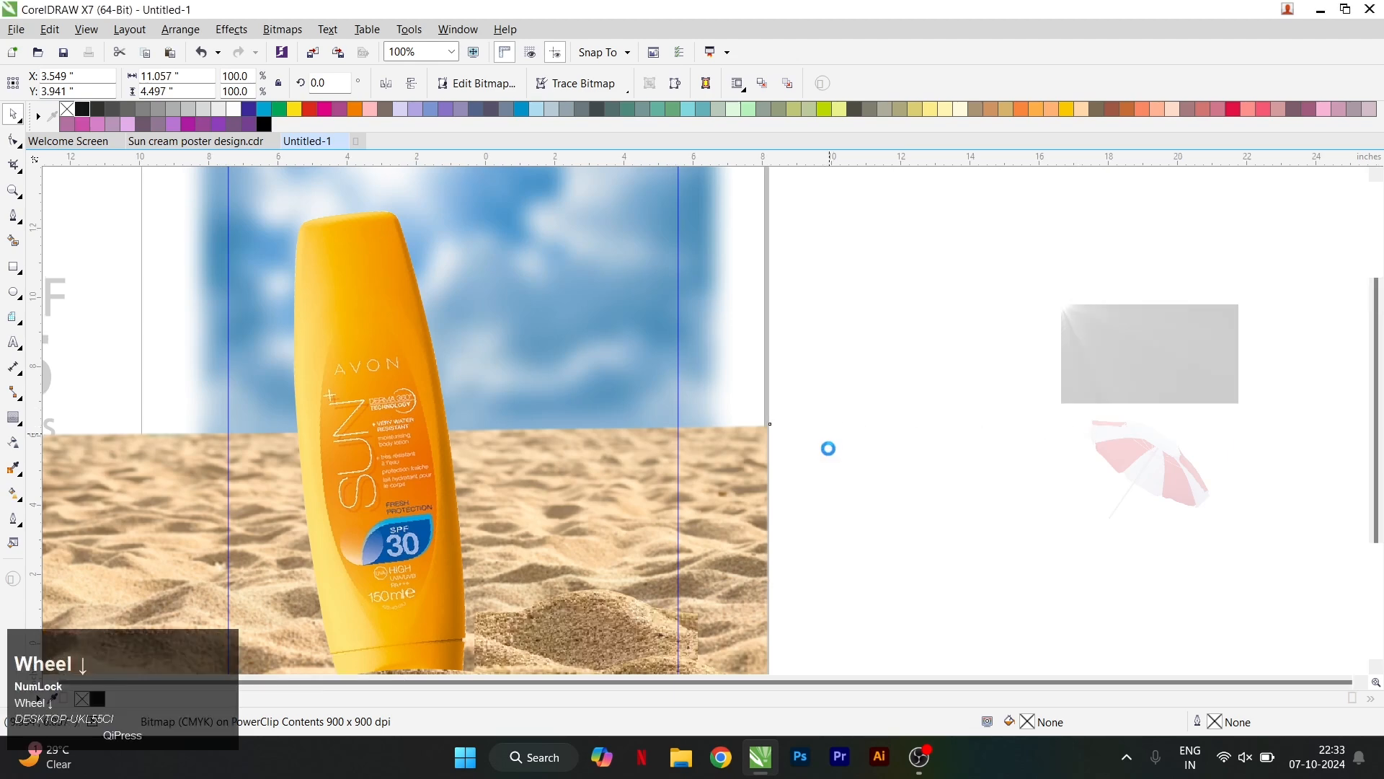
left_click(824, 455)
scroll(691, 503, "up", 1)
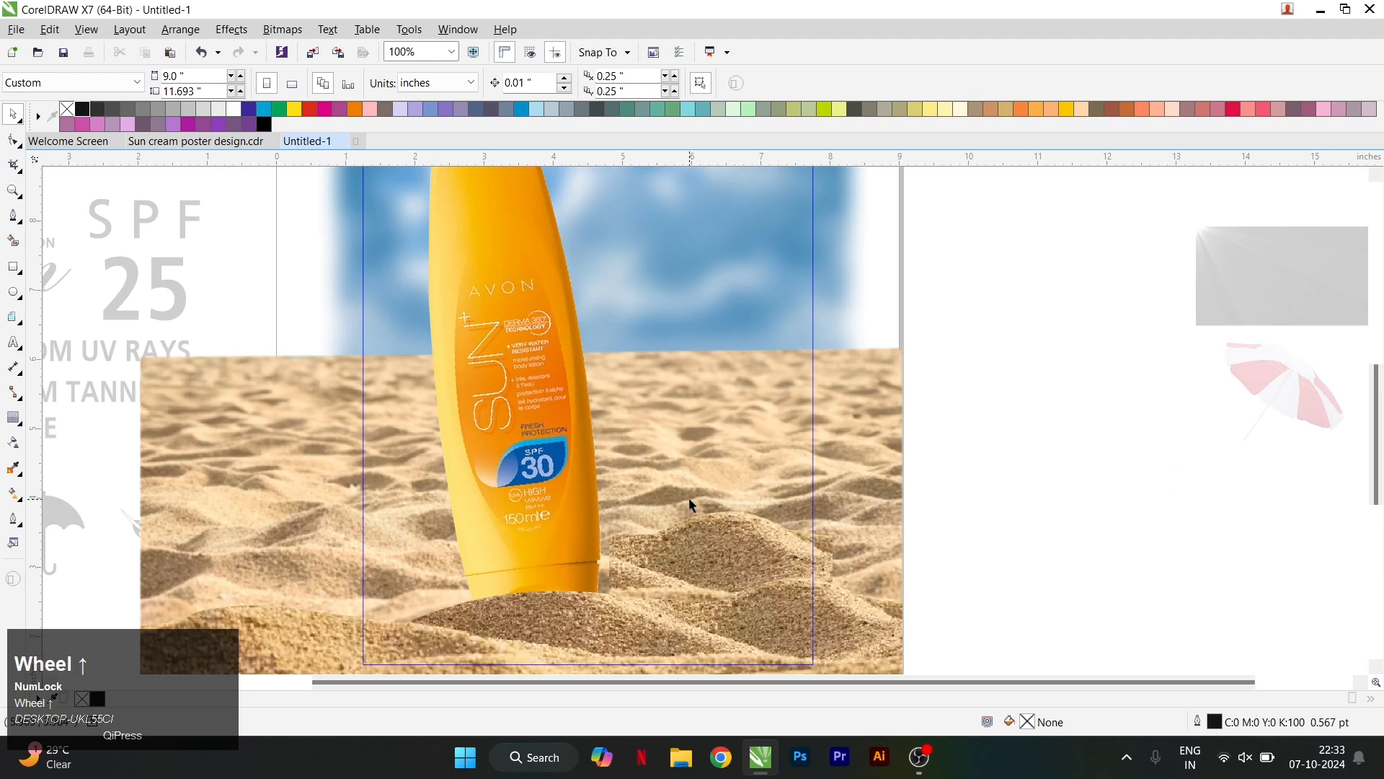
left_click(677, 509)
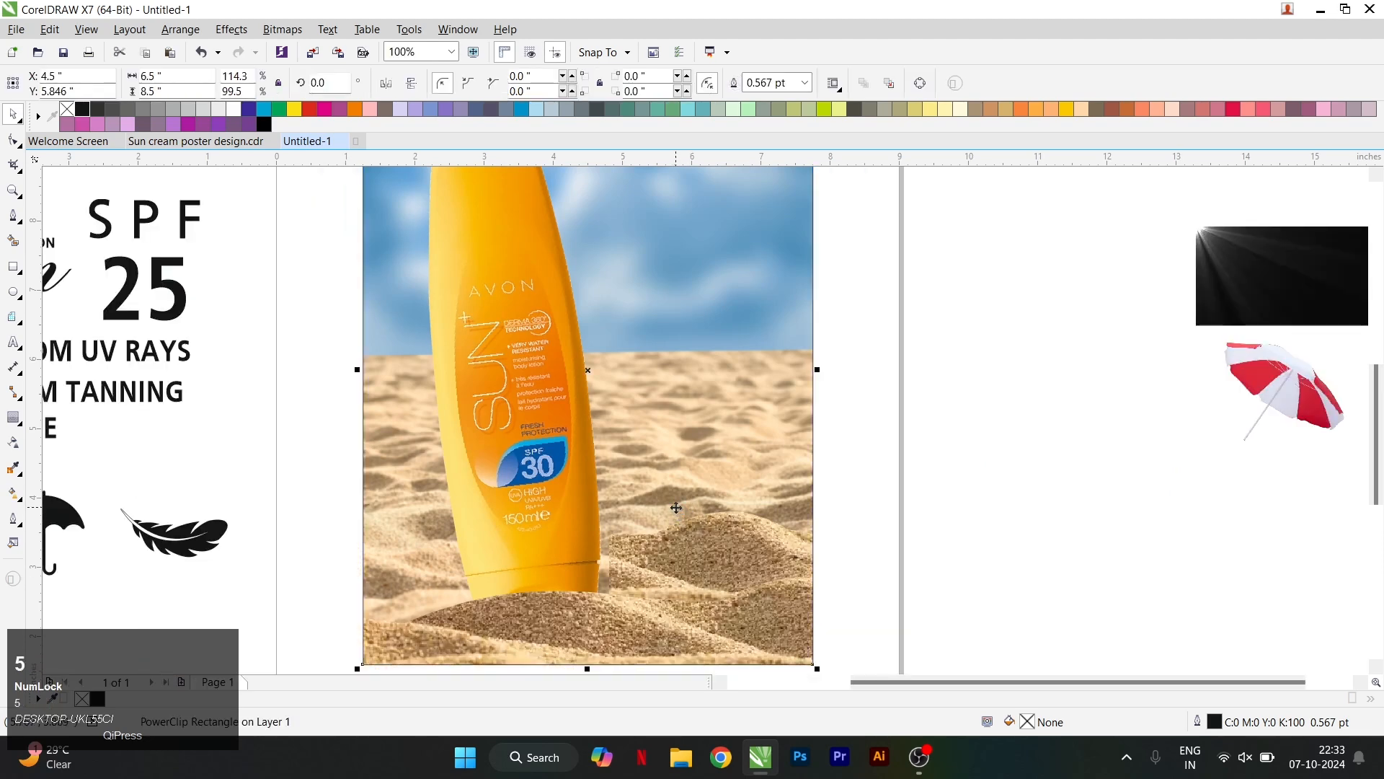
scroll(644, 481, "down", 1)
left_click(757, 457)
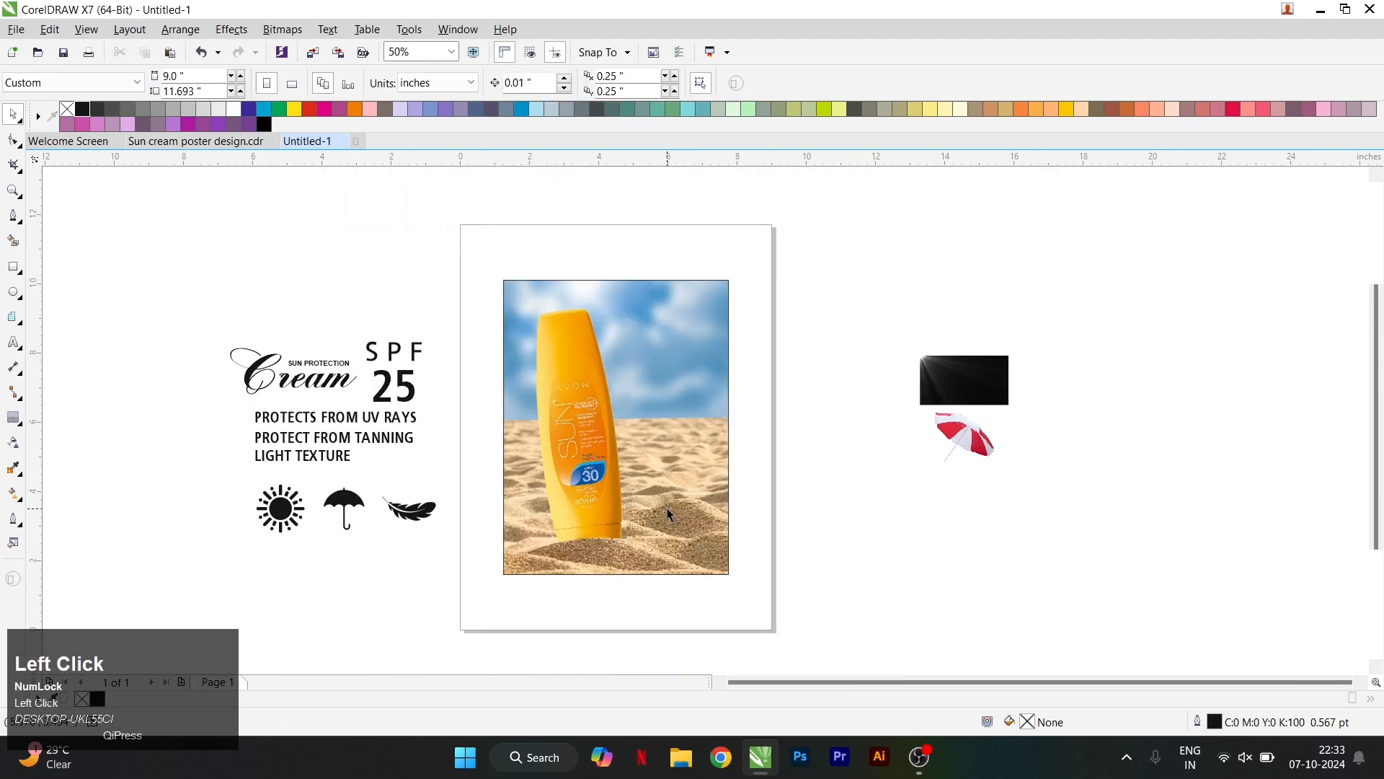
Step: Draw a rectangle about 1.68 × 2.25 in on the sand right of the bottle and round its corners to about 0.24 in
scroll(678, 515, "up", 1)
left_click(678, 515)
left_click(13, 269)
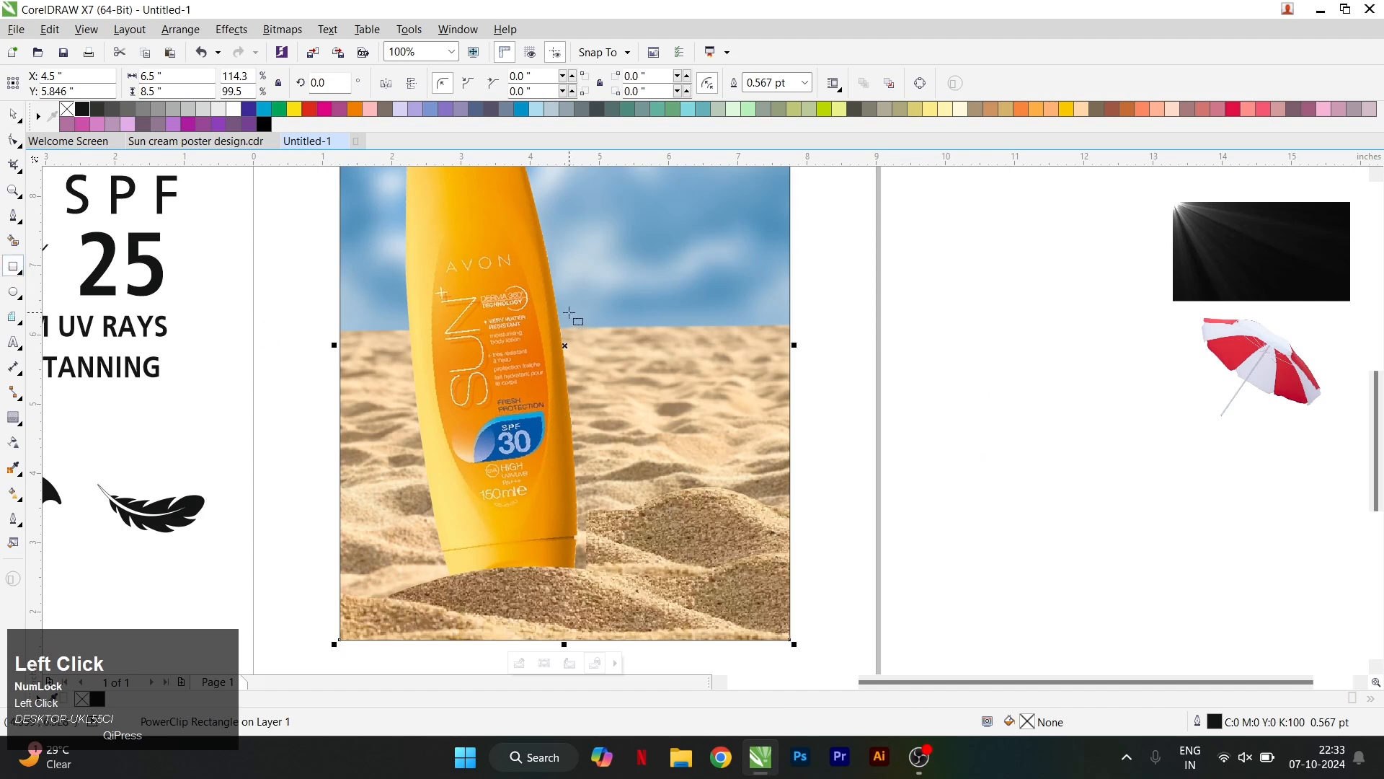
left_click_drag(612, 336, 729, 493)
left_click(13, 139)
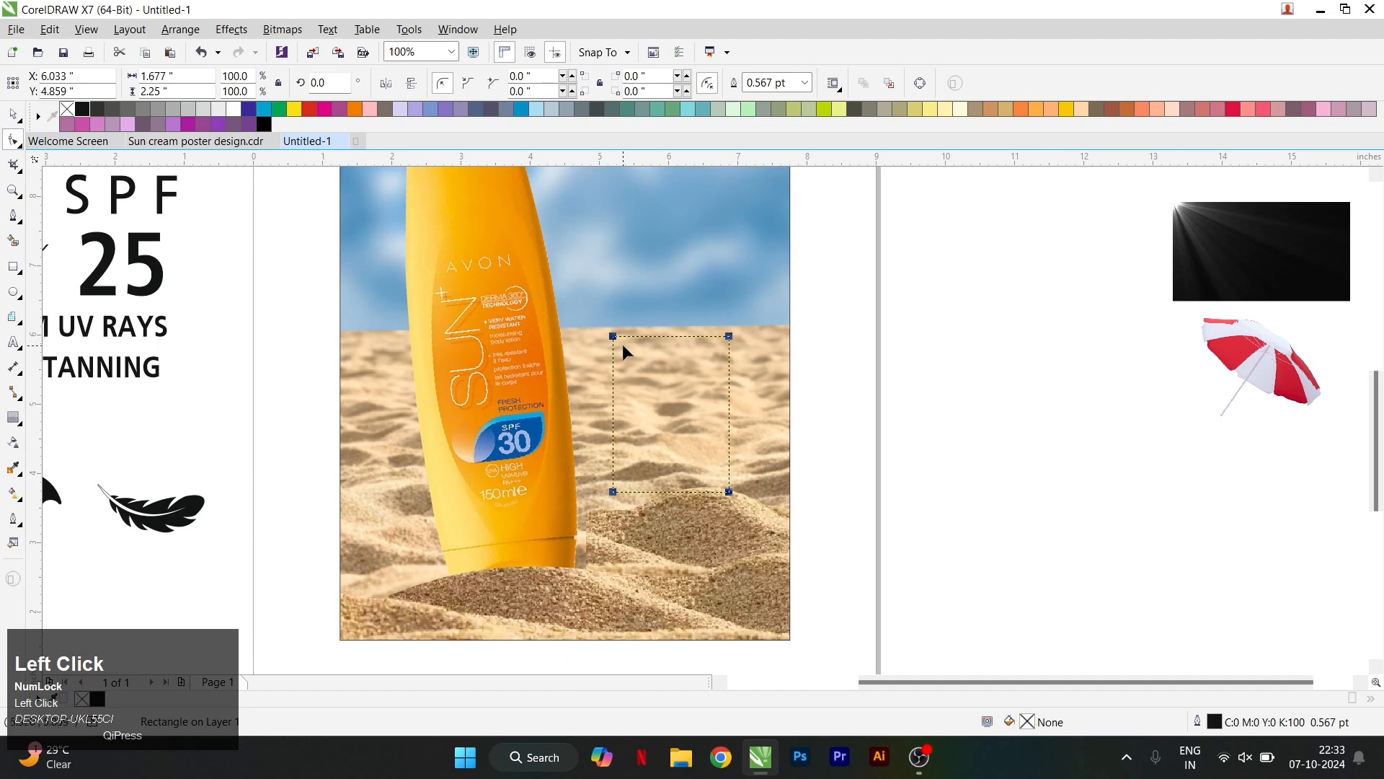
left_click_drag(616, 340, 627, 349)
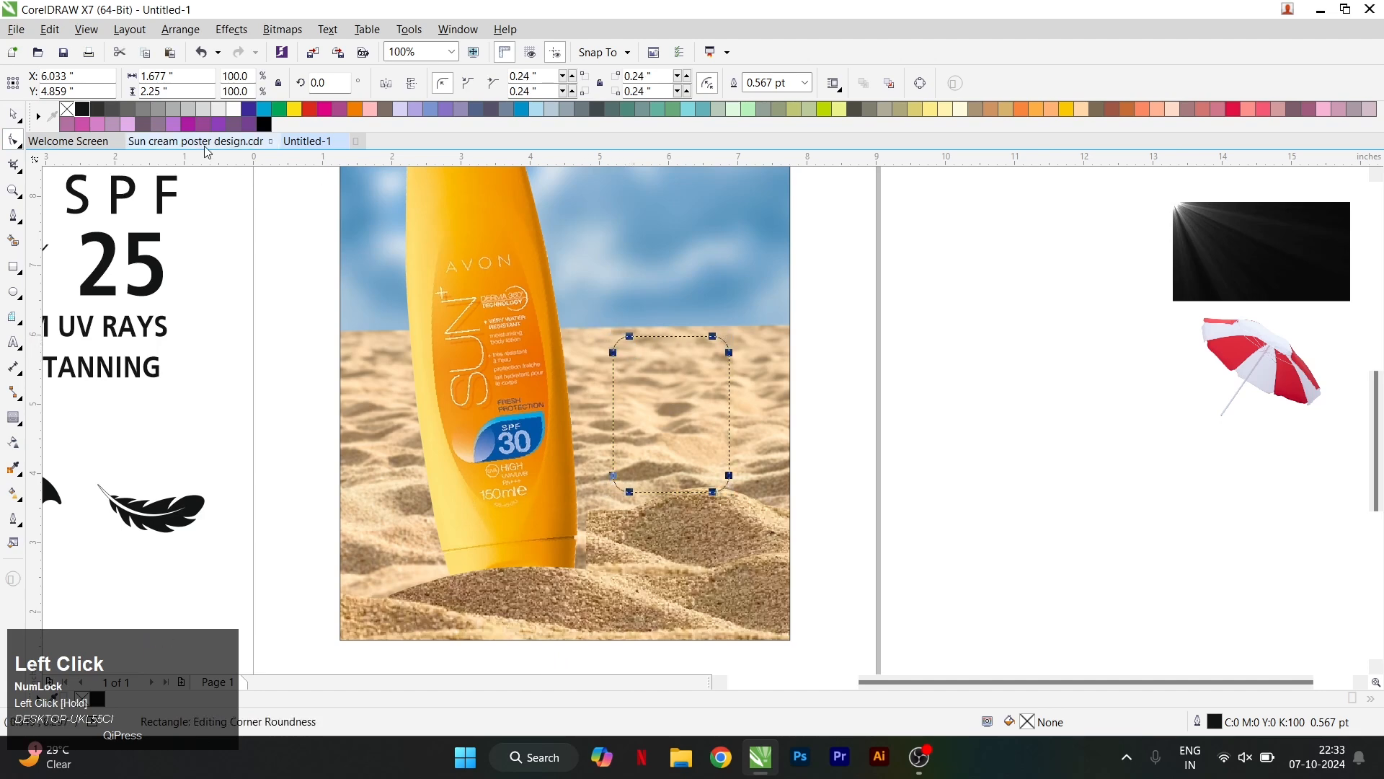
Step: Fill the rounded rectangle with white and remove its outline
left_click(234, 110)
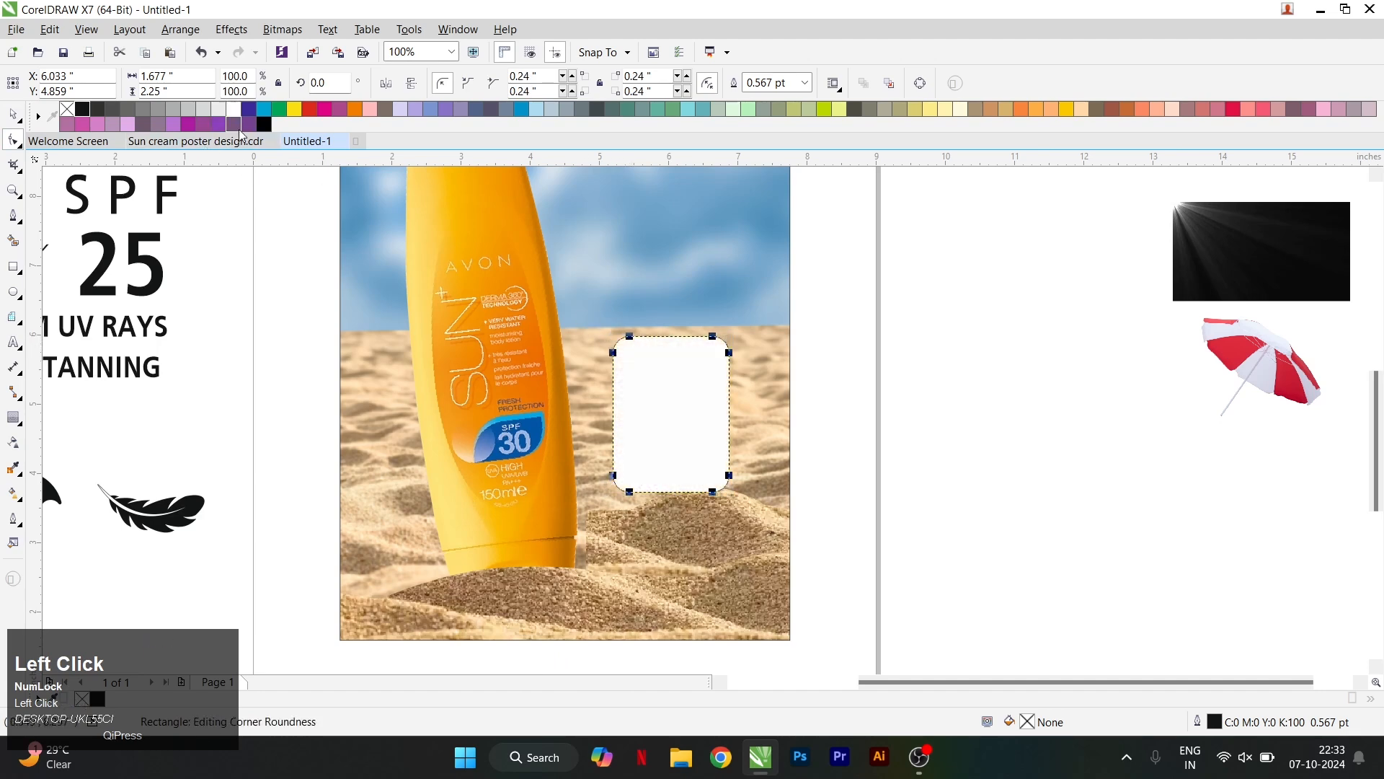
left_click(67, 110)
left_click(10, 121)
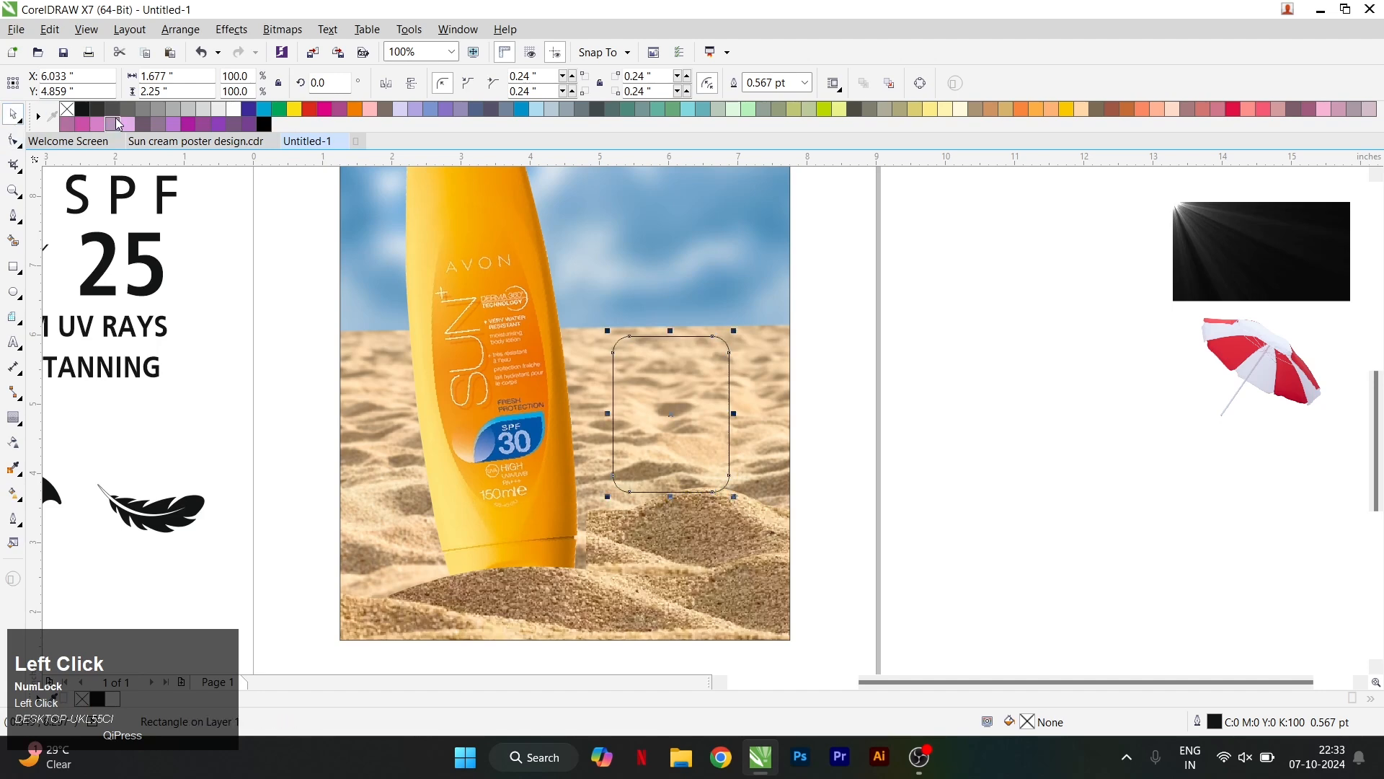
left_click(228, 112)
right_click(71, 111)
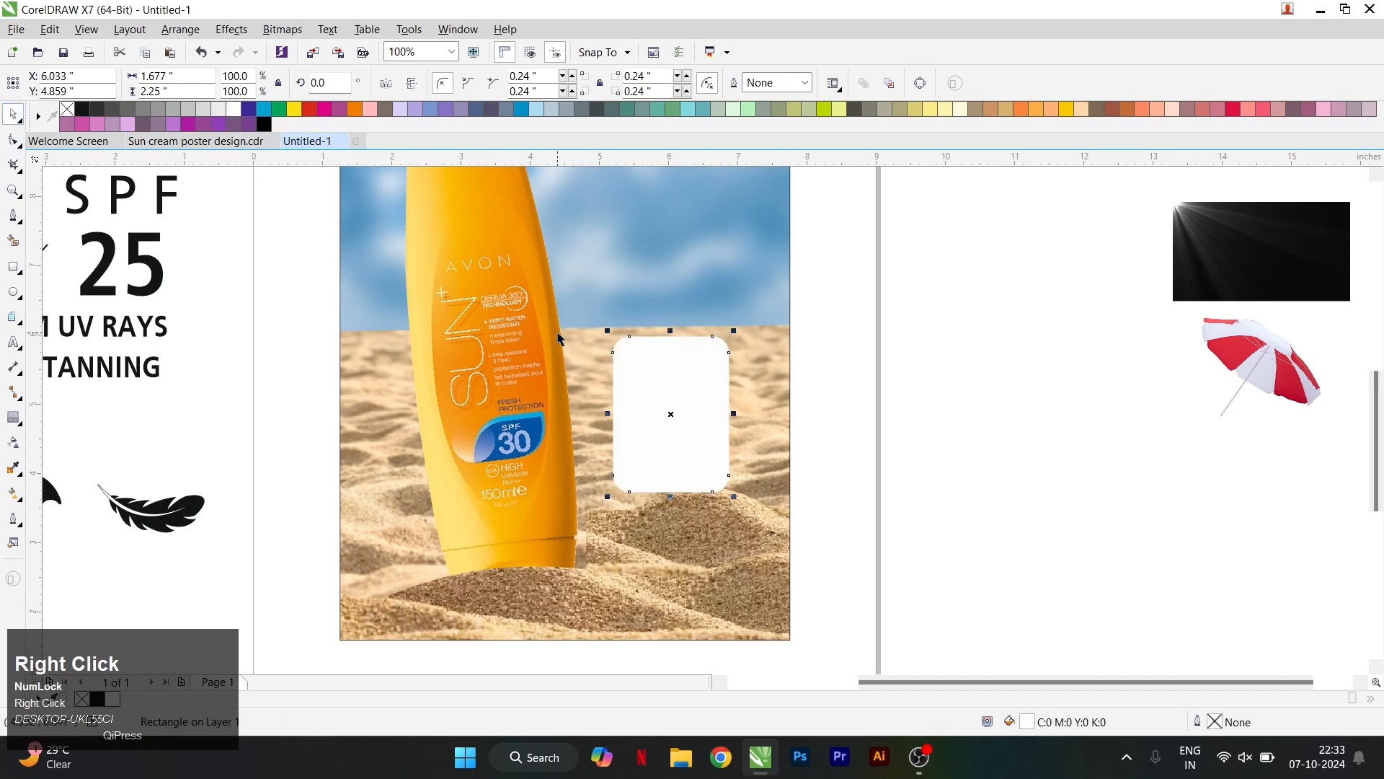
Step: Move the white card beside the bottle's base and place it inside the poster frame, with the frame contents open for editing
left_click_drag(652, 375, 618, 472)
right_click(649, 474)
left_click(707, 174)
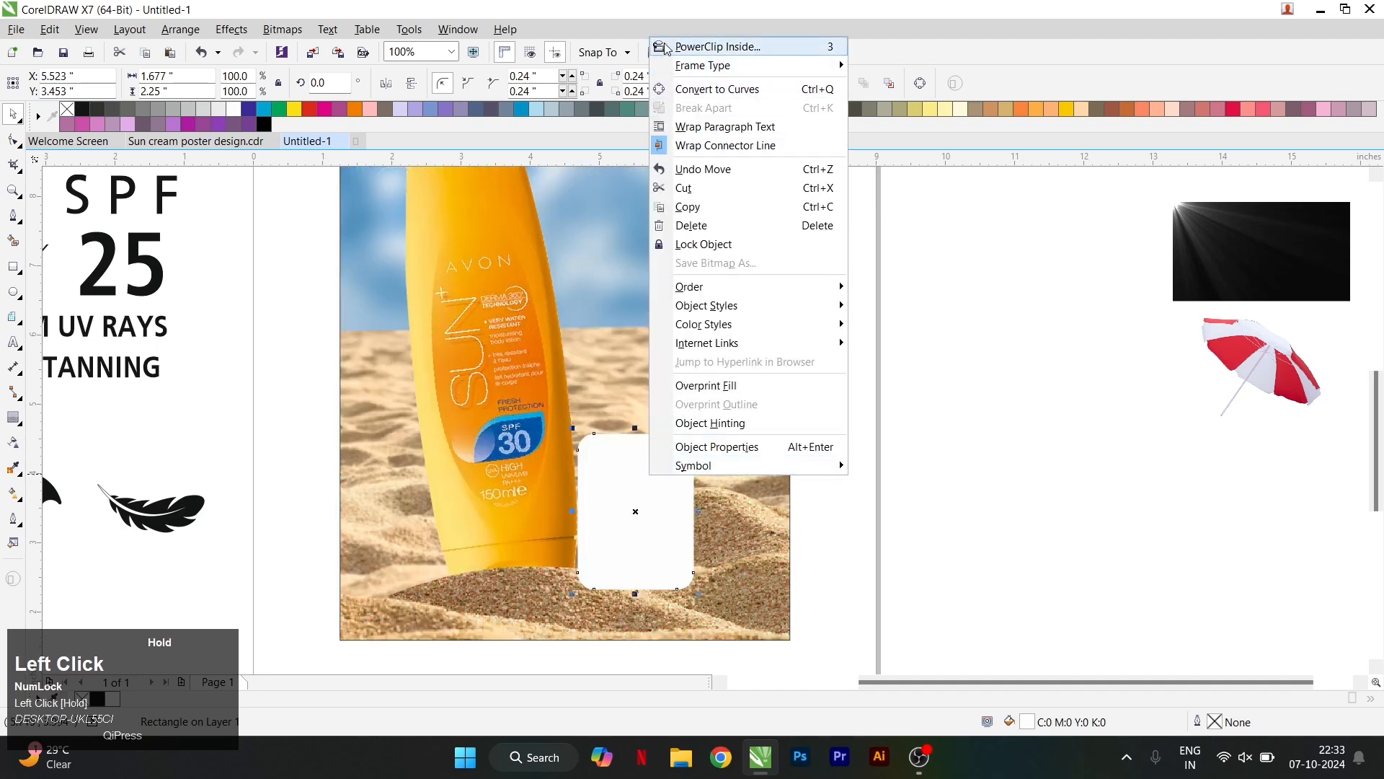
left_click(698, 250)
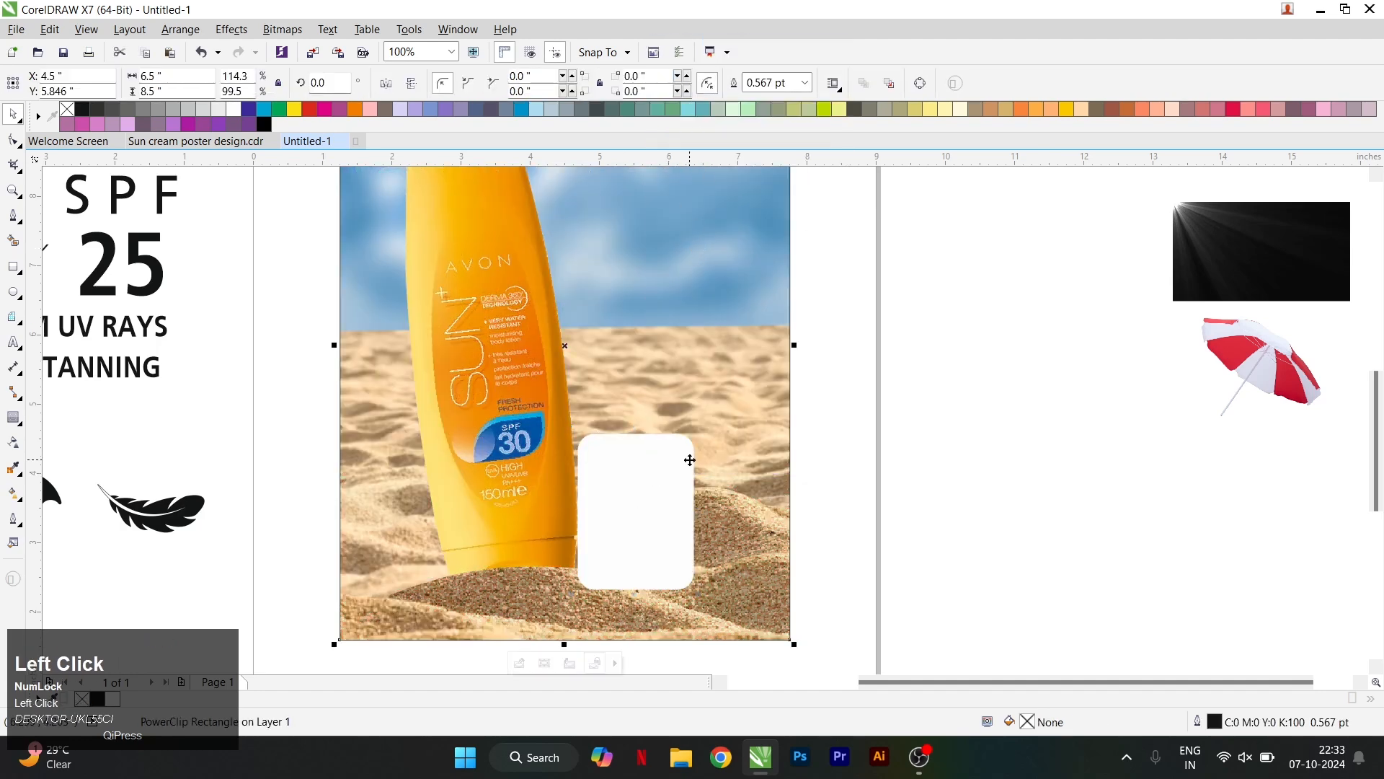
right_click(690, 460)
left_click(736, 300)
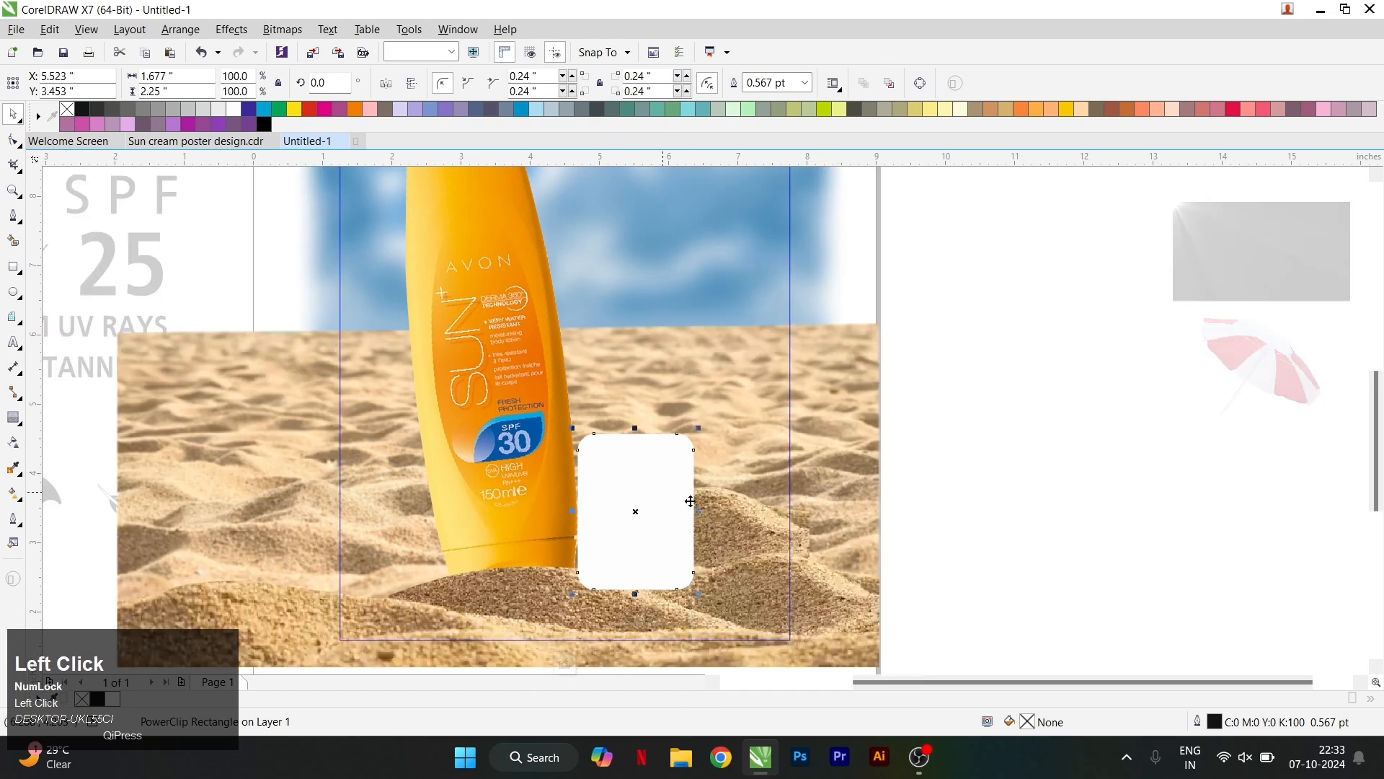
Step: Tilt the white card to about 354° and enlarge it to about 2.4 × 3.06 in, positioned against the bottle's lower side
left_click_drag(686, 500, 692, 498)
left_click(662, 473)
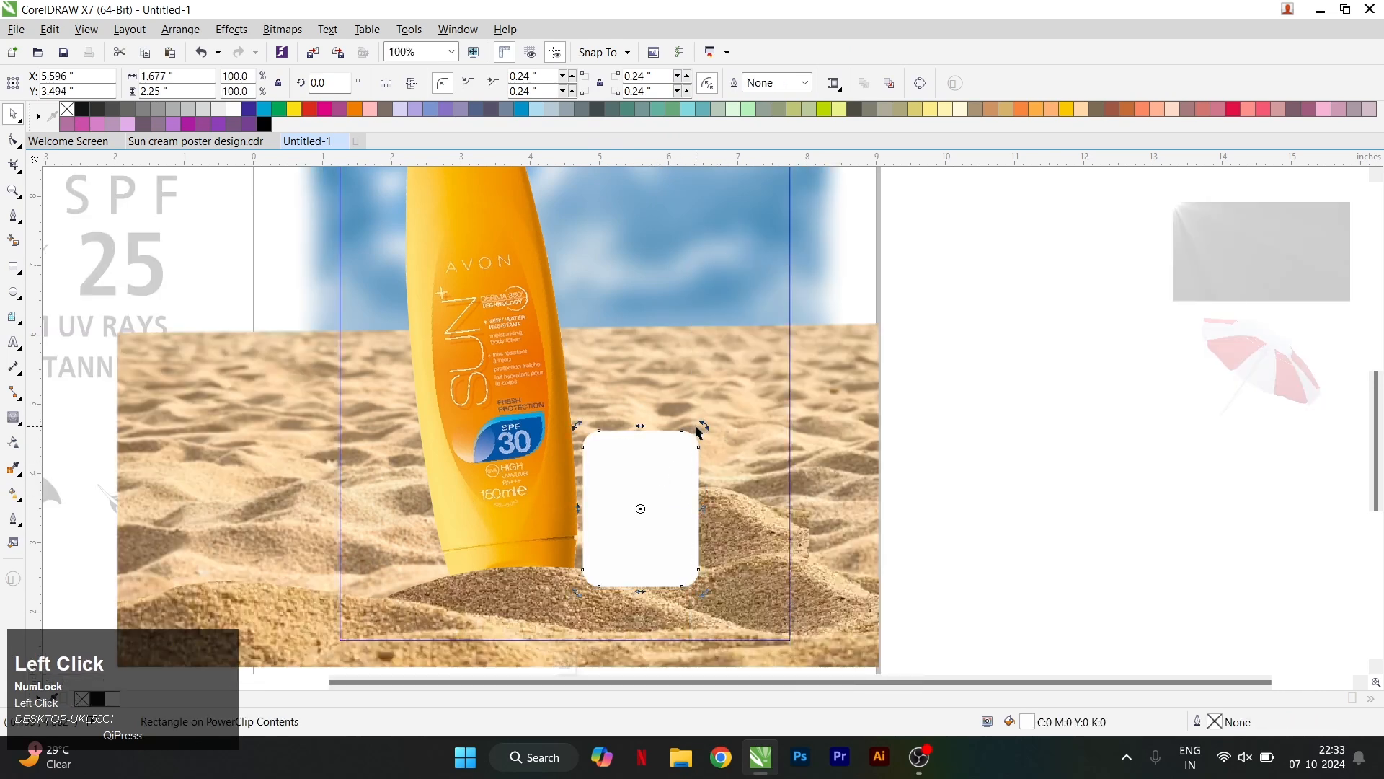
left_click_drag(706, 430, 721, 437)
left_click_drag(649, 487, 637, 483)
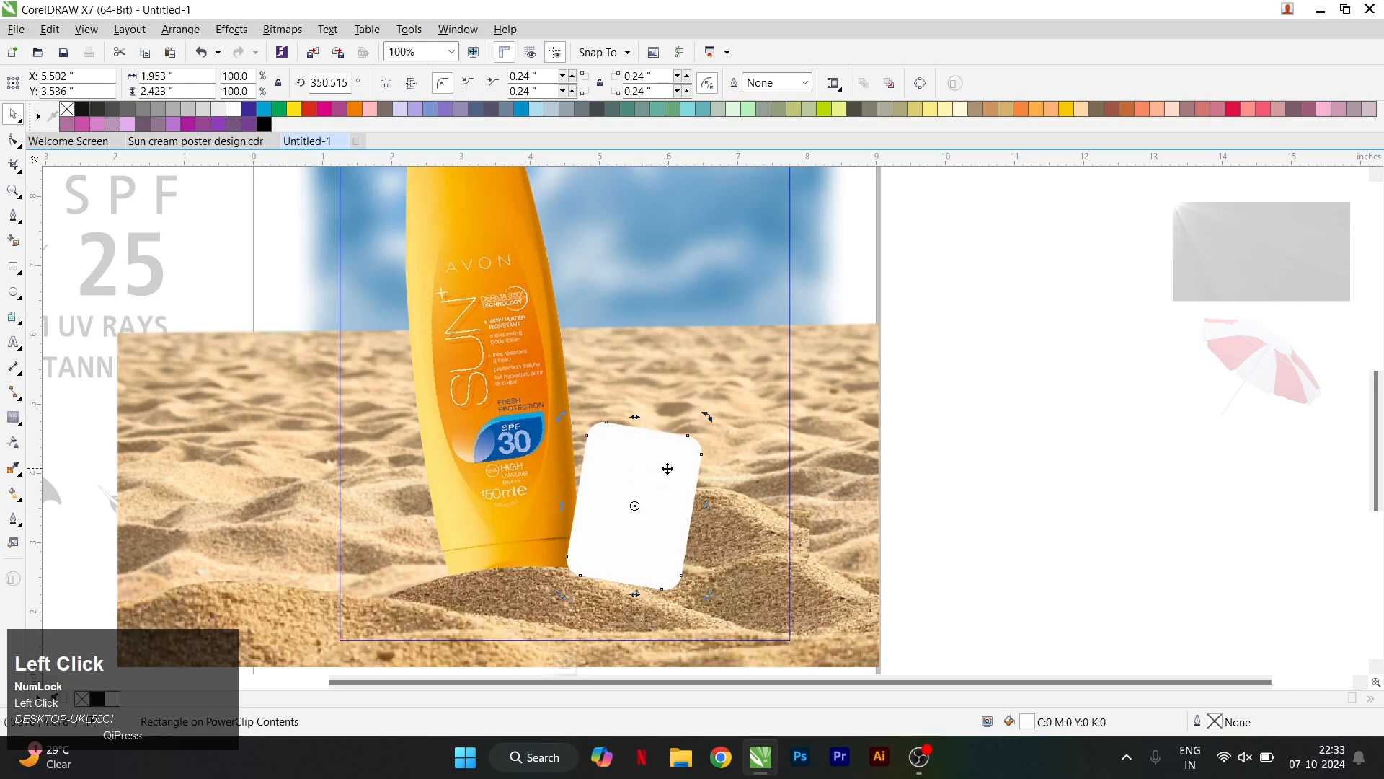
left_click_drag(705, 416, 717, 401)
left_click_drag(661, 460, 657, 476)
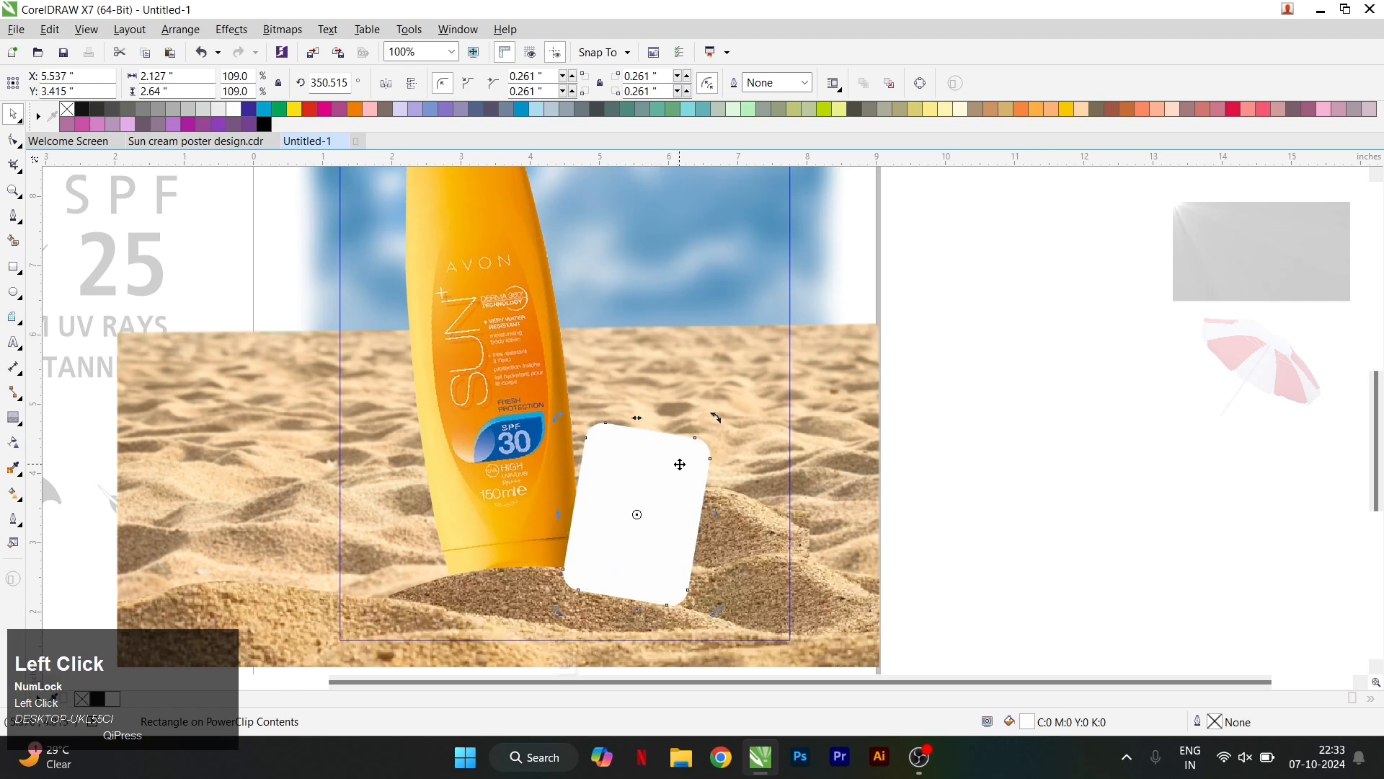
left_click_drag(712, 419, 735, 389)
left_click_drag(687, 464, 684, 454)
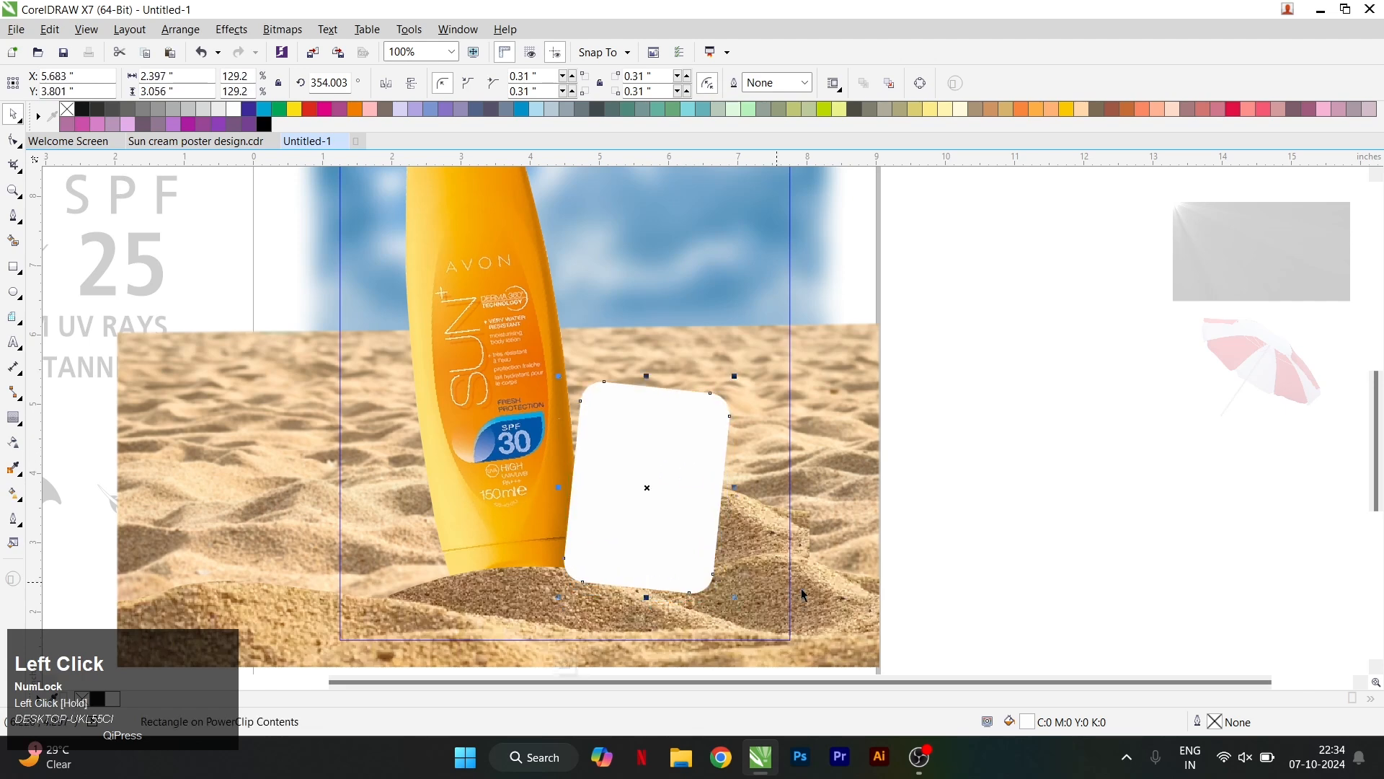
Step: Bring the bottle in front of the white card and the front dune strip in front of both
left_click(808, 591)
key("shift+Page_Up")
left_click(530, 478)
key("shift+Page_Up")
left_click(777, 604)
key("shift+Page_Up")
scroll(698, 517, "down", 1)
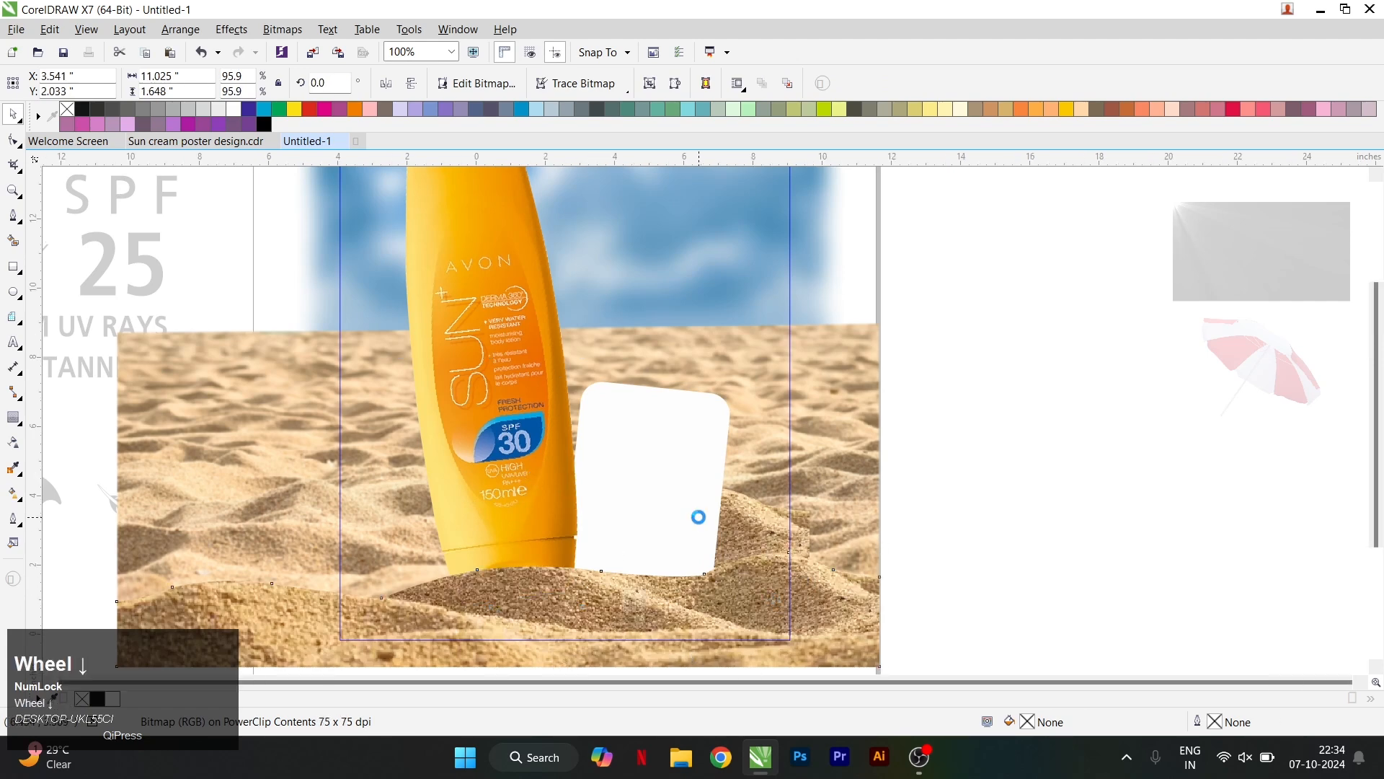
left_click(717, 265)
left_click(234, 29)
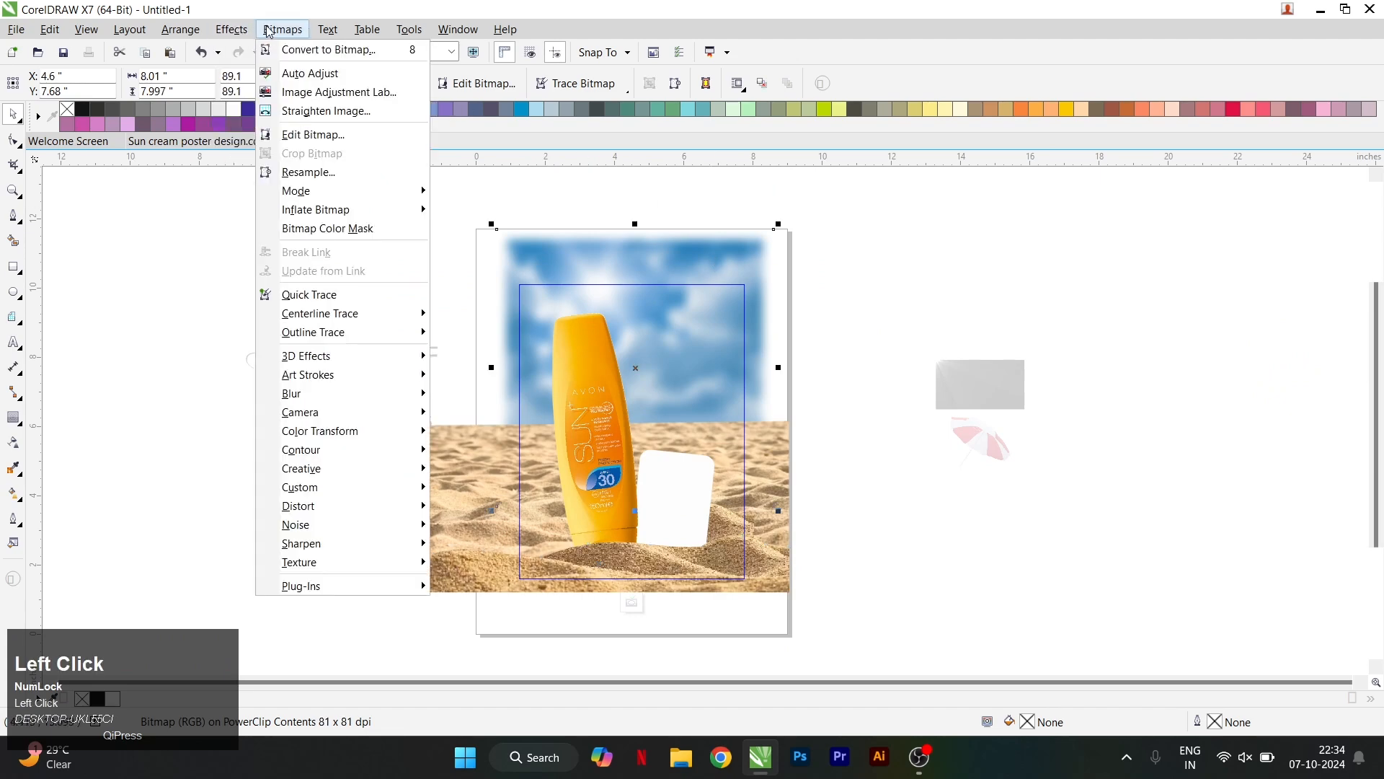
mouse_move(249, 50)
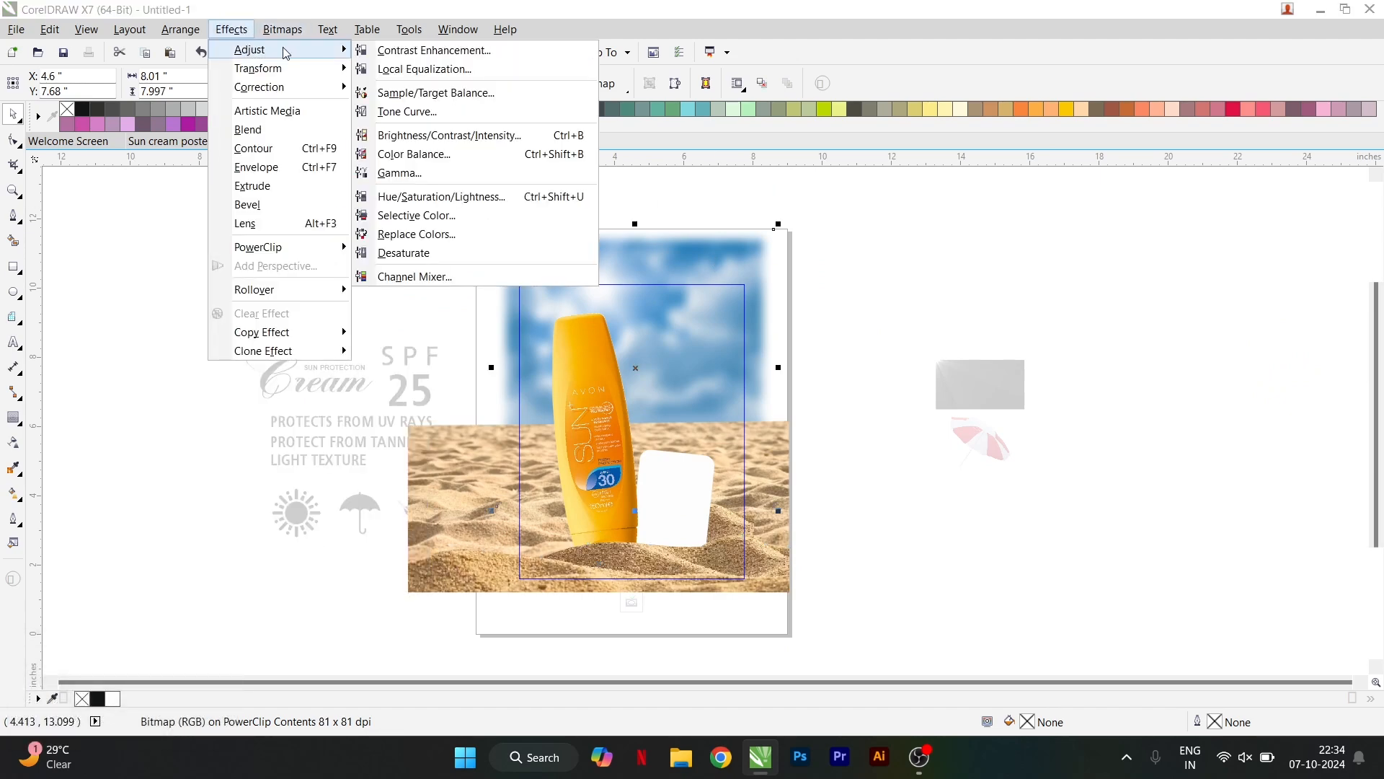
left_click(414, 154)
left_click_drag(662, 274, 1065, 267)
left_click(1234, 465)
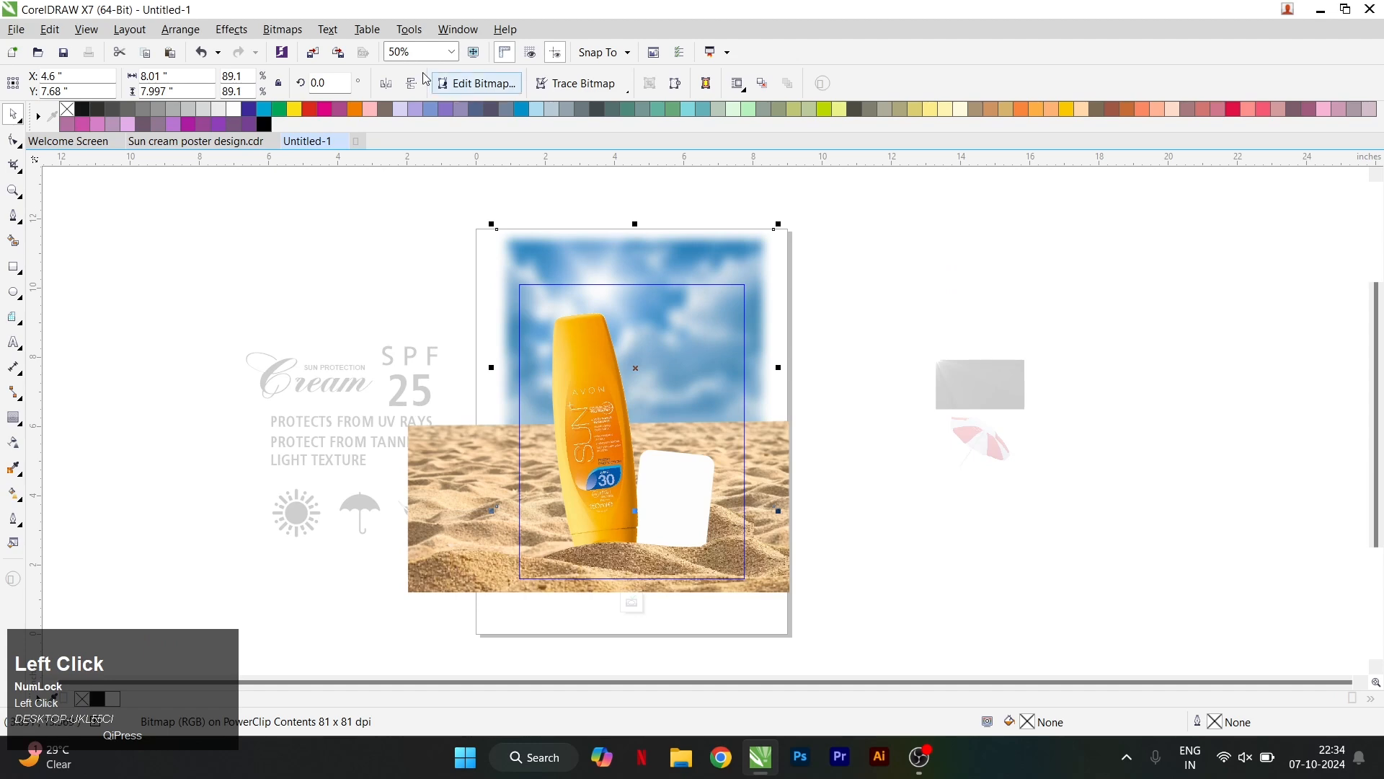
Step: Adjust the blurred sky's cyan channel to hue 2, saturation about -6 and lightness -23
left_click(233, 30)
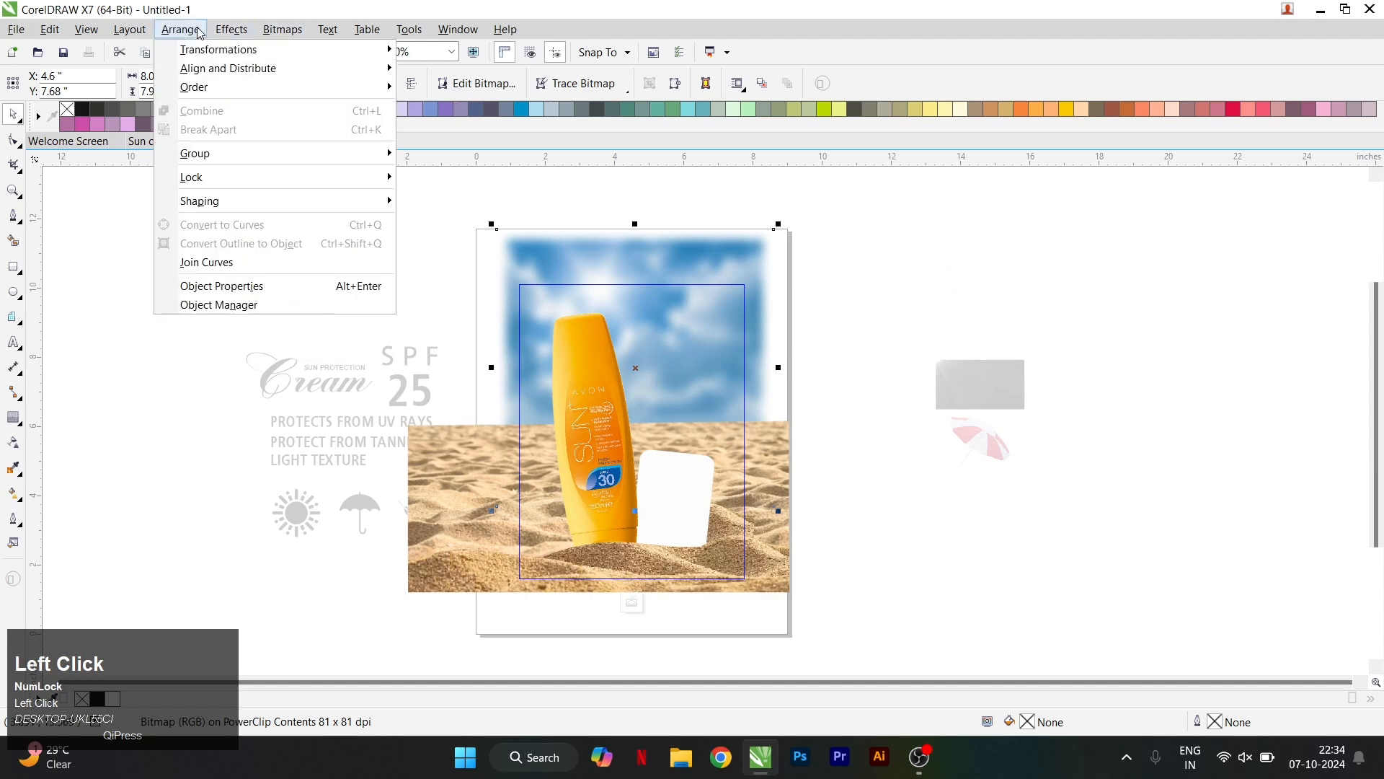
mouse_move(298, 56)
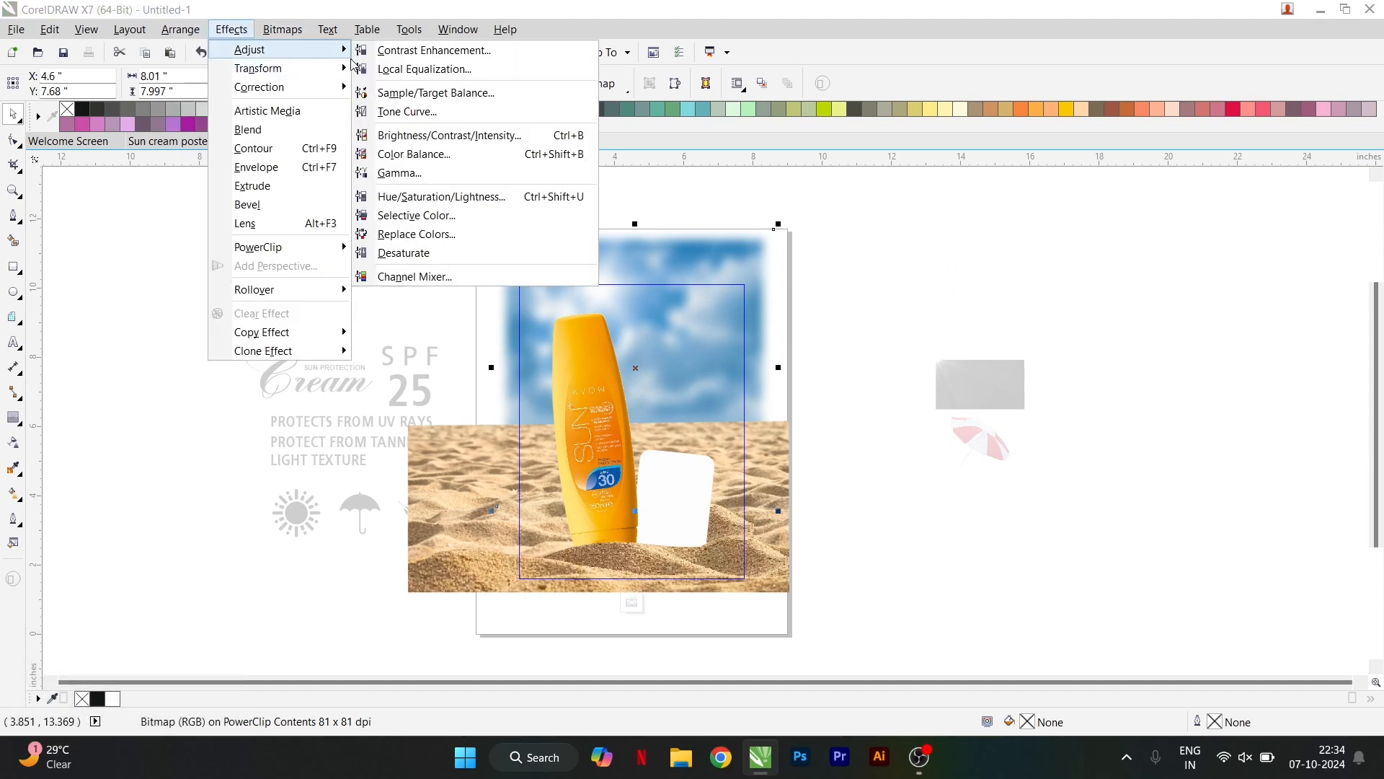
left_click(433, 196)
left_click_drag(669, 219, 1032, 208)
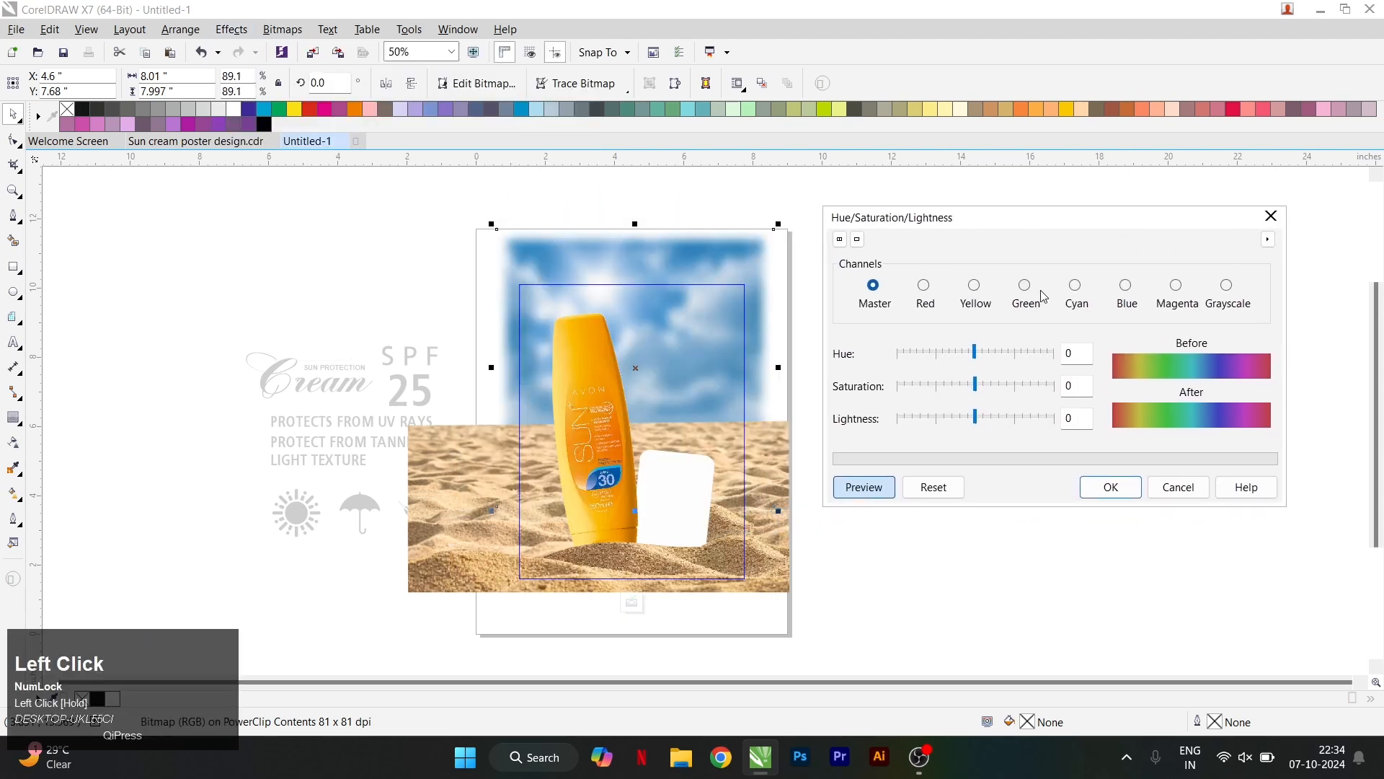
left_click(1074, 288)
left_click(962, 425)
left_click_drag(971, 426, 987, 390)
left_click(973, 359)
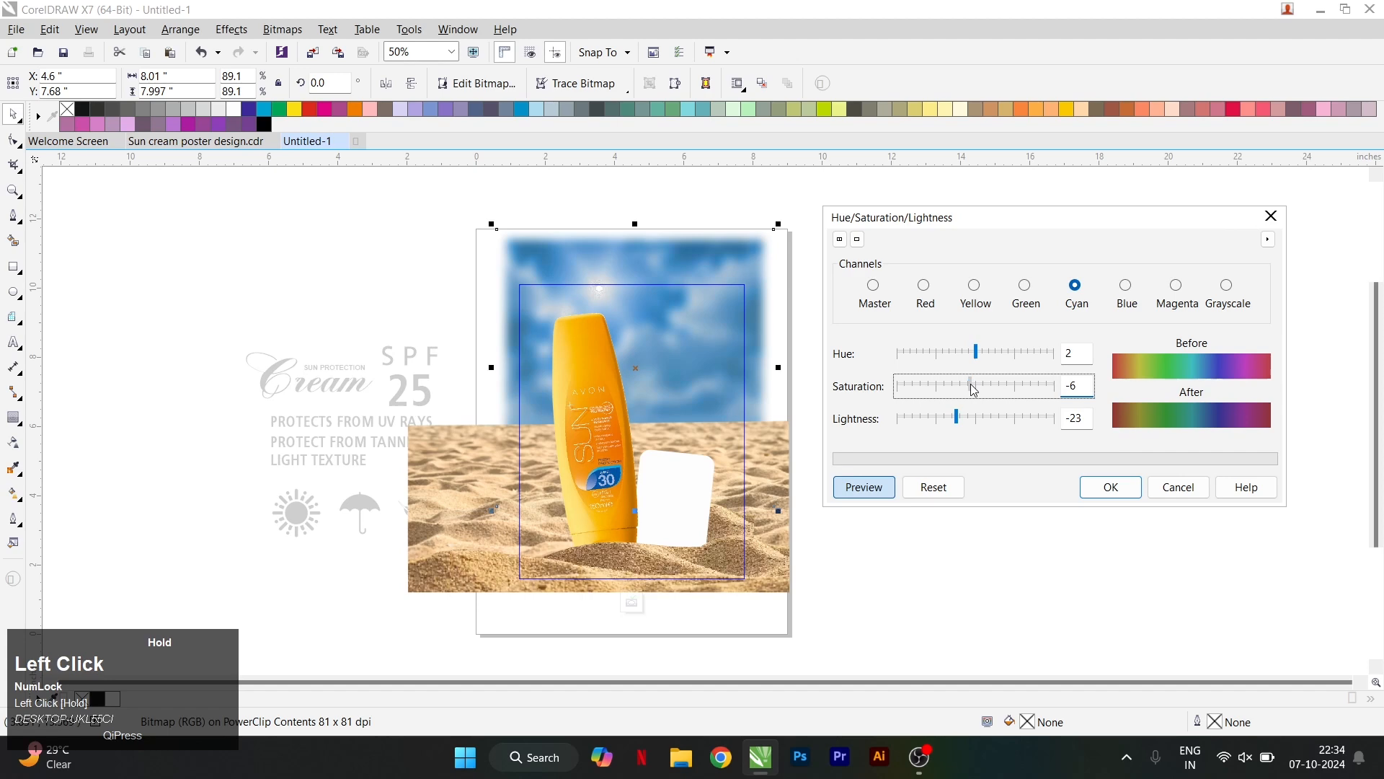
left_click(1108, 487)
Step: Draw an ellipse about 1.42 × 1.63 in over the white card's lower right corner, filled black with no outline
left_click(692, 484)
scroll(692, 484, "up", 1)
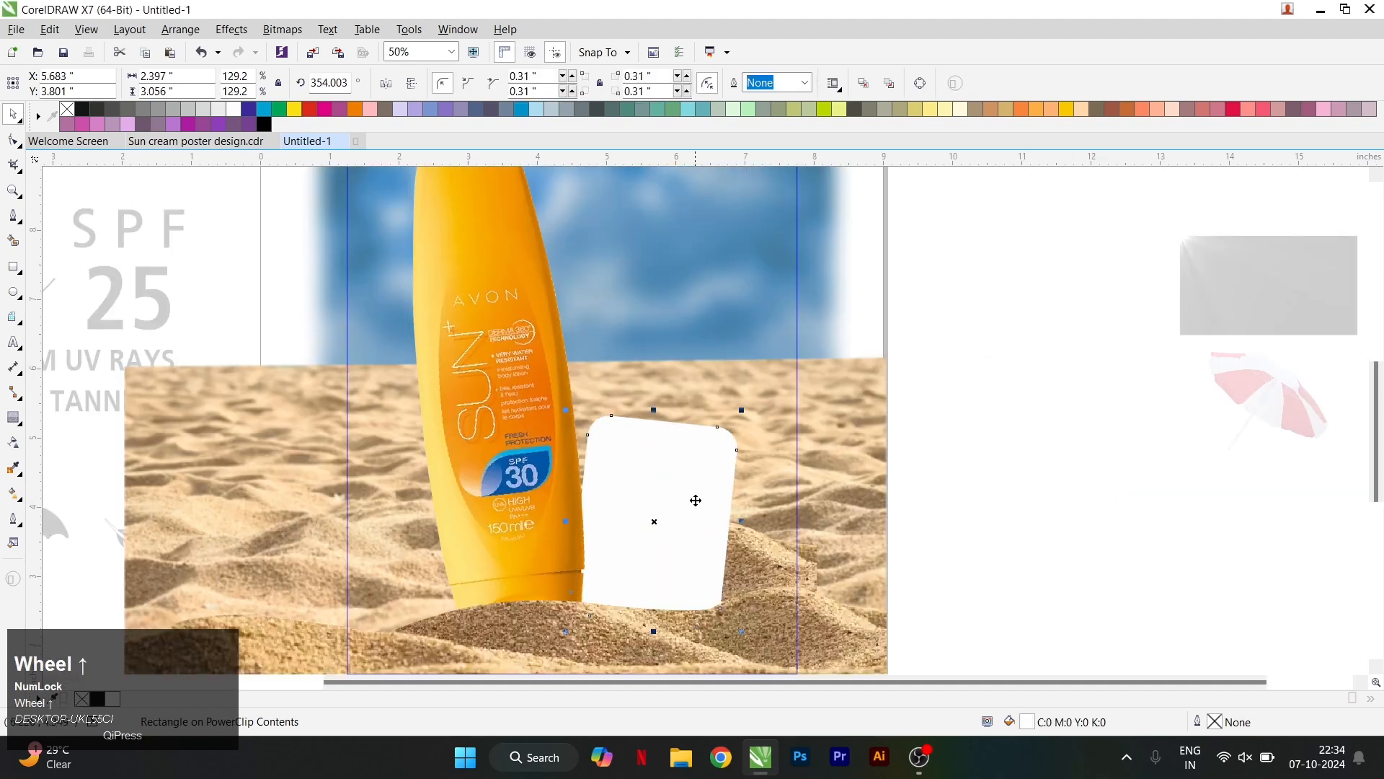
left_click(13, 292)
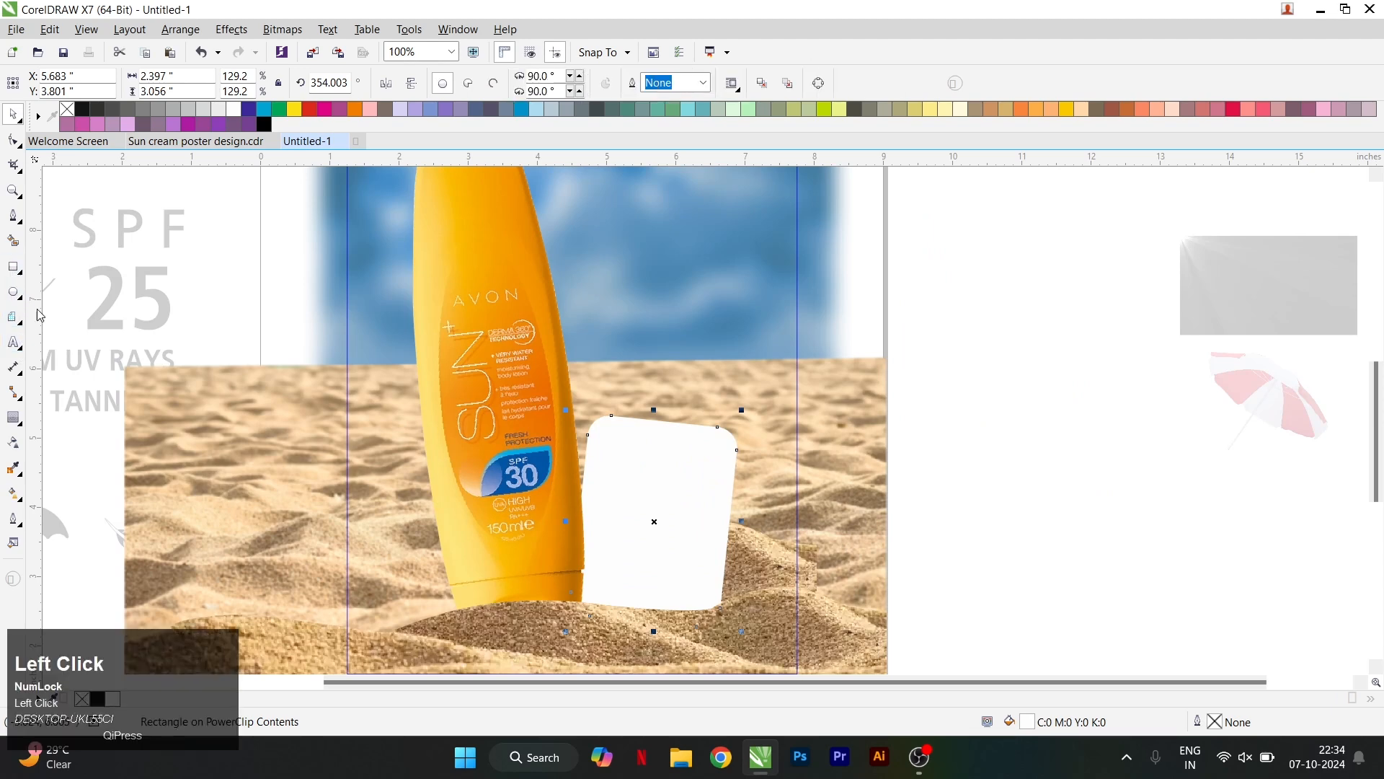
scroll(708, 481, "up", 1)
scroll(628, 457, "up", 1)
left_click_drag(563, 423, 654, 541)
key("ctrl+space")
scroll(618, 480, "up", 1)
left_click_drag(618, 480, 598, 440)
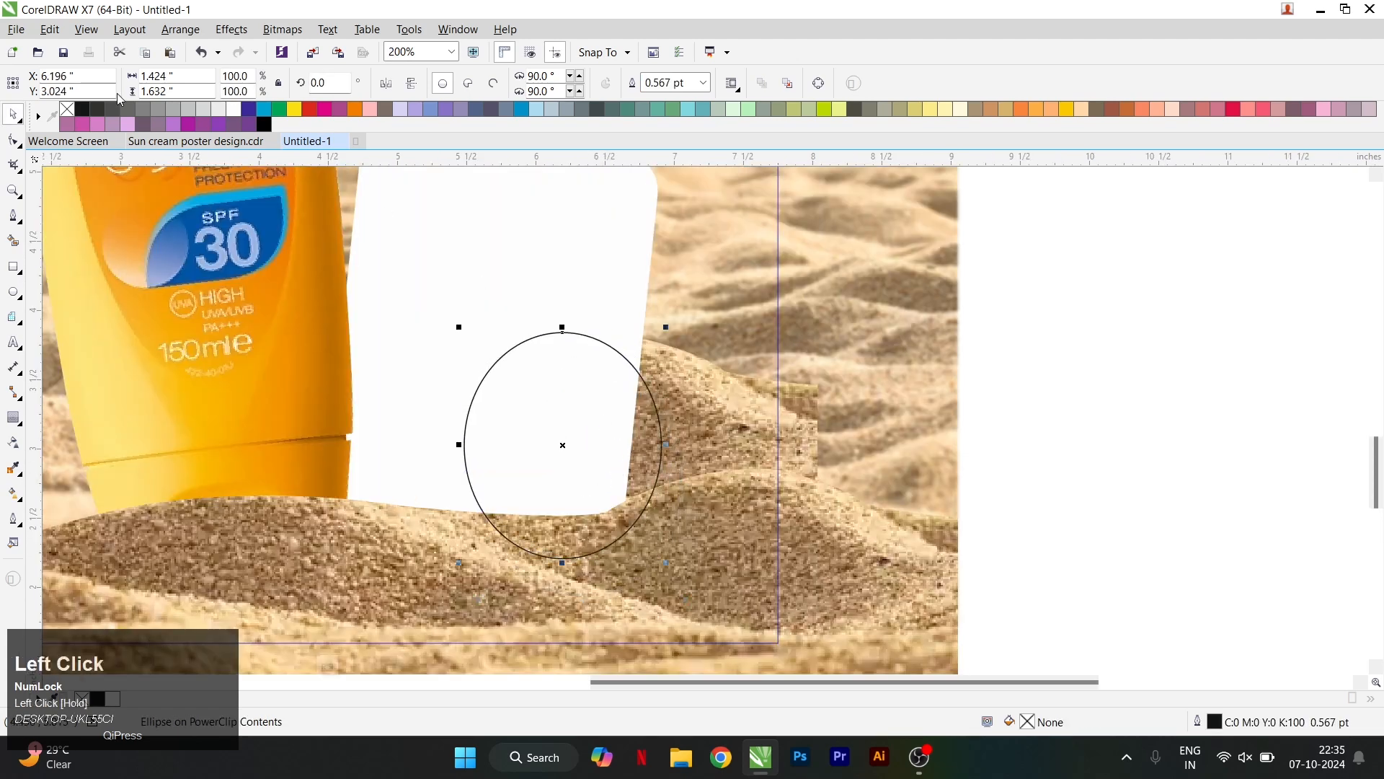
left_click(82, 111)
right_click(70, 112)
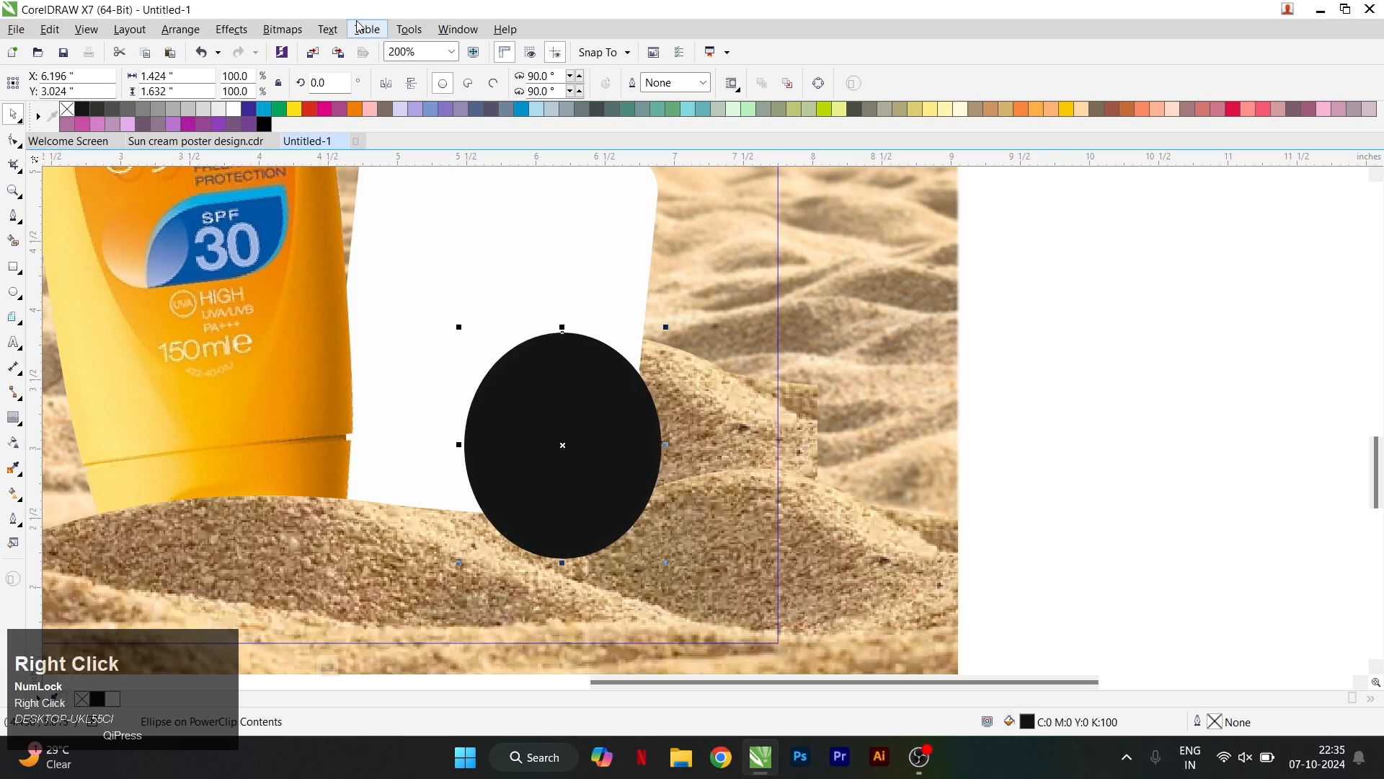
left_click(282, 28)
left_click(285, 49)
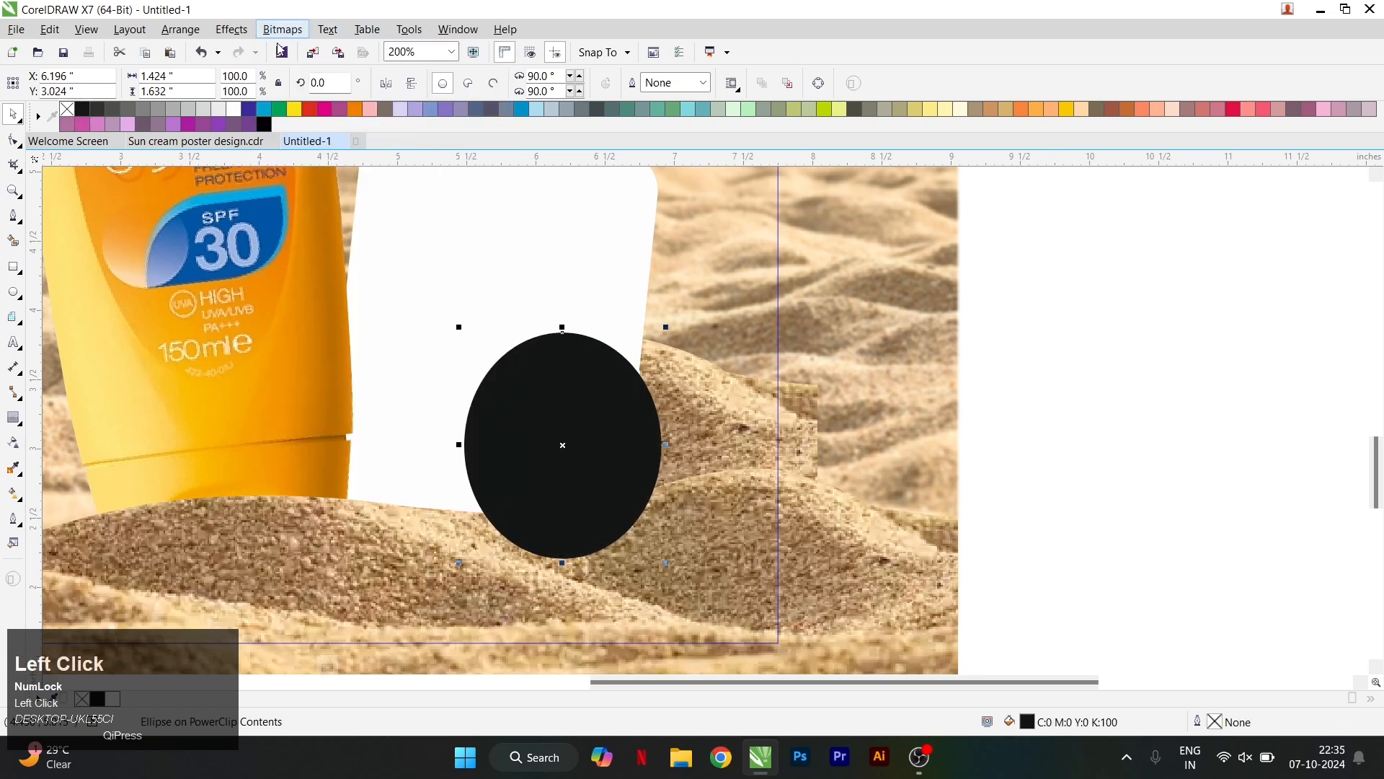
left_click(908, 491)
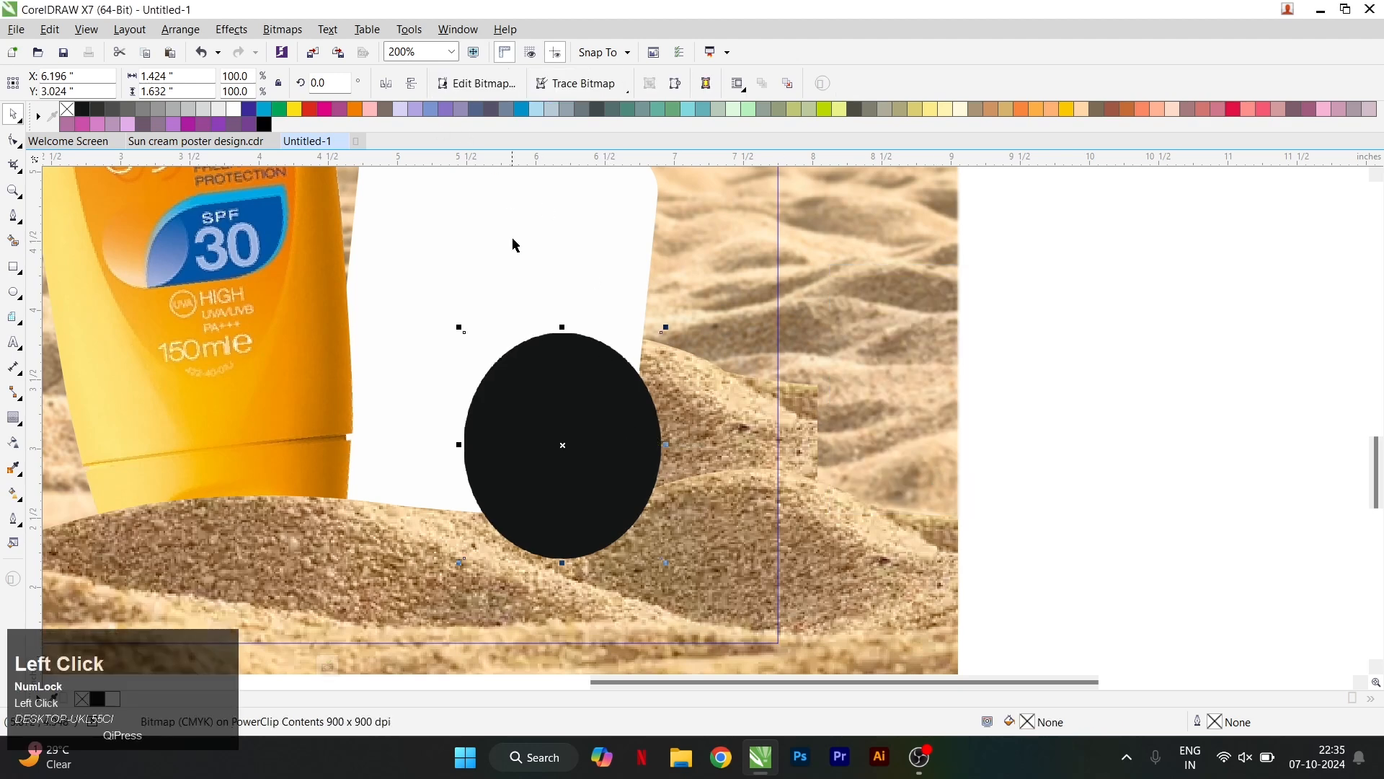
key("ctrl+z")
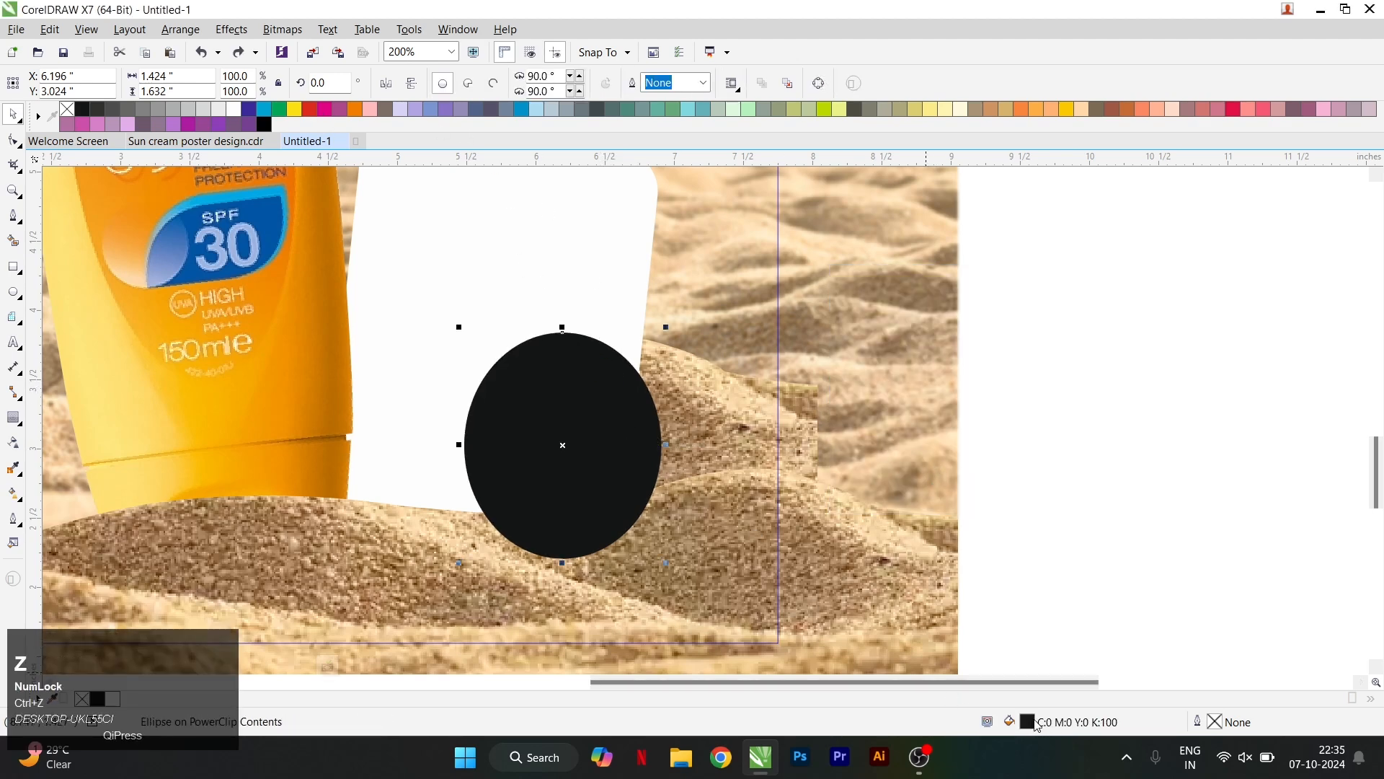
Step: Switch the ellipse's fill to the RGB model and set it to pure black, #000000
double_click(1009, 721)
left_click(887, 438)
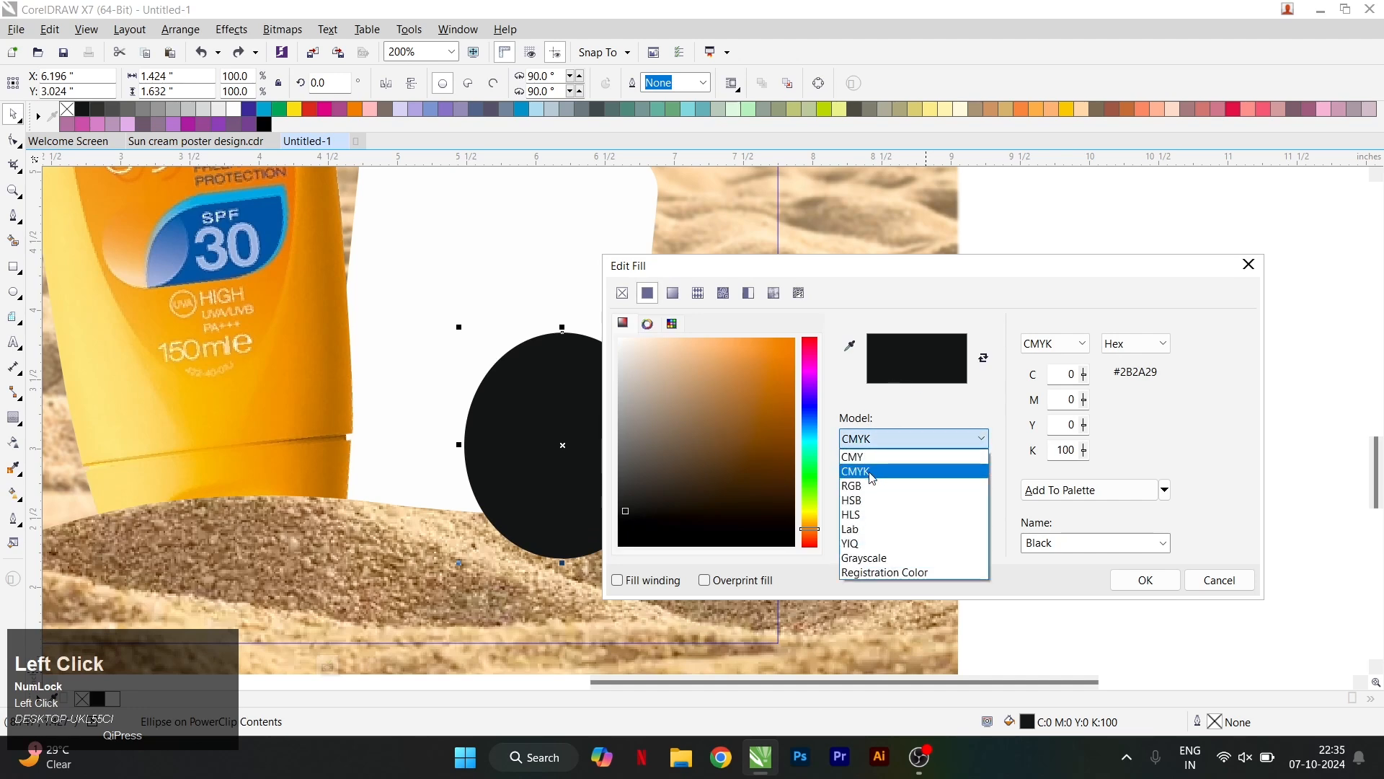
left_click(865, 485)
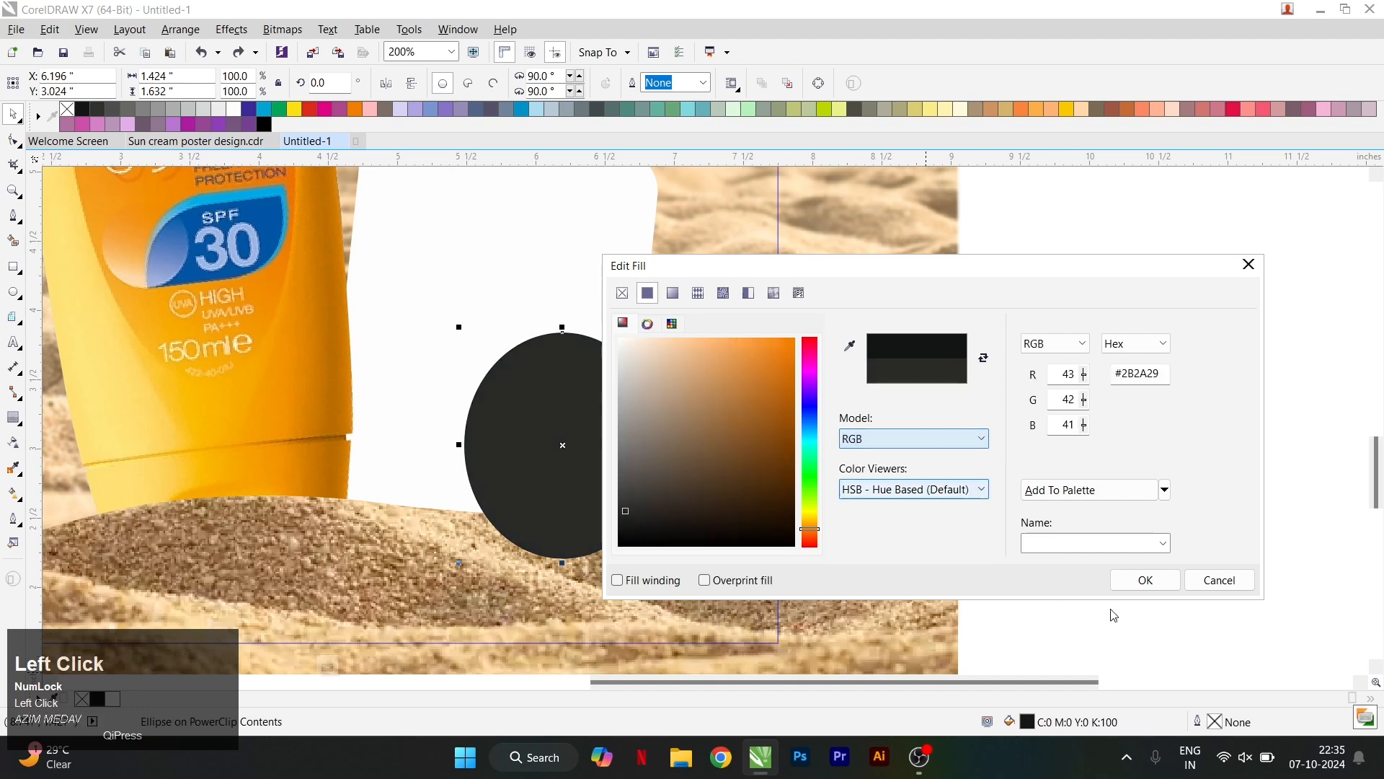
left_click_drag(730, 477, 600, 550)
left_click(1136, 581)
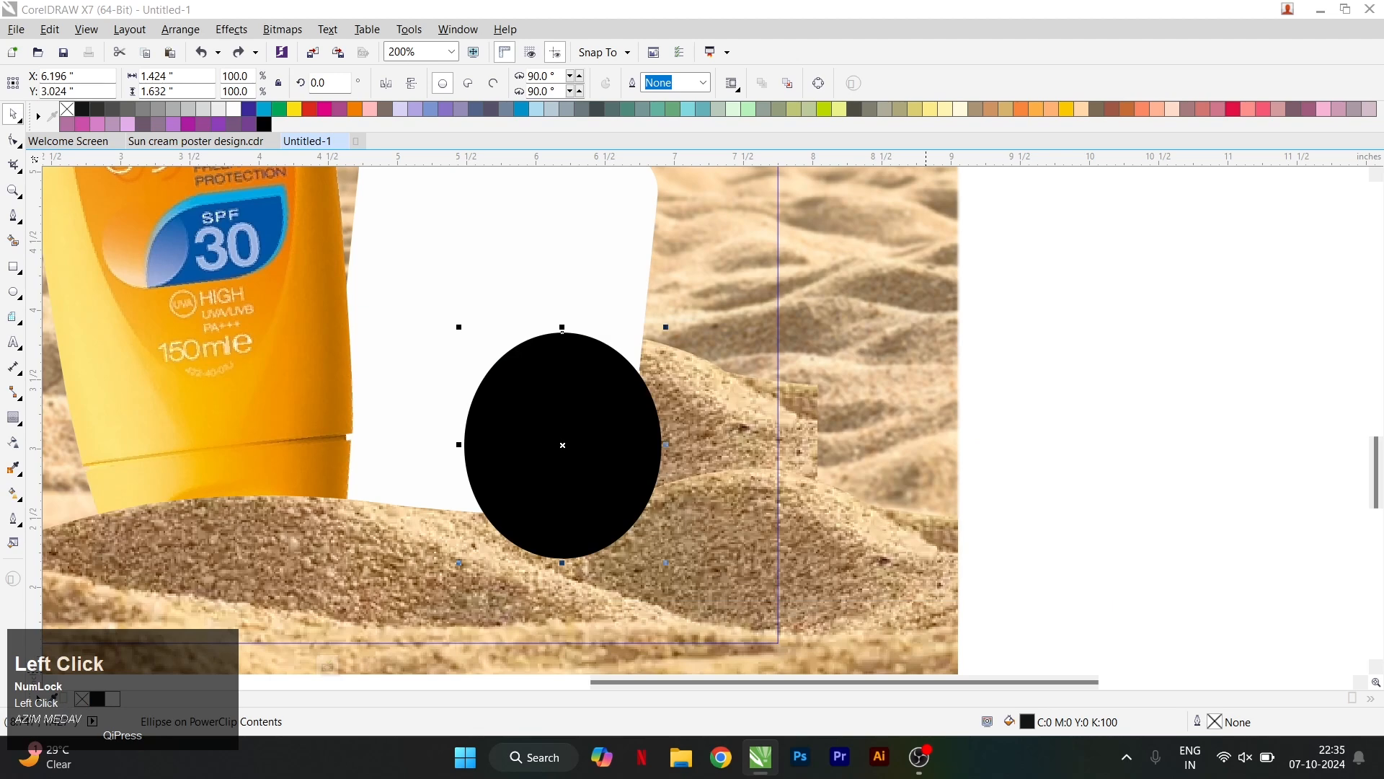
Step: Convert the black ellipse to a 900 dpi RGB Color (24-bit) bitmap with anti-aliasing and a transparent background
left_click(295, 31)
left_click(318, 45)
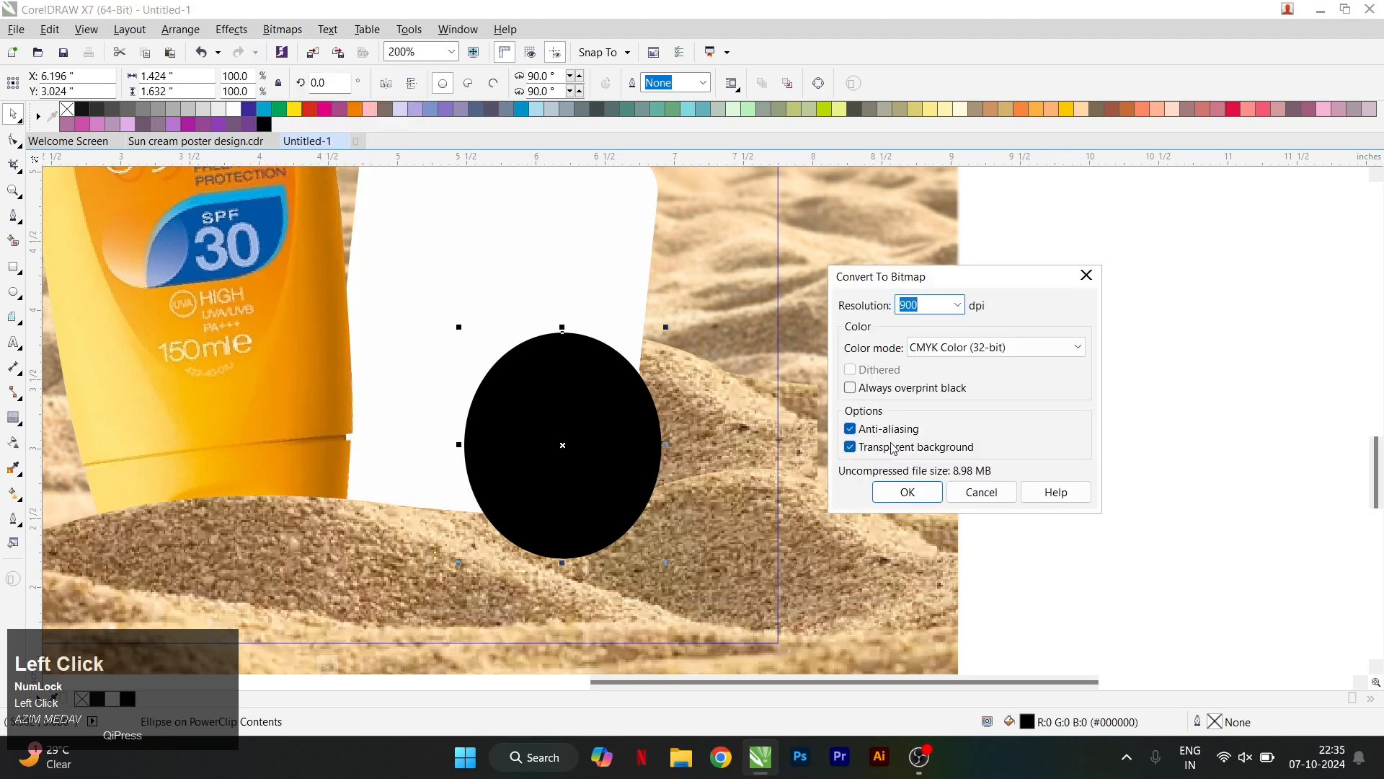
left_click(932, 351)
left_click(937, 423)
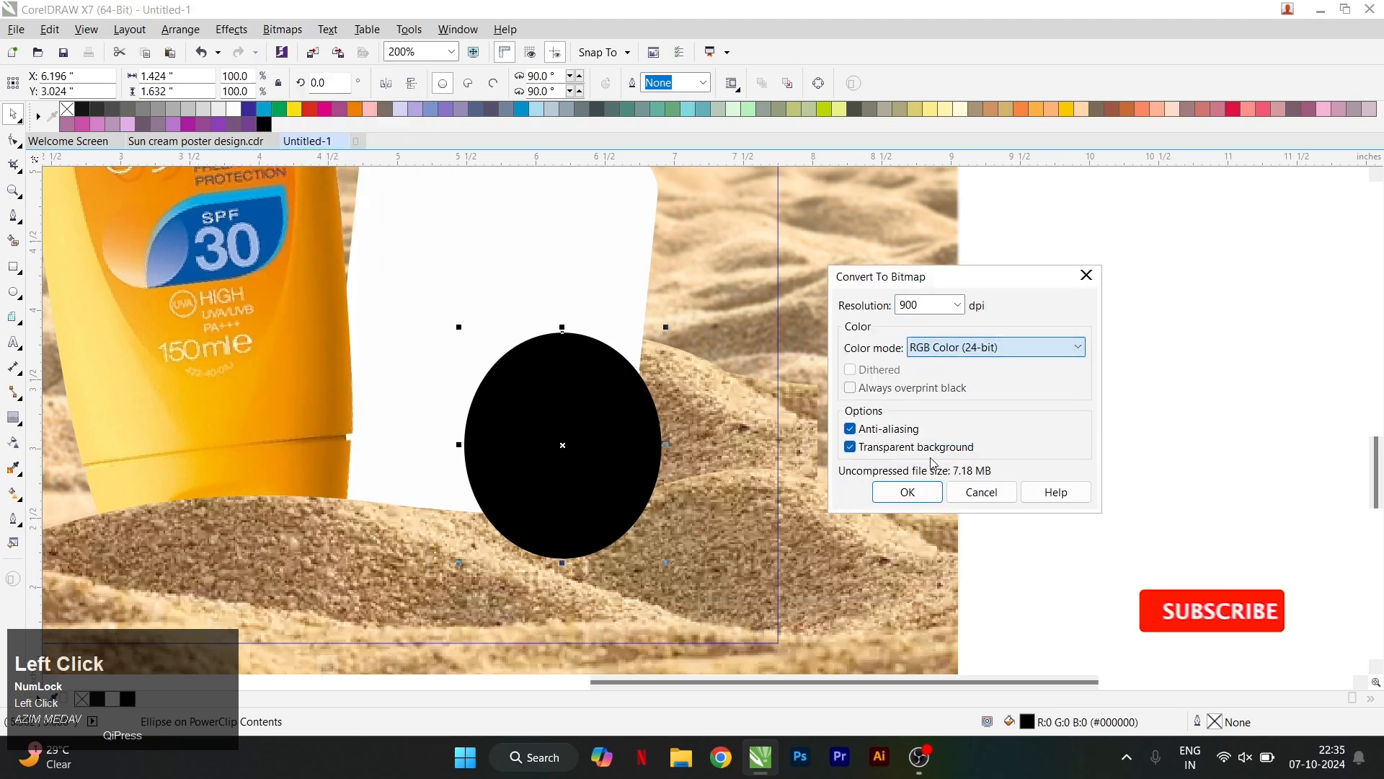
left_click(922, 491)
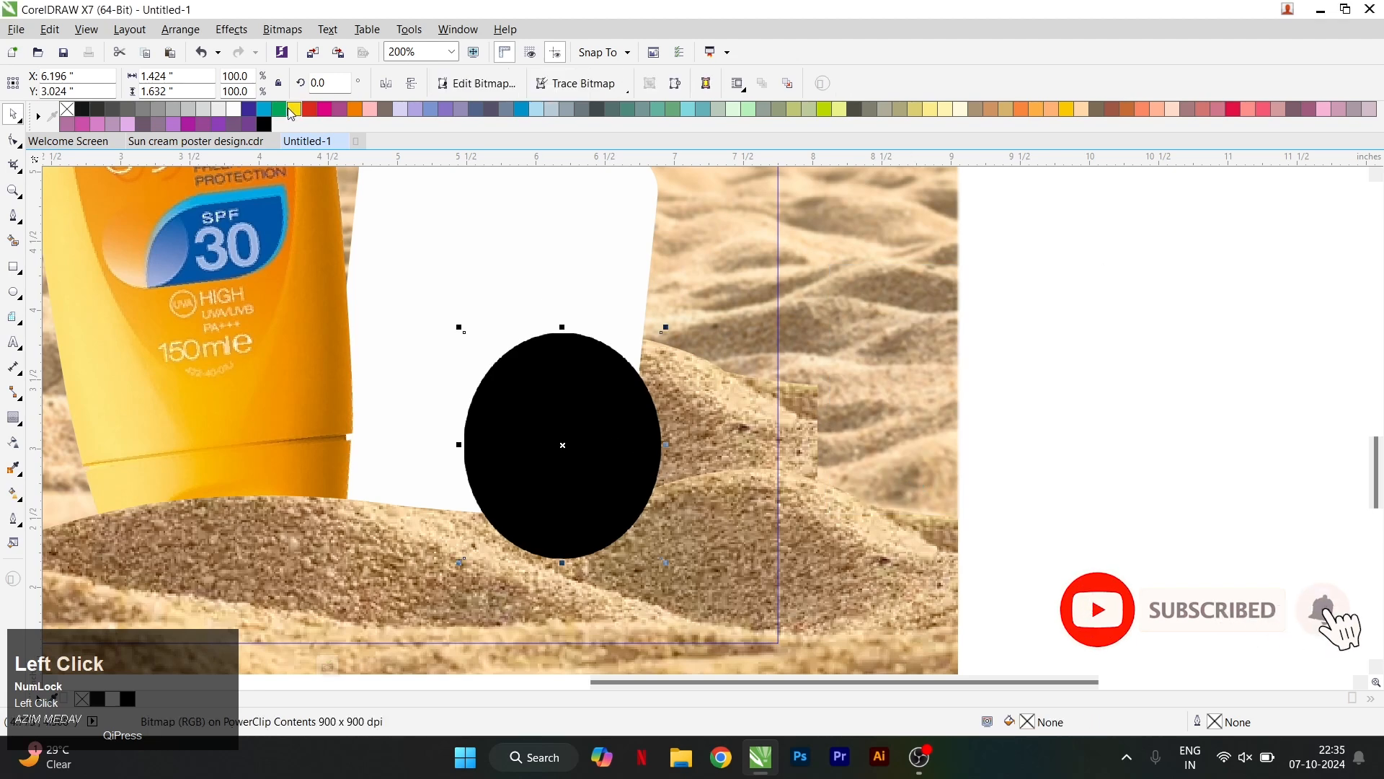
Step: Apply a Gaussian Blur with a radius of 150 pixels to the black ellipse bitmap
left_click(268, 31)
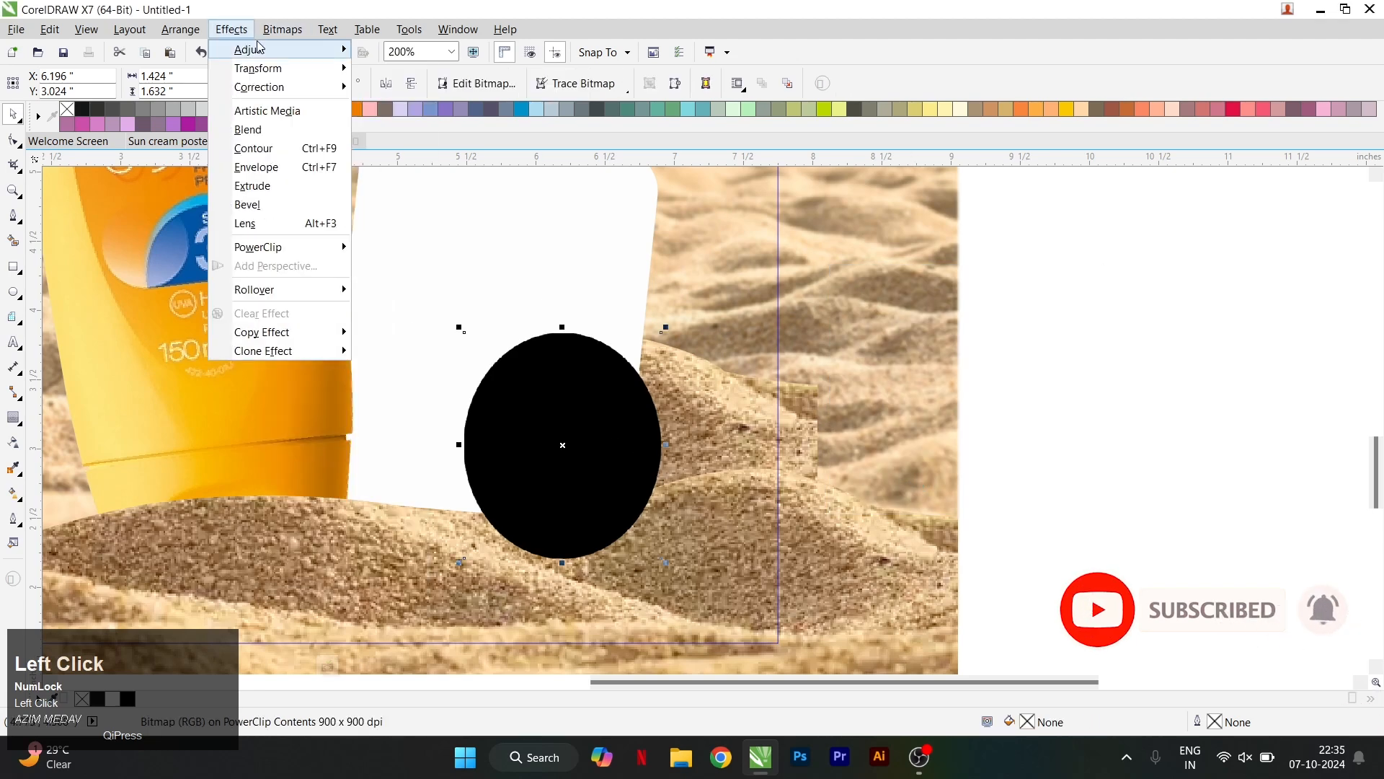
mouse_move(375, 392)
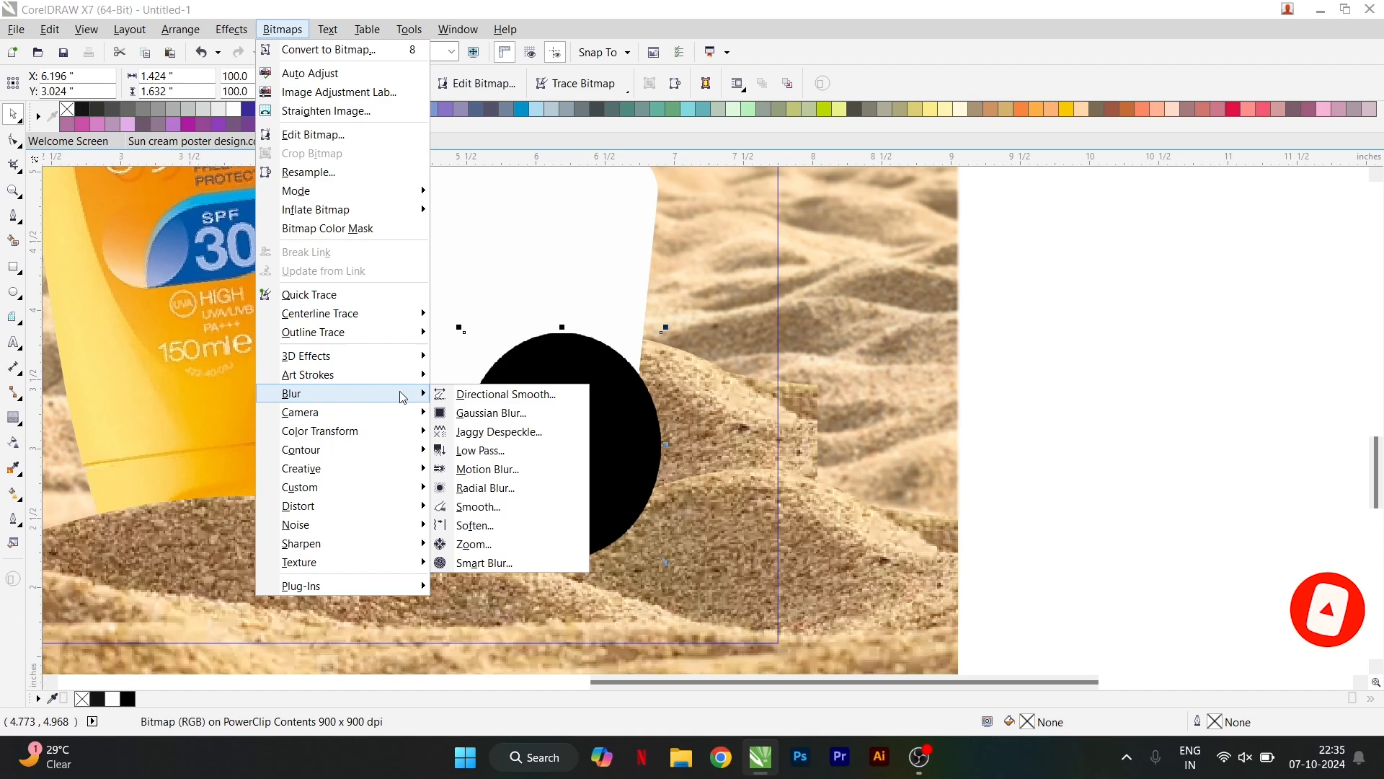
left_click(475, 413)
left_click_drag(598, 301, 1006, 287)
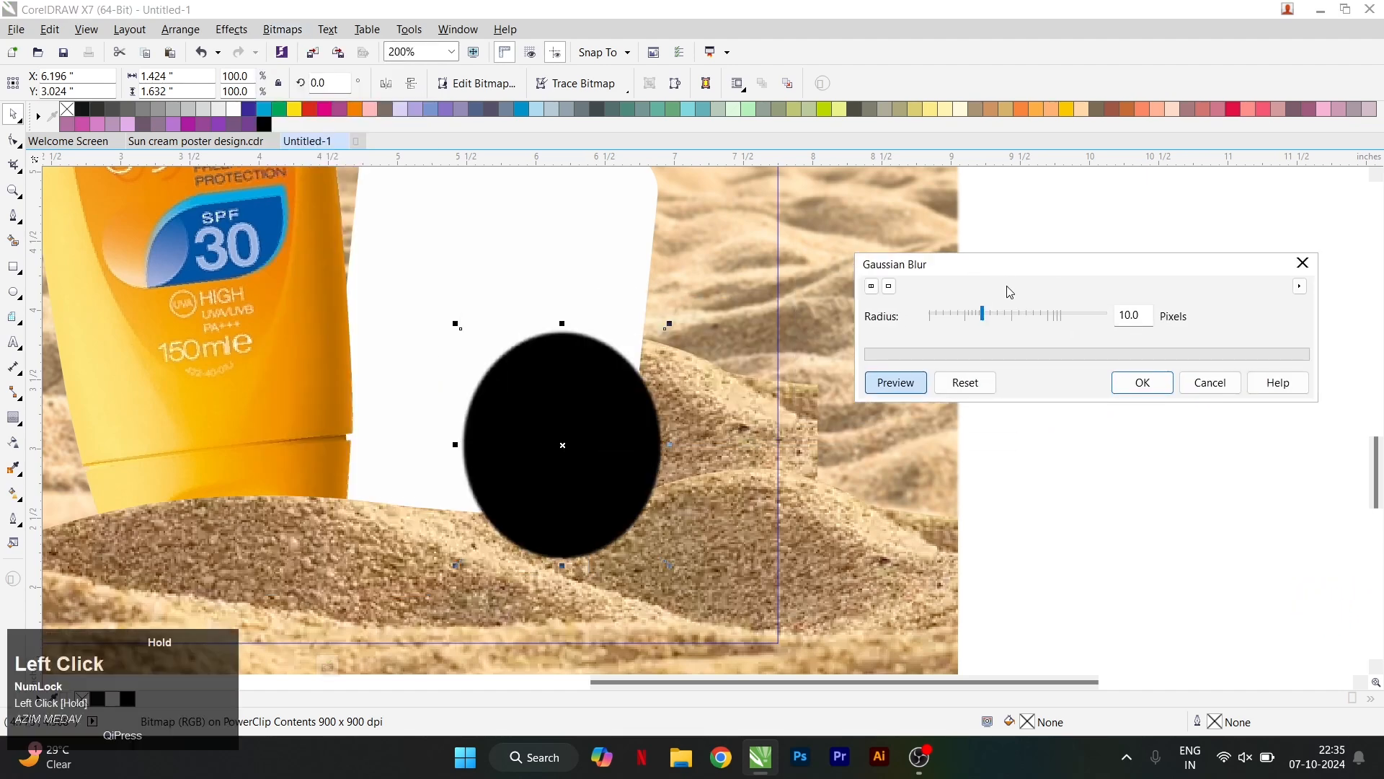
left_click(987, 315)
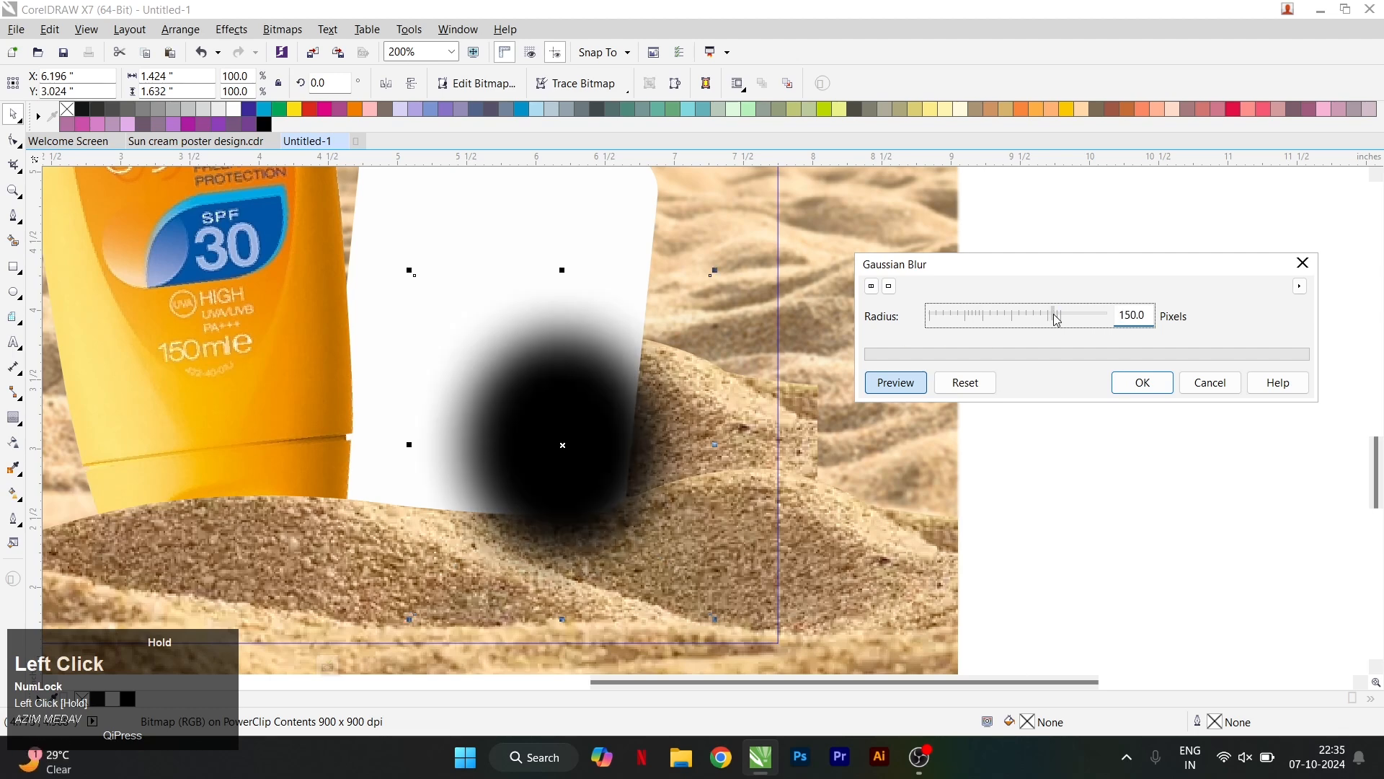
left_click(1137, 376)
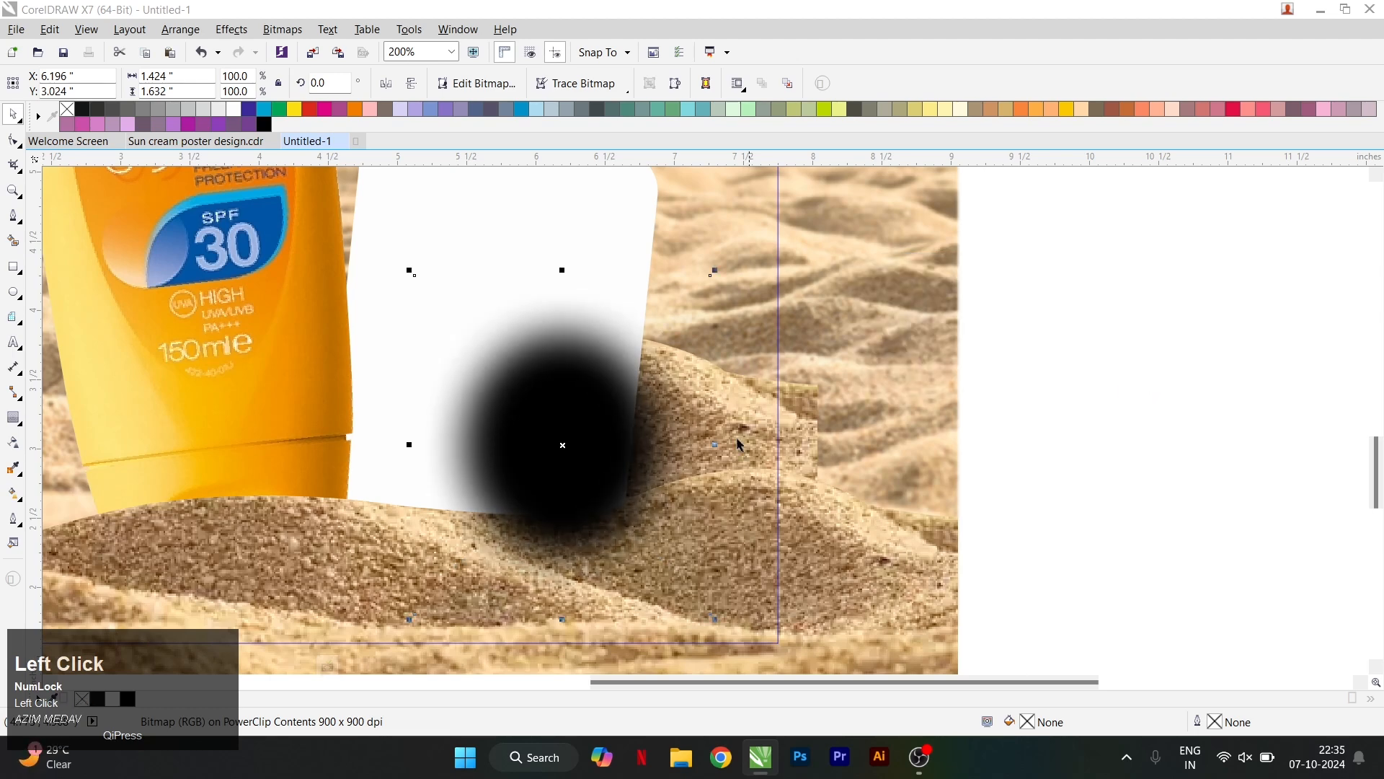
Step: Shift the blurred ellipse to about X 6.13, Y 3.07 in and give it uniform transparency
left_click_drag(606, 436, 605, 437)
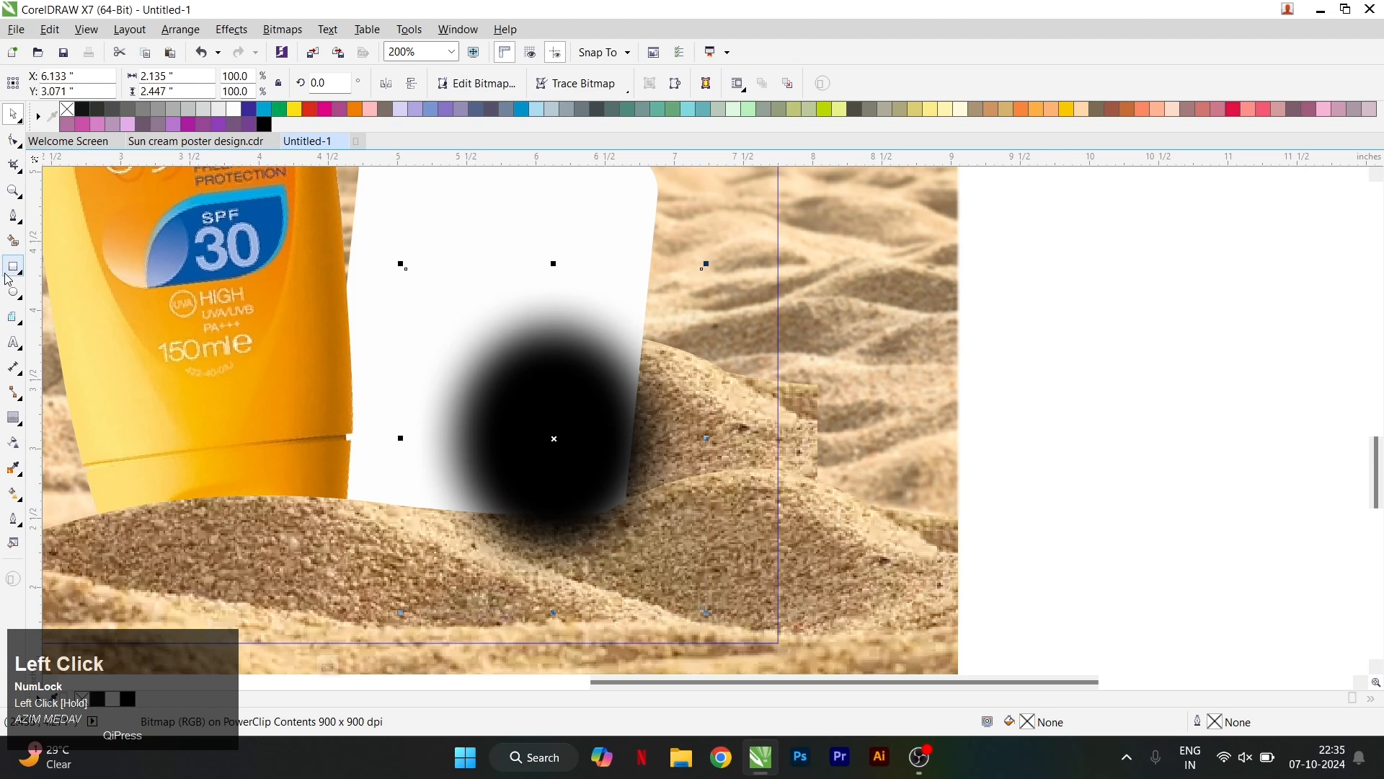
left_click(17, 448)
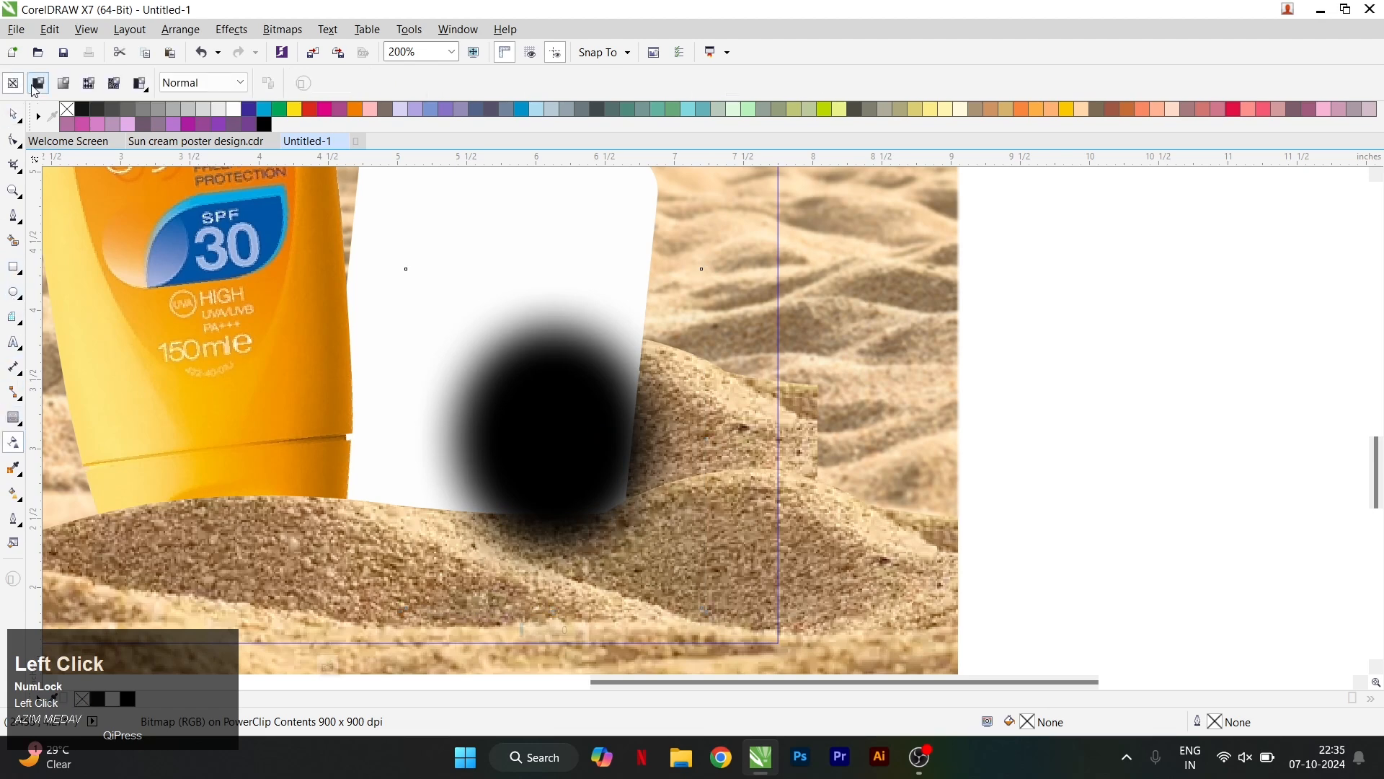
left_click(33, 86)
left_click(13, 120)
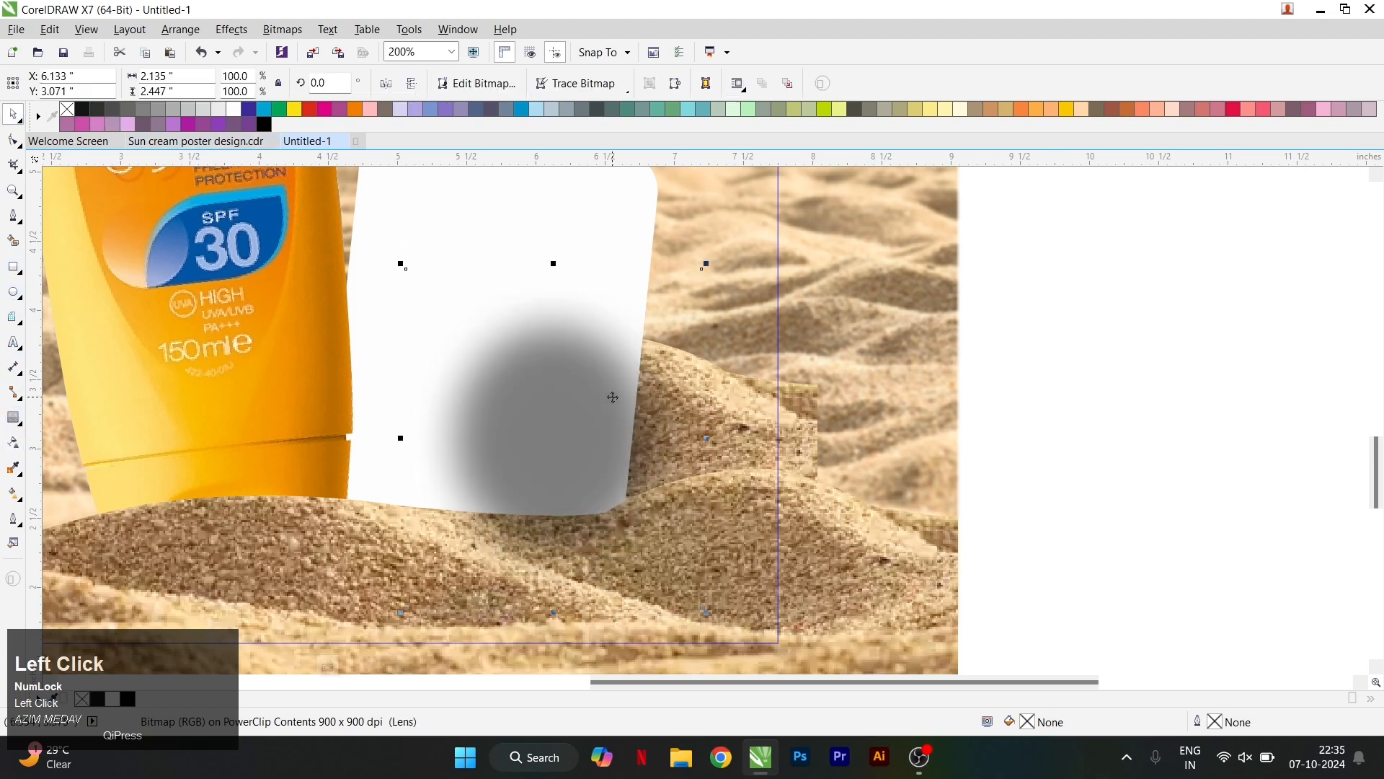
Step: Bring the white card, the bottle and the front dune strip in front of the blurred shadow
scroll(613, 396, "down", 1)
left_click(568, 283)
left_click(568, 286)
left_click(431, 311, "shift")
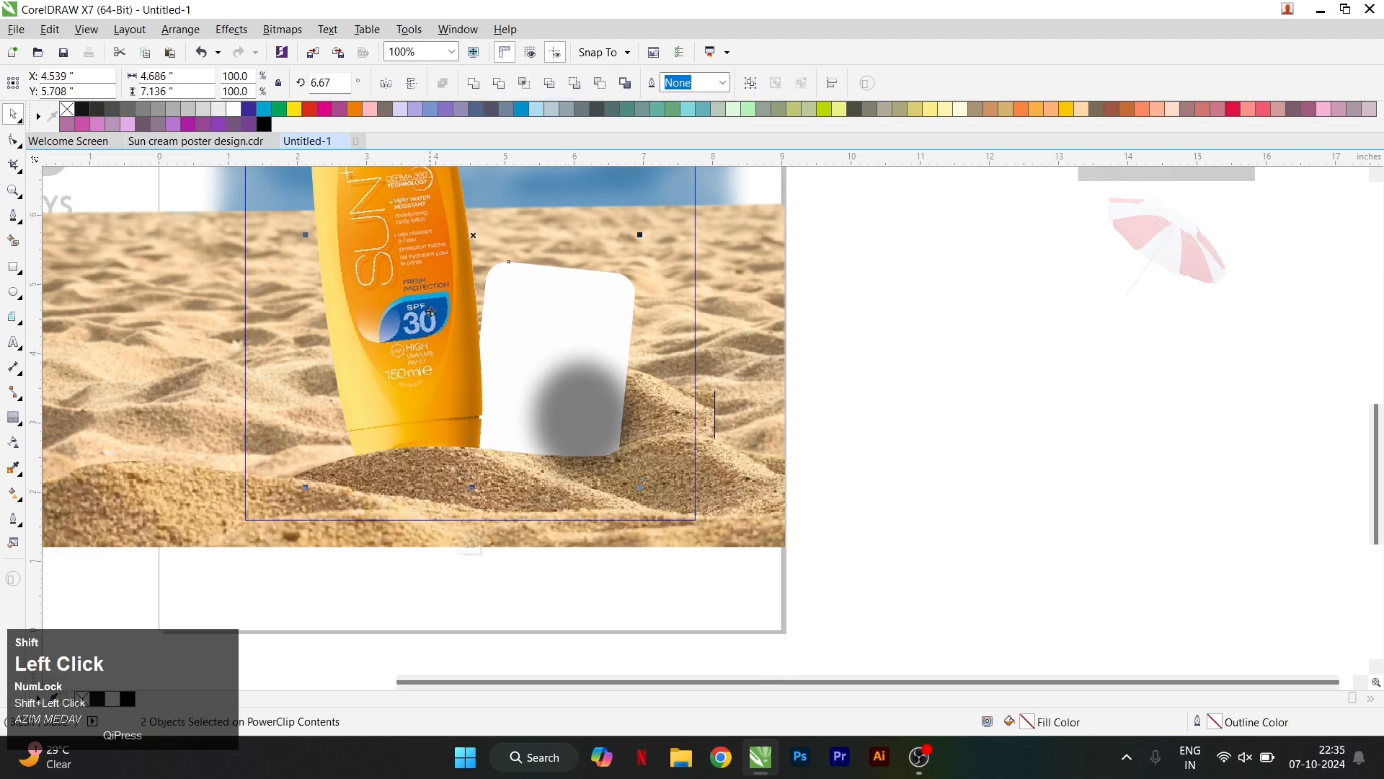
key("shift+Page_Up")
left_click(851, 429)
Step: Nudge the card's shadow to about X 6.19 in and paste a copy of it in place
scroll(638, 425, "up", 1)
left_click(629, 425)
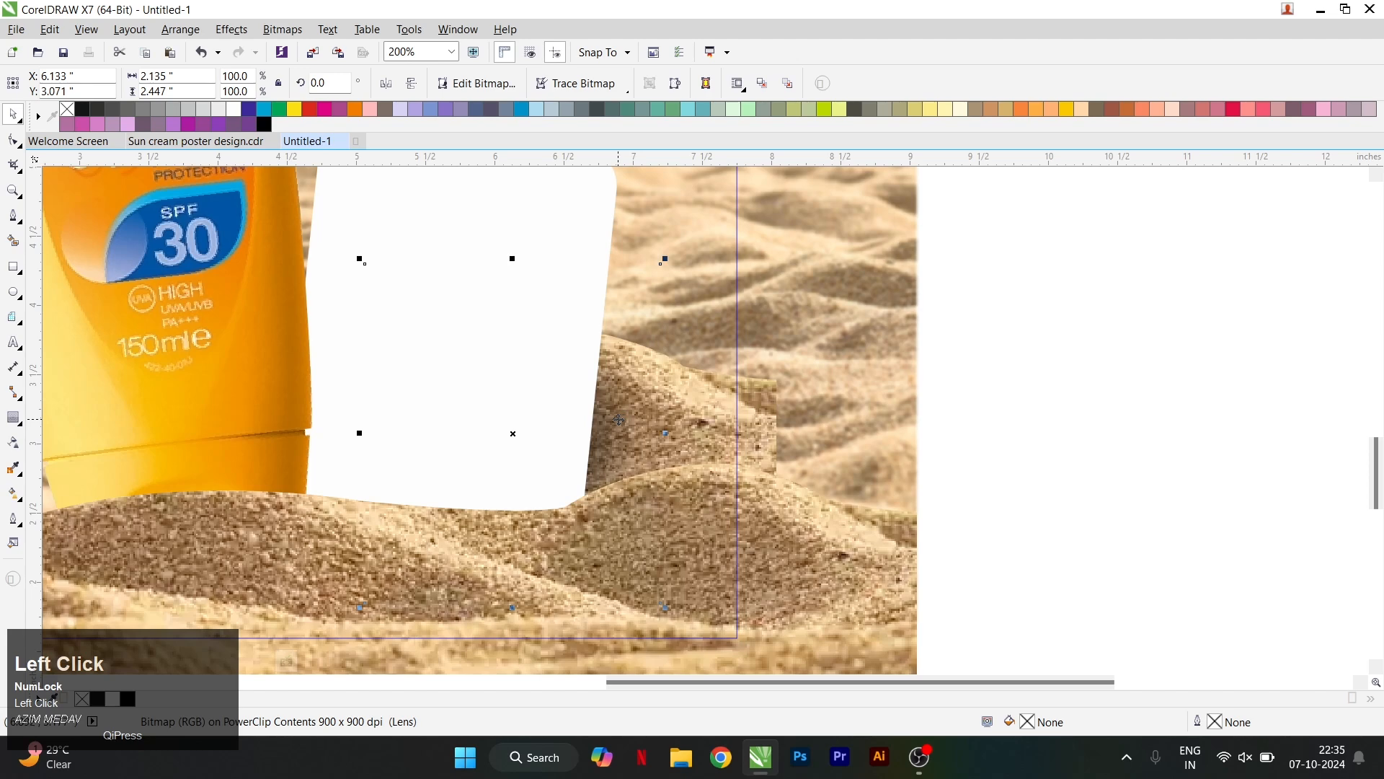
left_click_drag(623, 417, 622, 415)
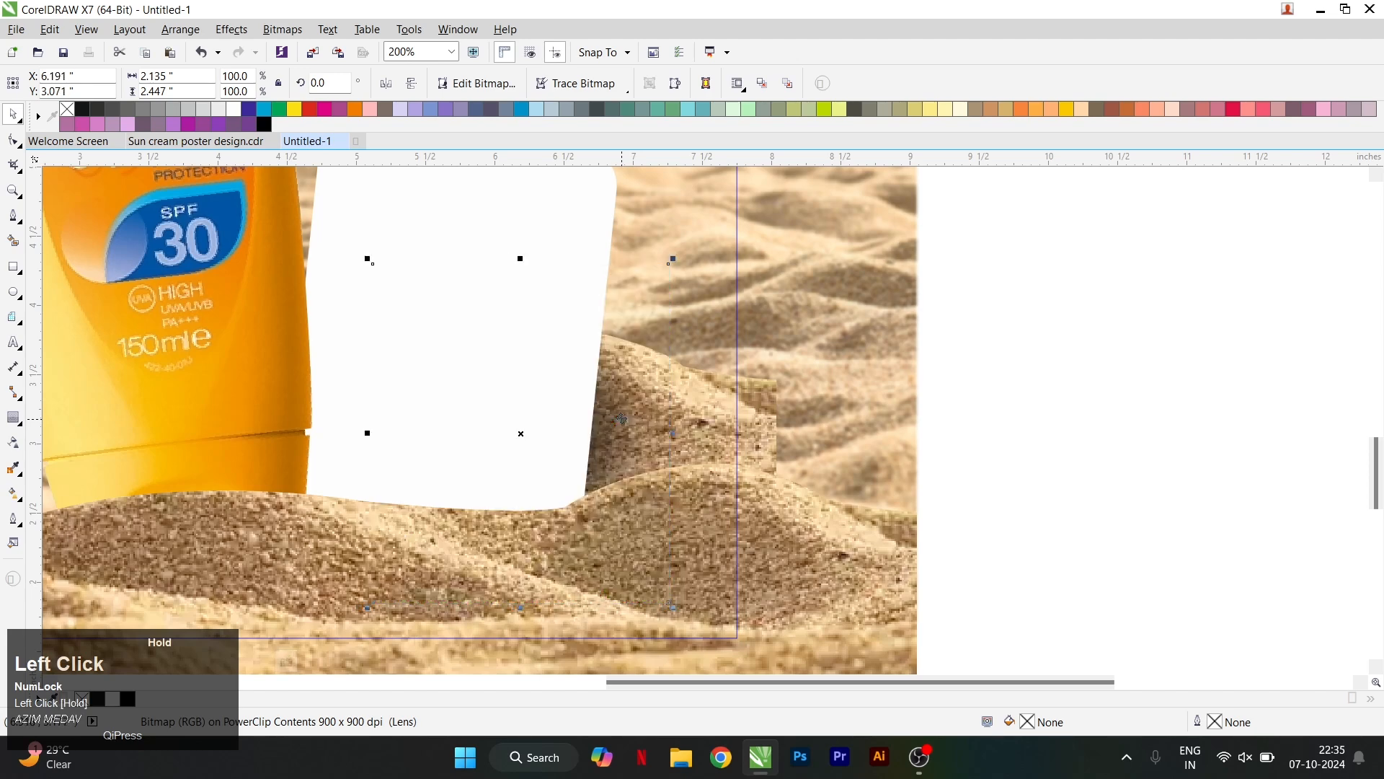
right_click(621, 415)
left_click(677, 470)
right_click(943, 357)
left_click(987, 463)
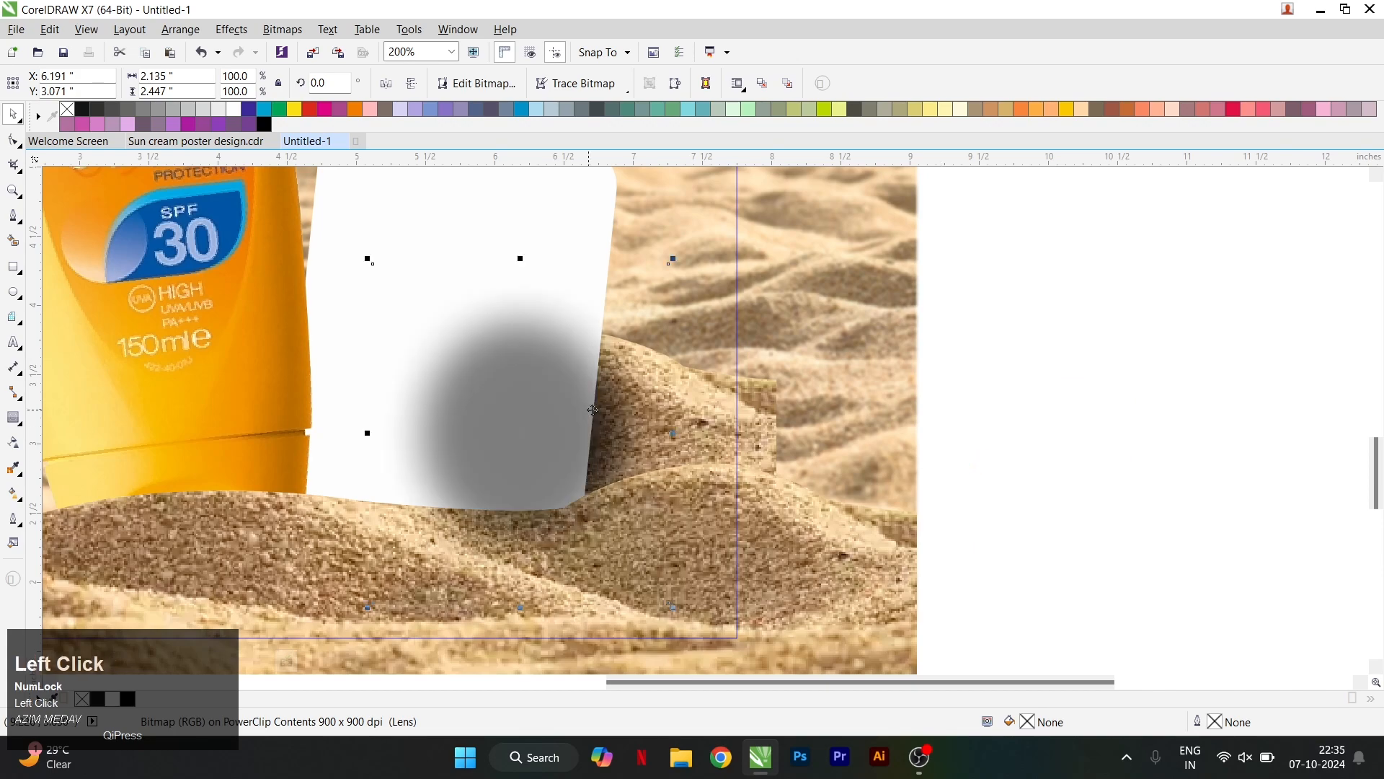
Step: Move the shadow copy to the lower left of the bottle's base, at about X 3.26, Y 2.84 in
scroll(596, 409, "down", 2)
left_click_drag(589, 414, 336, 460)
scroll(342, 443, "up", 2)
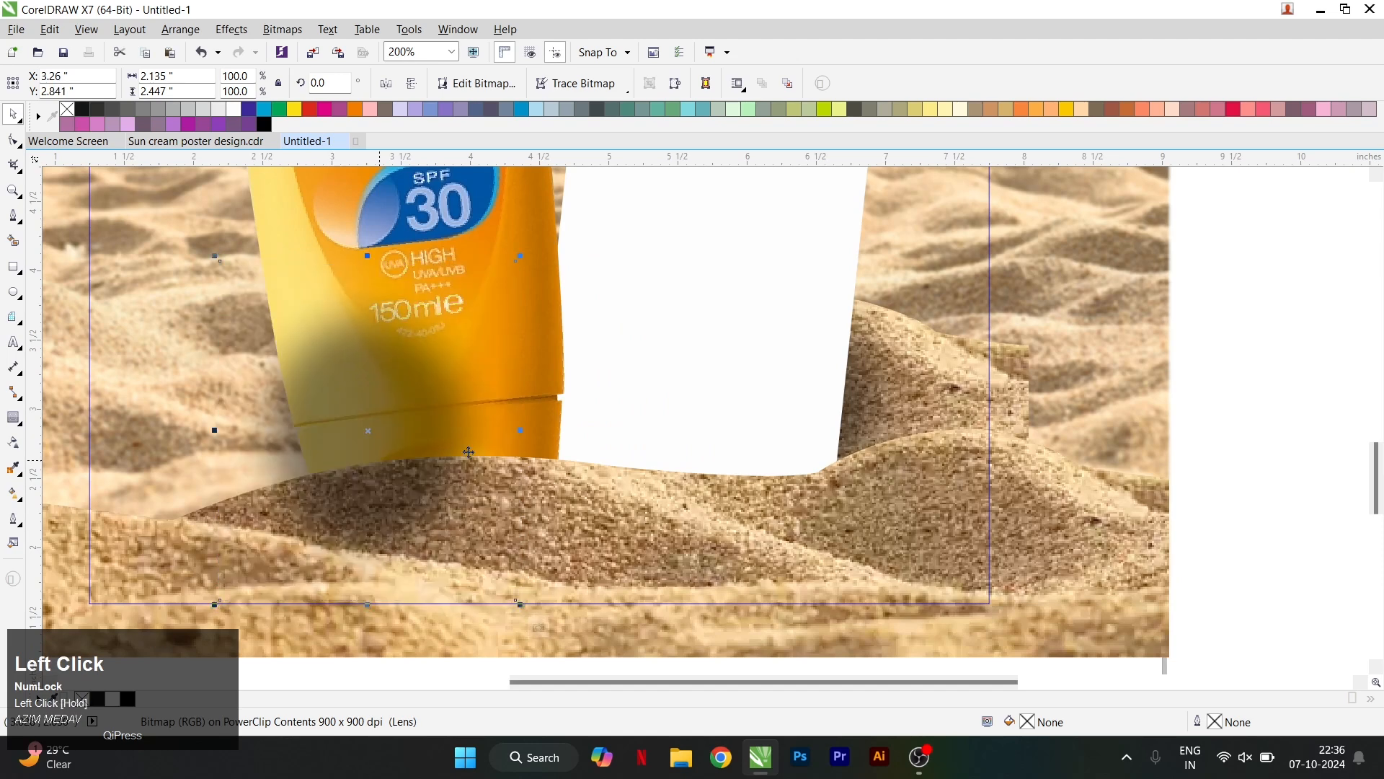
Step: Bring the bottle, white card and front dune strip in front of the shadow copy at the bottle's base
scroll(336, 459, "down", 2)
left_click(473, 280)
left_click(565, 290, "shift")
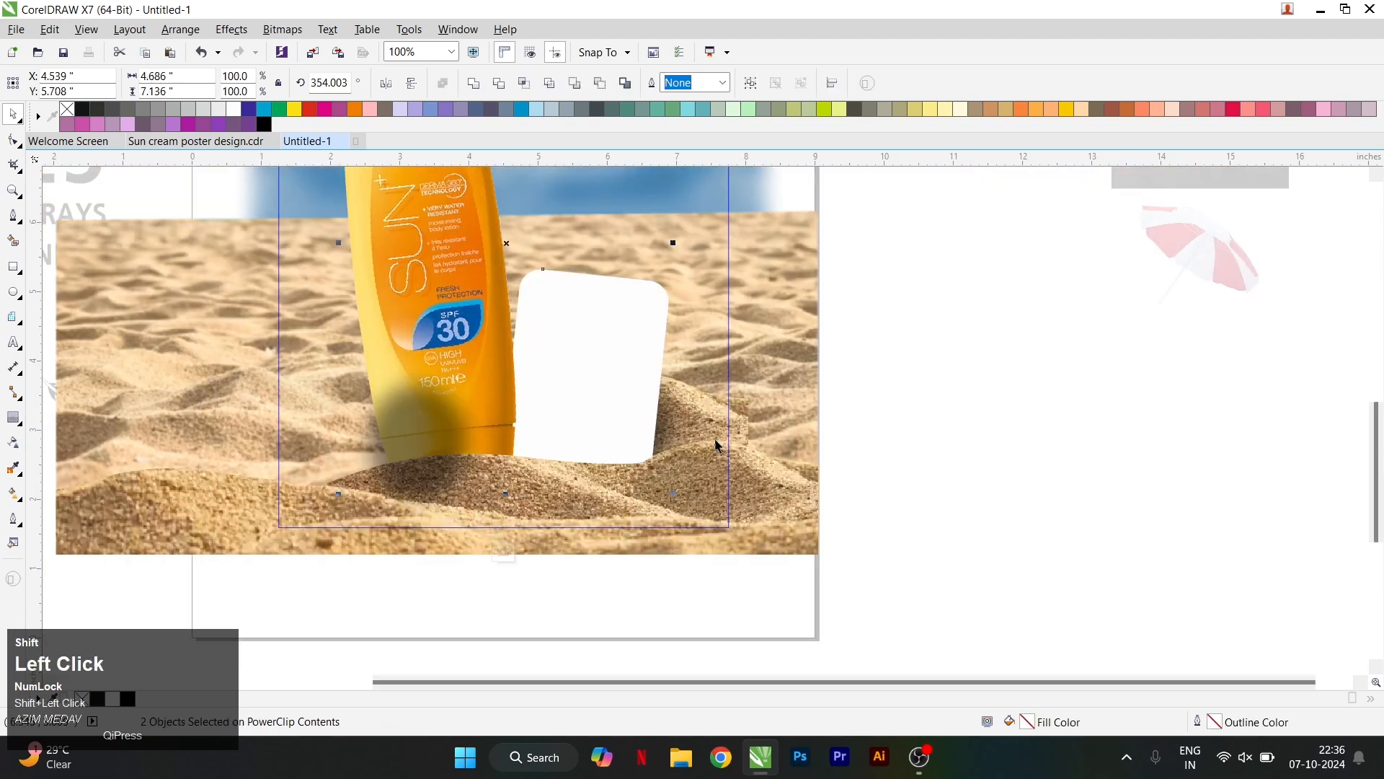
key("shift+Page_Up")
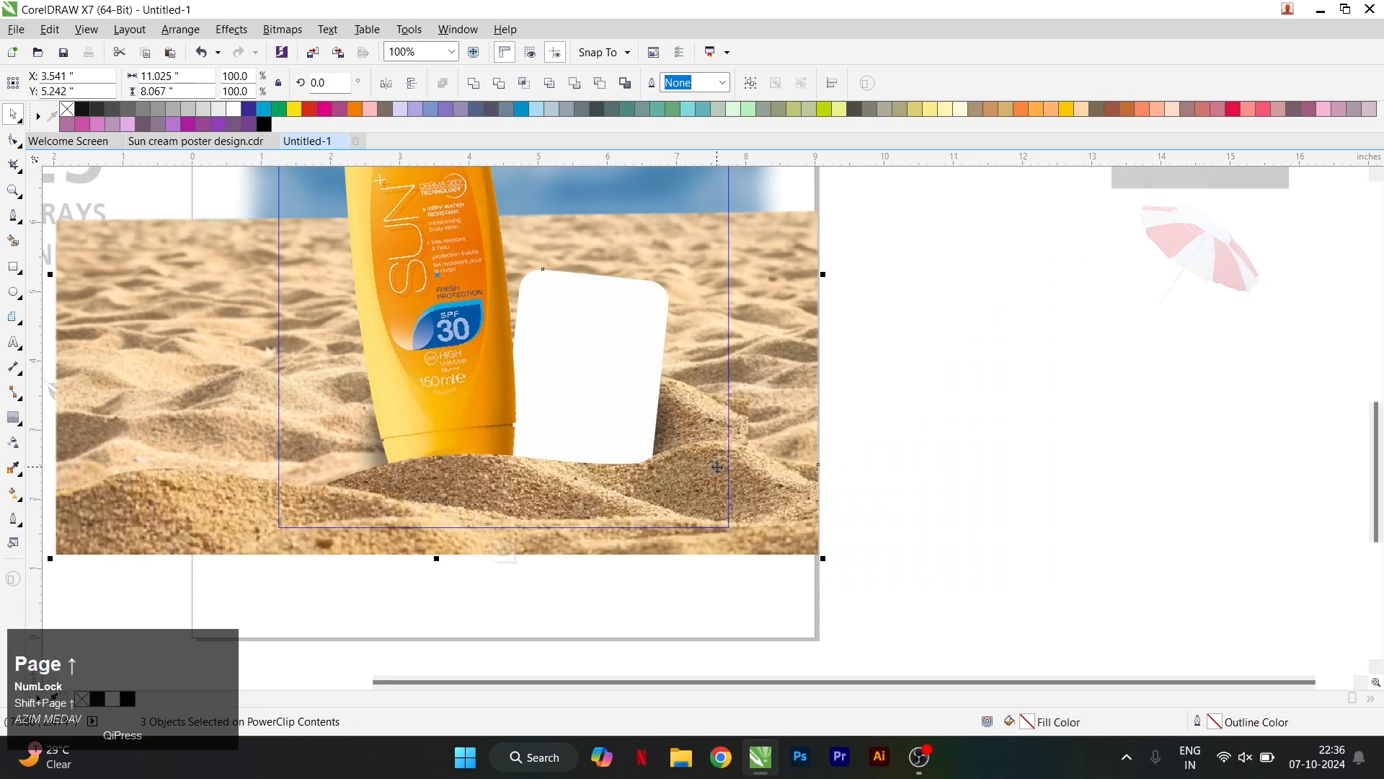
Step: Finish editing the poster frame's contents, returning to the full page
left_click(857, 369)
scroll(703, 458, "down", 1)
scroll(707, 421, "up", 1)
scroll(683, 332, "down", 1)
scroll(690, 353, "up", 1)
scroll(705, 348, "down", 1)
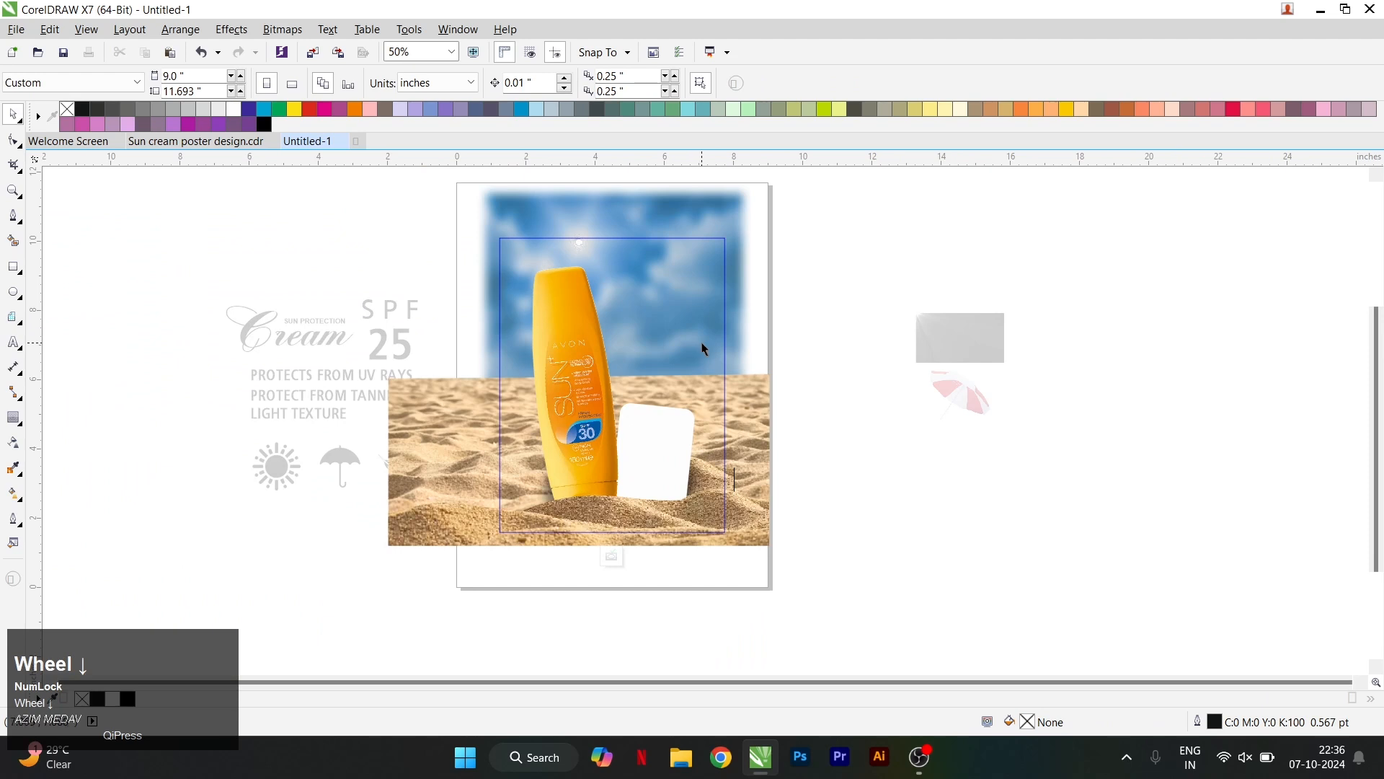
right_click(692, 282)
left_click(804, 351)
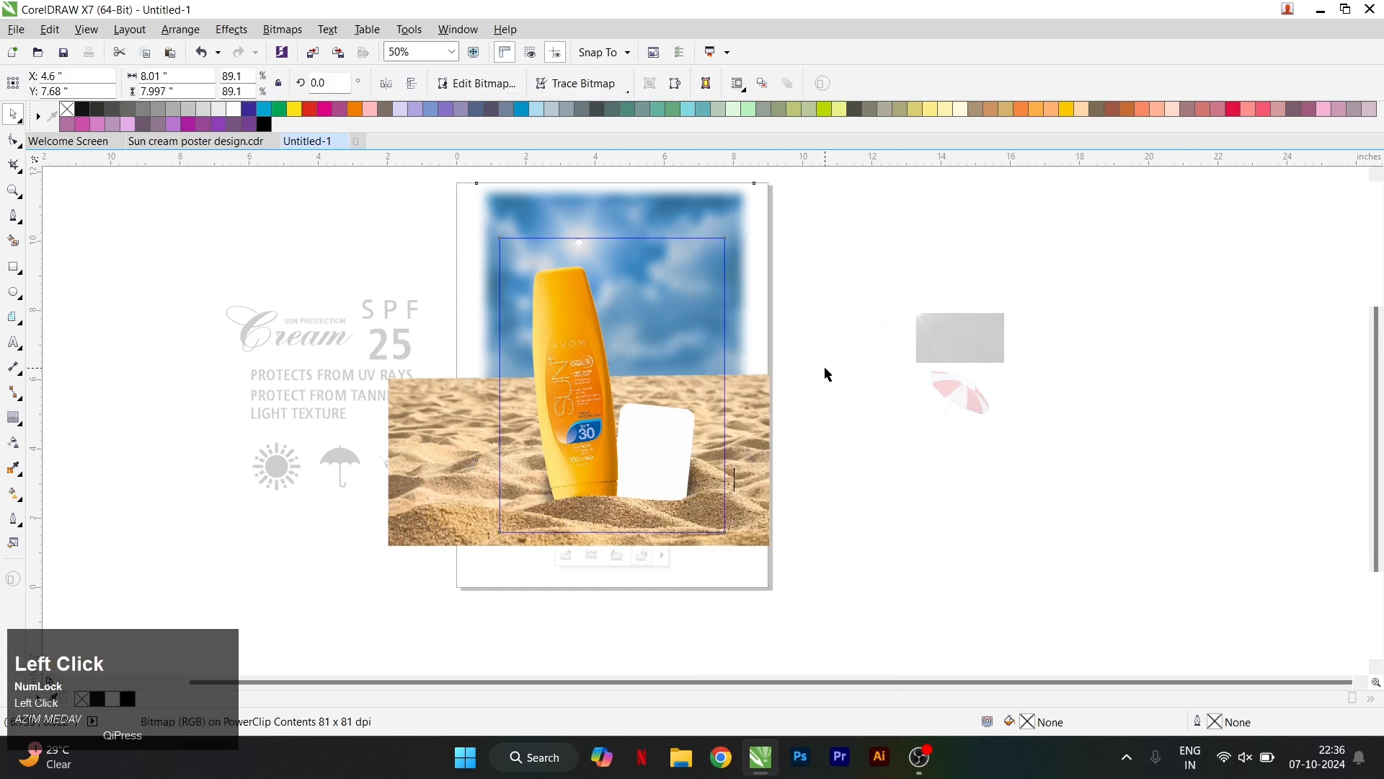
right_click(771, 287)
left_click(771, 287)
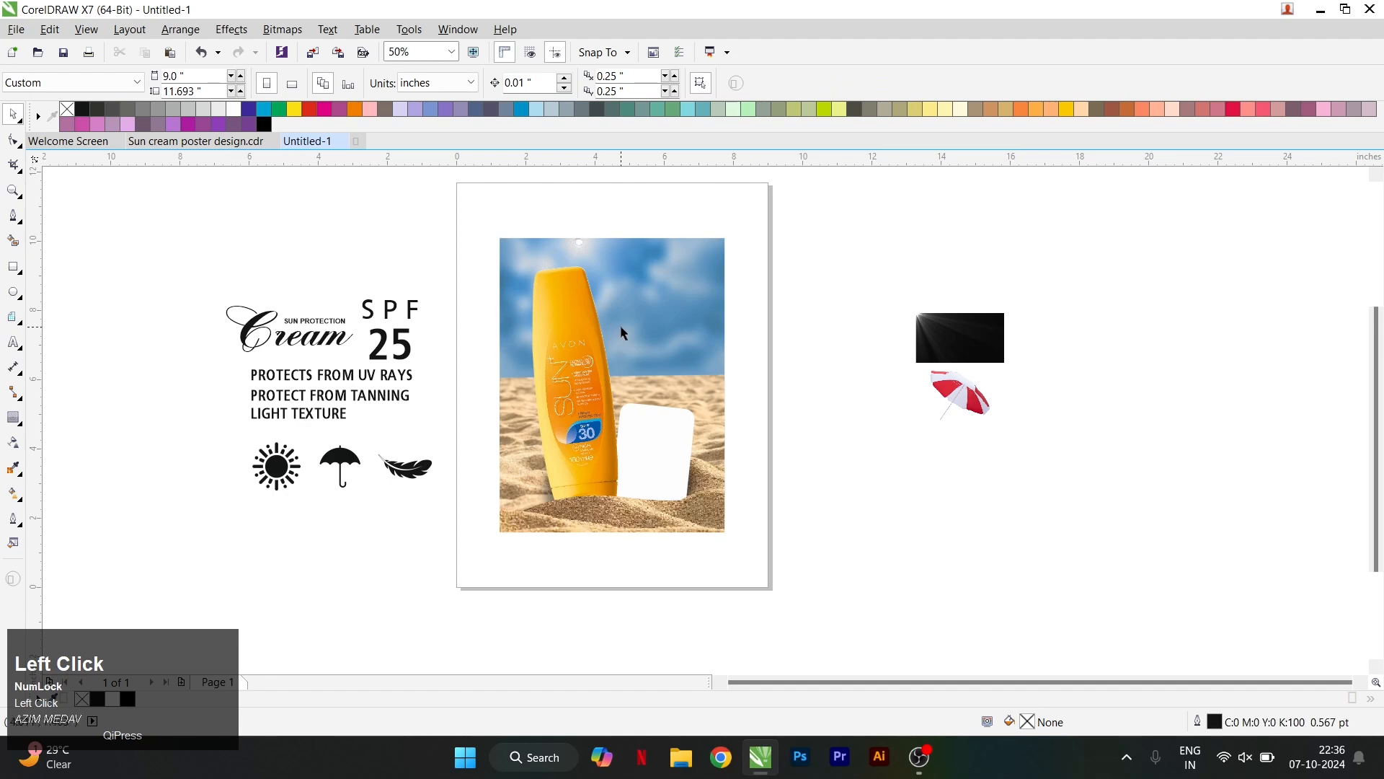
Step: Draw a rectangle about 2.4 × 3.1 in directly above the white card, beside the bottle
left_click(14, 266)
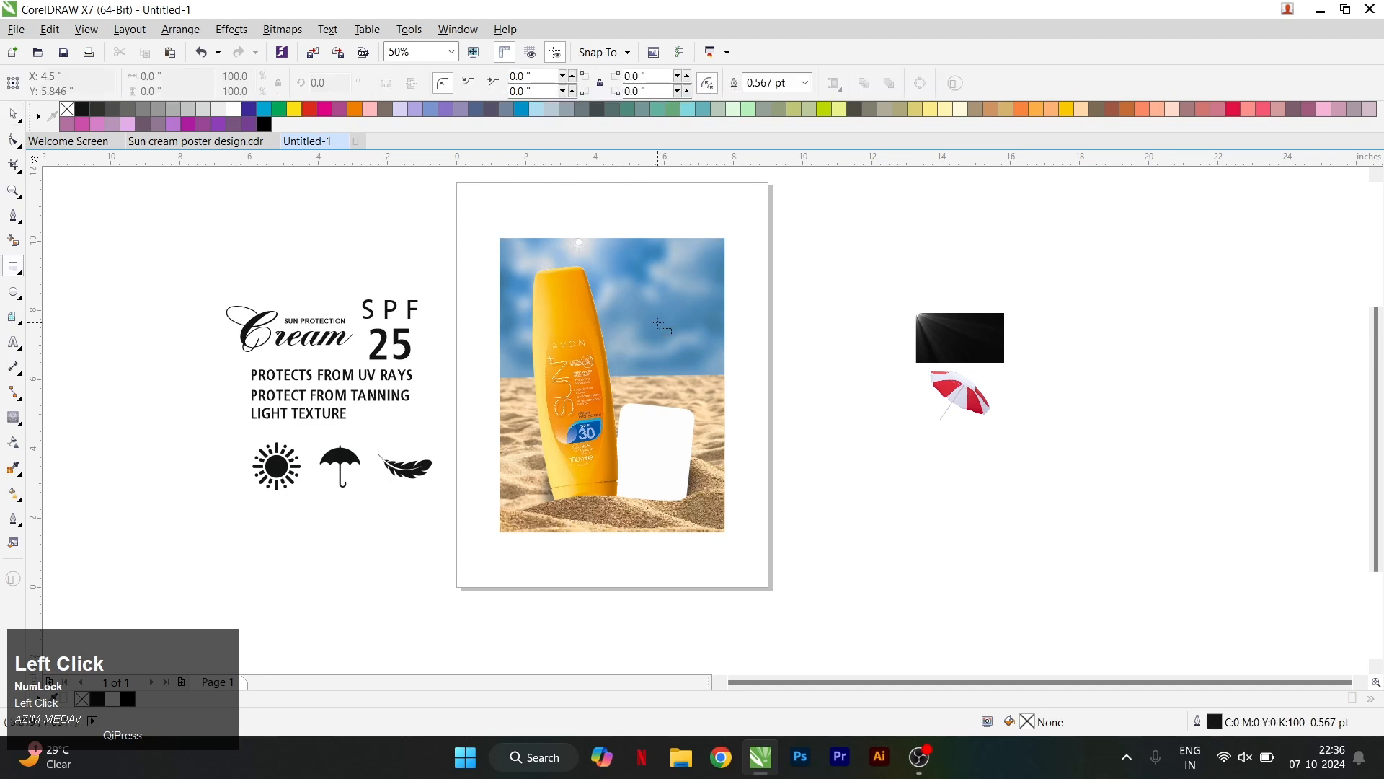
left_click_drag(619, 295, 698, 389)
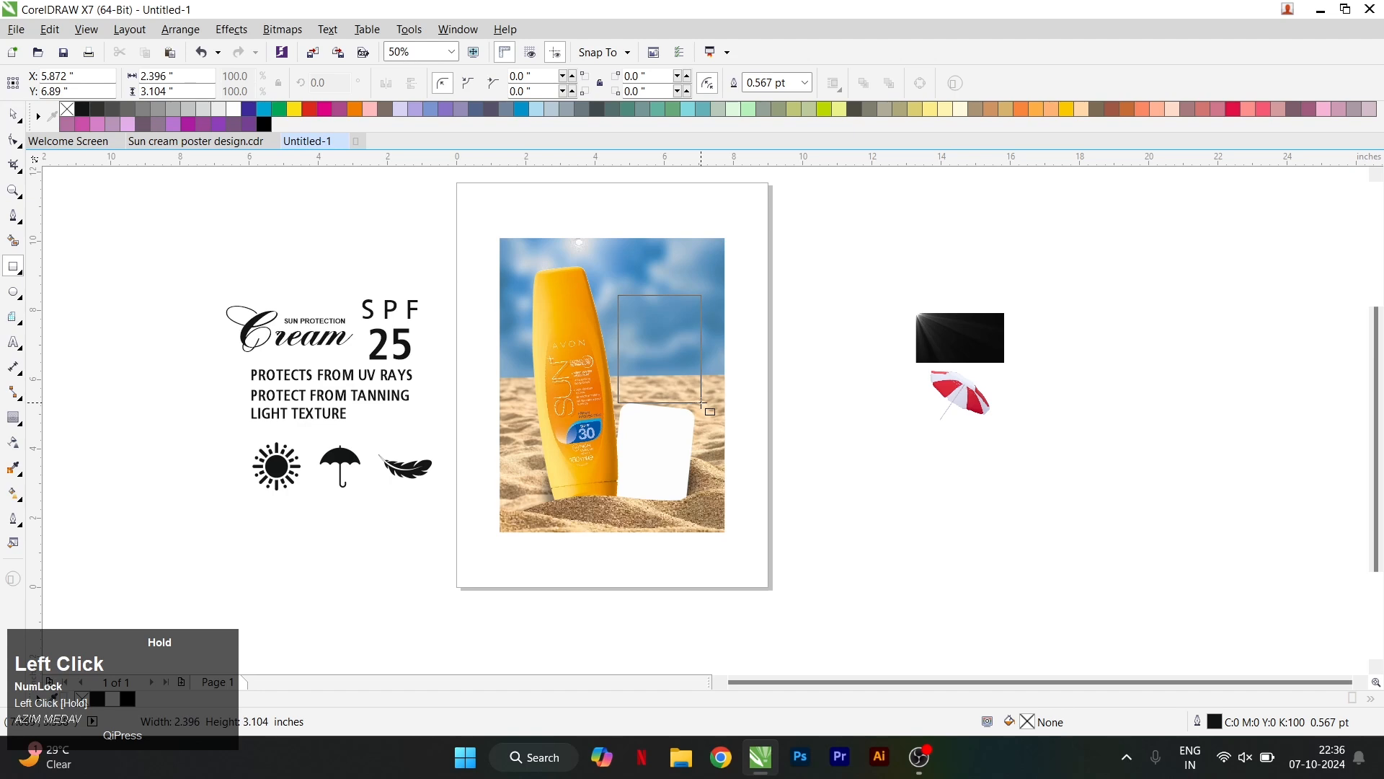
left_click_drag(700, 403, 701, 402)
Step: Select the poster frame and reopen its contents for editing
key("space")
left_click(676, 283)
scroll(676, 283, "up", 1)
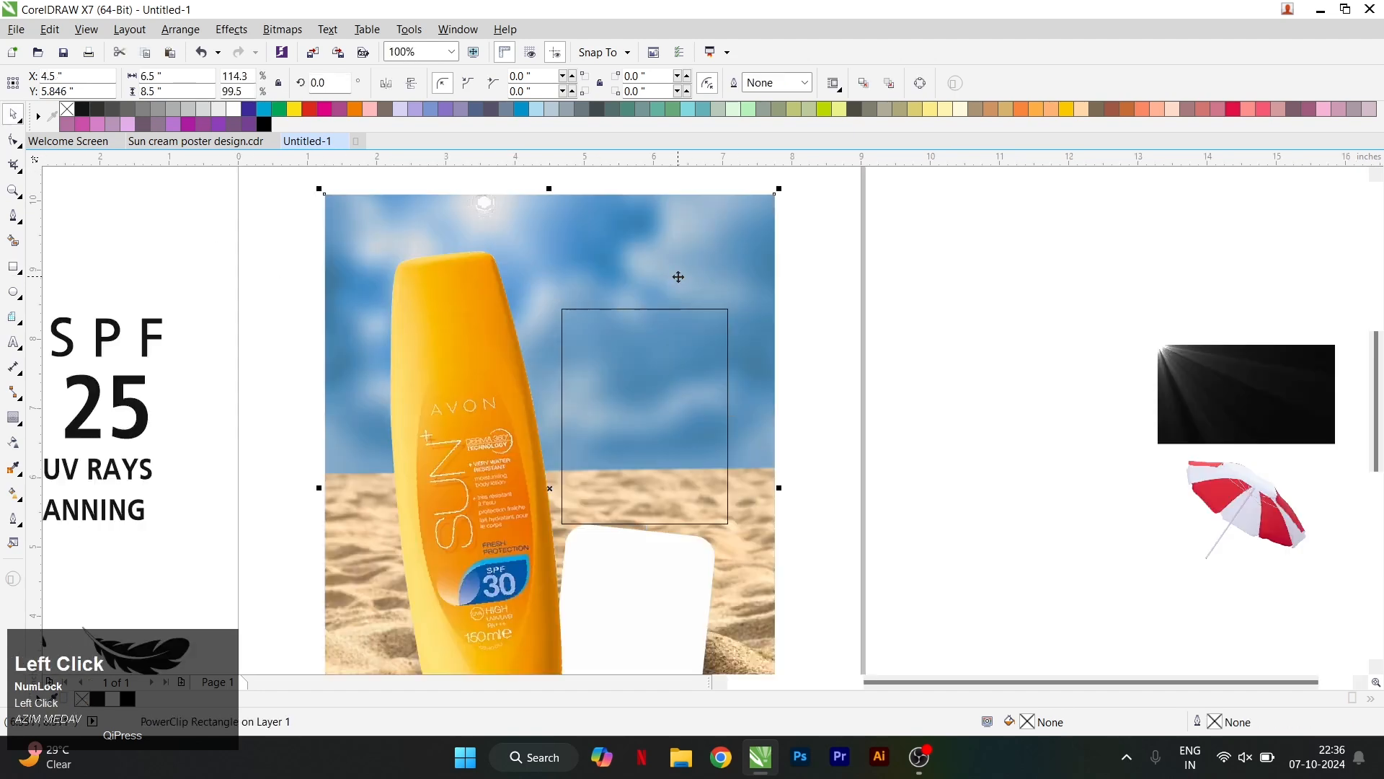
scroll(685, 335, "down", 1)
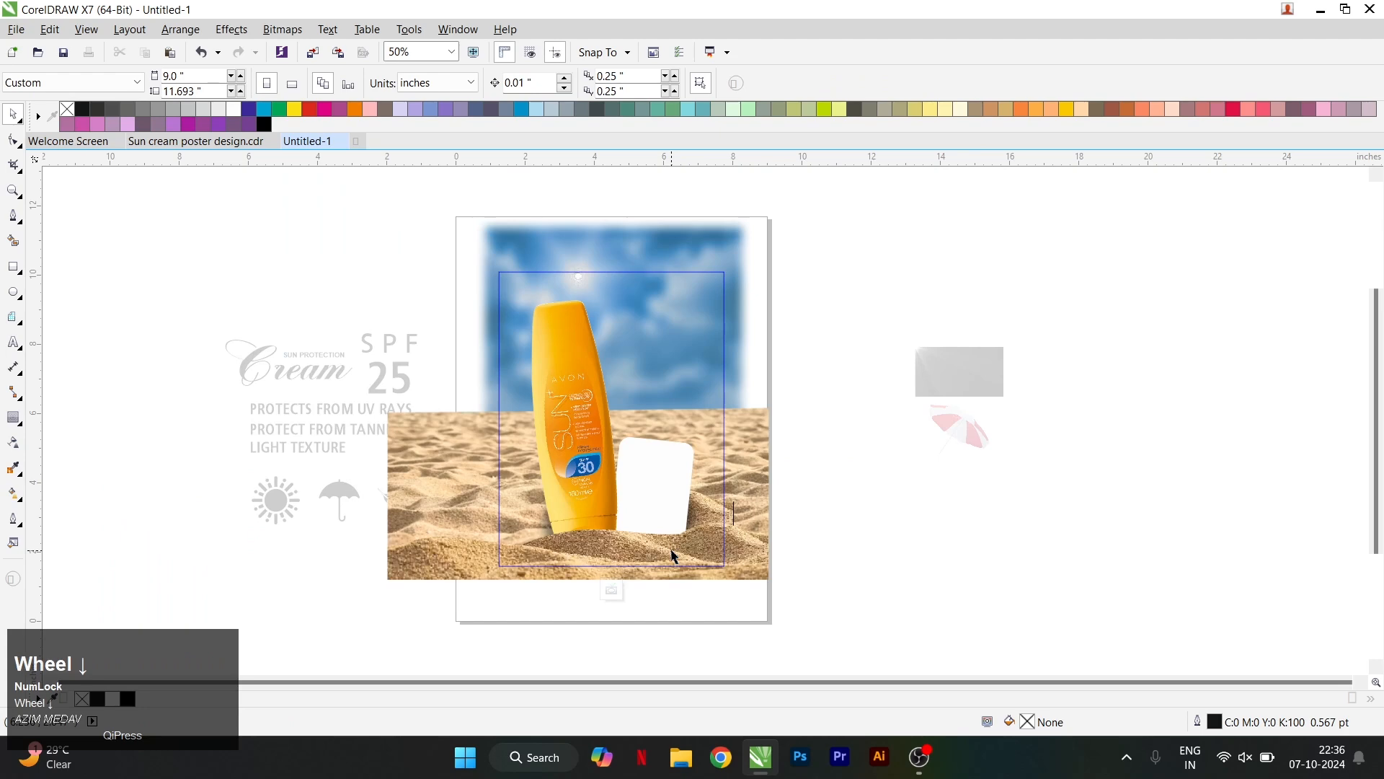
Step: Lower the sand photo's upper edge, reducing its height to about 4.37 in, and finish editing the poster frame's contents
left_click_drag(820, 407, 362, 621)
scroll(648, 473, "up", 1)
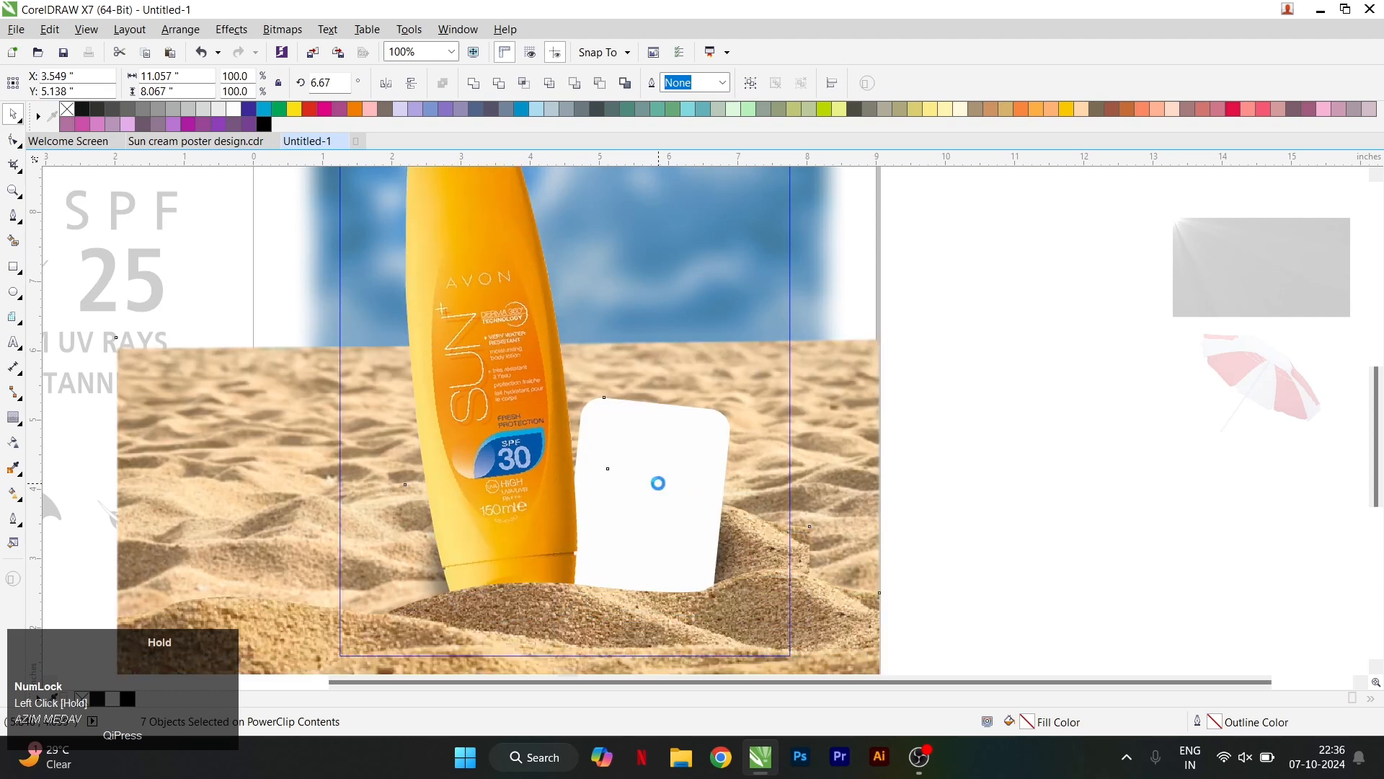
scroll(659, 476, "down", 1)
left_click(763, 424)
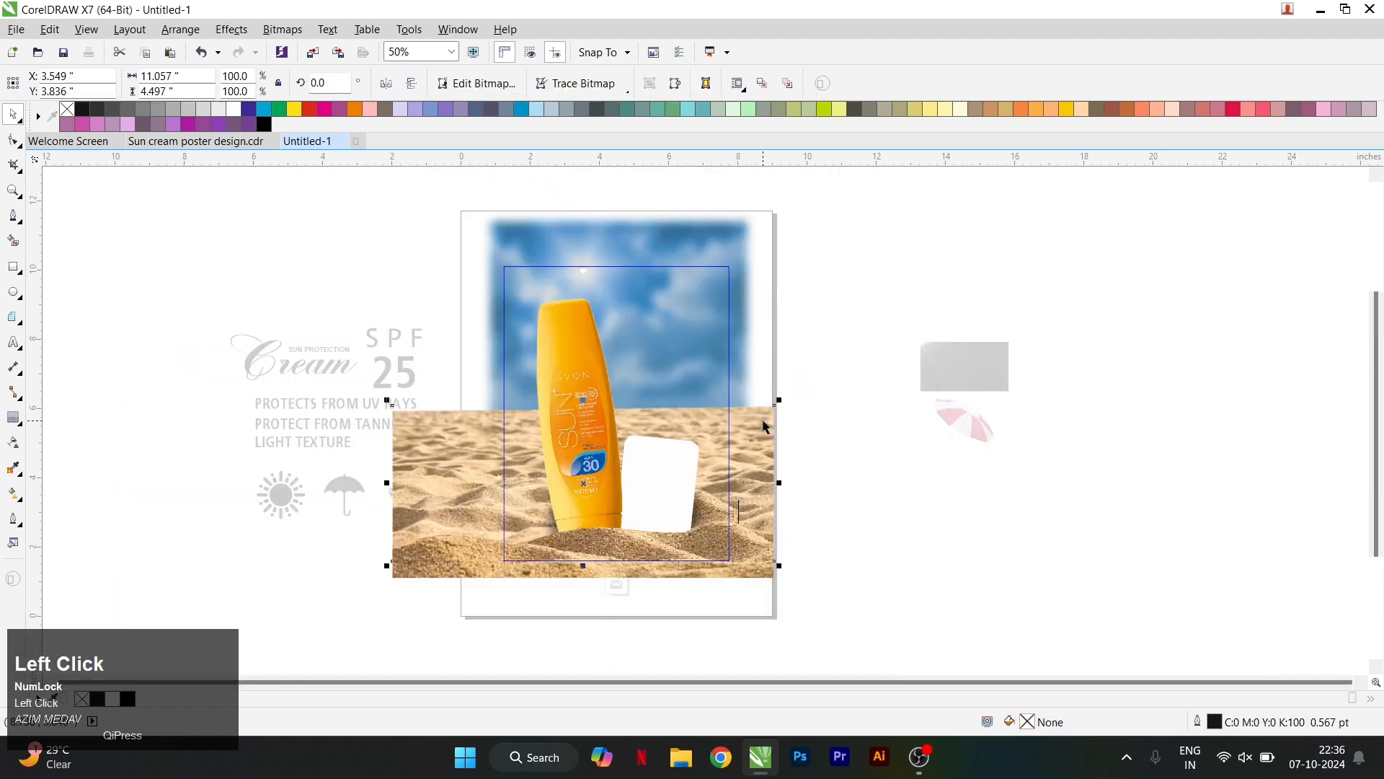
scroll(633, 435, "up", 1)
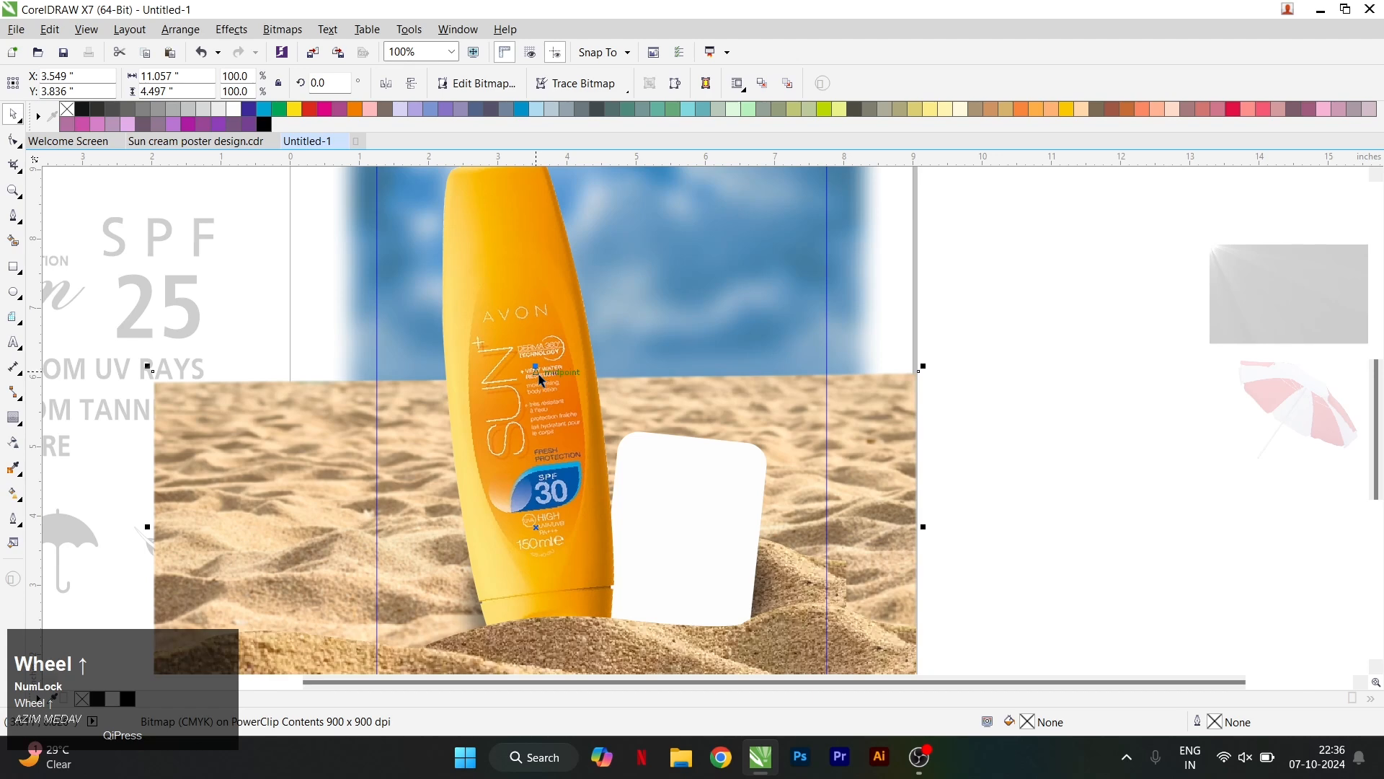
left_click_drag(540, 368, 539, 377)
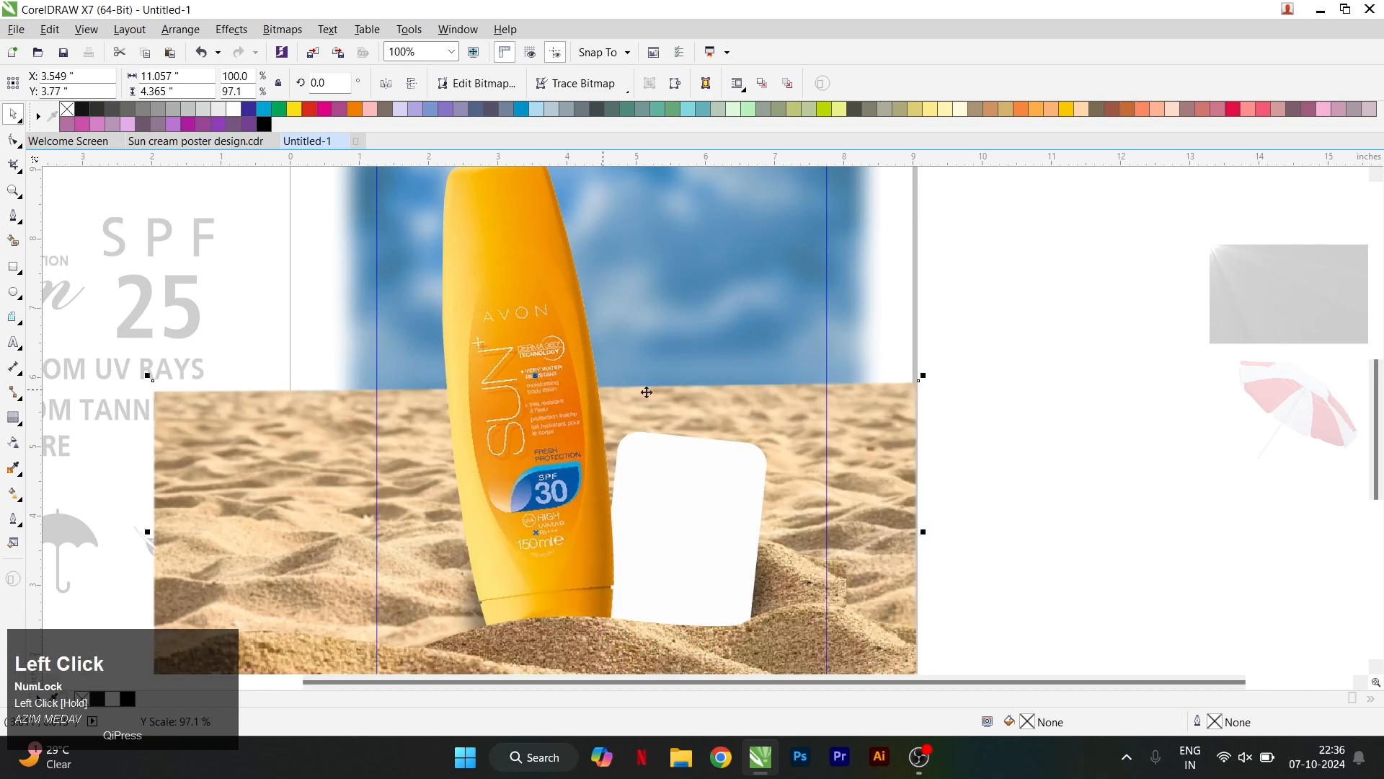
right_click(688, 392)
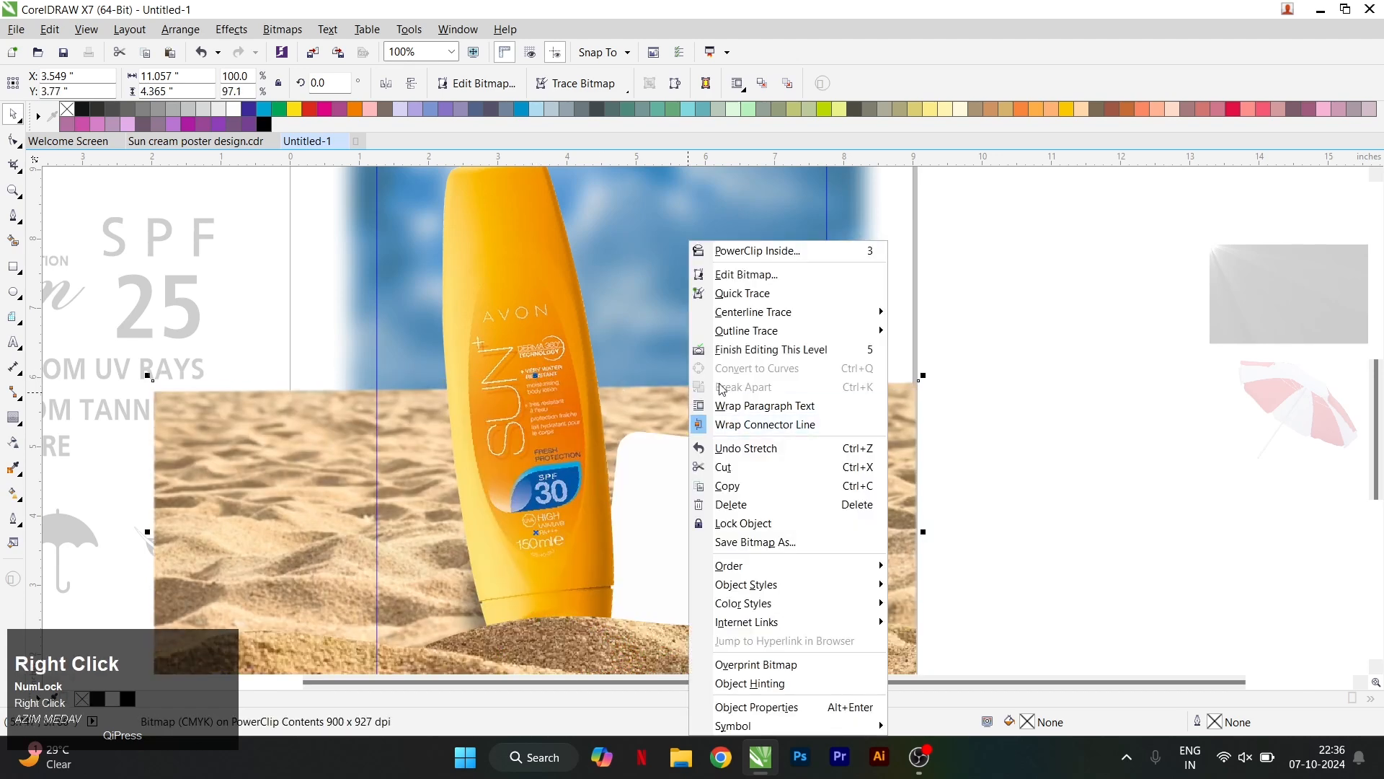
left_click(811, 361)
scroll(798, 404, "down", 1)
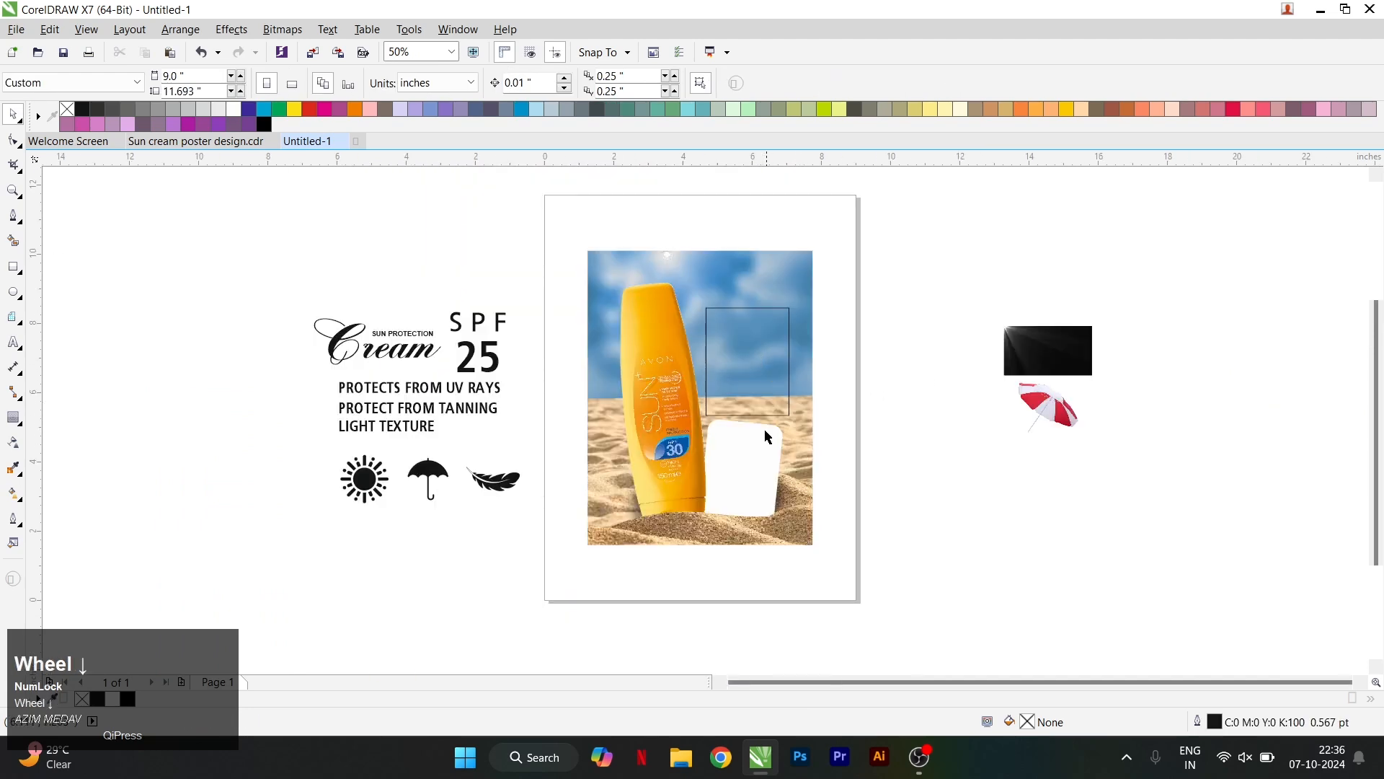
Step: Inside the poster frame, shrink the tilted white card to about 2.22 × 2.83 in, nudge it into place and finish editing
left_click(767, 443)
right_click(773, 433)
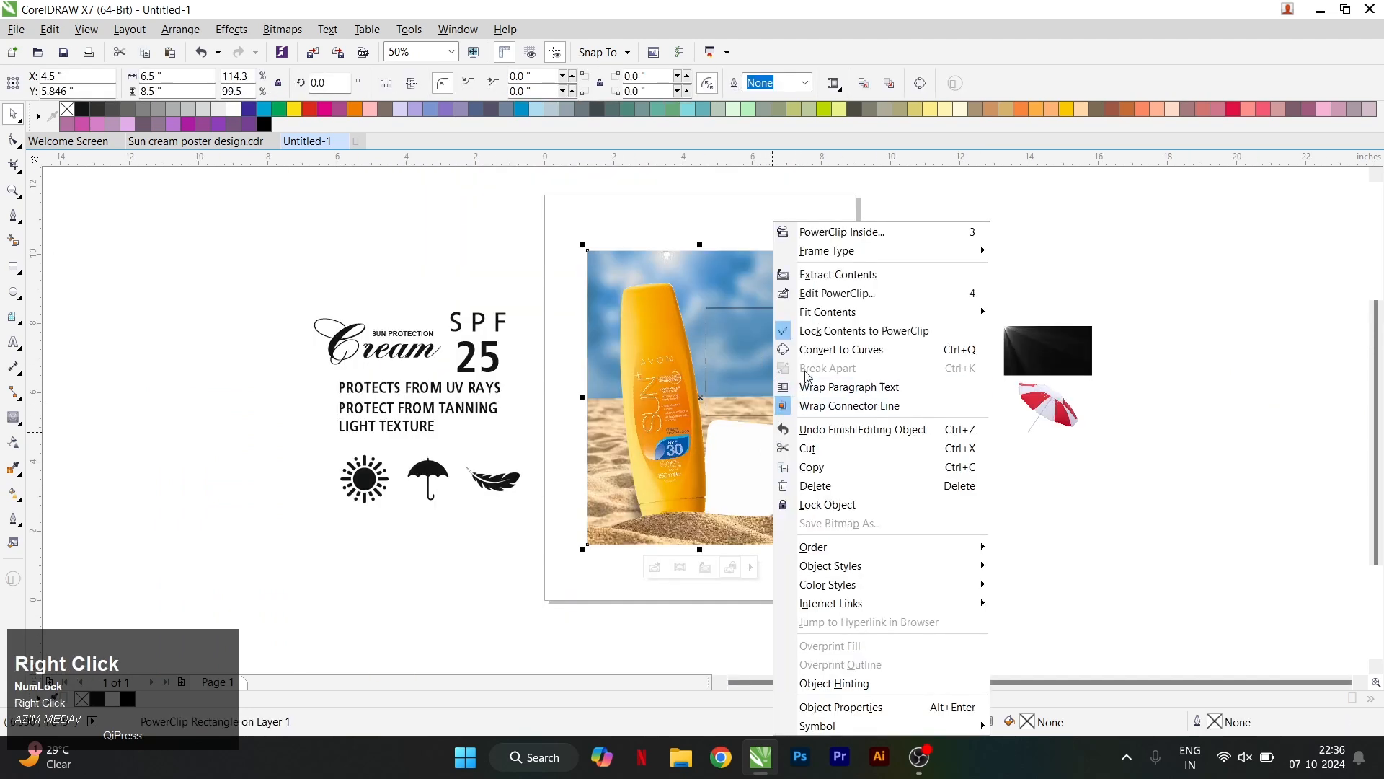
left_click(809, 294)
left_click(750, 447)
scroll(789, 416, "up", 1)
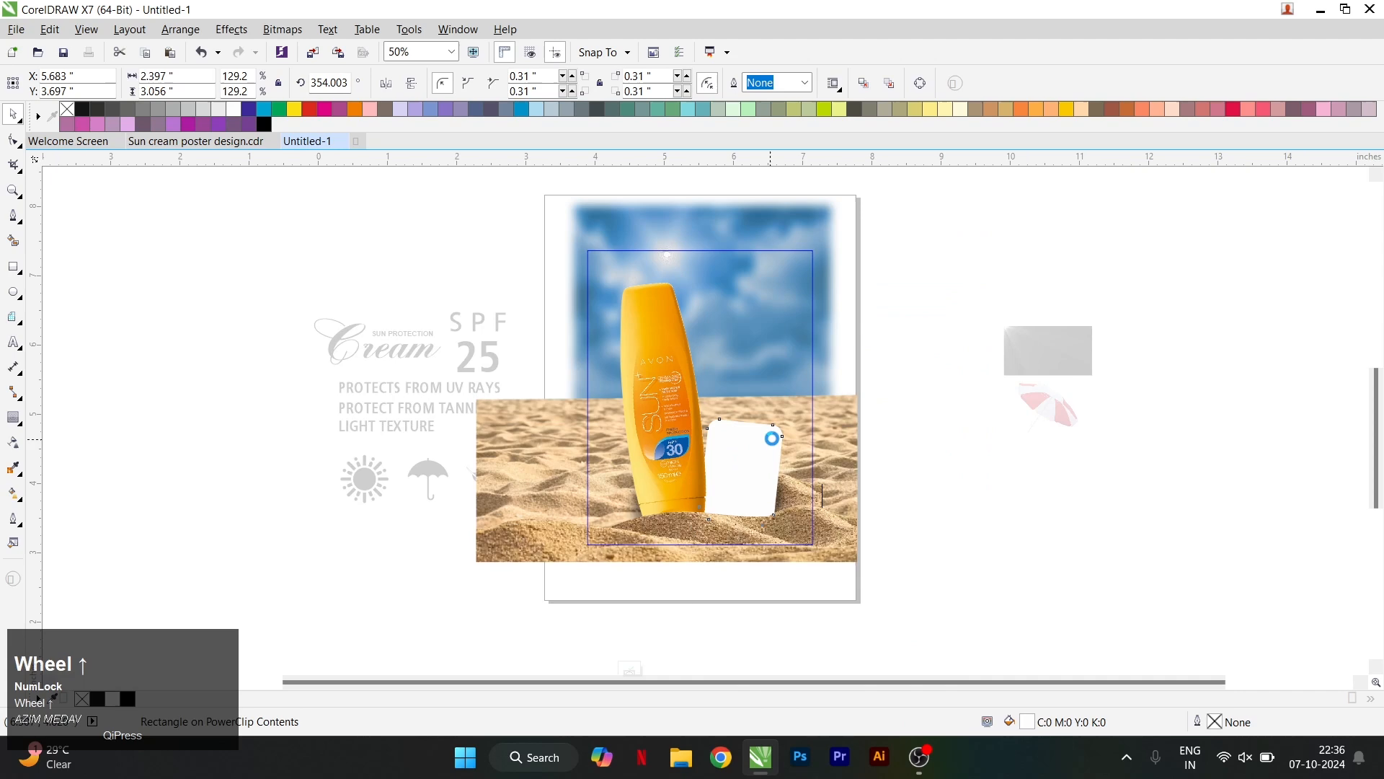
left_click_drag(797, 395, 785, 412)
left_click_drag(757, 463, 767, 460)
key("5")
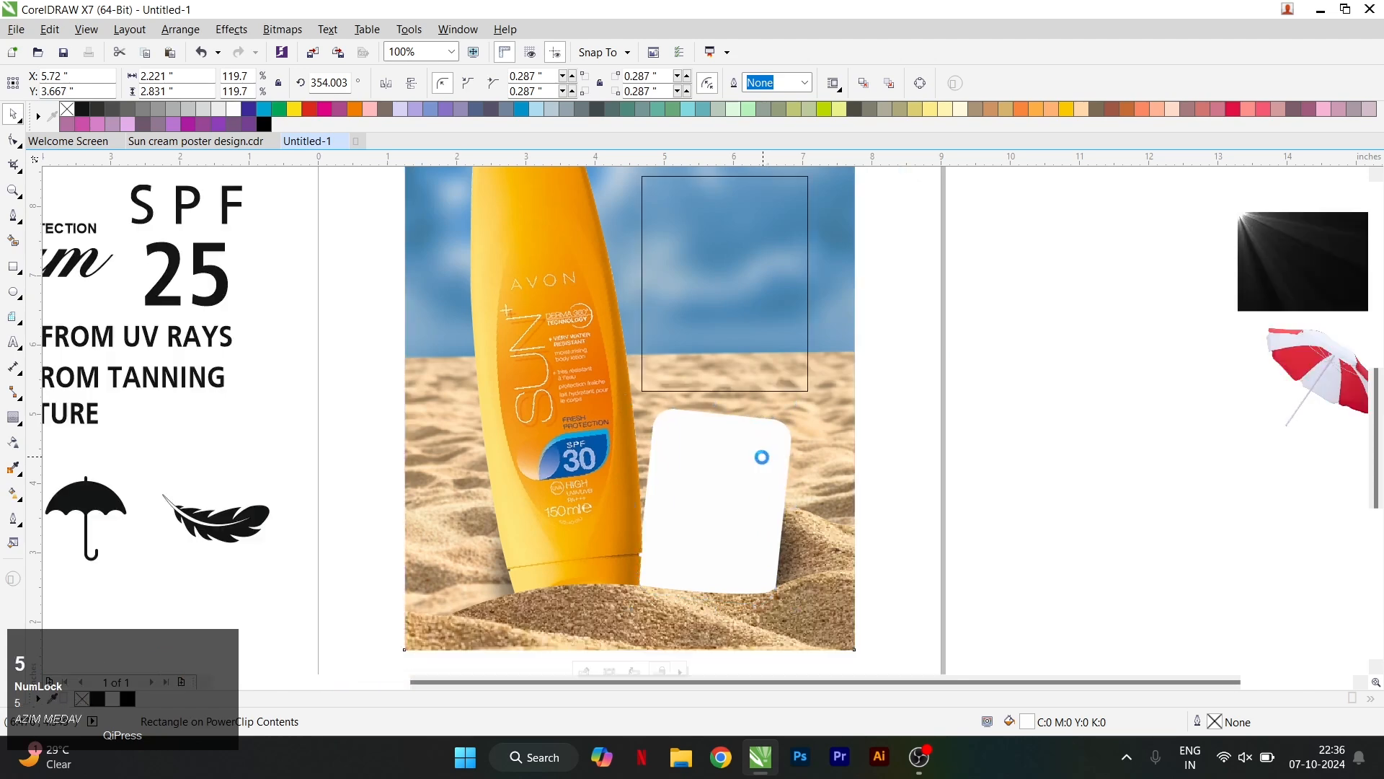
Step: Round the corners of the rectangle above the card to about 0.23 in, fill it white and remove its outline
scroll(763, 458, "down", 1)
left_click(762, 384)
left_click(14, 141)
scroll(709, 324, "up", 1)
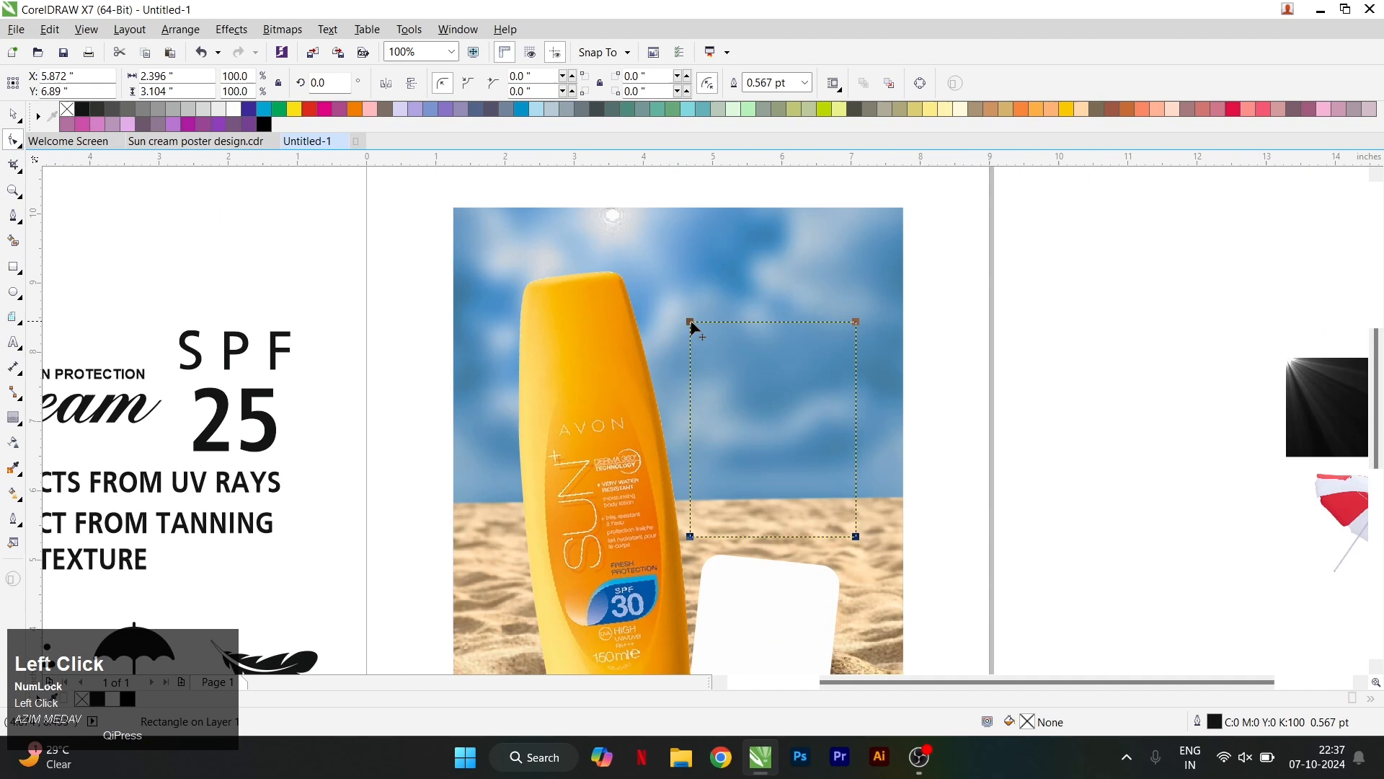
left_click_drag(691, 326, 705, 336)
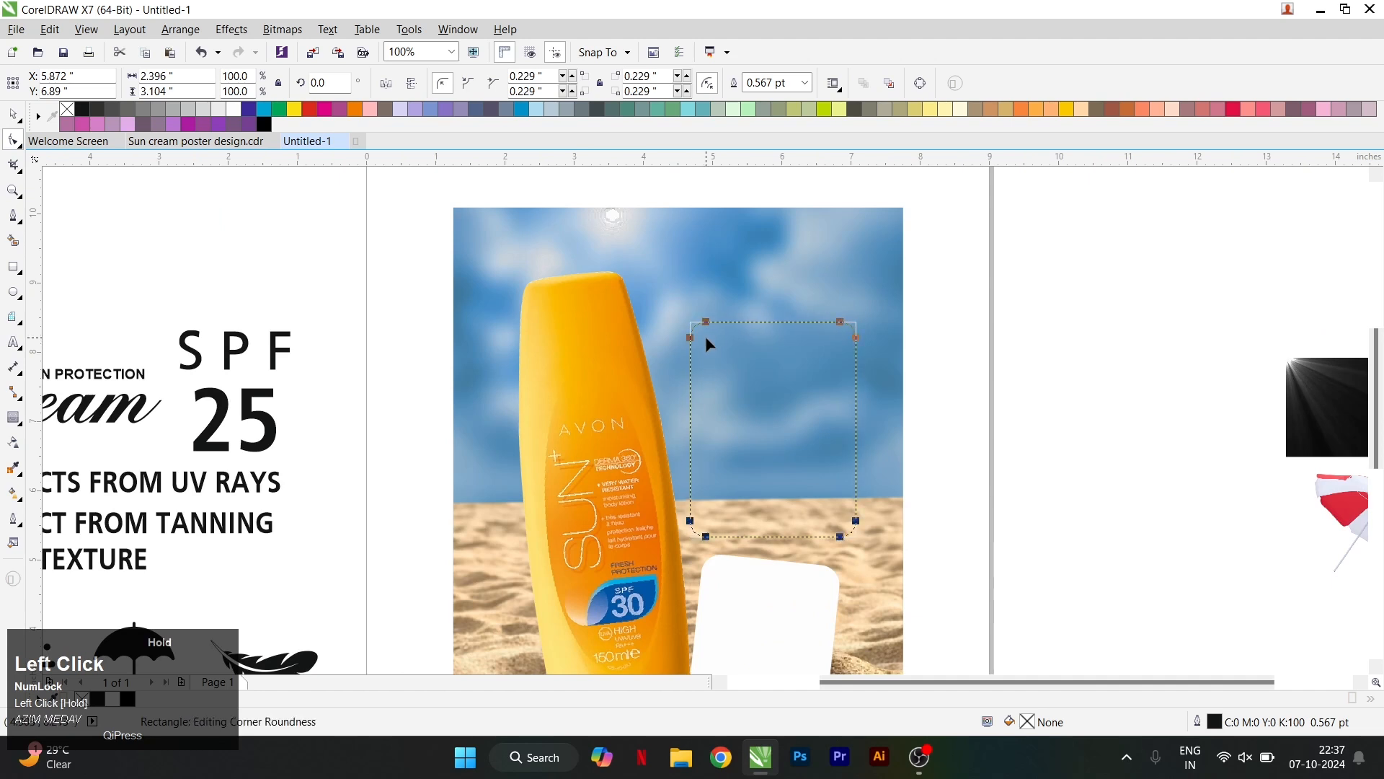
left_click(237, 110)
right_click(67, 109)
key("space")
scroll(788, 400, "down", 1)
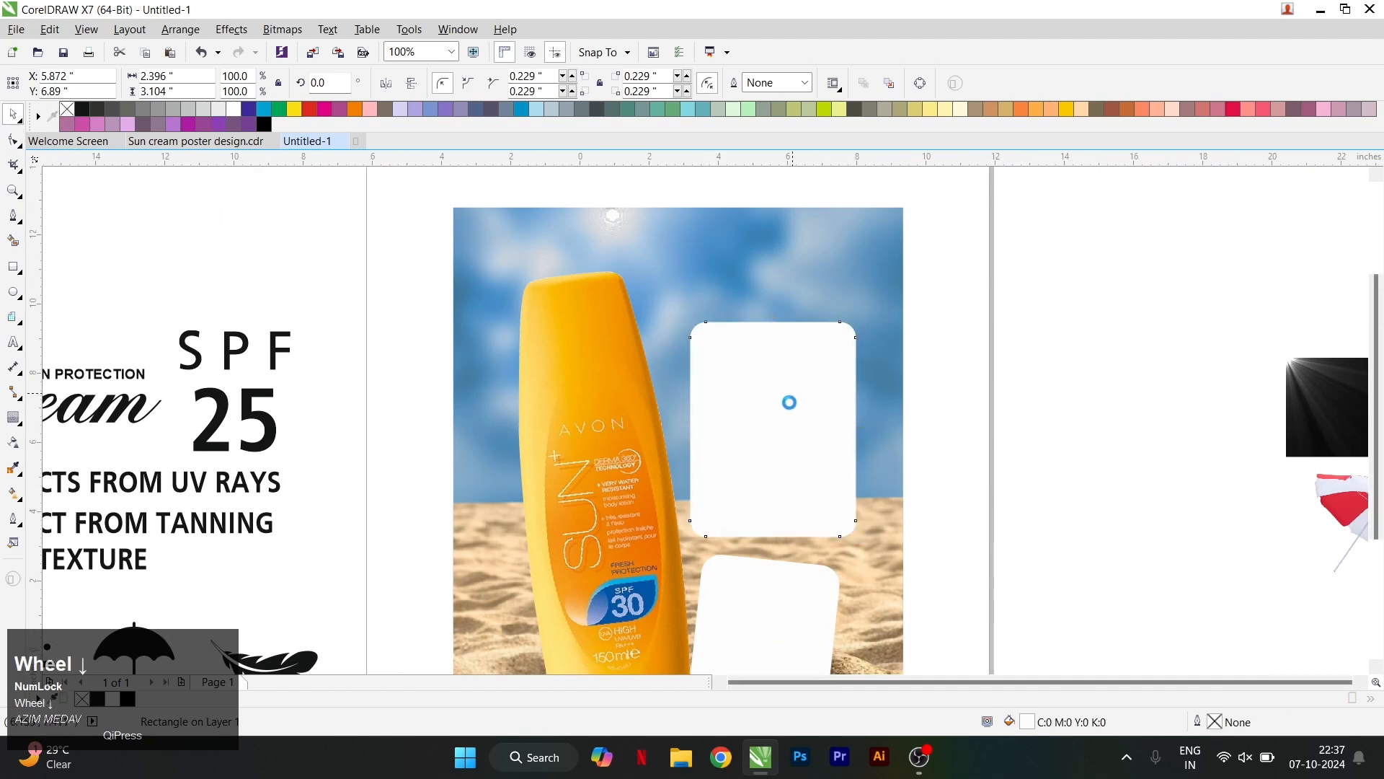
Step: Scale the upper white card to about 2.29 × 2.97 in and shift it toward the poster's right edge
scroll(792, 430, "up", 1)
left_click_drag(790, 430, 810, 420)
scroll(831, 375, "down", 1)
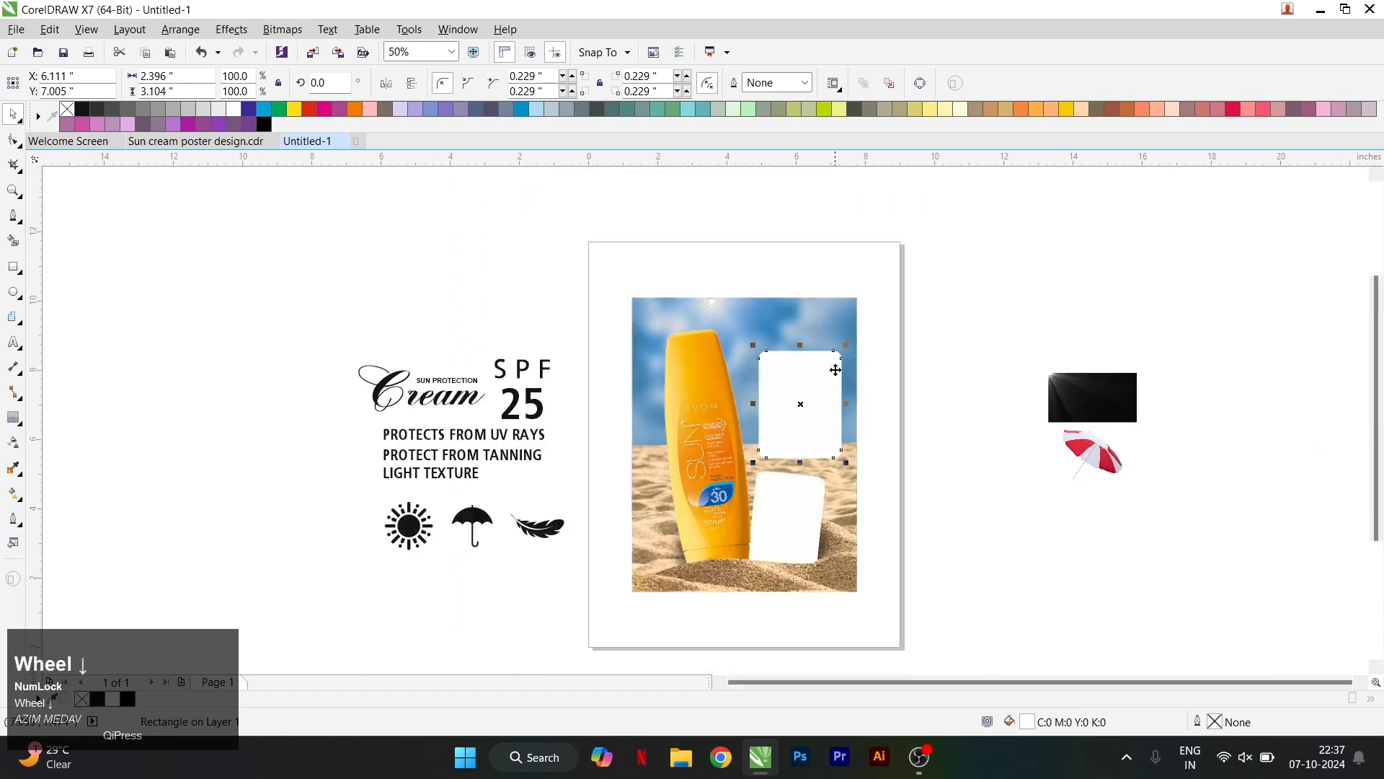
scroll(848, 354, "up", 1)
mouse_move(847, 336)
left_mouse_down()
mouse_move(850, 359)
mouse_move(841, 342)
left_mouse_up()
left_click_drag(798, 408, 810, 407)
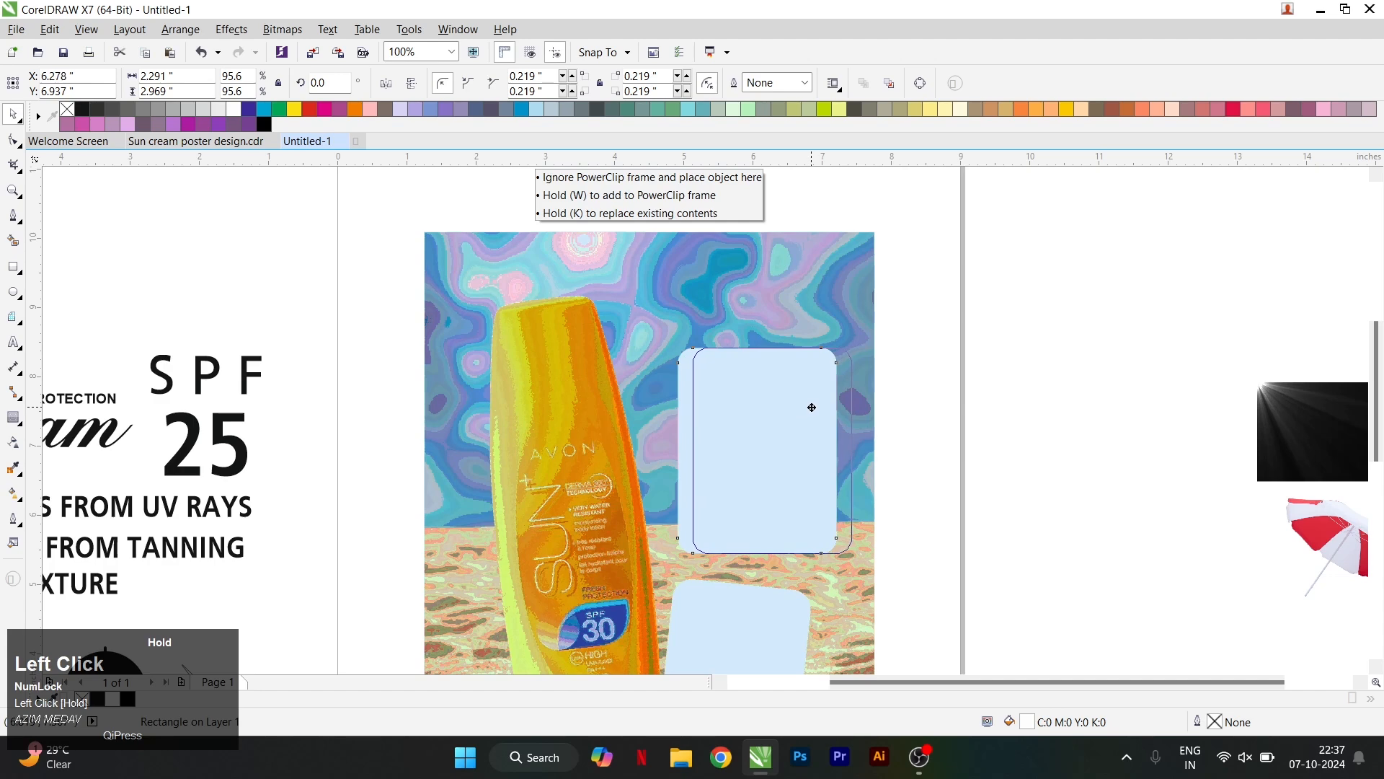
left_click_drag(813, 407, 812, 408)
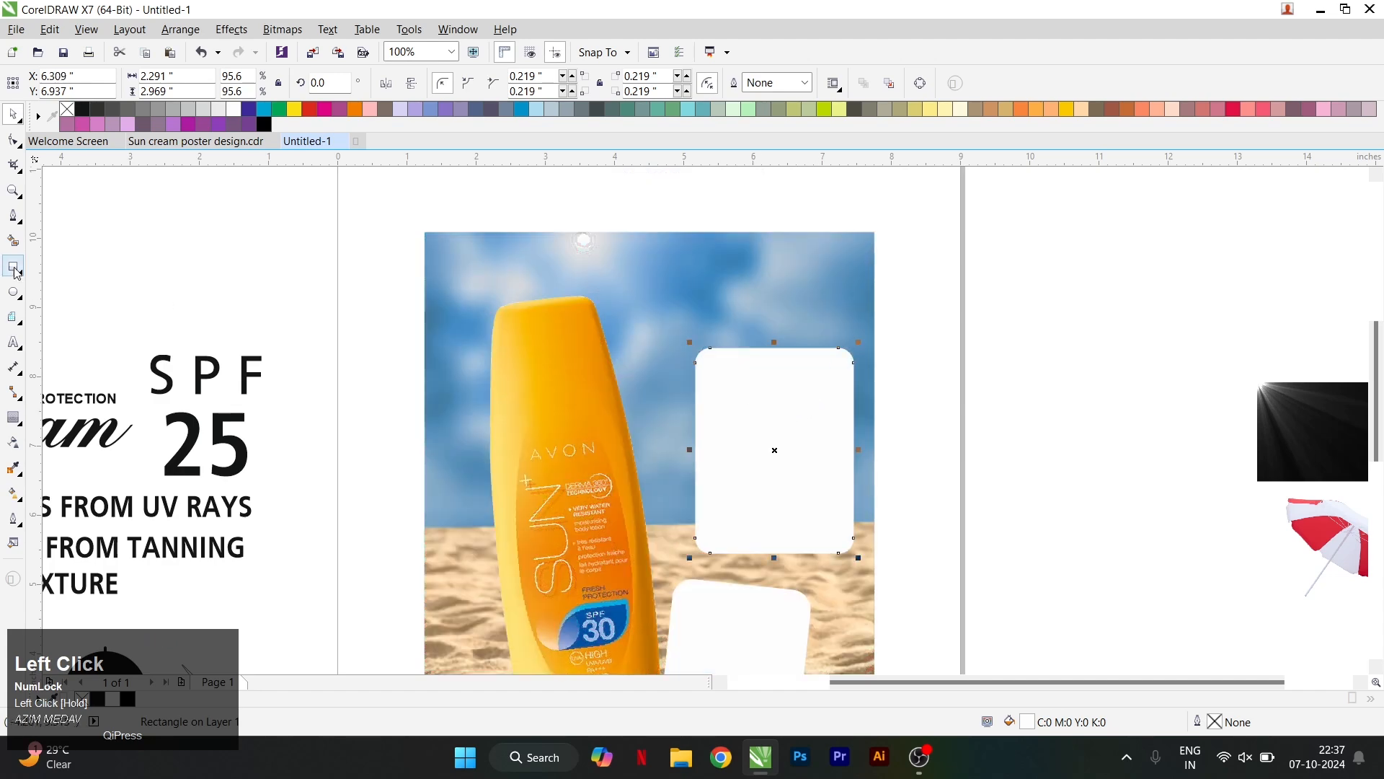
Step: Draw a circle about 0.39 in across over the left edge of the upper card, near its top
left_click(14, 292)
scroll(692, 395, "up", 2)
left_click_drag(625, 358, 678, 410)
key("space")
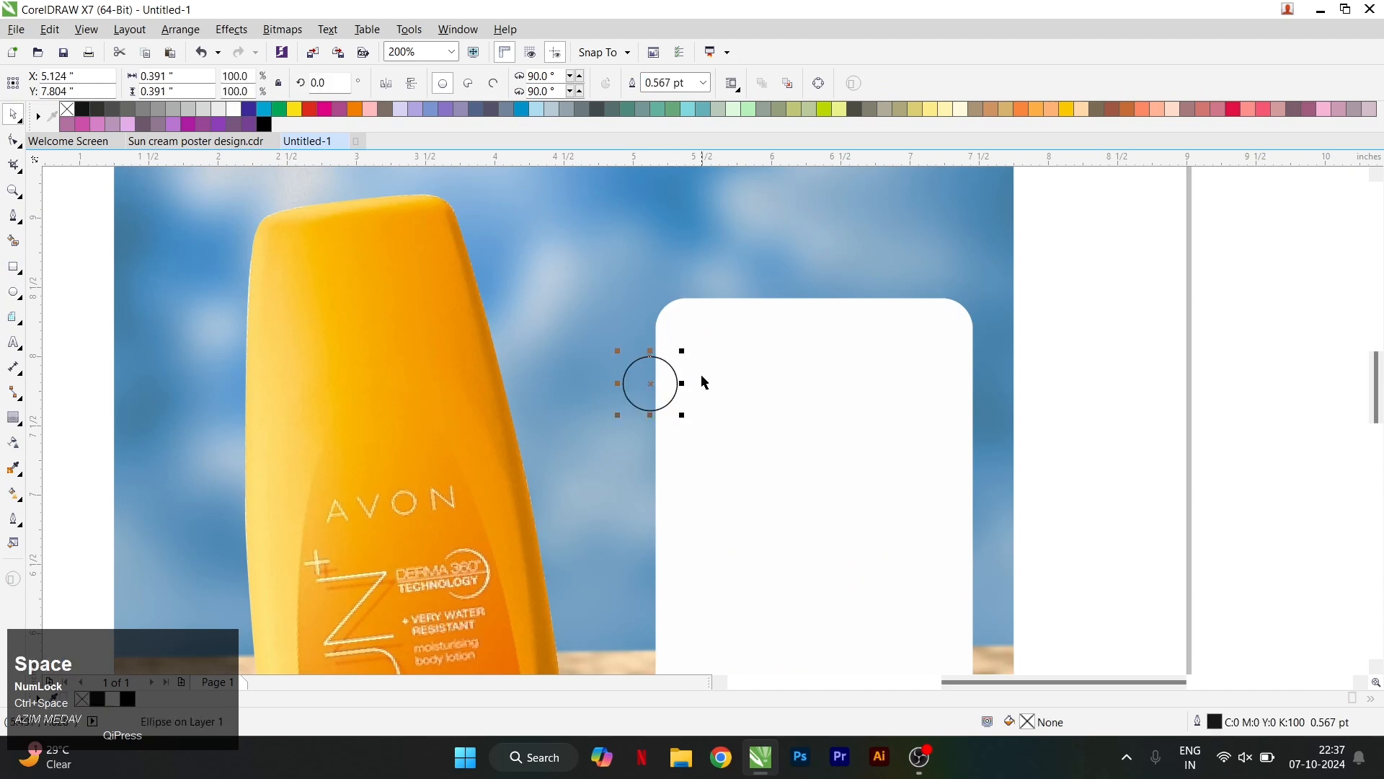
Step: Draw a horizontal straight line about 1.55 in long along the top edge of the upper card
left_click(12, 222)
left_click(72, 214)
left_click(707, 298)
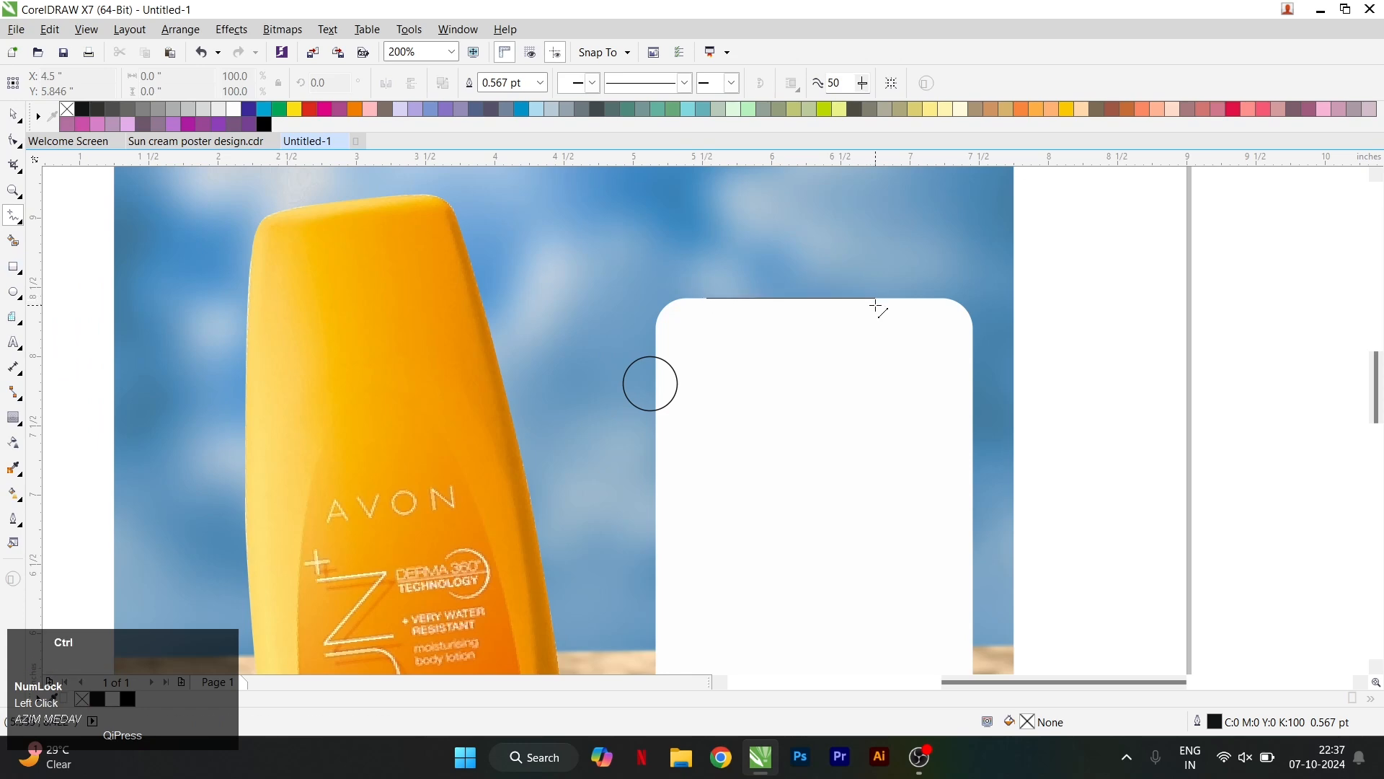
left_click(920, 298)
key("space")
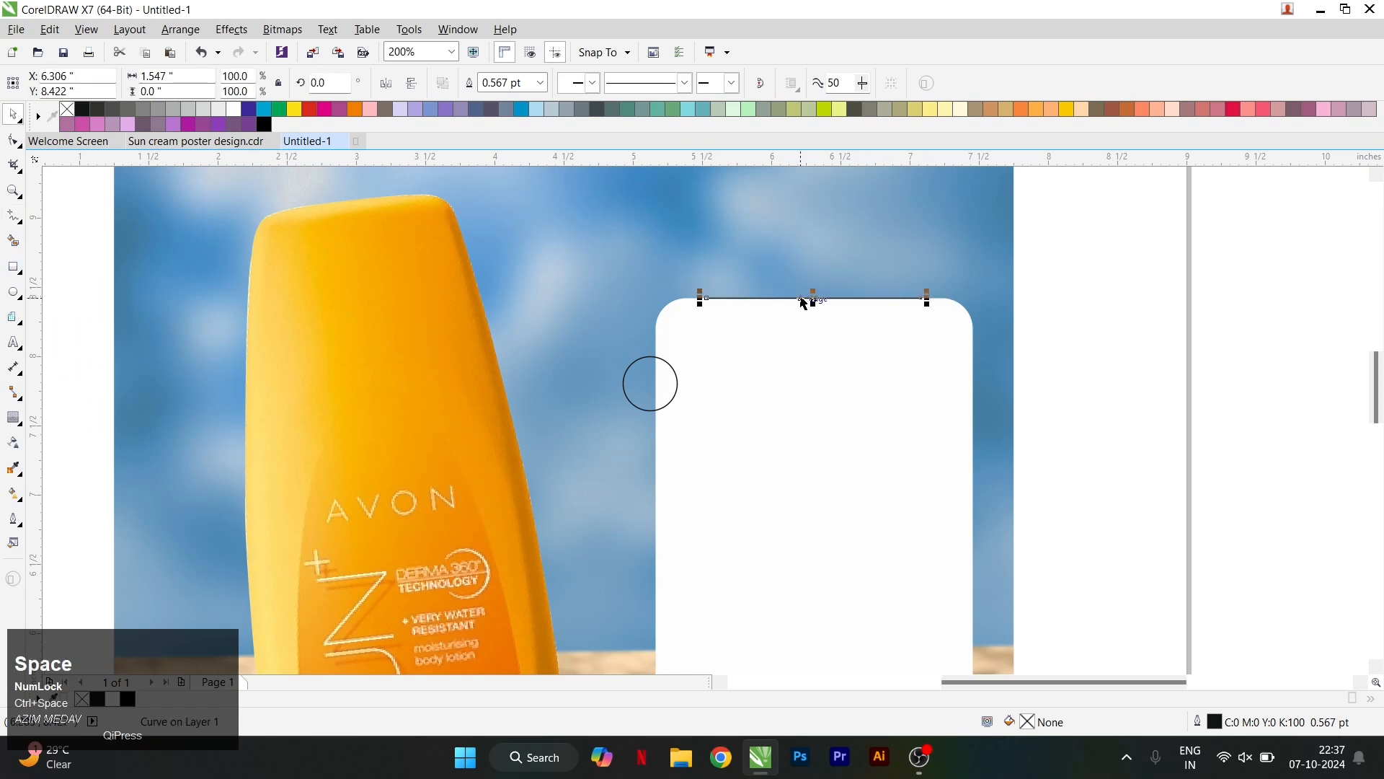
Step: Duplicate the line onto the bottom edge of the upper card
right_click(813, 299)
left_click(862, 436)
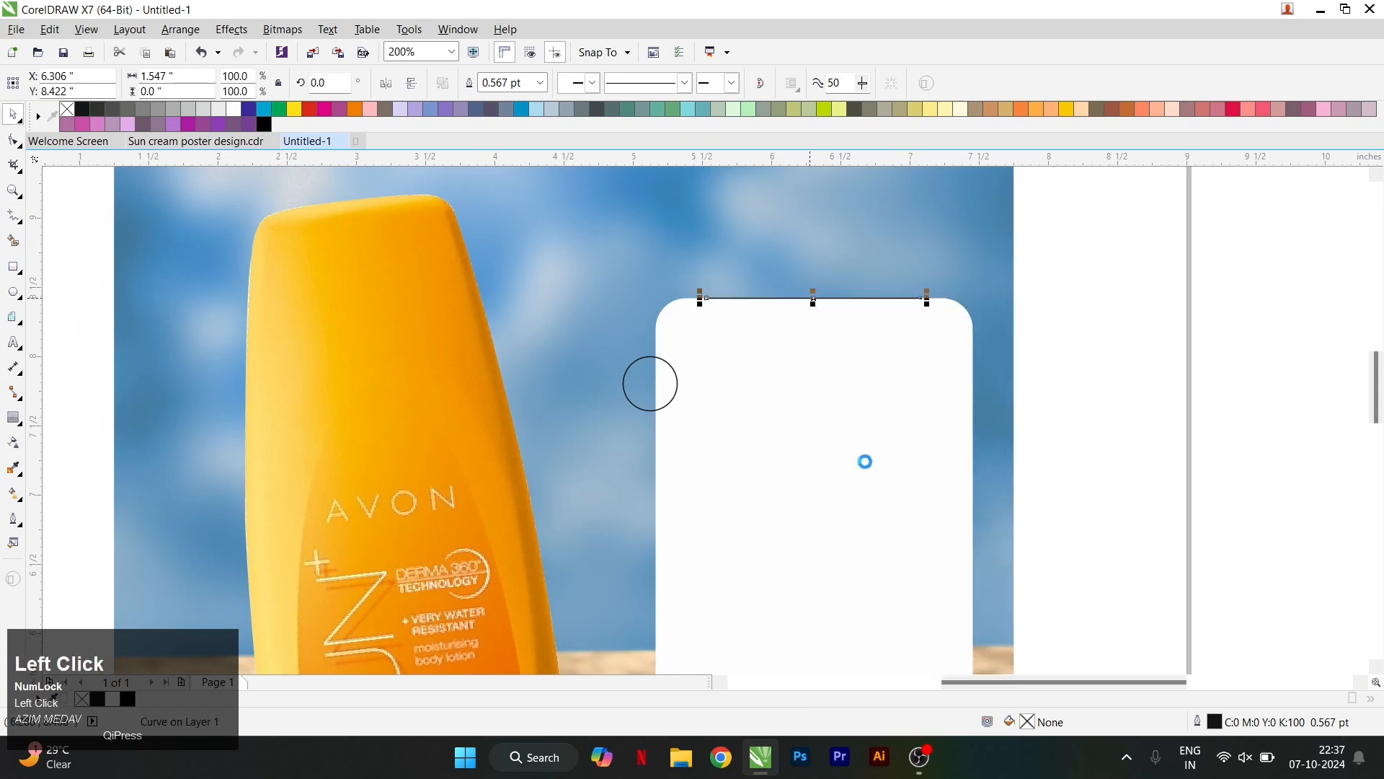
right_click(863, 437)
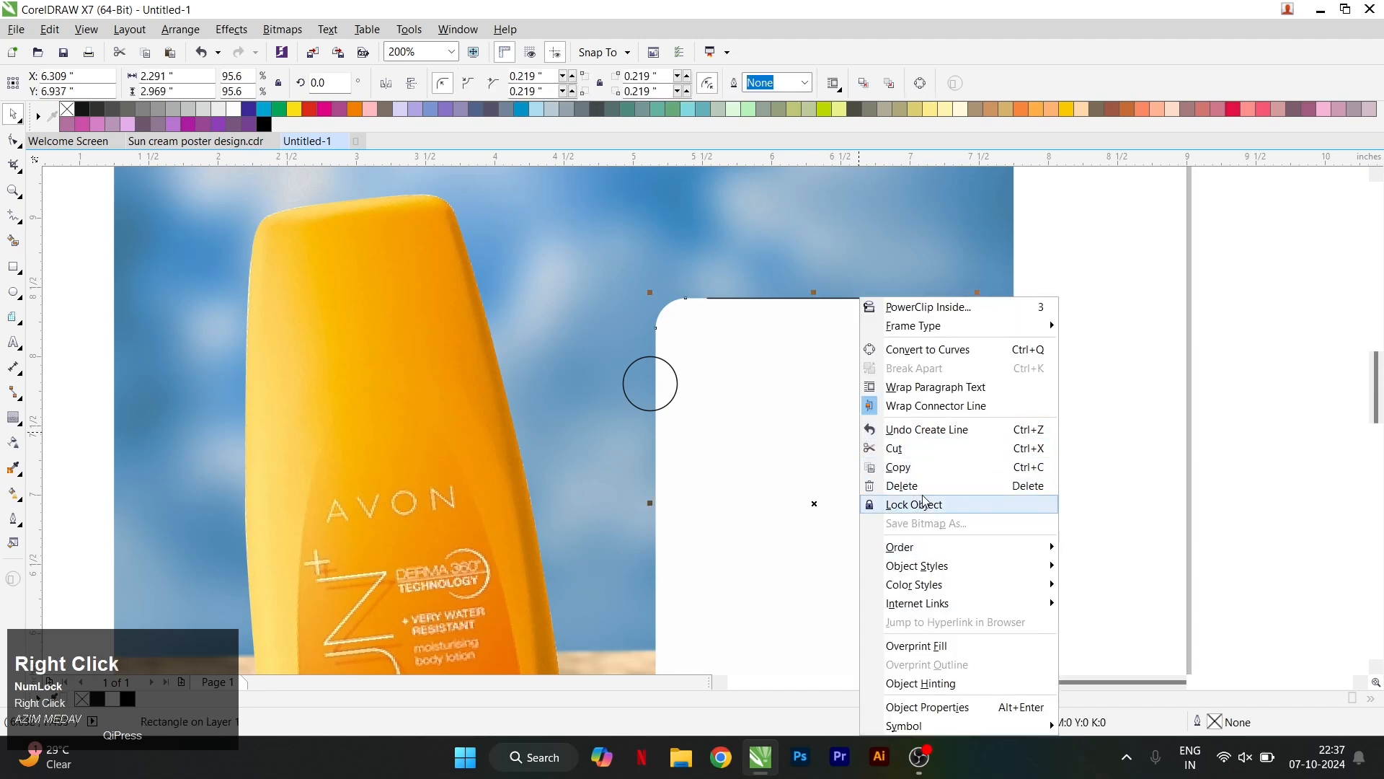
left_click(1151, 406)
right_click(1151, 406)
left_click(1190, 506)
left_click(853, 399, "shift")
Step: Blend the lines on the upper card's top and bottom edges with 2 intermediate steps
left_click(923, 299)
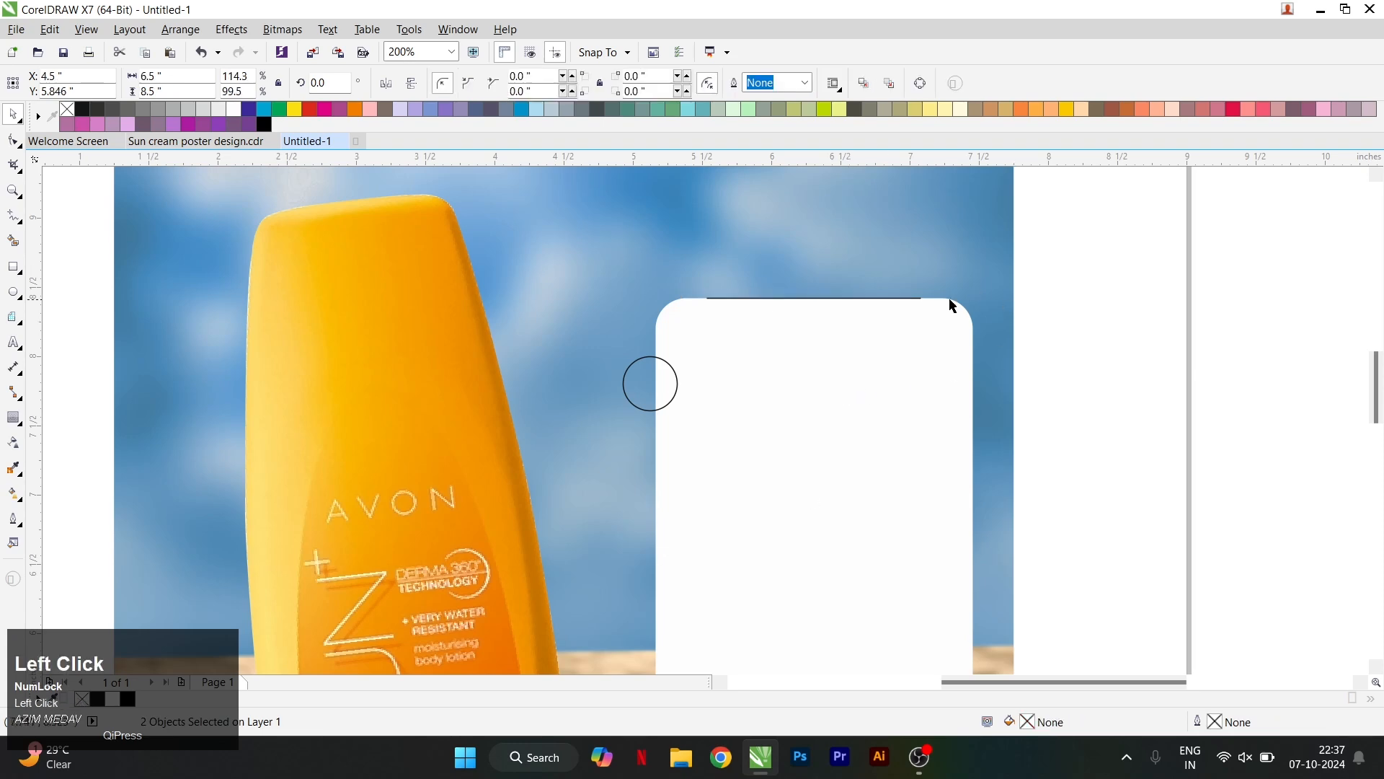
left_click(18, 424)
left_click(66, 453)
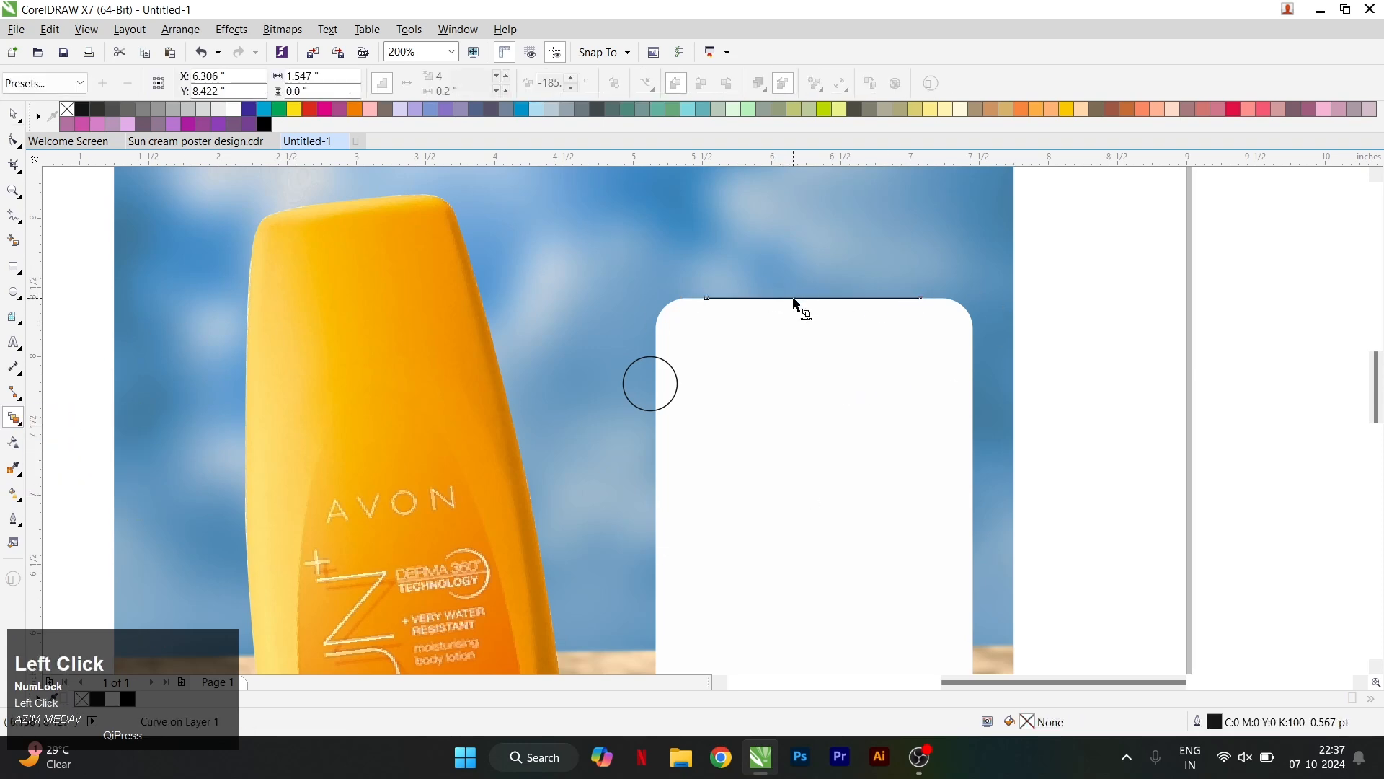
scroll(797, 306, "down", 2)
scroll(748, 238, "up", 1)
left_click_drag(746, 226, 736, 429)
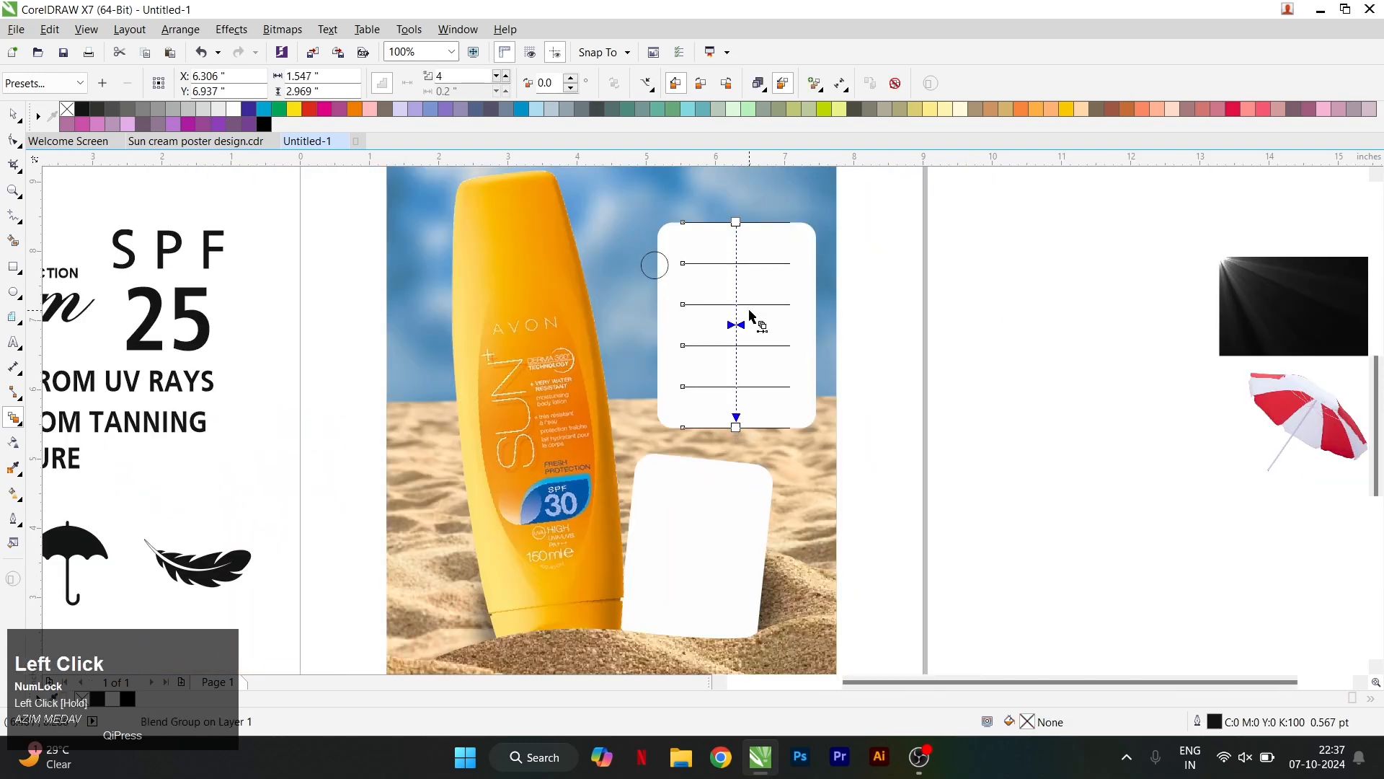
type("2")
key("Return")
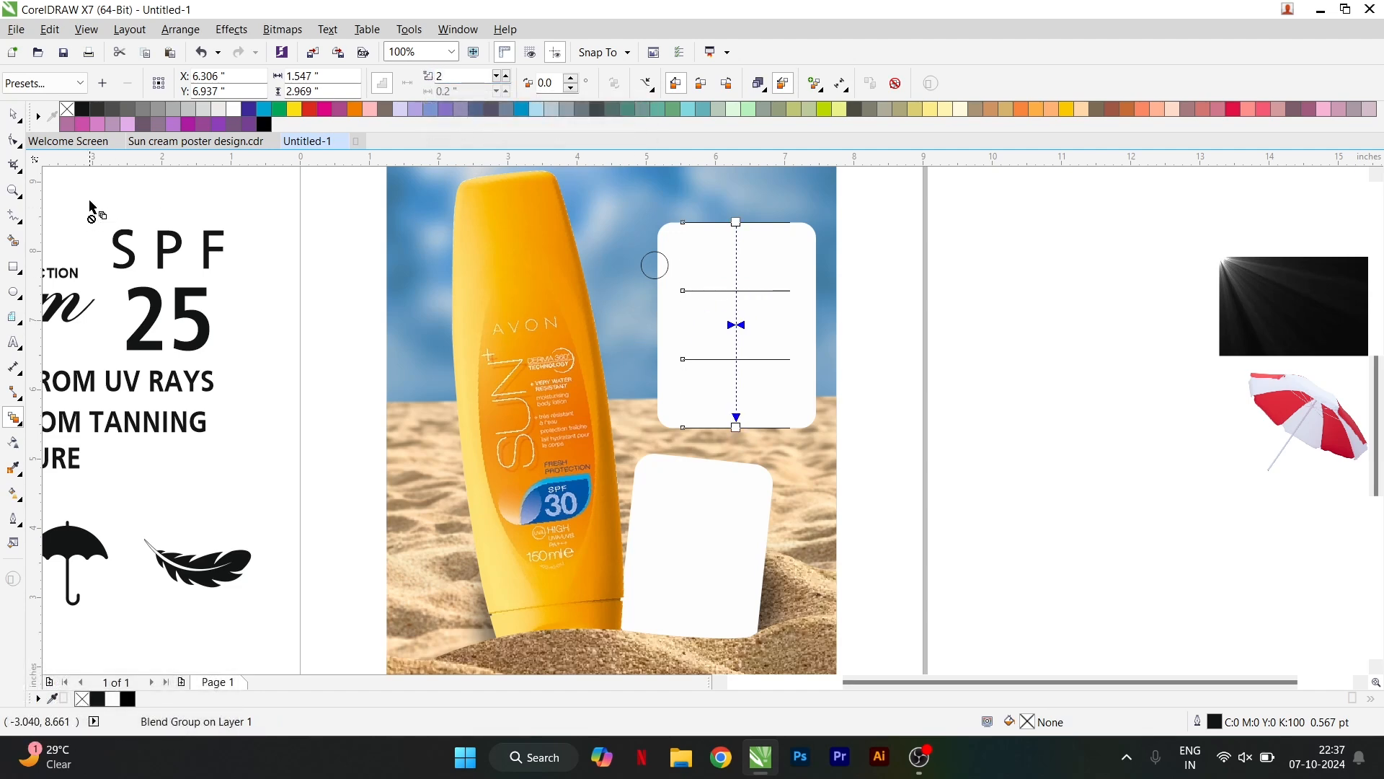
Step: Break the blend apart and delete the lines on the card's top and bottom edges, keeping the two inner dividers
left_click(13, 113)
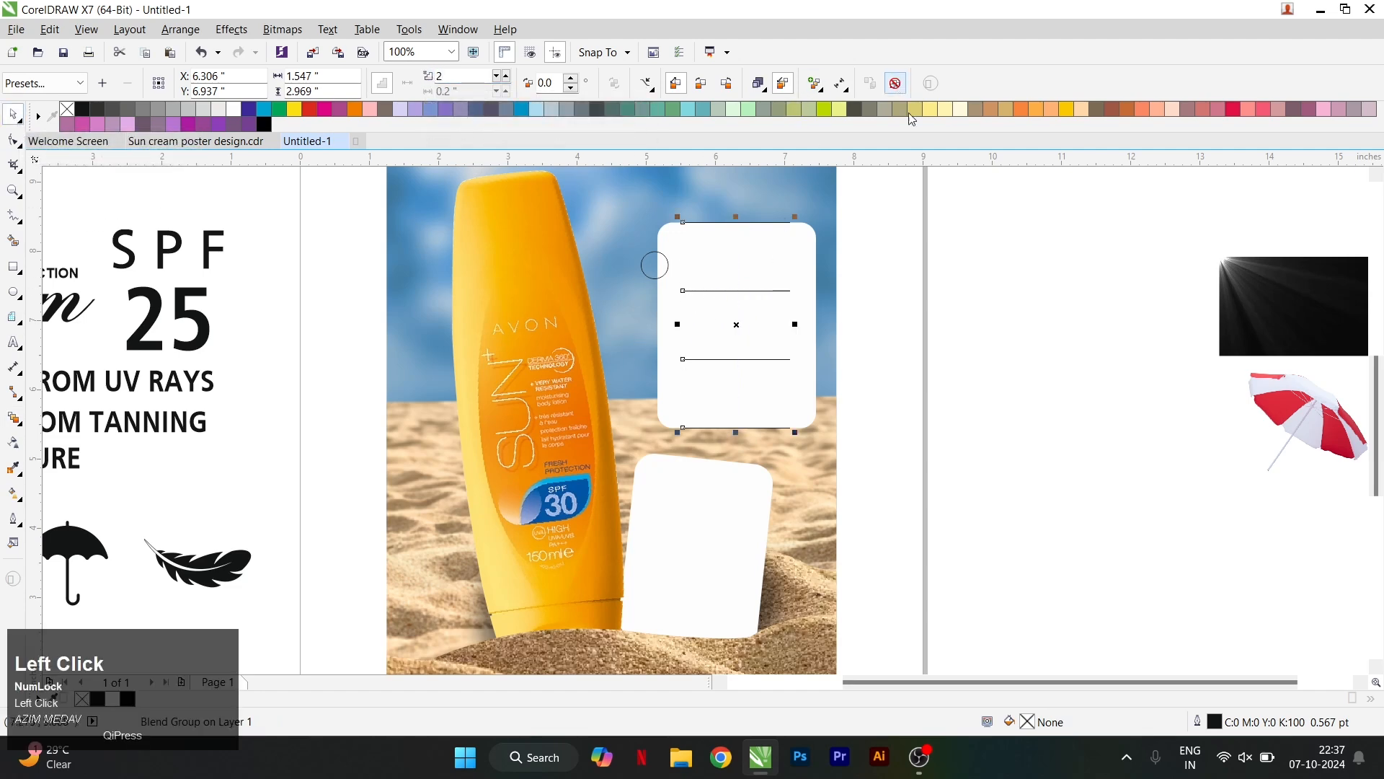
right_click(749, 290)
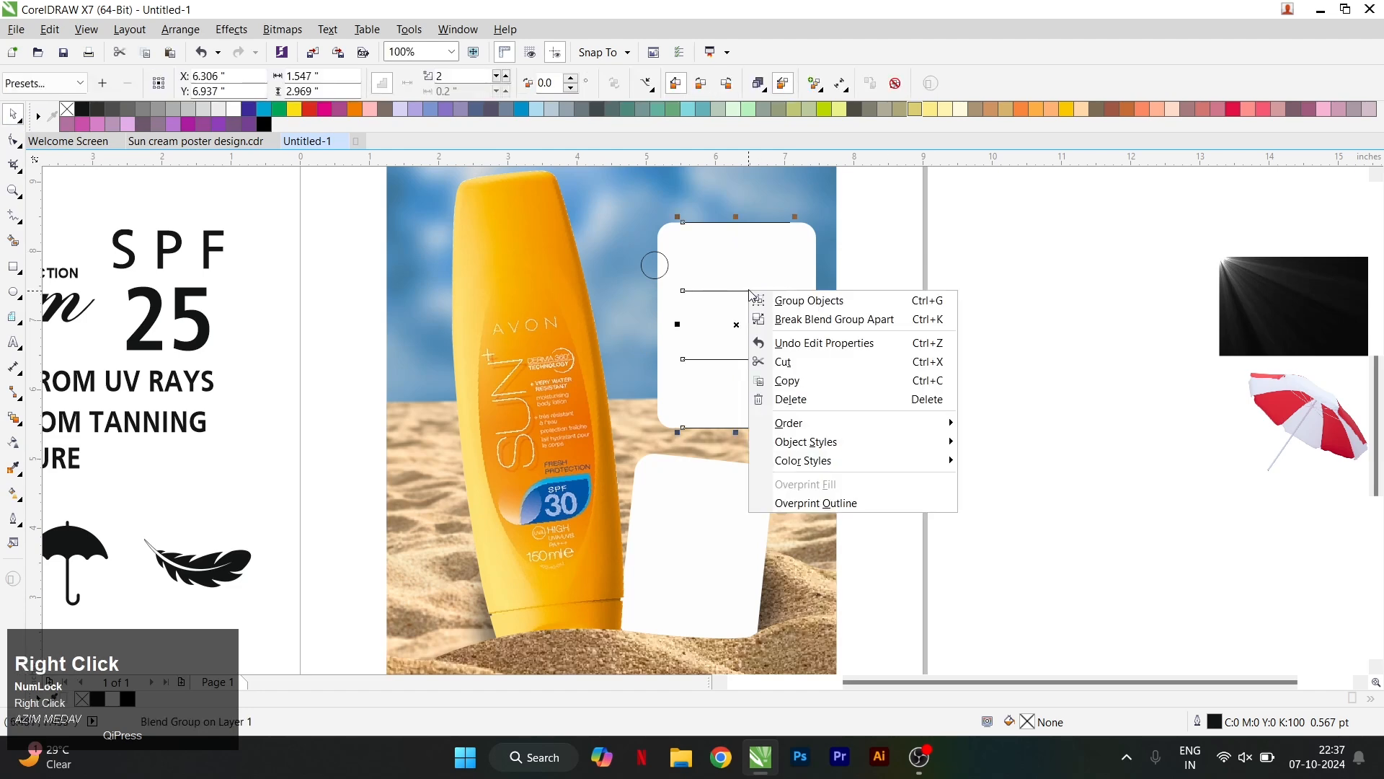
left_click(815, 319)
left_click(773, 225)
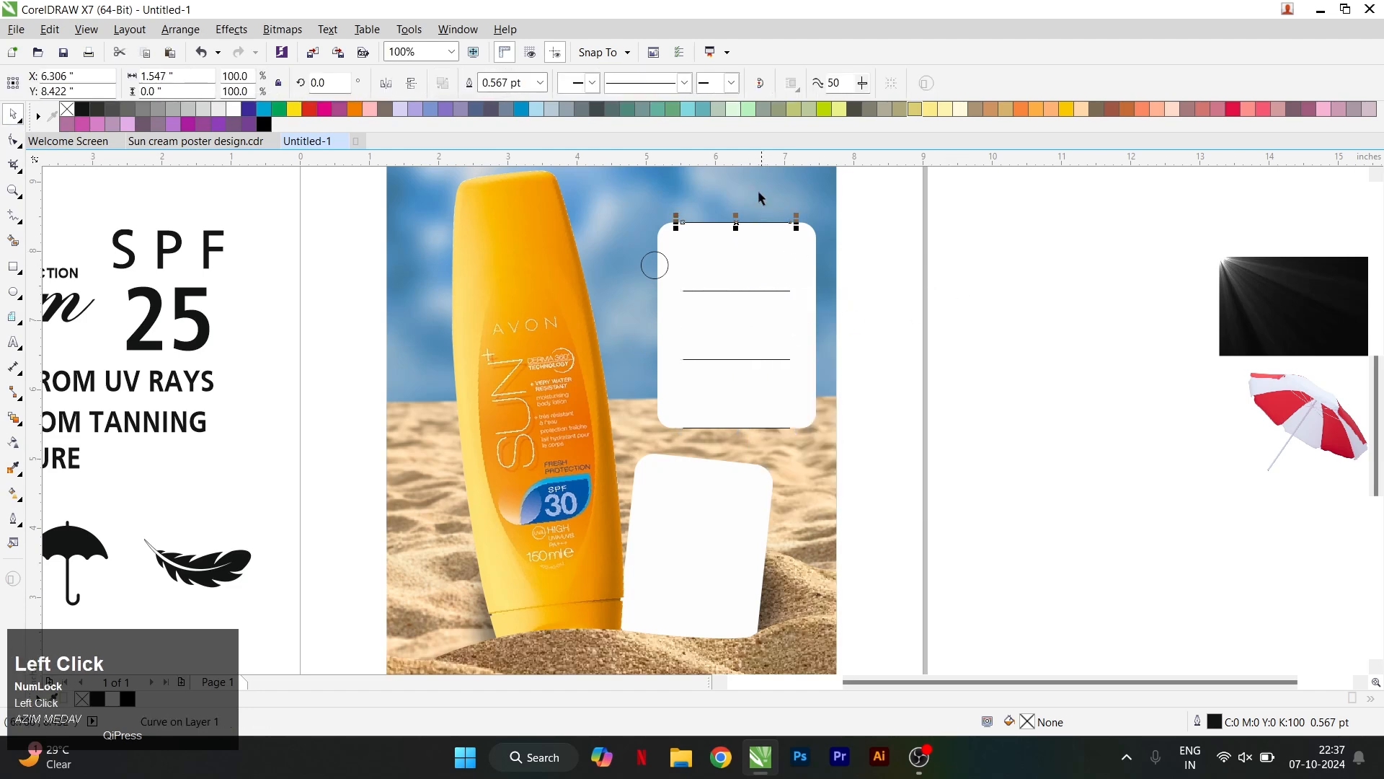
left_click(751, 291)
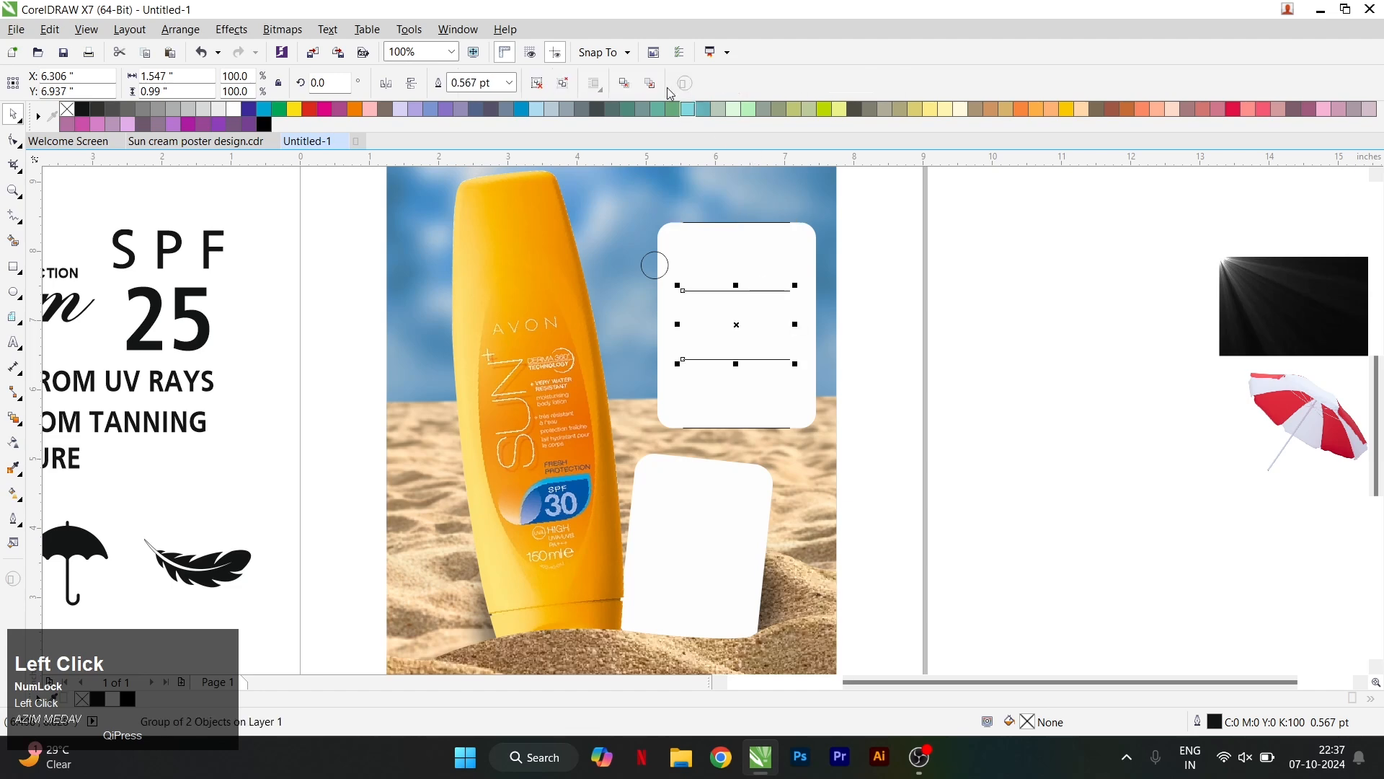
left_click_drag(902, 381, 674, 447)
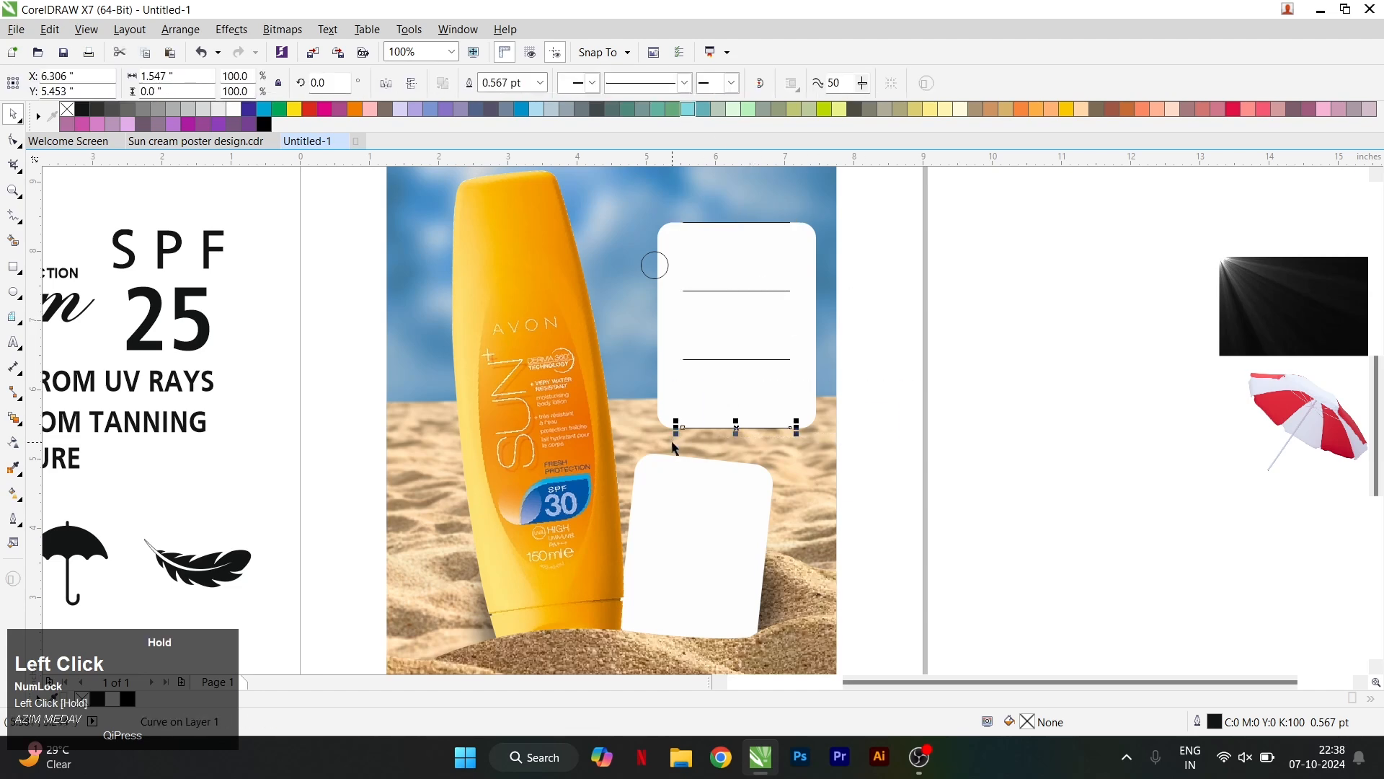
left_click_drag(863, 217, 646, 242)
key("Delete")
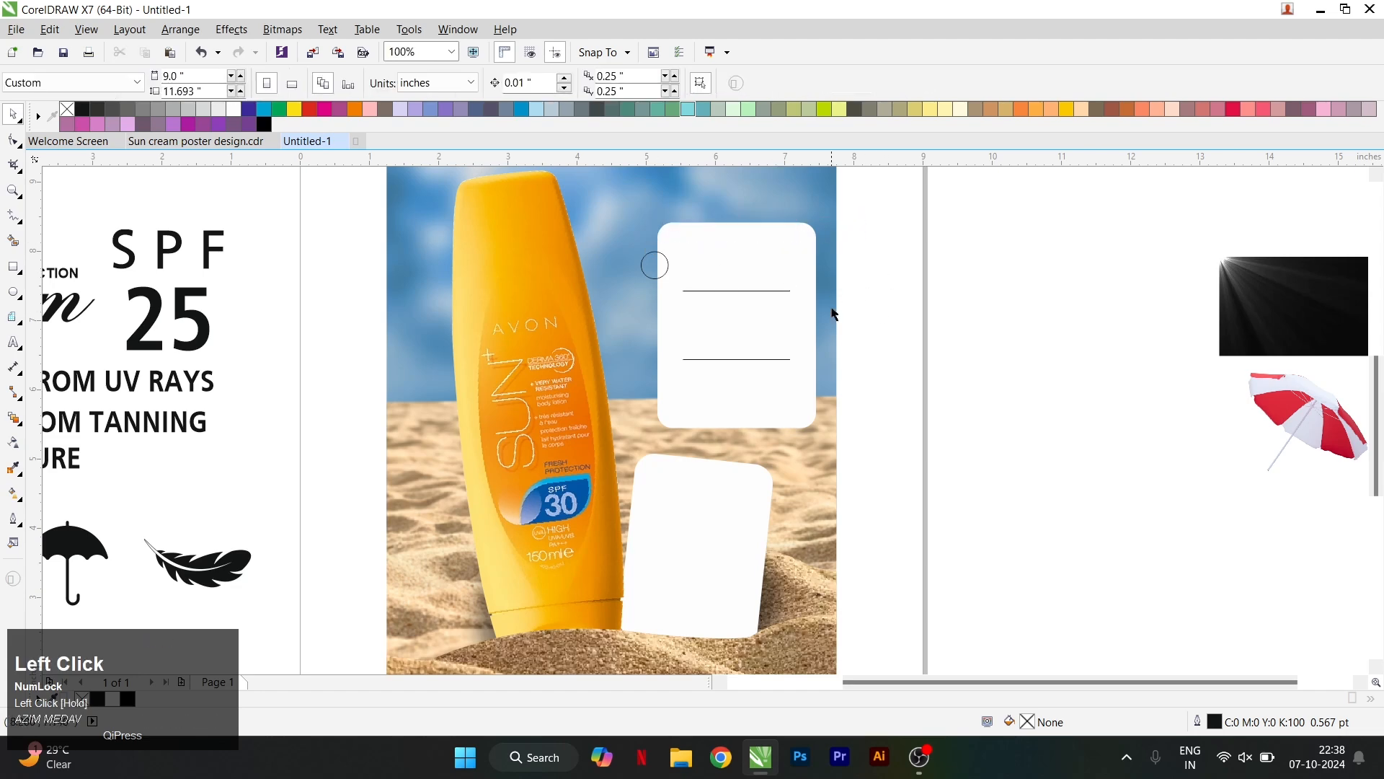
Step: Center the circle on the upper card's left edge and scale it to about 0.36 in, adding the card to the selection
scroll(832, 314, "up", 2)
left_click(526, 241)
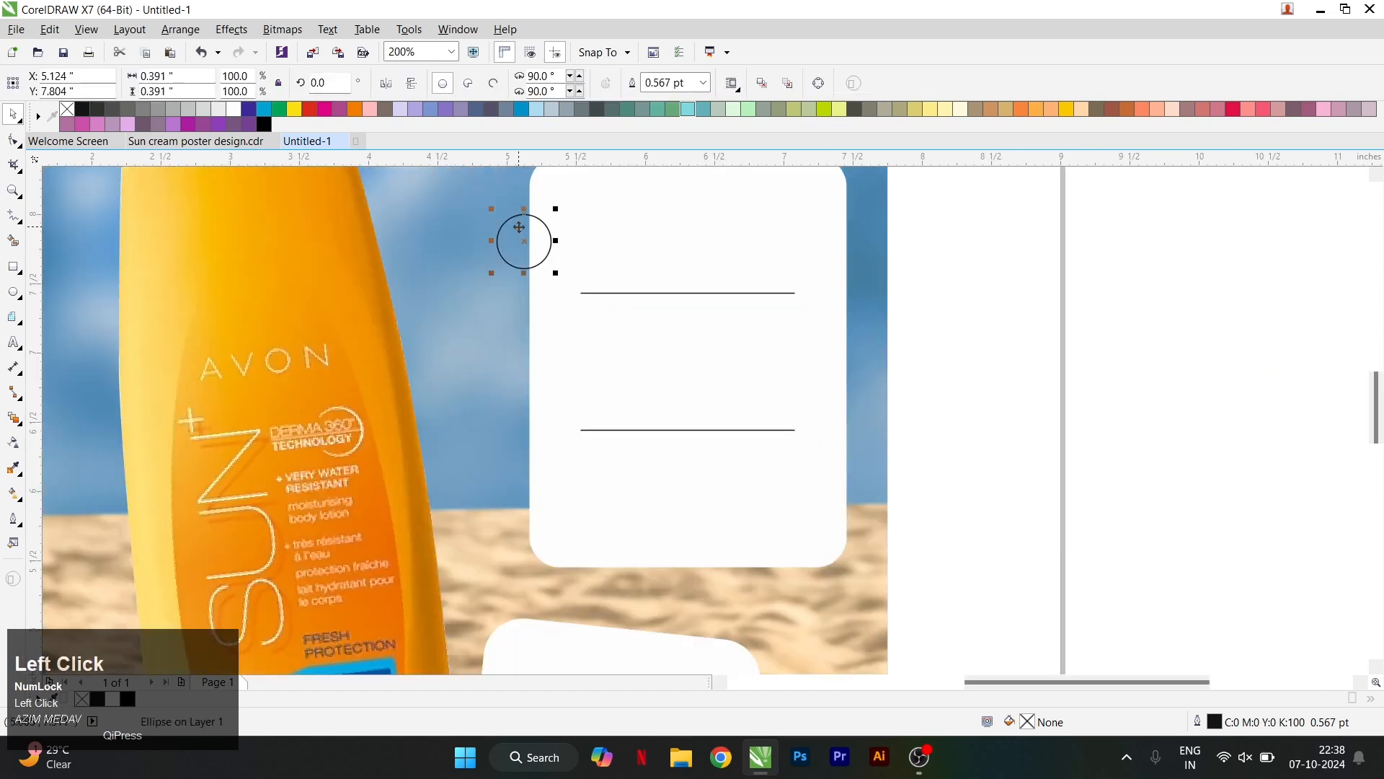
scroll(520, 226, "up", 1)
left_click_drag(519, 241, 520, 223)
scroll(595, 305, "down", 1)
scroll(563, 235, "up", 1)
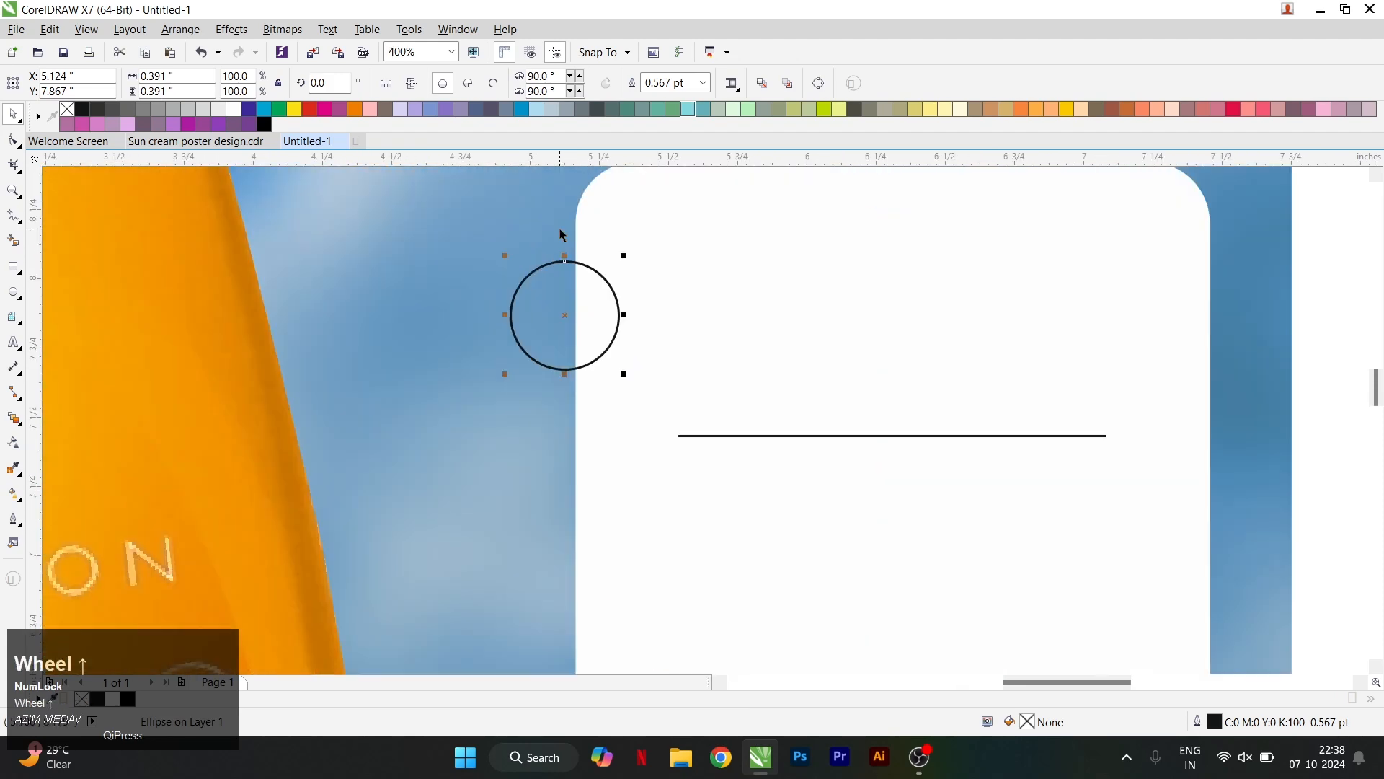
left_click_drag(565, 315, 576, 315)
key("shift")
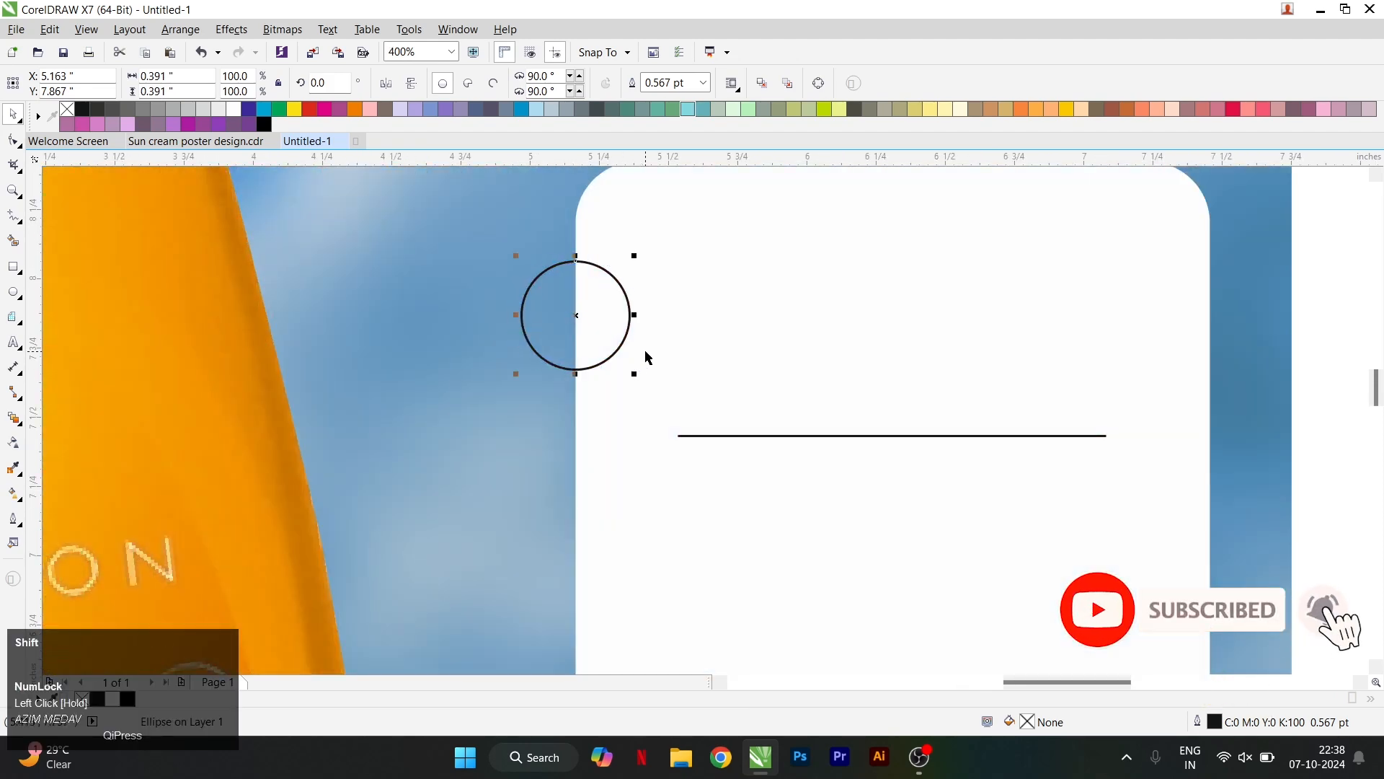
left_click_drag(635, 375, 630, 374)
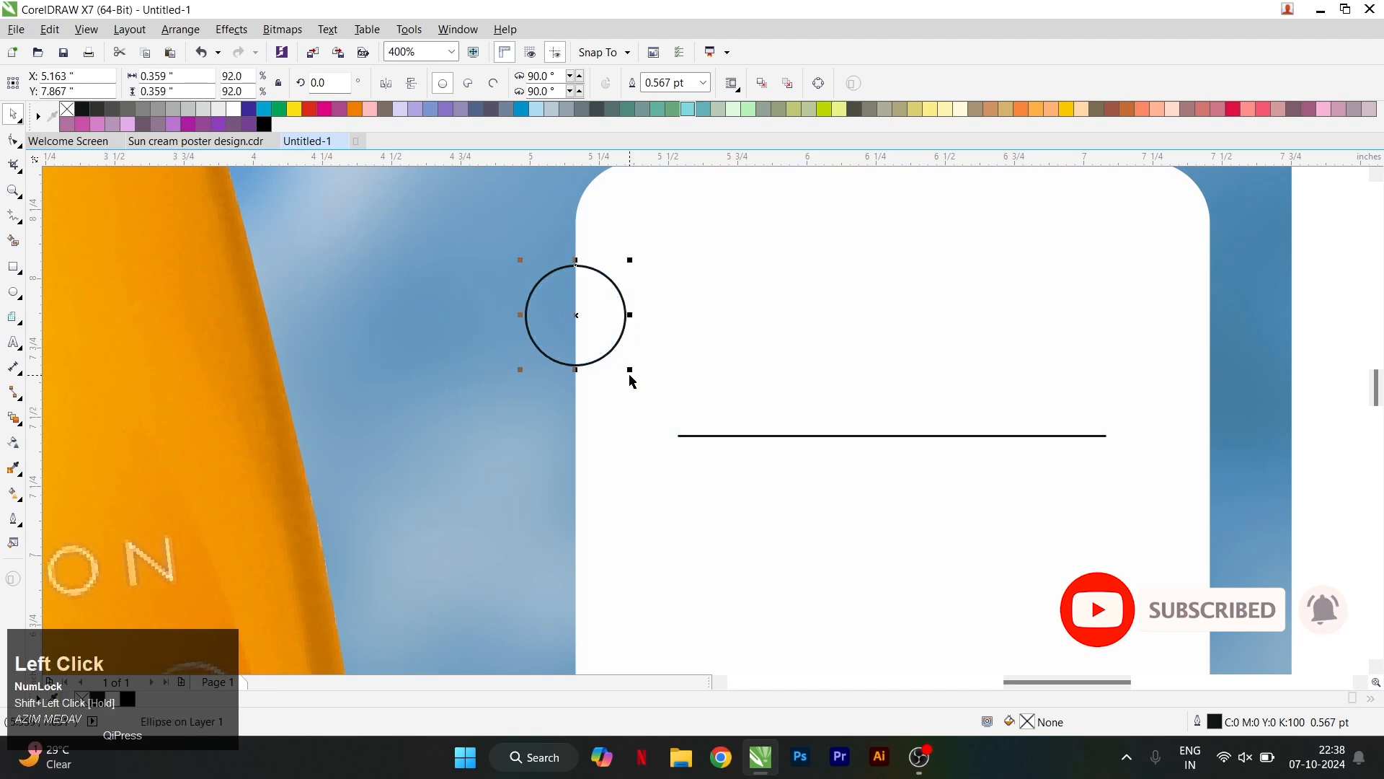
left_click(675, 348, "shift")
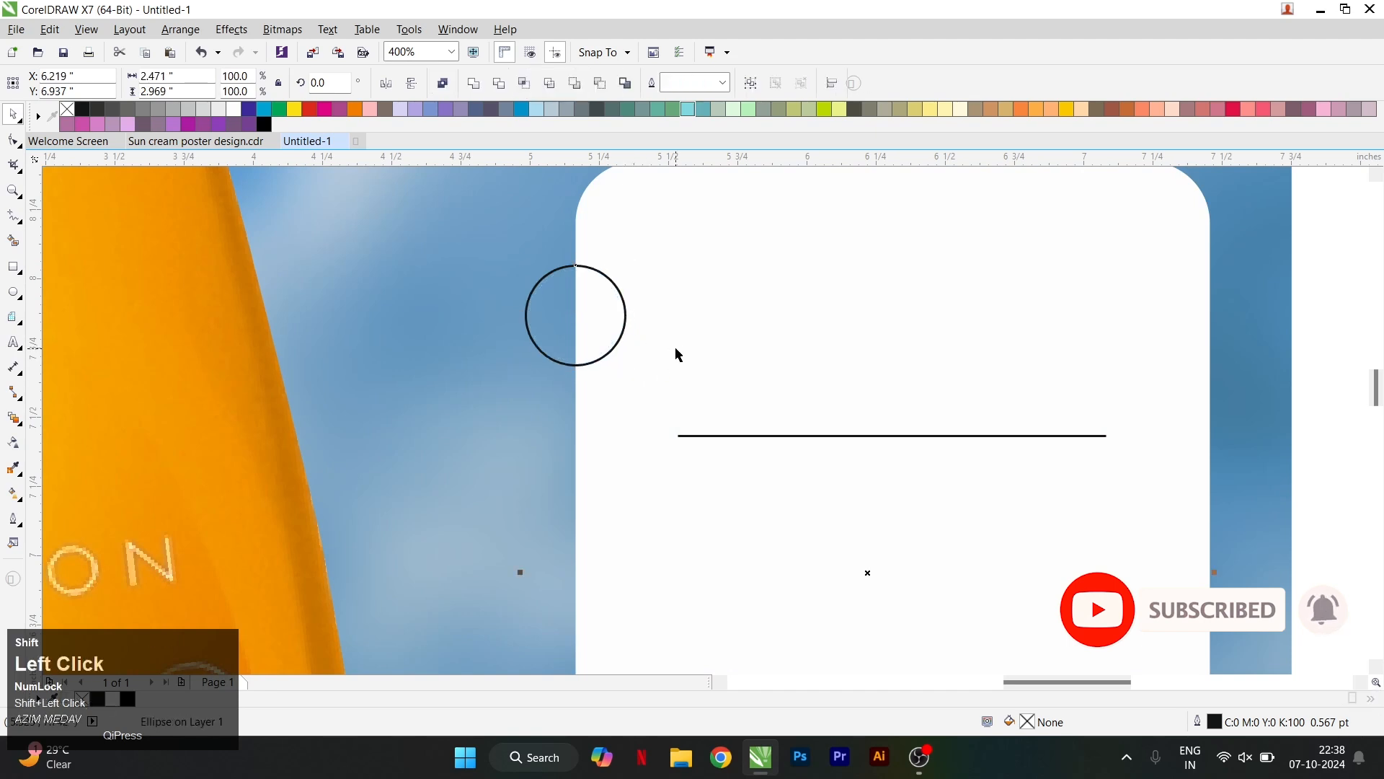
Step: Trim the circle out of the upper card to cut a round notch in its left edge
left_click(498, 83)
left_click(605, 293)
left_click_drag(587, 319, 587, 582)
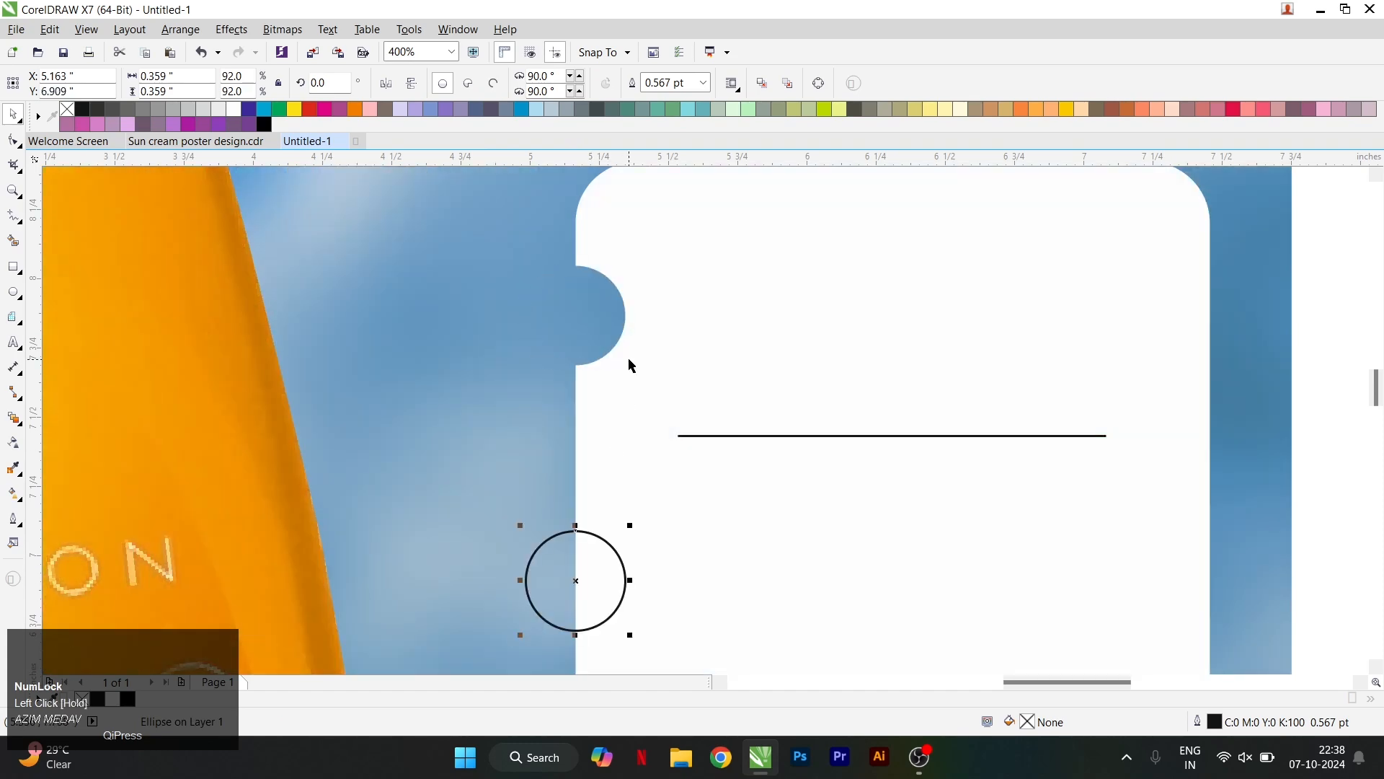
scroll(628, 361, "down", 1)
scroll(637, 492, "up", 1)
left_click_drag(596, 451, 596, 442)
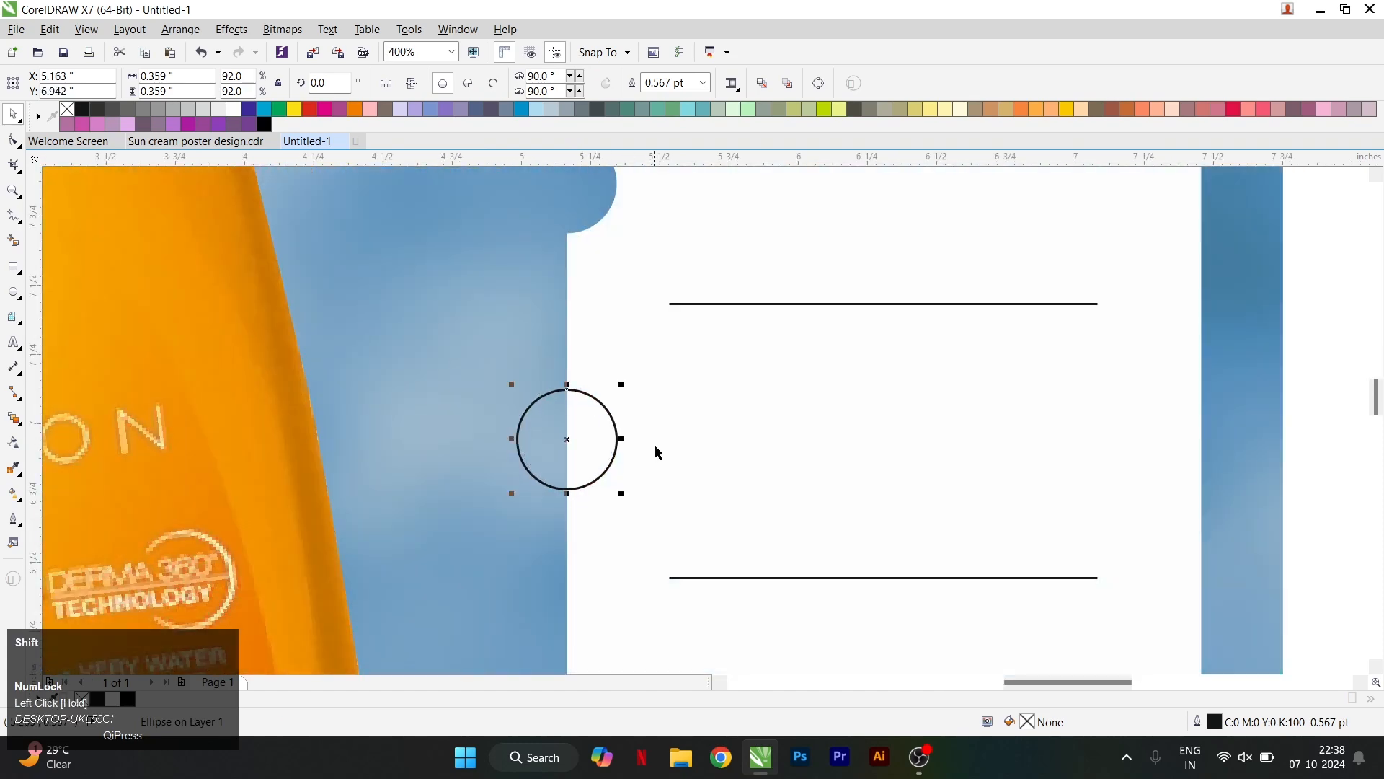
left_click(651, 445, "shift")
key("ctrl+z")
key("ctrl+z")
Step: Duplicate the circle straight down to the middle of the card's left edge and trim it out as a second notch
left_click_drag(589, 197, 589, 448)
right_click(589, 447)
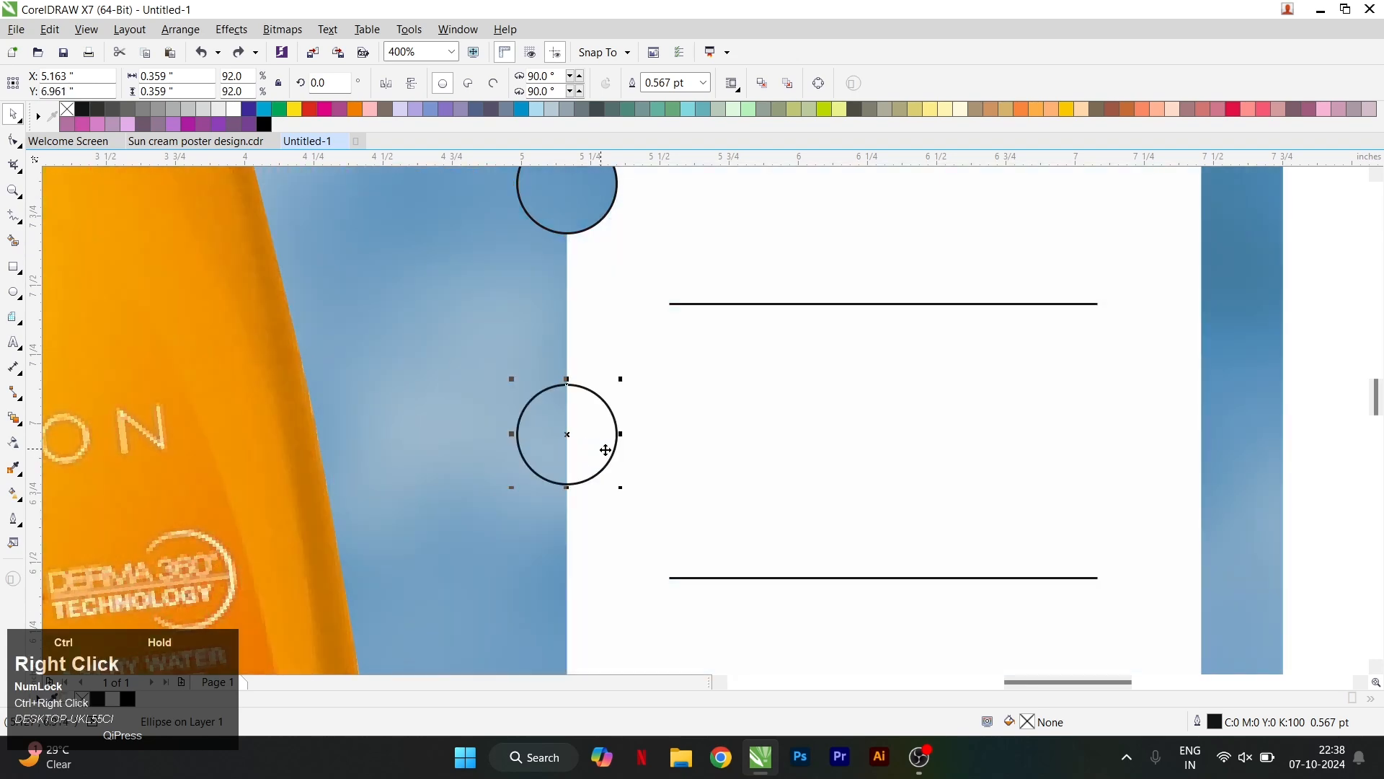
left_click(657, 385, "shift")
left_click(507, 83)
Step: Move the middle circle down to the lower part of the card's left edge and trim a third notch there
scroll(617, 339, "down", 1)
scroll(599, 405, "up", 1)
left_click_drag(614, 374, 629, 624)
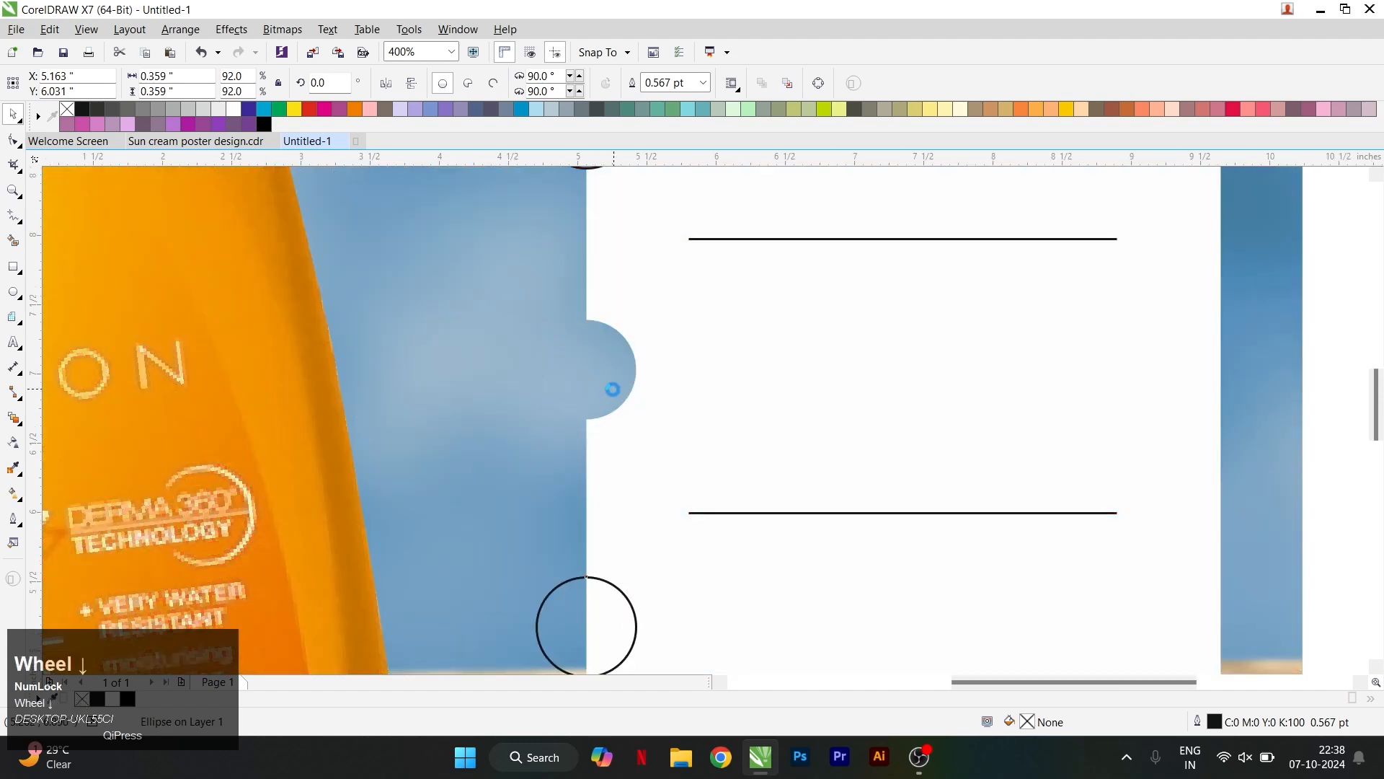
scroll(613, 375, "down", 1)
scroll(624, 522, "up", 1)
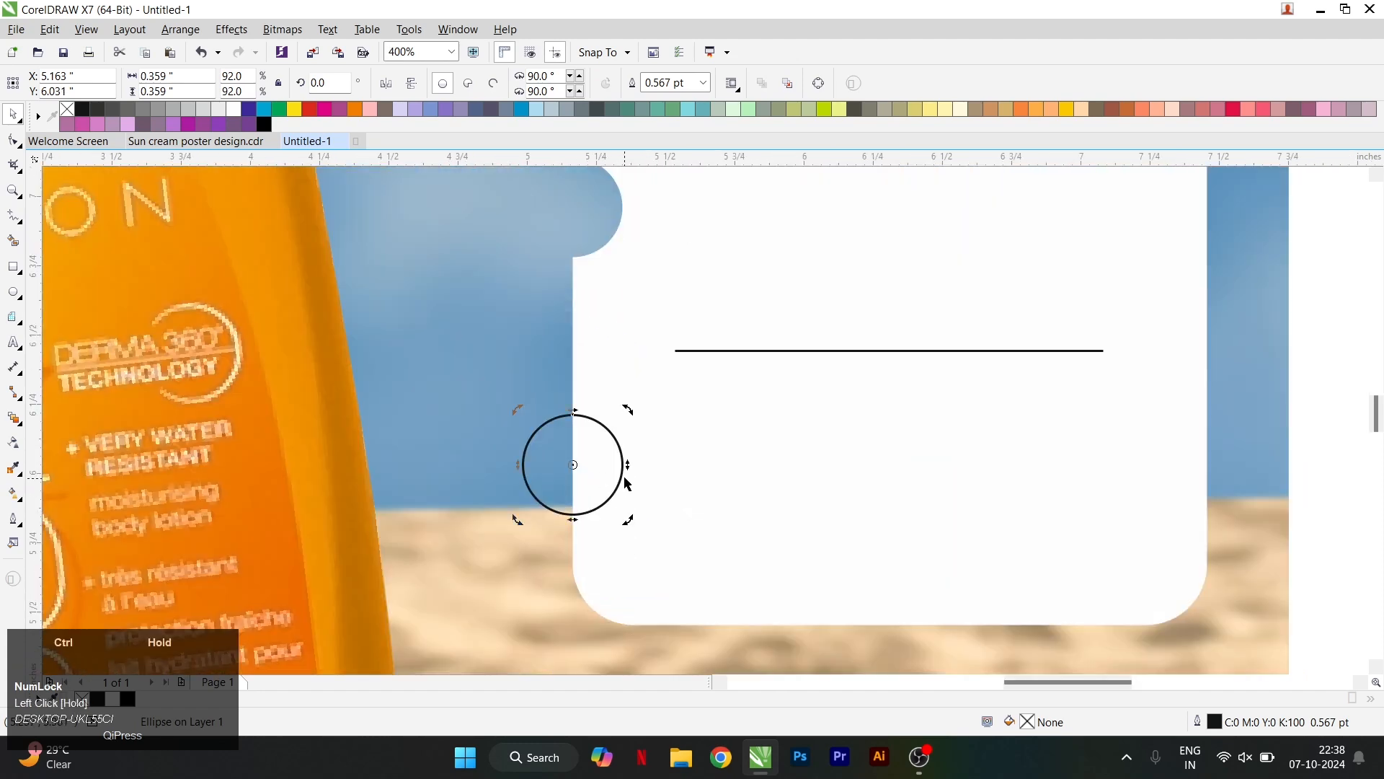
left_click(628, 485, "shift")
left_click(499, 83)
Step: Shrink the lower circle to about 0.29 in inside its notch and duplicate it into the middle notch
scroll(648, 450, "down", 1)
left_click(611, 462)
left_click(638, 472)
scroll(648, 478, "up", 1)
left_click_drag(642, 488, 642, 339)
scroll(646, 309, "down", 1)
scroll(635, 346, "up", 2)
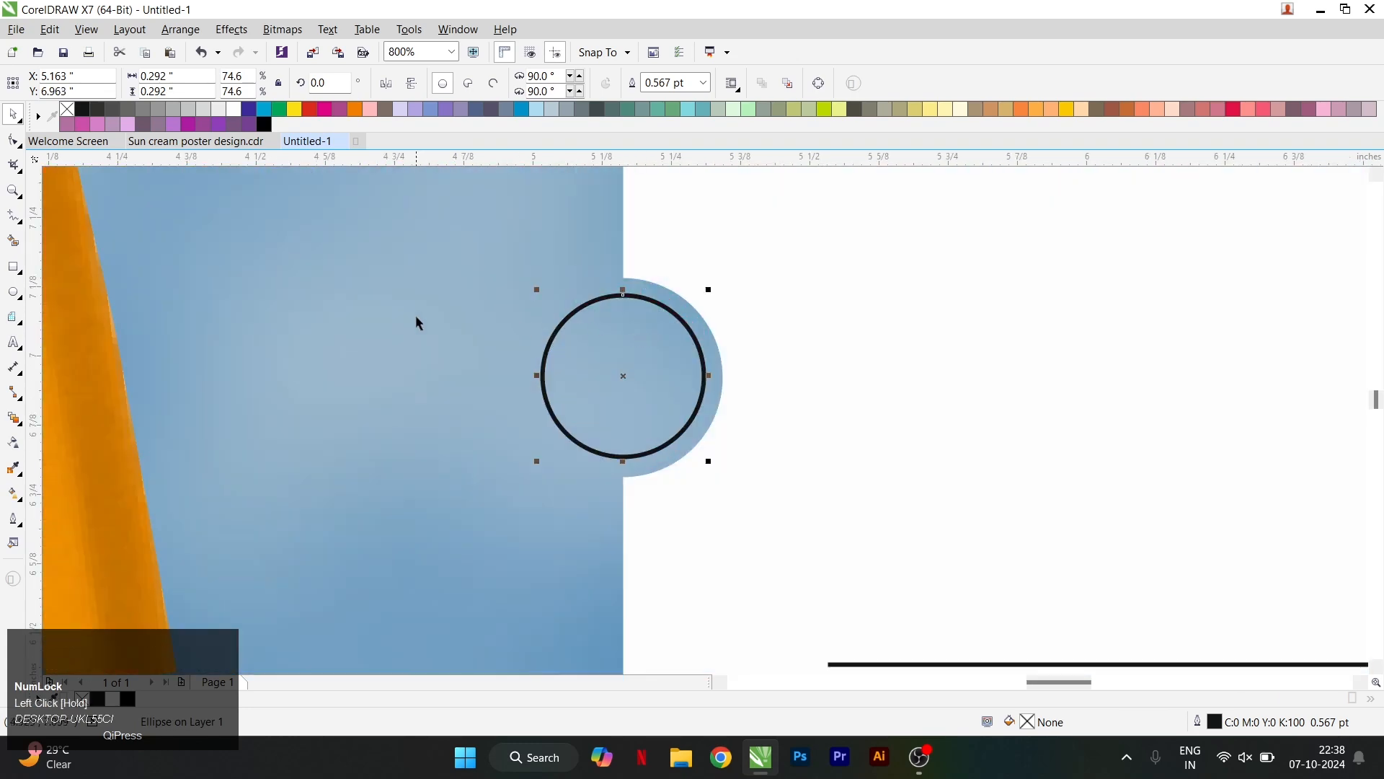
left_click(13, 467)
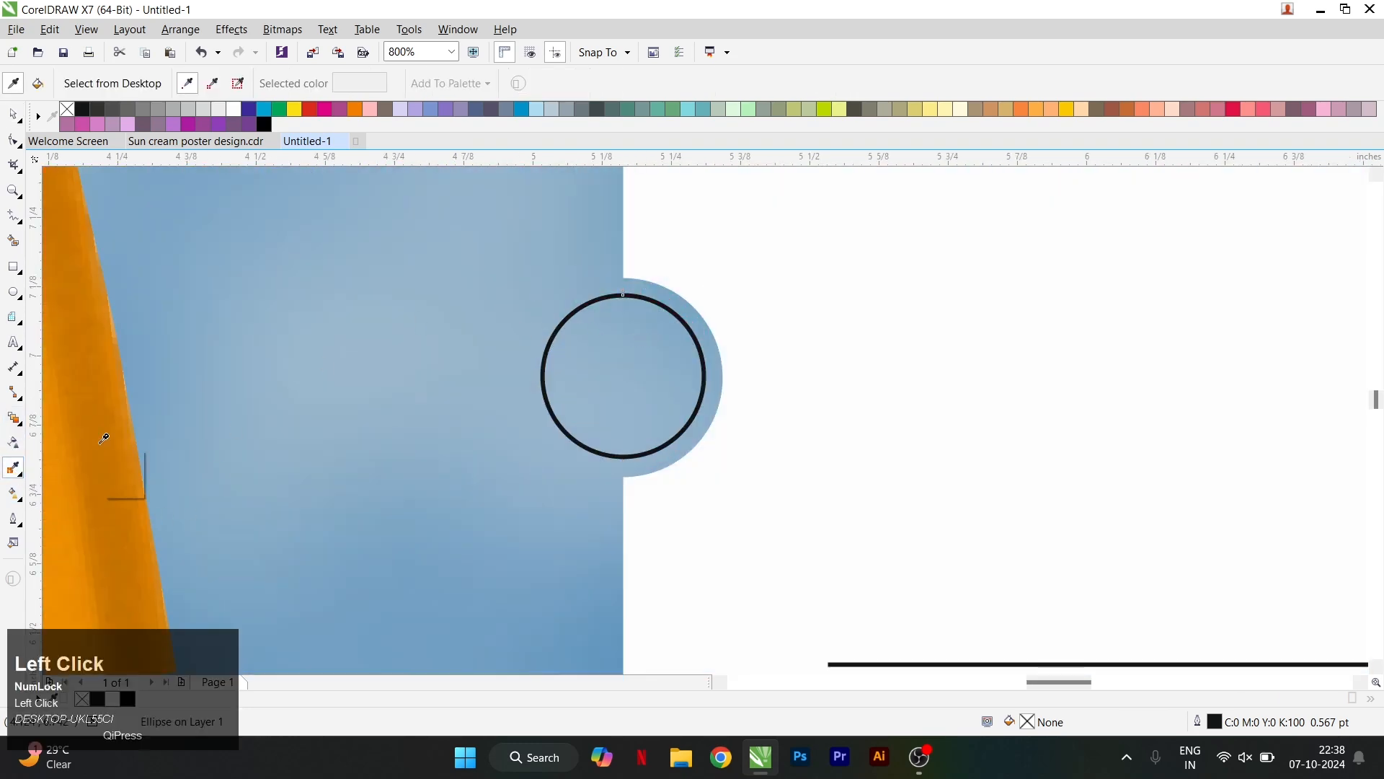
scroll(263, 469, "down", 1)
left_click(111, 351)
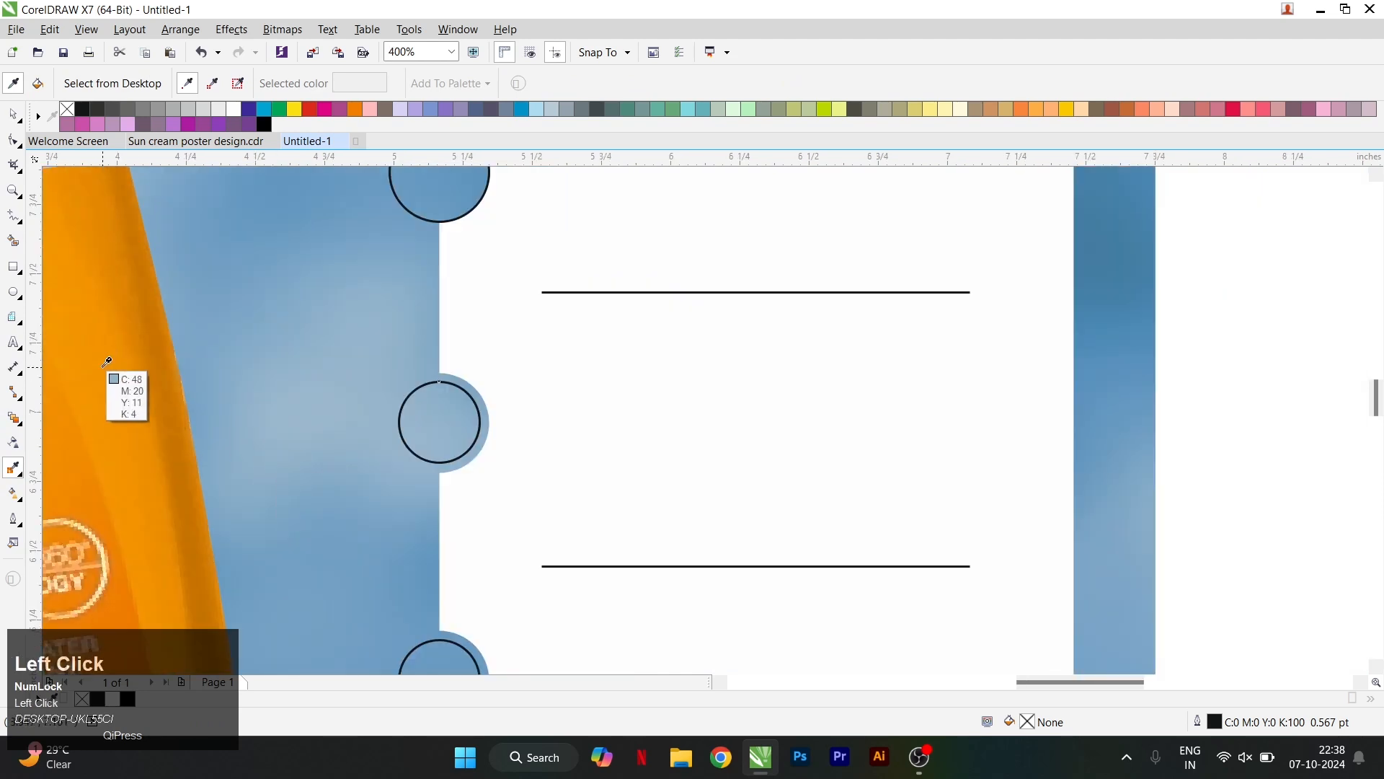
scroll(369, 406, "down", 1)
left_click(13, 114)
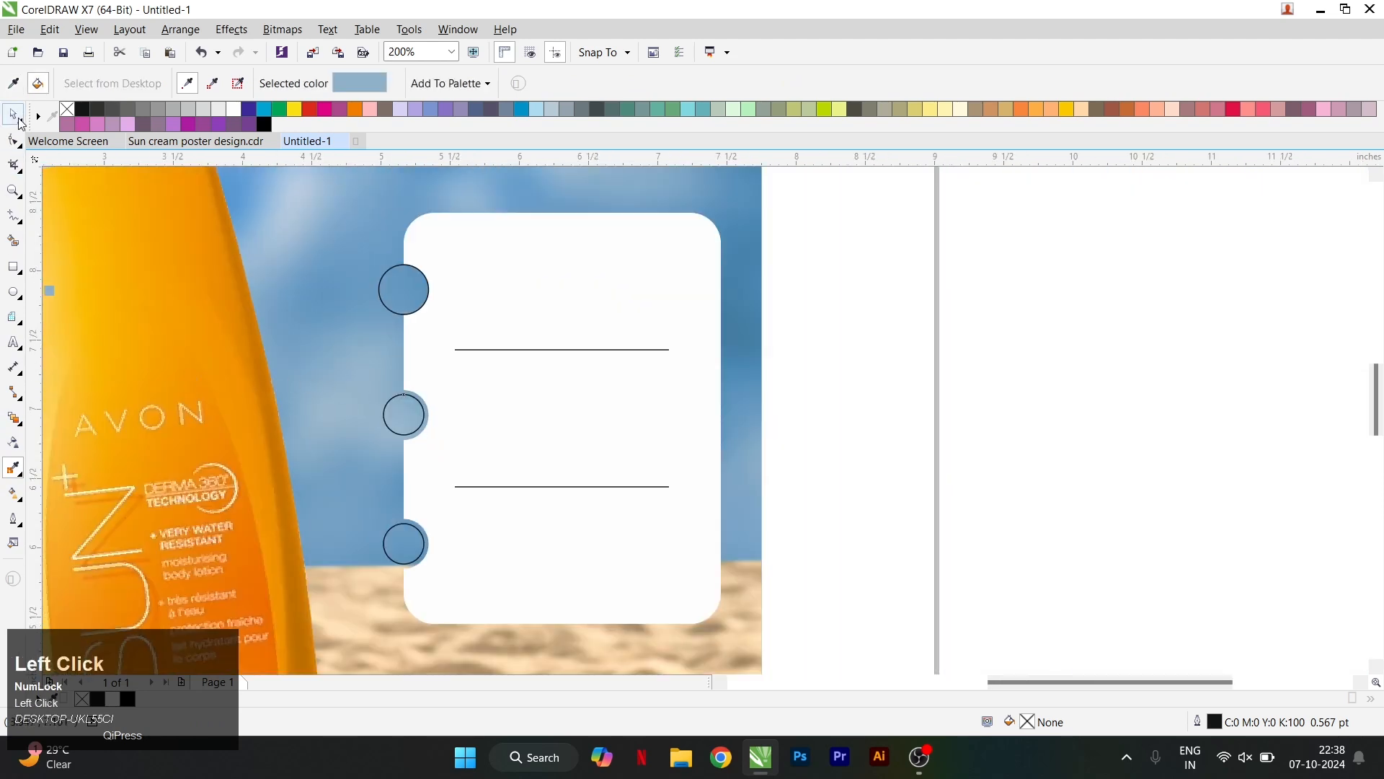
Step: Open the poster's PowerClip contents for editing and sample the bottle's orange with the Color Eyedropper
left_click(198, 269)
key("4")
left_click(207, 333)
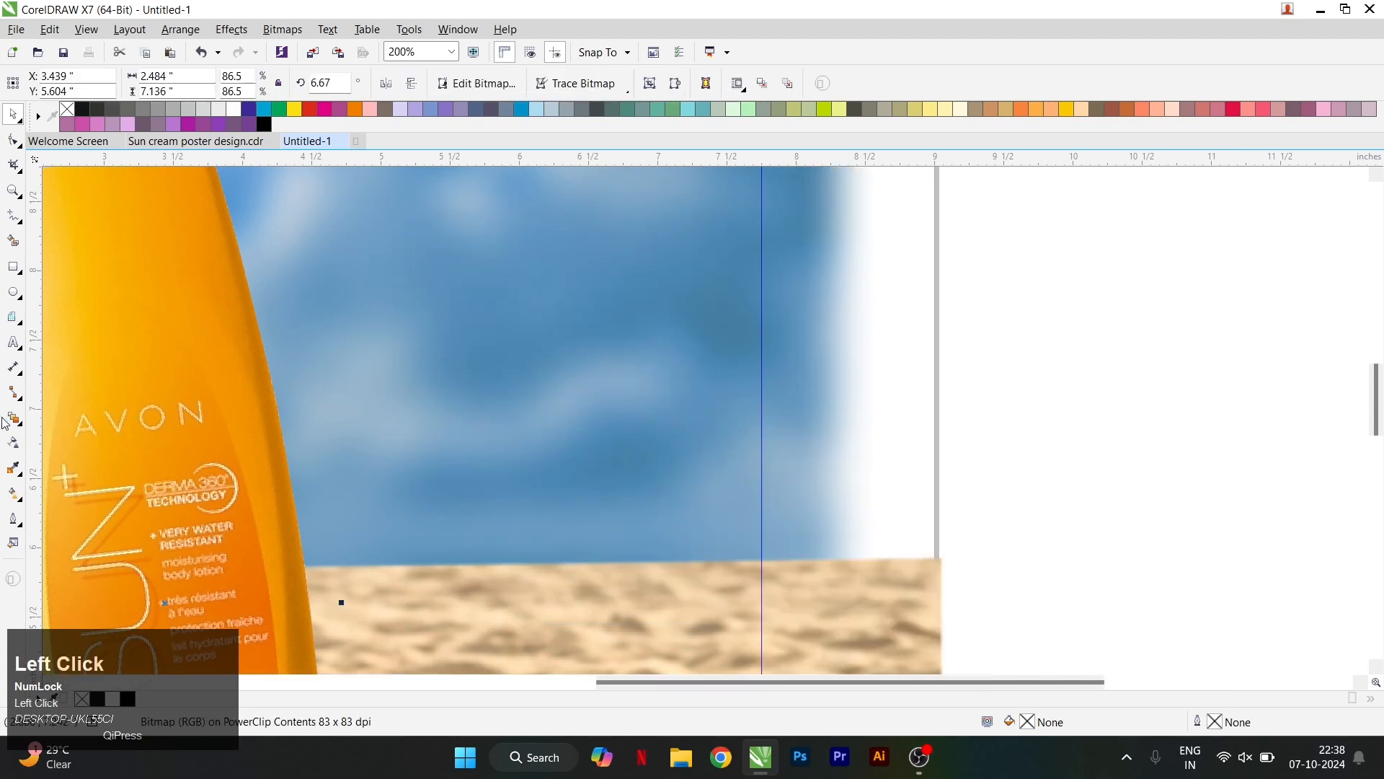
left_click(15, 466)
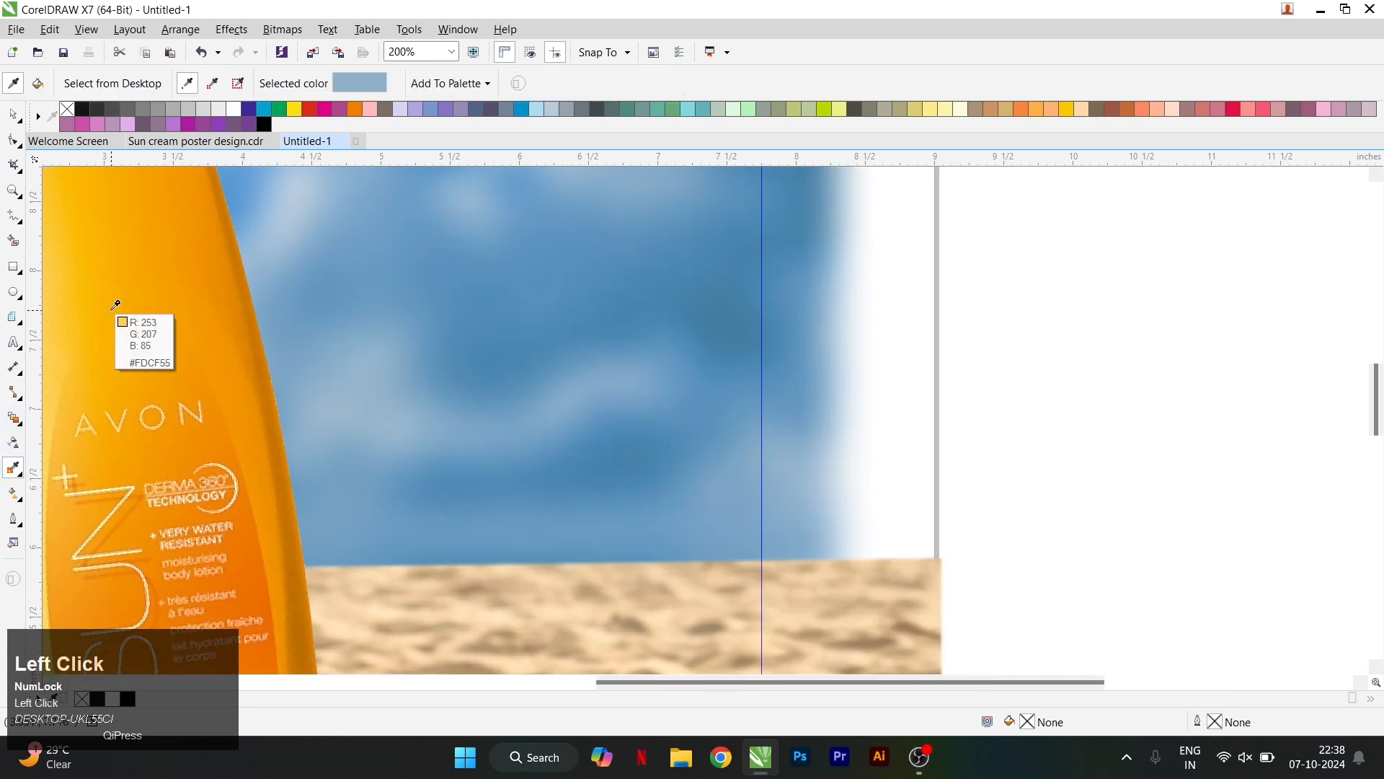
left_click(165, 309)
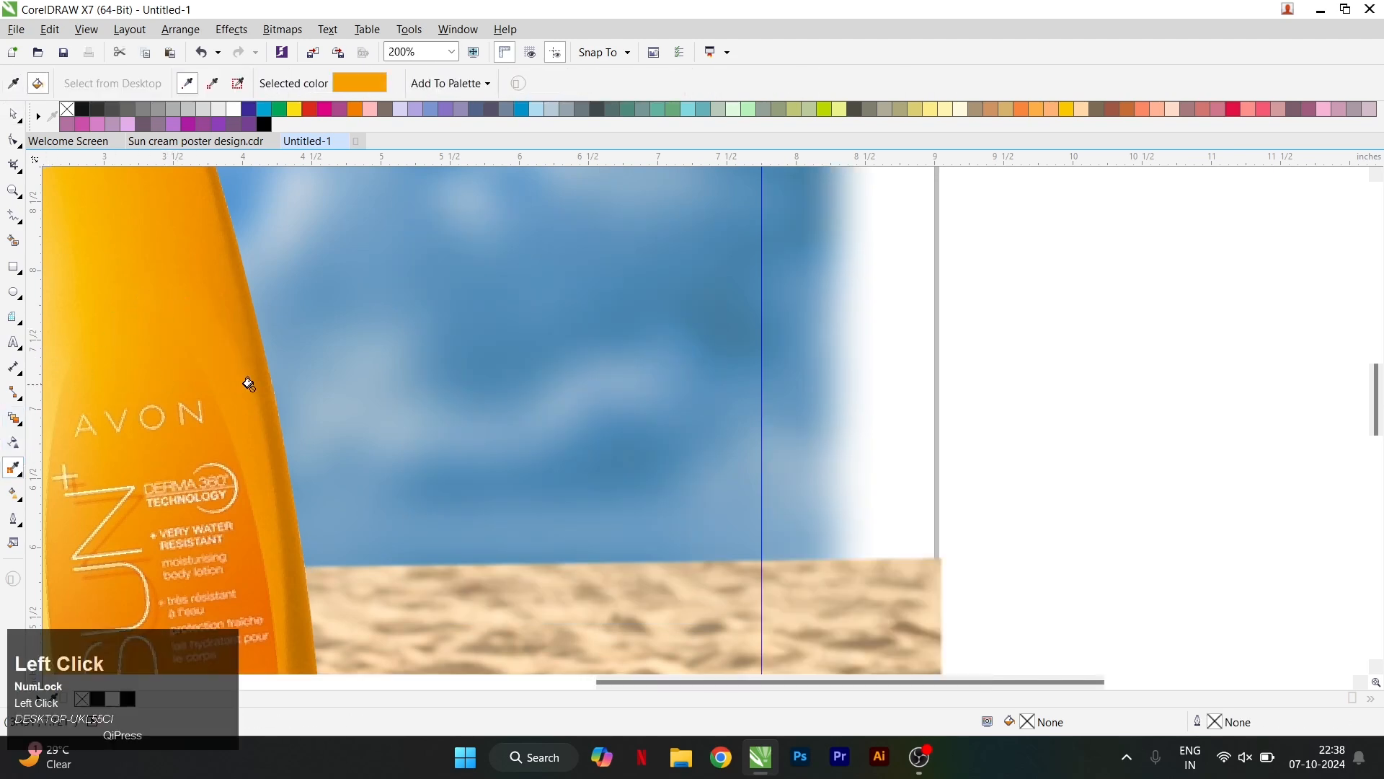
left_click(873, 406)
Step: Draw a small swatch rectangle about 0.22 by 0.16 in on the sky and fill it with the bottle's orange
left_click(25, 271)
left_click_drag(598, 333, 627, 356)
key("ctrl+space")
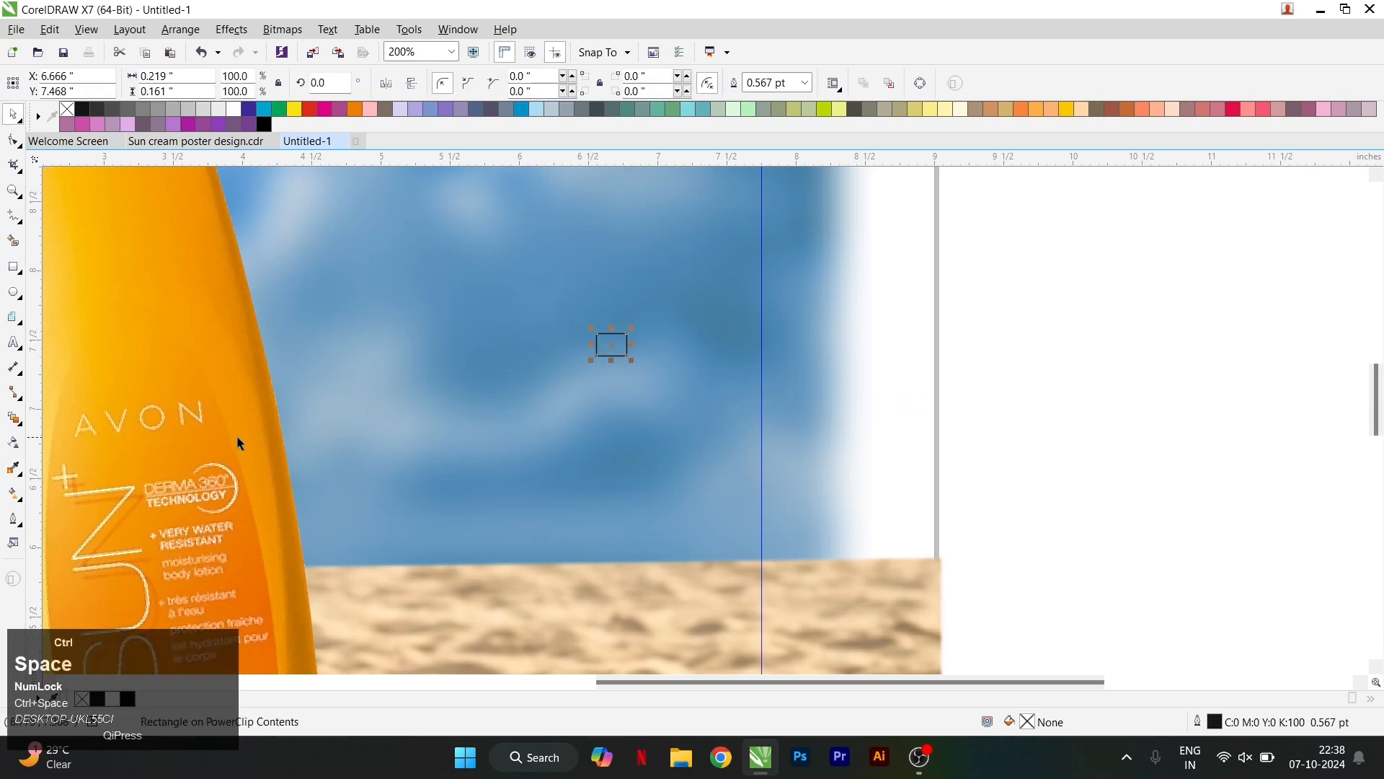
left_click(16, 443)
left_click(608, 339)
key("ctrl+space")
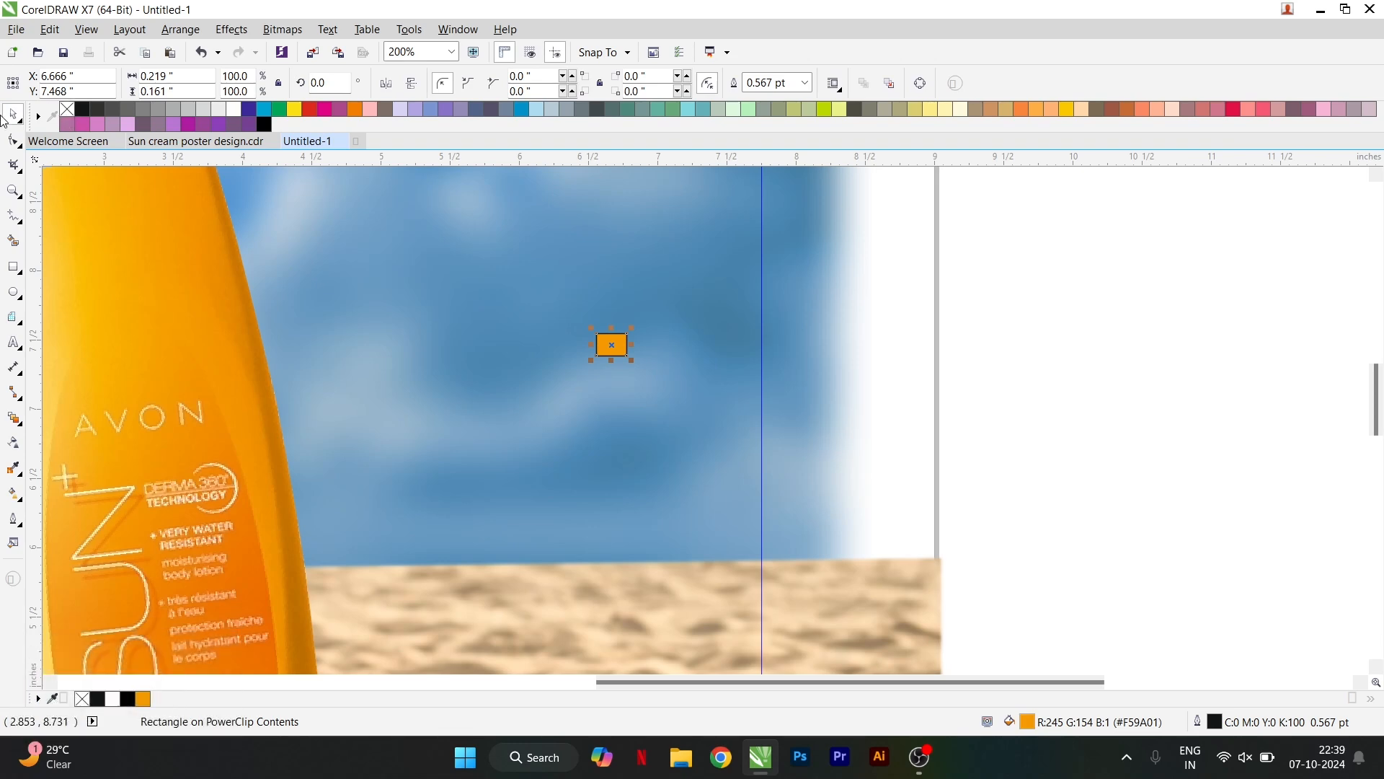
Step: Take the orange swatch out of the PowerClip contents, paste it over the upper card and give the middle circle the same fill
left_click(7, 119)
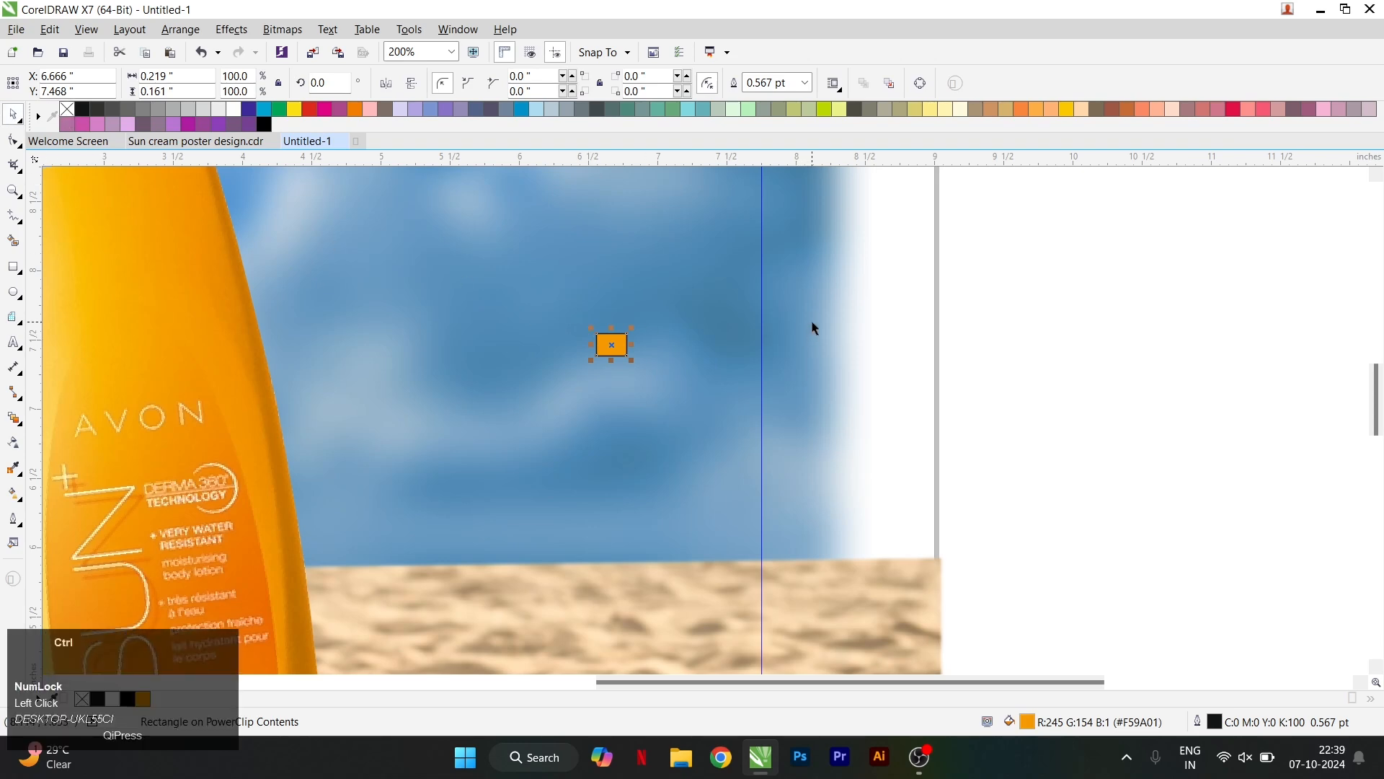
key("Delete")
right_click(649, 374)
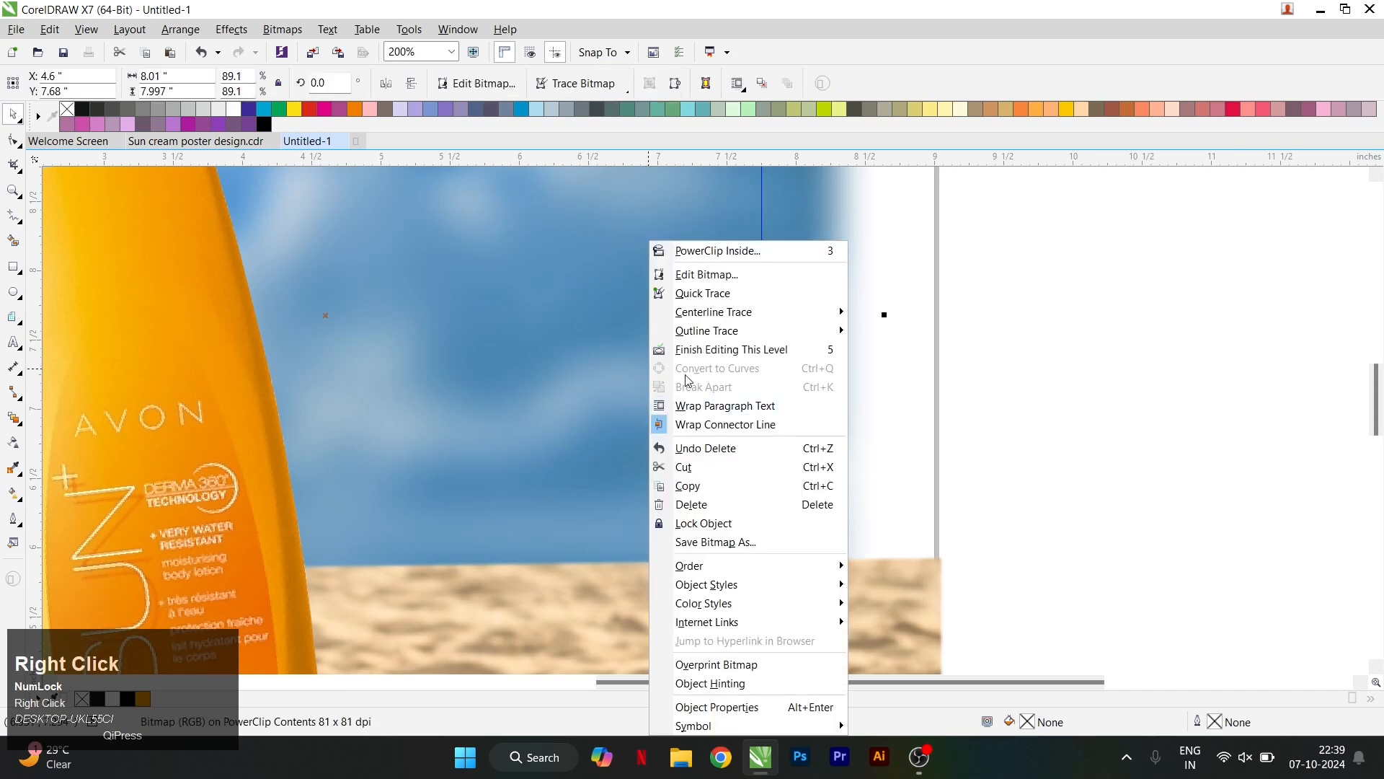
left_click(721, 350)
key("ctrl+v")
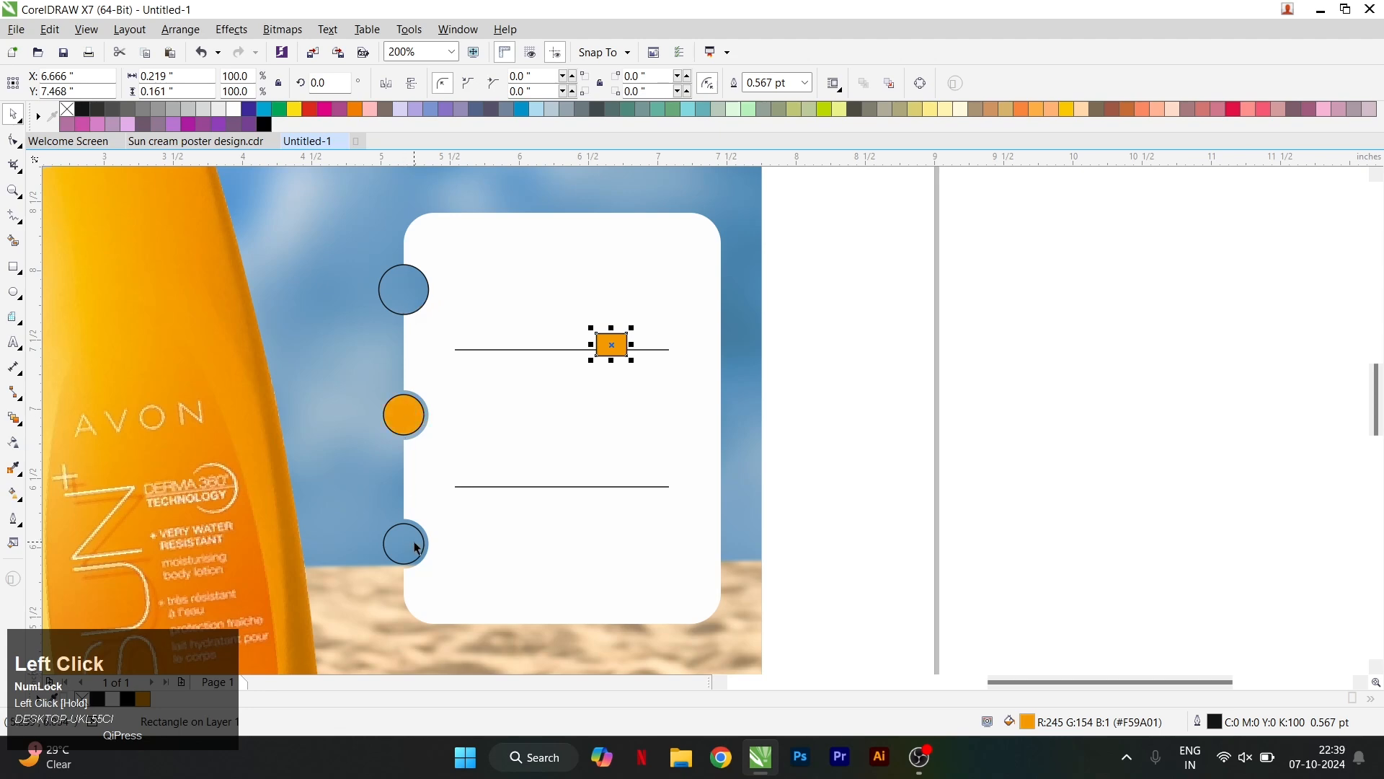
Step: Duplicate the orange middle circle and center the copy inside the larger circle at the top notch
left_click_drag(404, 417, 404, 361)
right_click(404, 361)
left_click(407, 302, "shift")
key("c")
key("e")
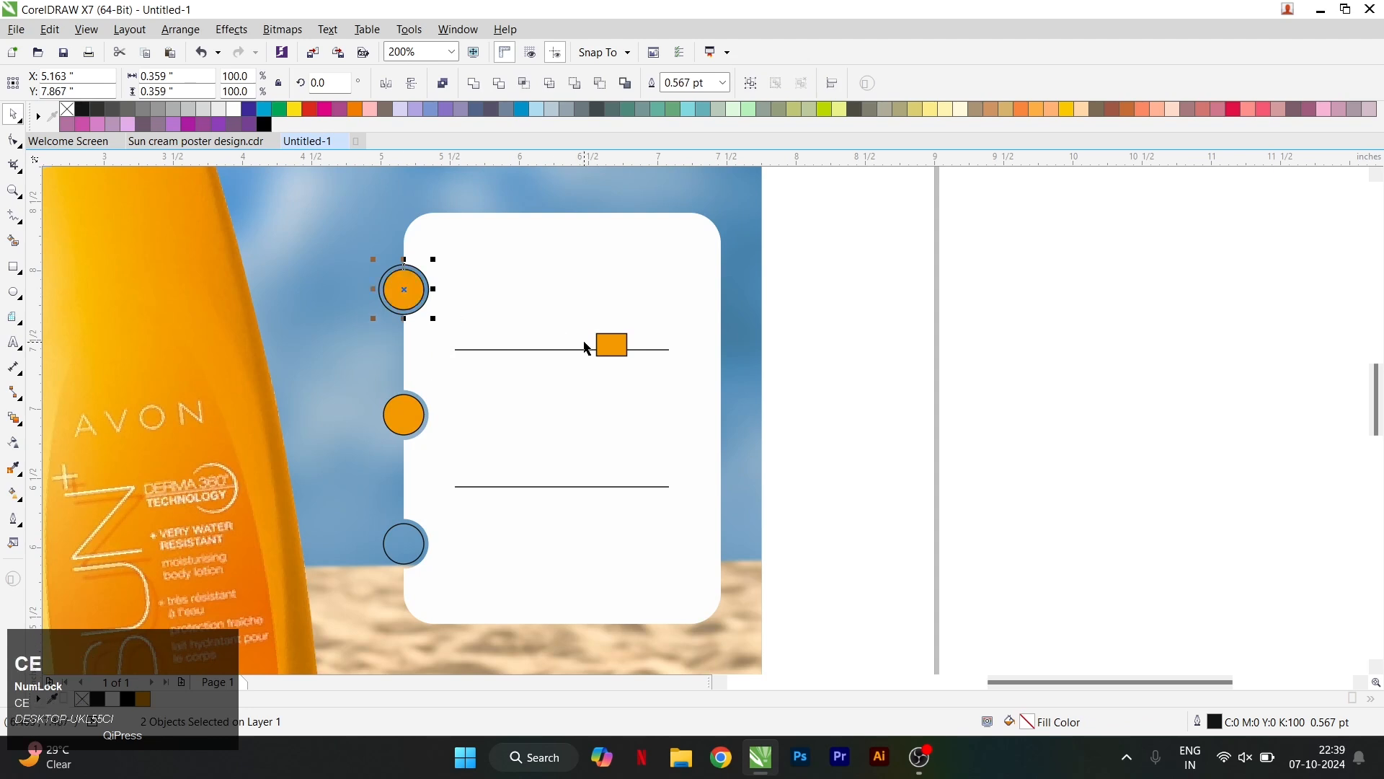
Step: Delete the orange swatch rectangle and the larger circle around the top orange circle
left_click(612, 345)
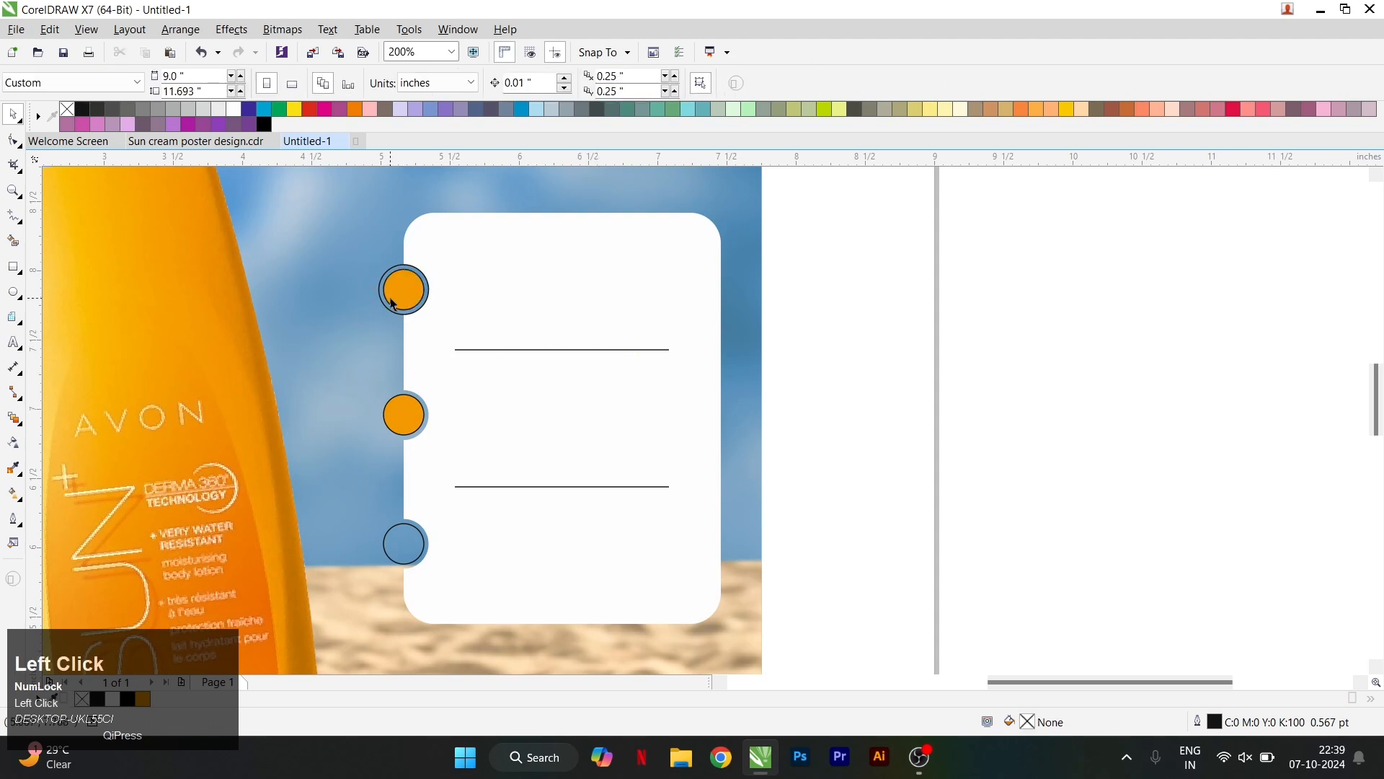
left_click(384, 292)
left_click(413, 347)
Step: Fill the lower circle with the same orange and remove the outlines from all three circles
left_click(408, 537)
left_click(148, 696)
mouse_move(342, 233)
left_mouse_down()
mouse_move(470, 615)
mouse_move(458, 619)
left_mouse_up()
right_click(67, 109)
key("Escape")
Step: Move the lower white card slightly down within the PowerClip contents and finish editing them
scroll(683, 352, "down", 4)
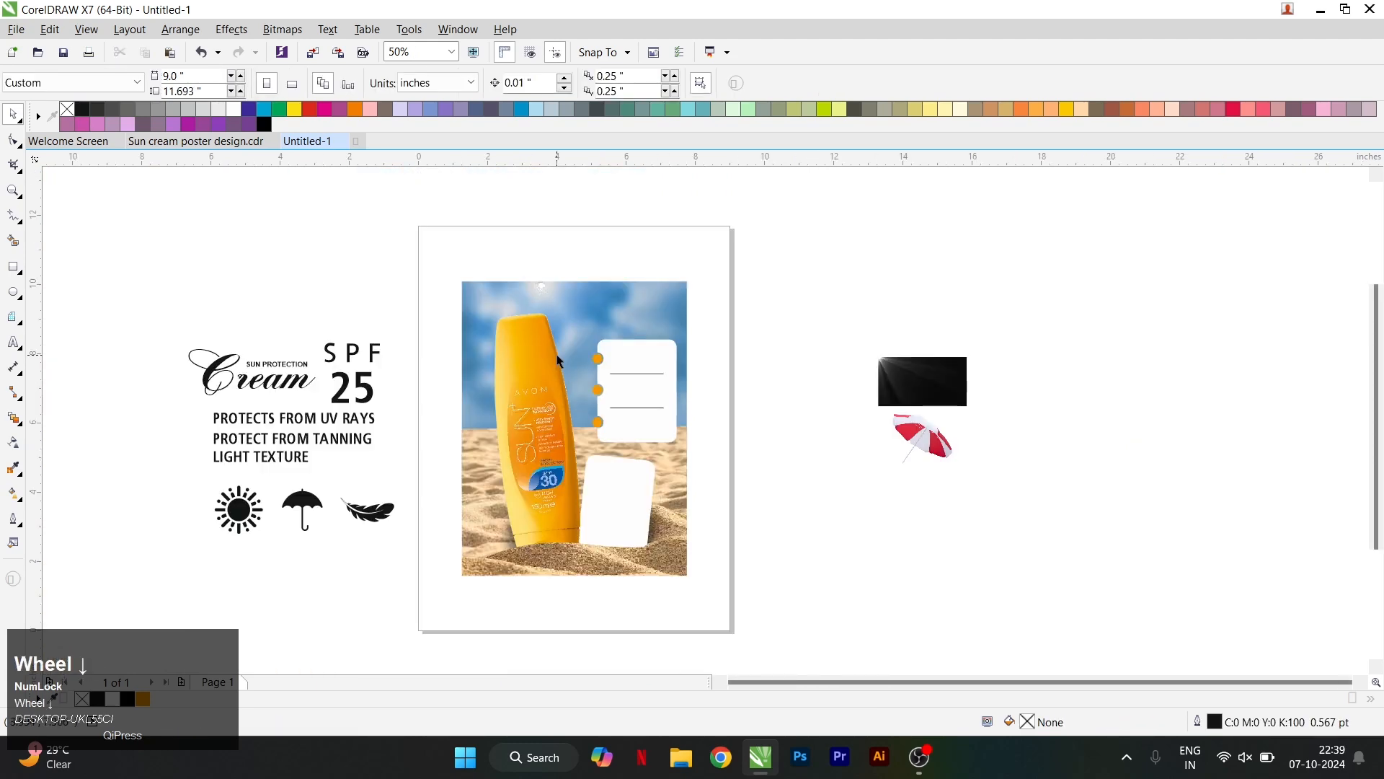
scroll(631, 390, "up", 2)
scroll(643, 461, "down", 2)
scroll(609, 557, "up", 2)
left_click(610, 550)
key("4")
left_click(609, 533)
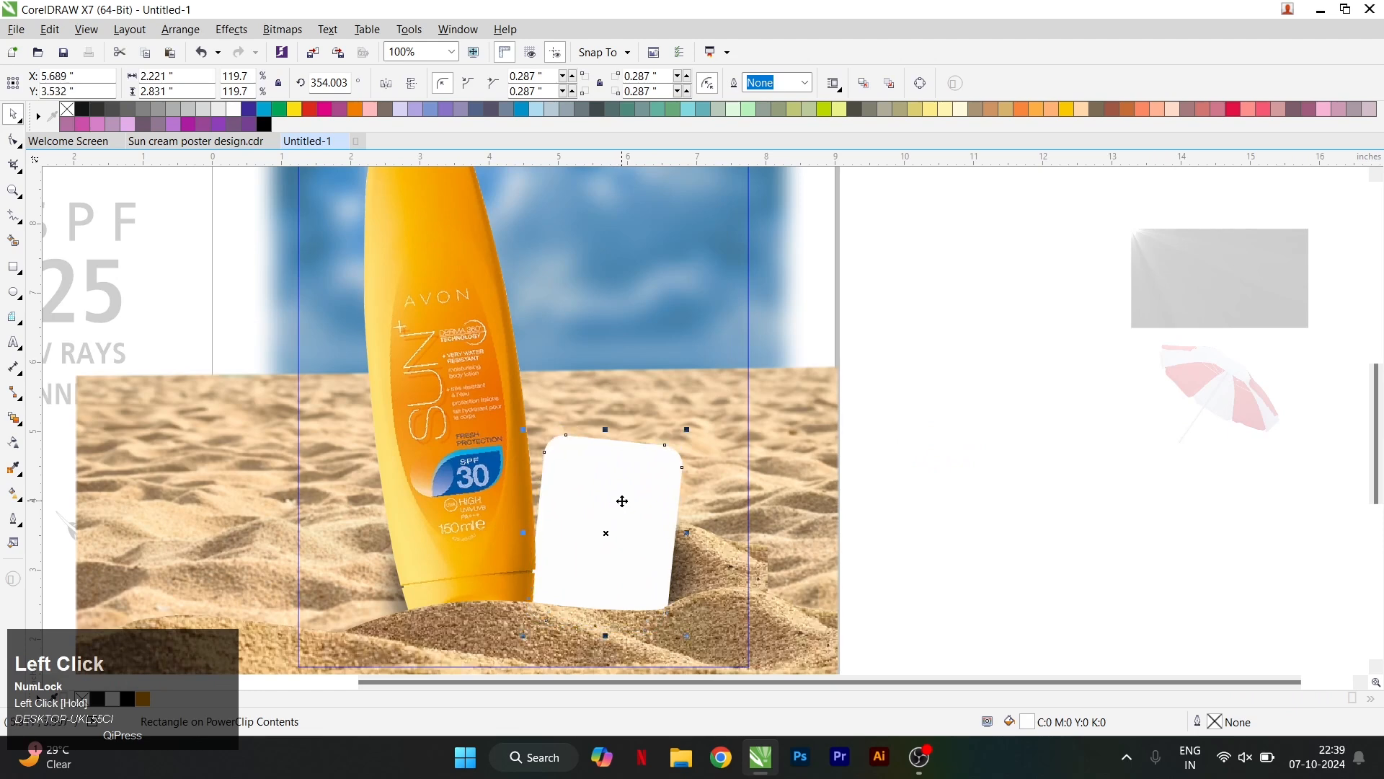
key("5")
Step: Shift the upper card slightly down and left together with its divider lines and orange circles
left_click_drag(732, 334, 467, 560)
left_click_drag(560, 505, 554, 522)
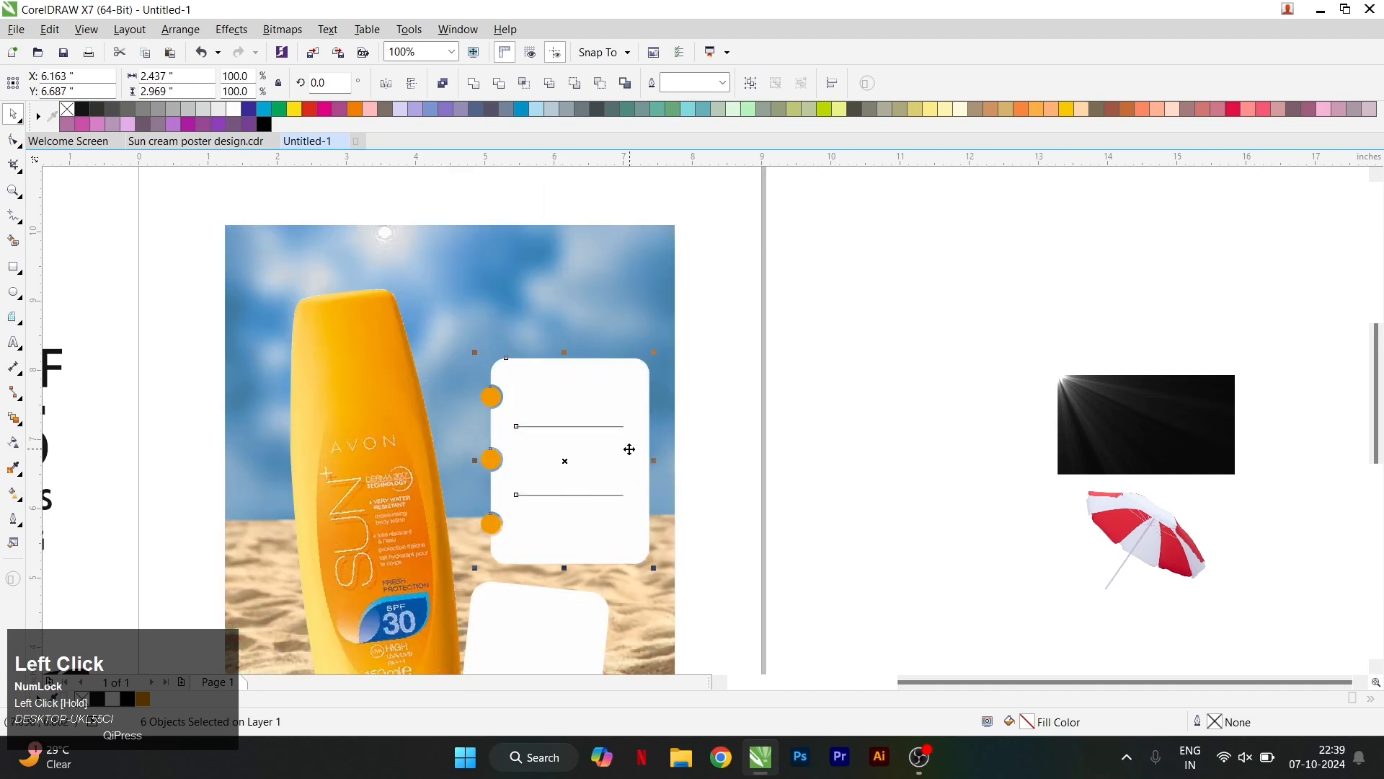
left_click(658, 399)
Step: Move the UV rays, tanning and light texture text lines onto the upper card and bring them to the front
scroll(503, 403, "down", 2)
scroll(268, 460, "up", 2)
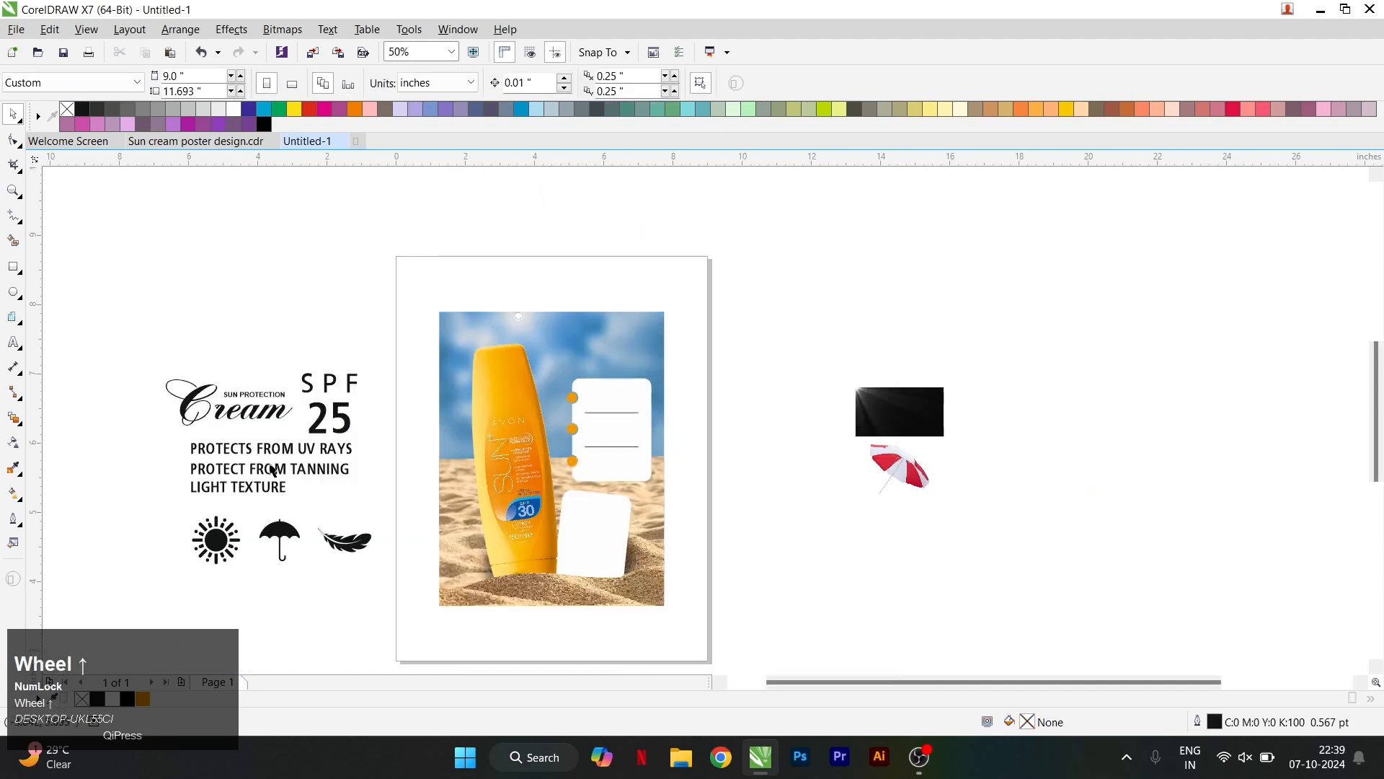
left_click(224, 447)
left_click(214, 439)
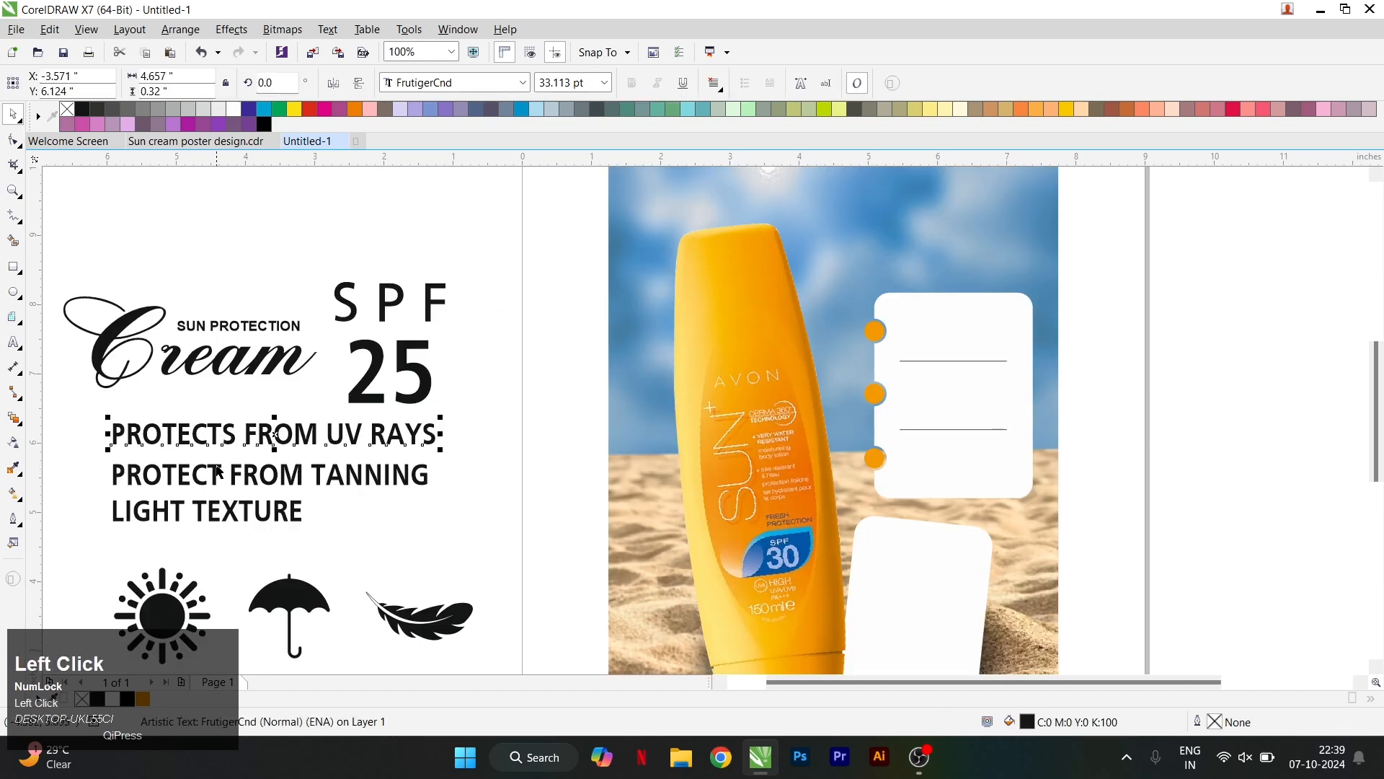
left_click(211, 484, "shift")
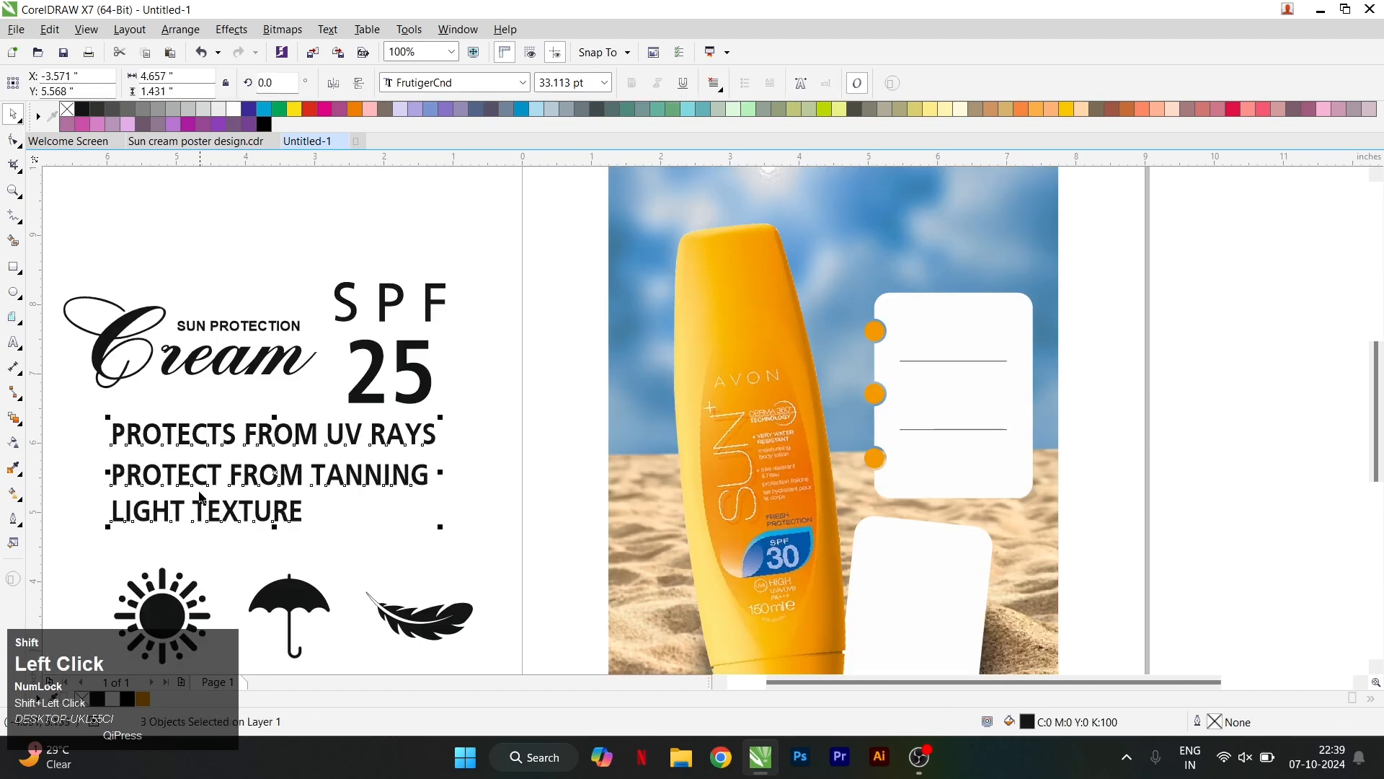
left_click_drag(202, 480, 997, 386)
scroll(707, 401, "down", 1)
scroll(980, 433, "up", 1)
key("shift+Page_Up")
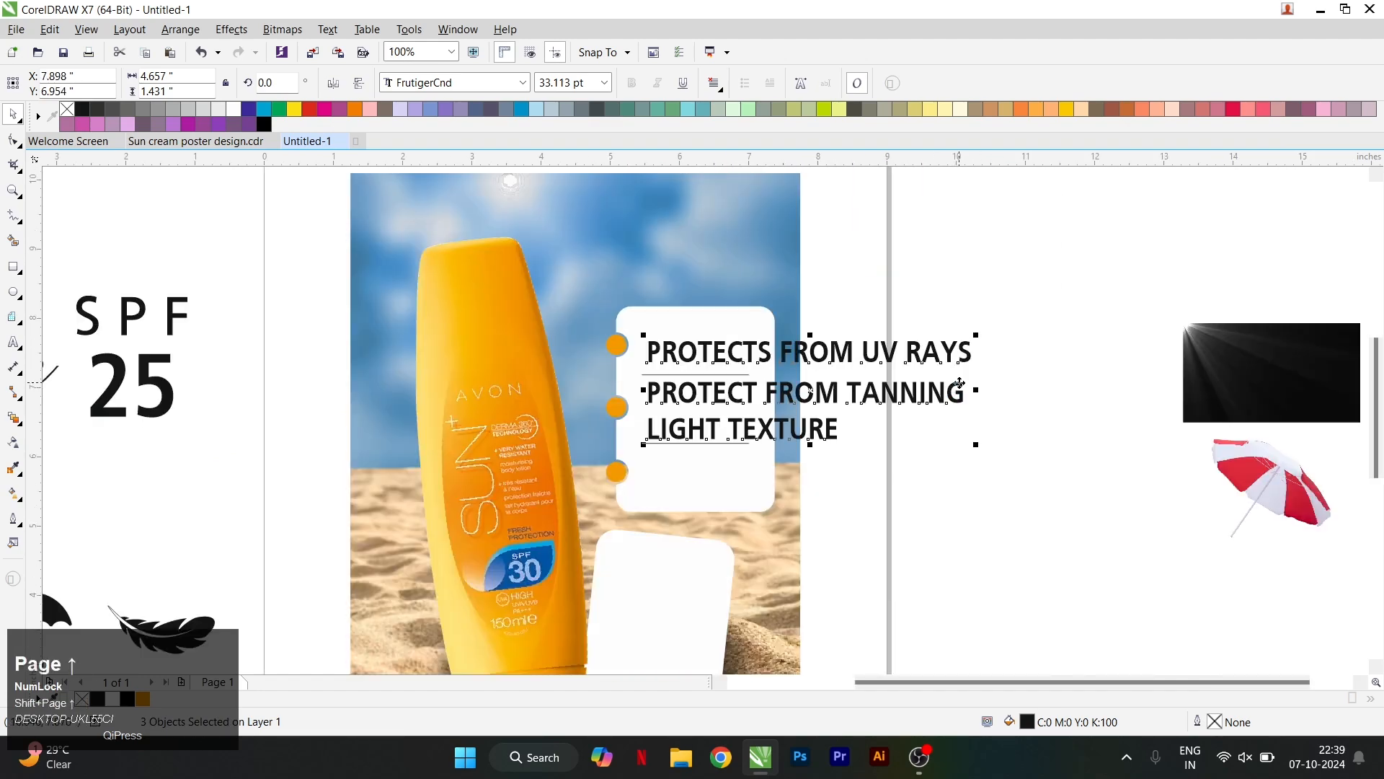
Step: Scale the three text lines down together to about 21 pt
scroll(989, 440, "up", 2)
left_click_drag(959, 454, 724, 452)
left_click(788, 378)
scroll(788, 377, "down", 1)
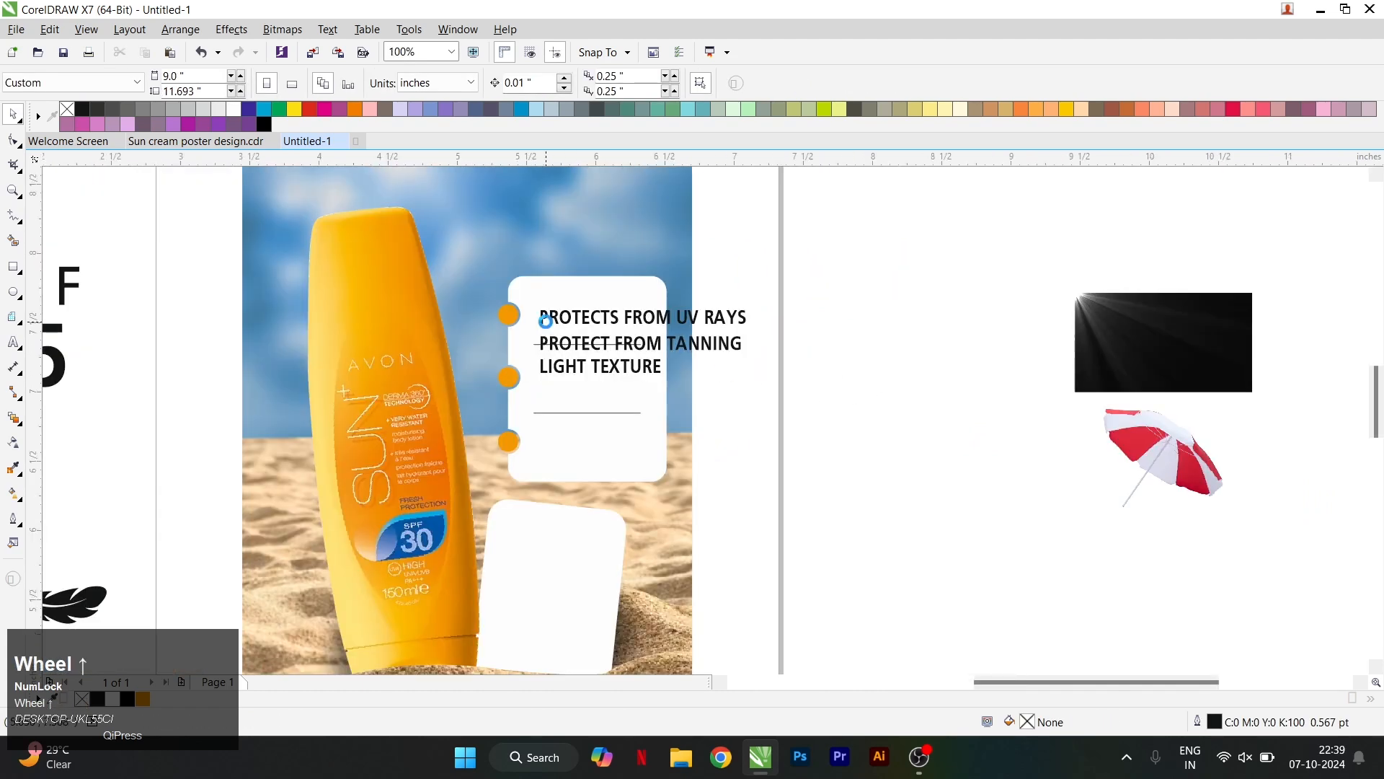
scroll(548, 321, "up", 1)
Step: Align each of the three text lines vertically with the center of its matching orange circle
left_click(558, 329)
left_click(494, 318, "shift")
key("e")
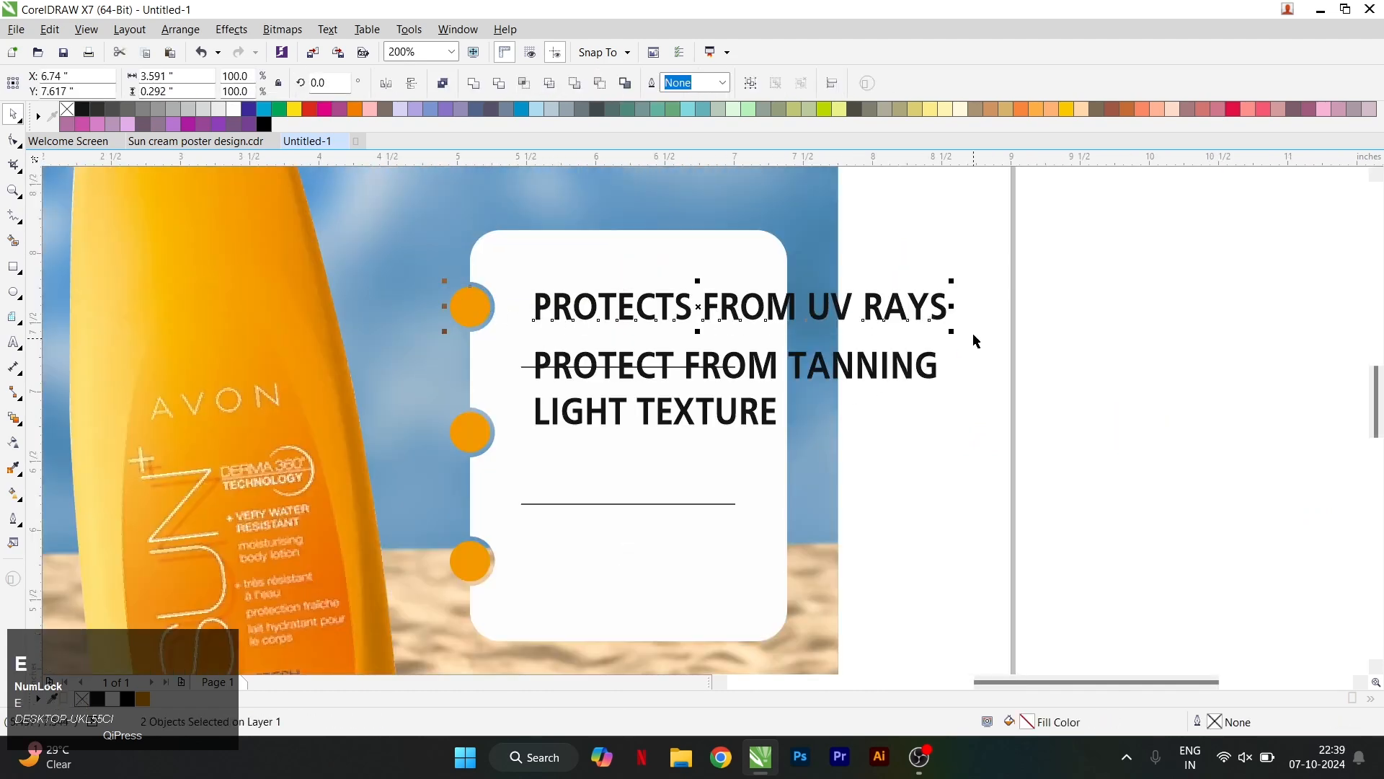
left_click(976, 344)
left_click(730, 412)
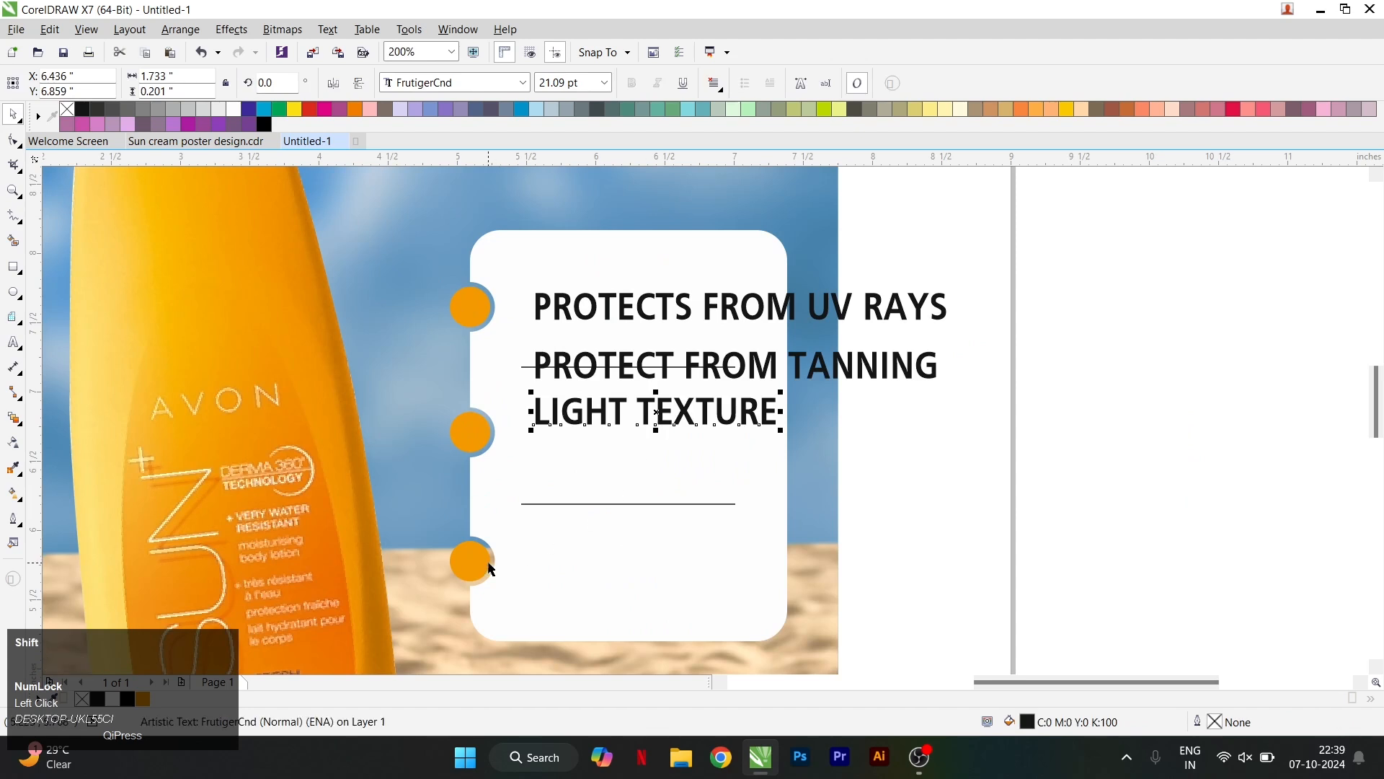
left_click(490, 566, "shift")
key("e")
left_click(570, 367)
left_click(492, 433, "shift")
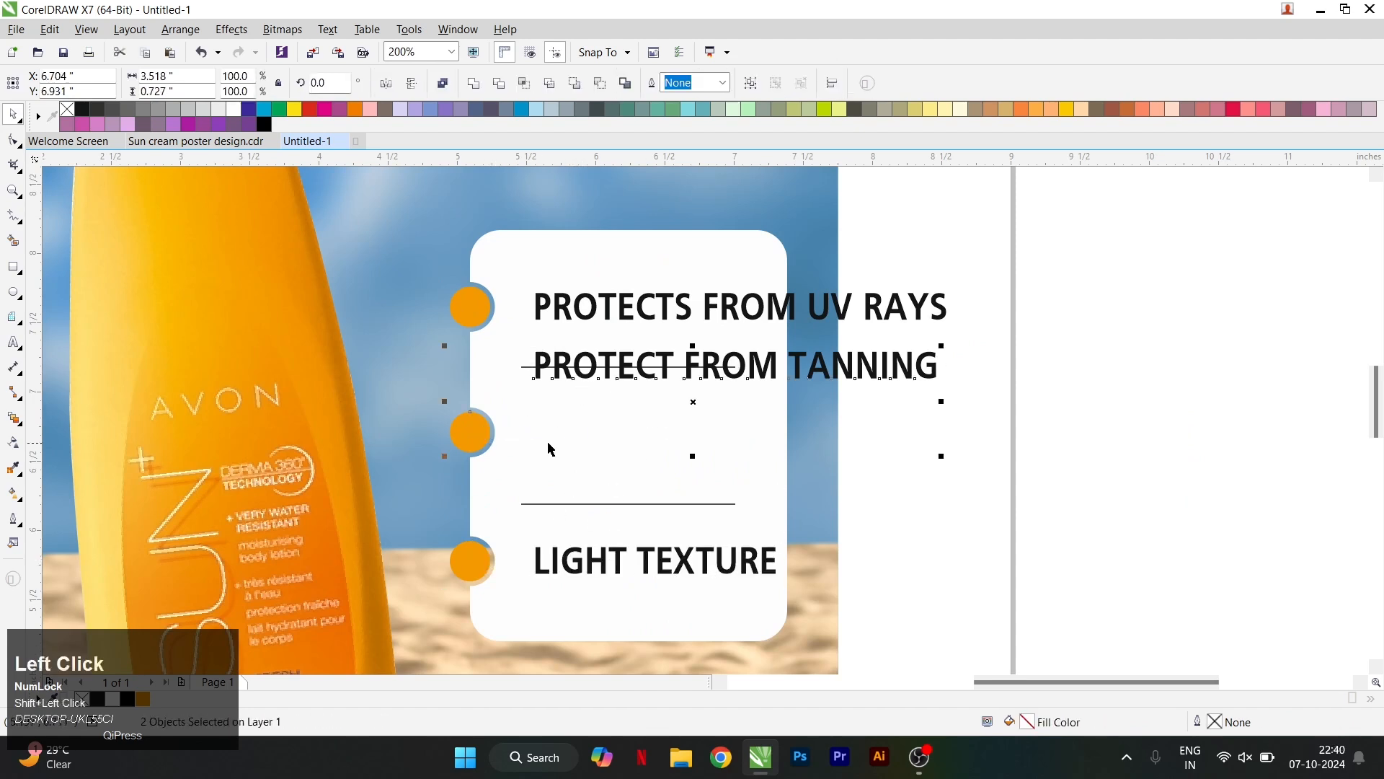
key("e")
left_click(961, 295)
Step: Set the font size of all three text lines to 16 pt
left_click(784, 312)
left_click(782, 431, "shift")
left_click(750, 563, "shift")
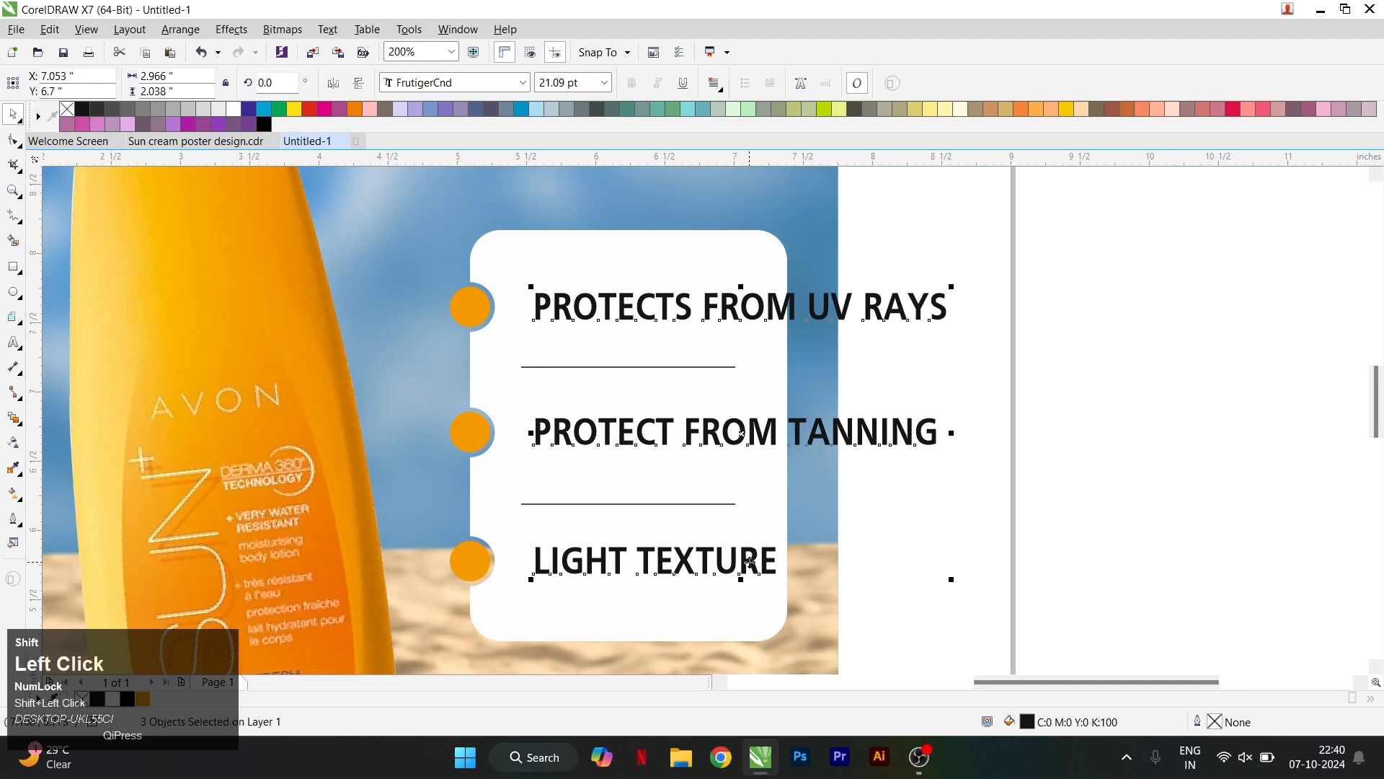
left_click(577, 82)
type("16")
key("Return")
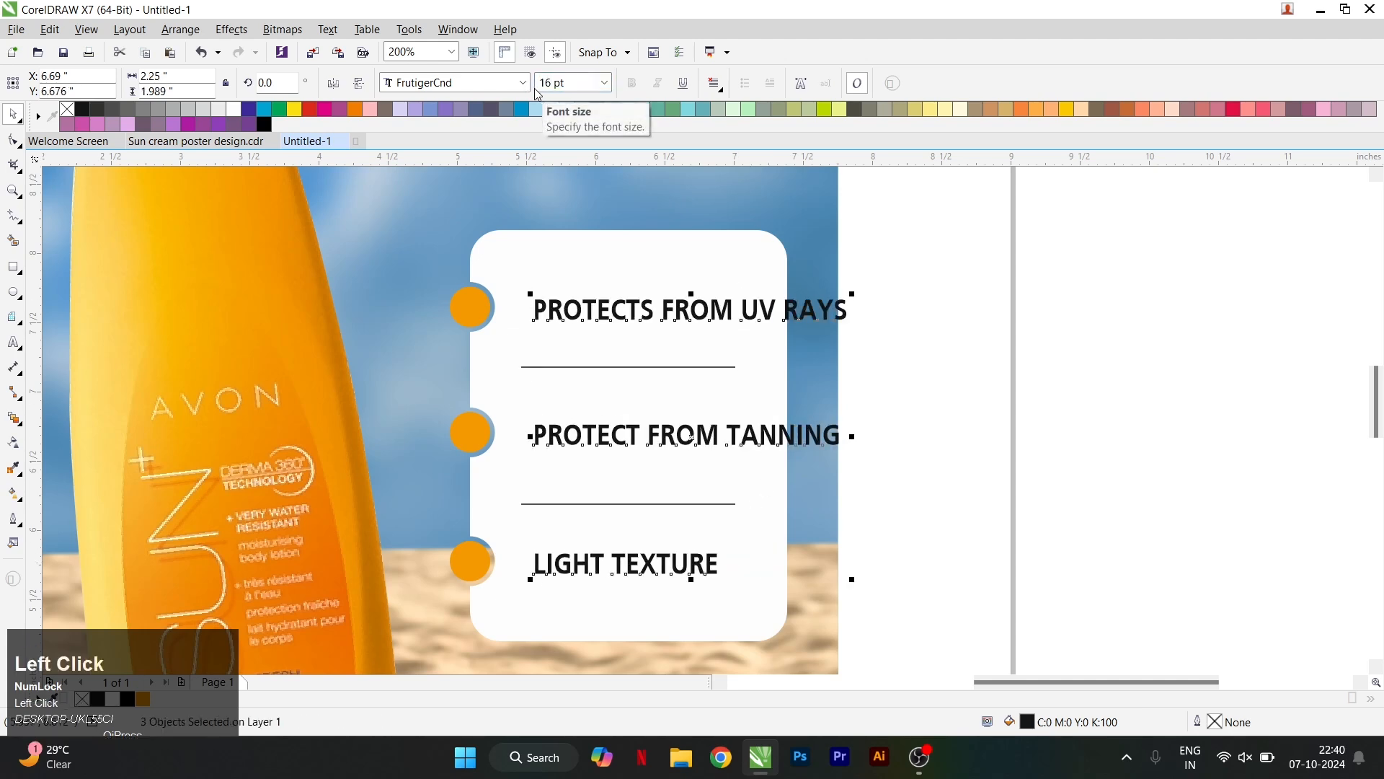
left_click(948, 300)
Step: Break "PROTECTS FROM UV RAYS" into two lines before "FROM" and shift the text up beside the top circle
scroll(683, 315, "up", 1)
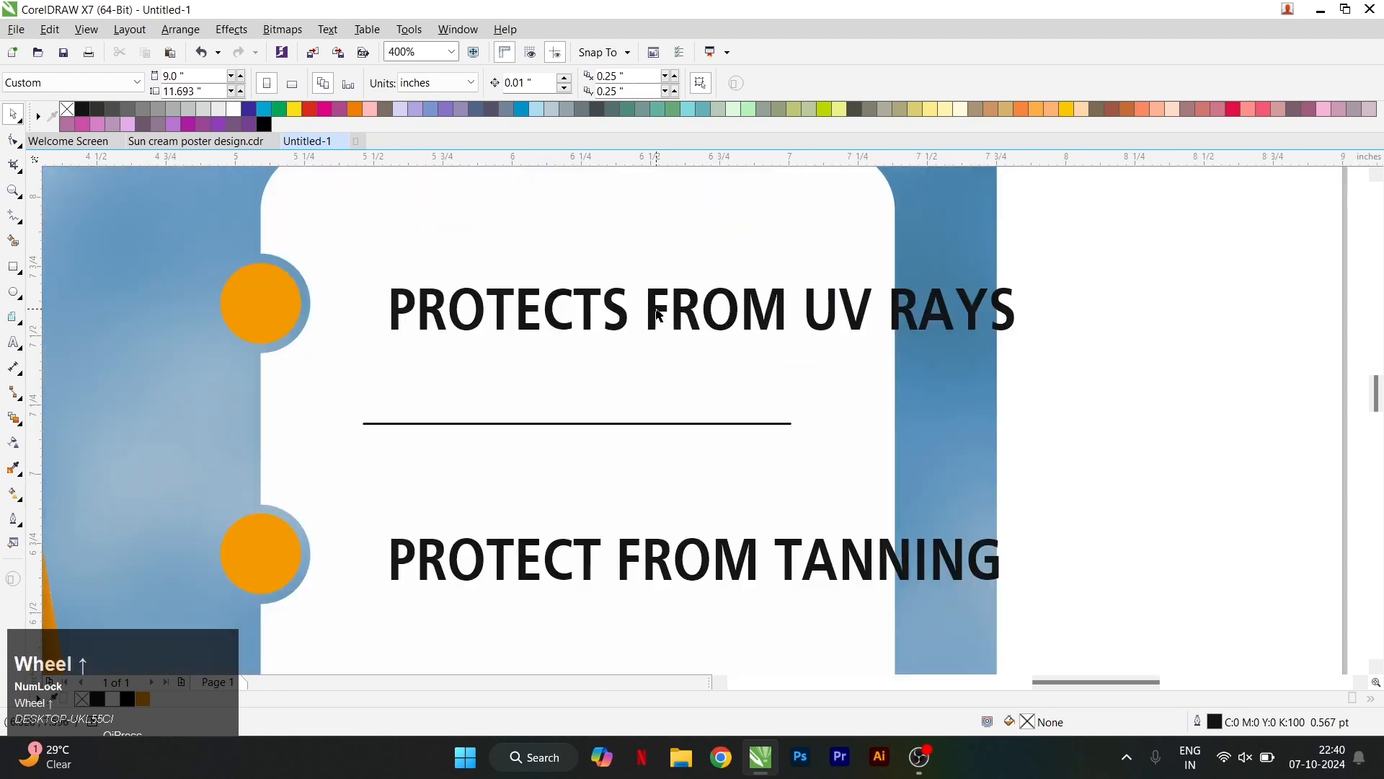
double_click(651, 307)
key("Return")
key("ctrl+space")
left_click_drag(441, 318, 440, 284)
Step: Break "PROTECT FROM TANNING" into two lines before "FROM"
scroll(564, 485, "down", 1)
scroll(564, 486, "up", 1)
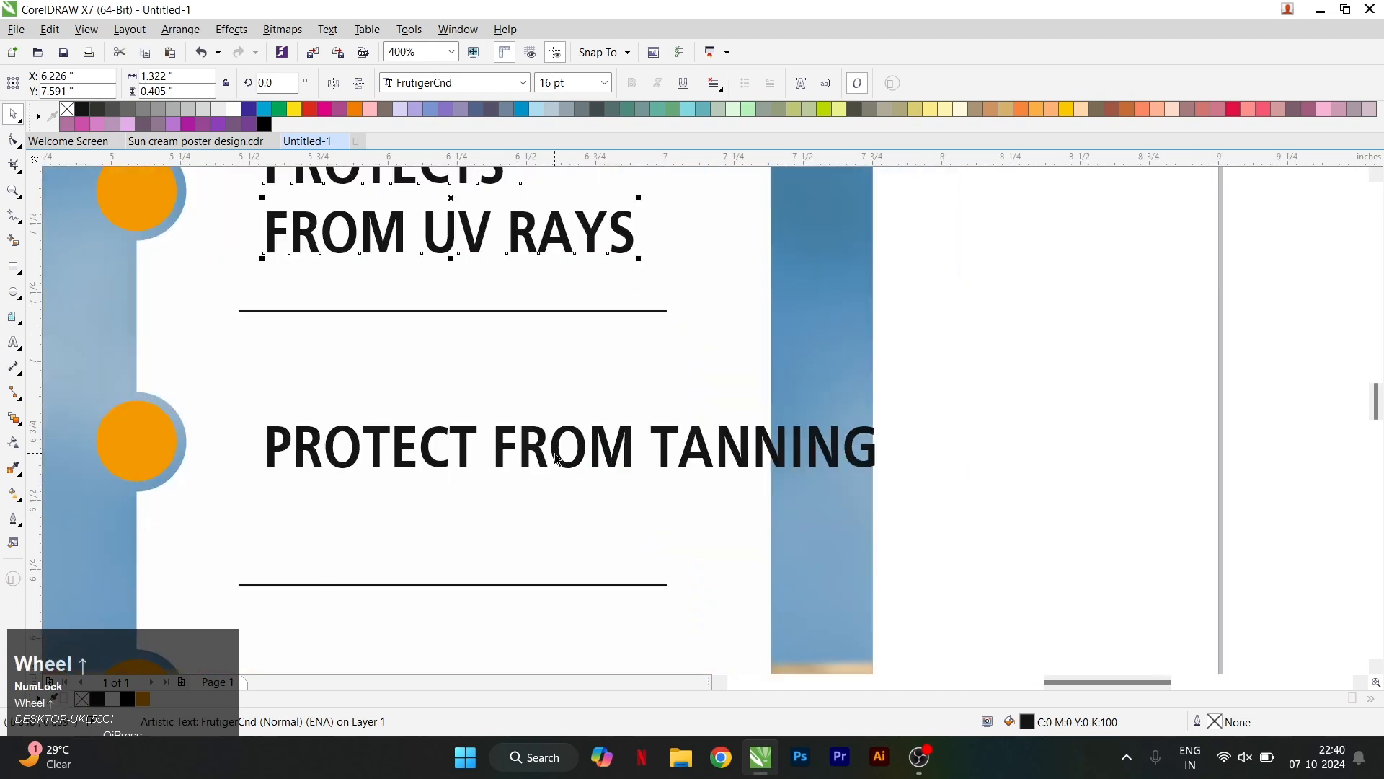
double_click(488, 445)
key("Return")
scroll(586, 389, "down", 1)
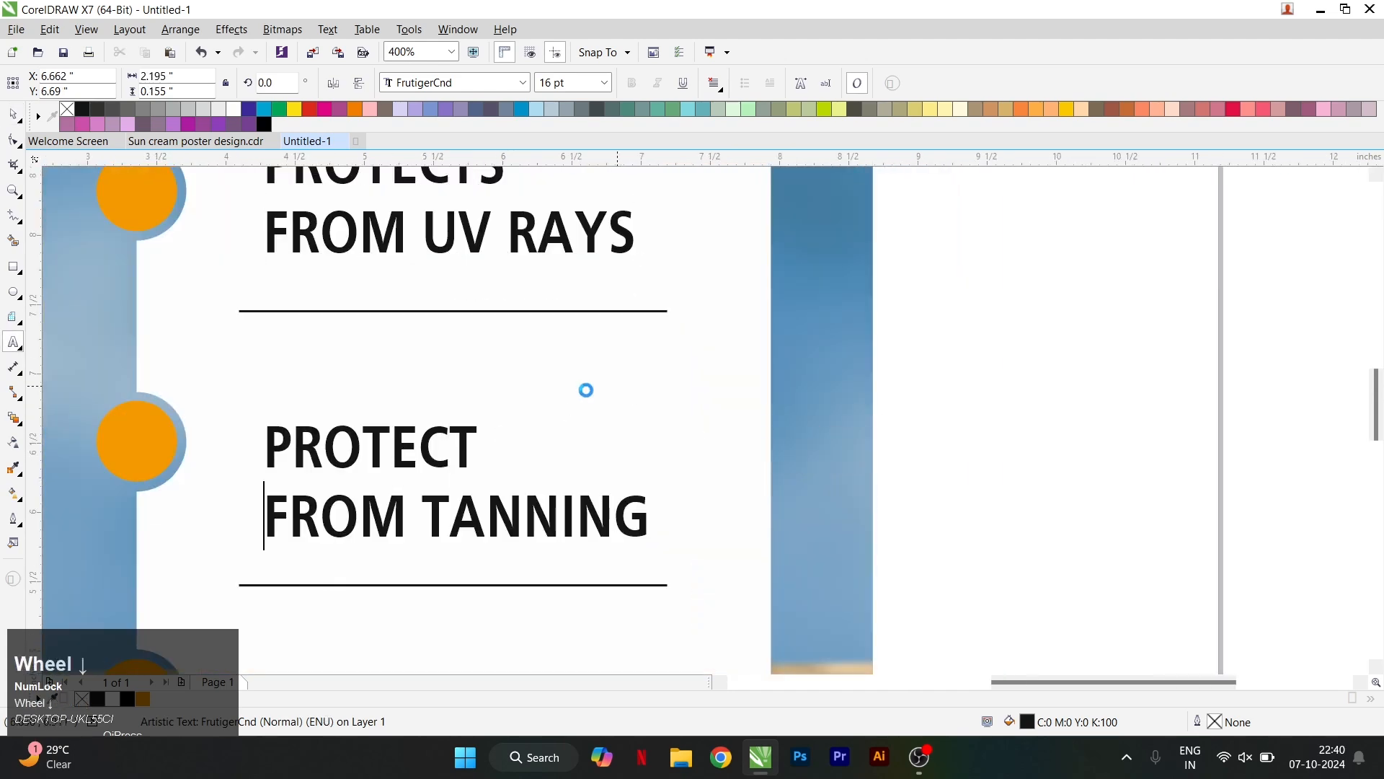
Step: Align the two-line "PROTECT FROM TANNING" text vertically with the center of the middle orange circle
key("ctrl+space")
left_click(396, 429, "shift")
key("e")
left_click(827, 424)
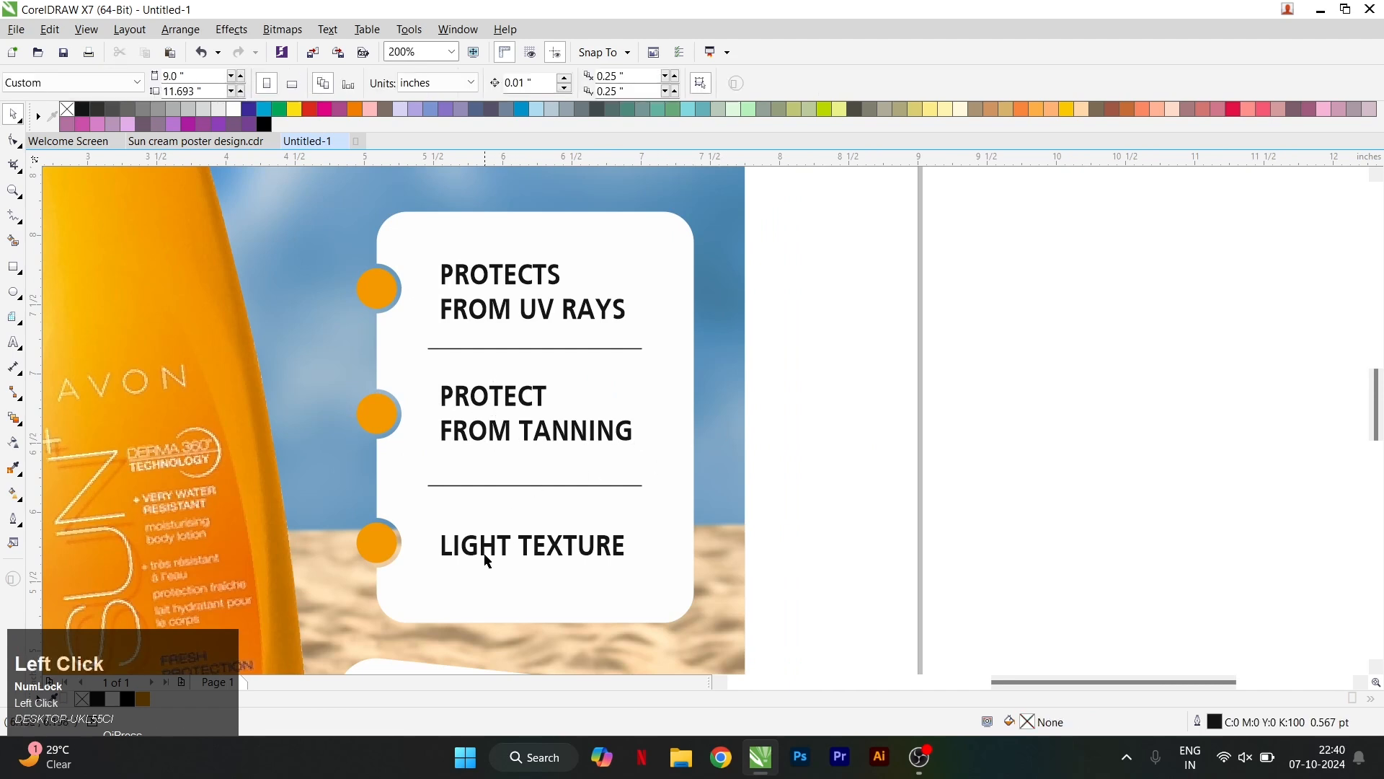
Step: Sample a blue from the sky with the color eyedropper and fill all three feature texts with it
left_click(486, 561)
left_click(497, 441, "shift")
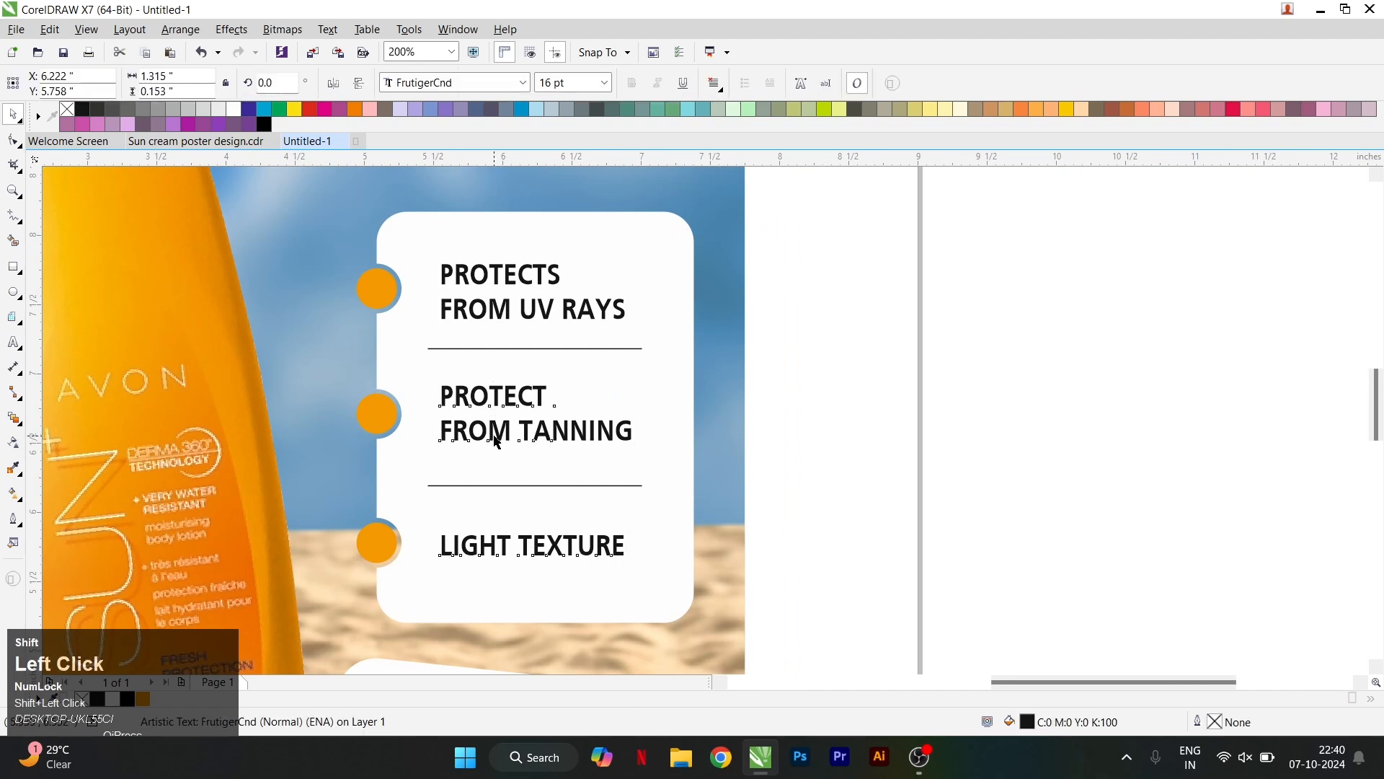
left_click(484, 317, "shift")
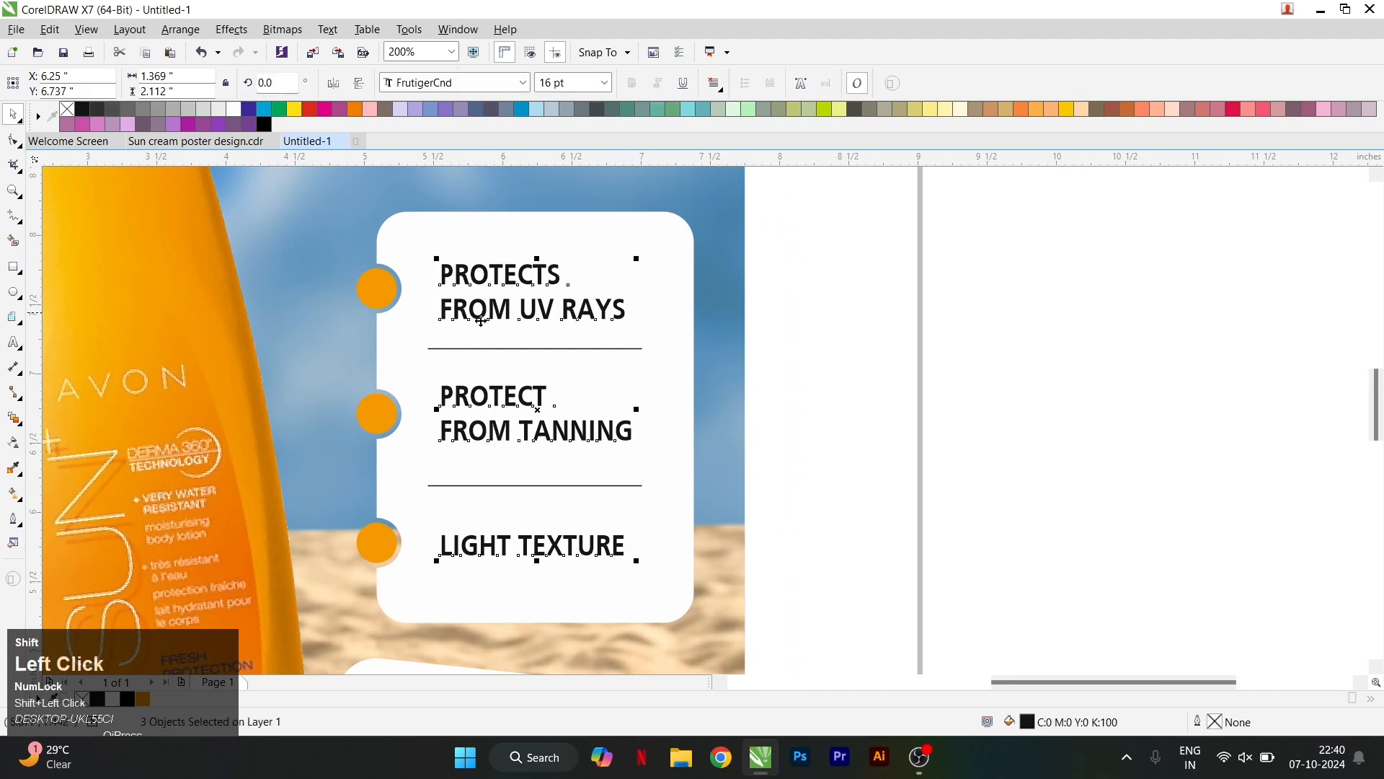
left_click(13, 468)
left_click(718, 239)
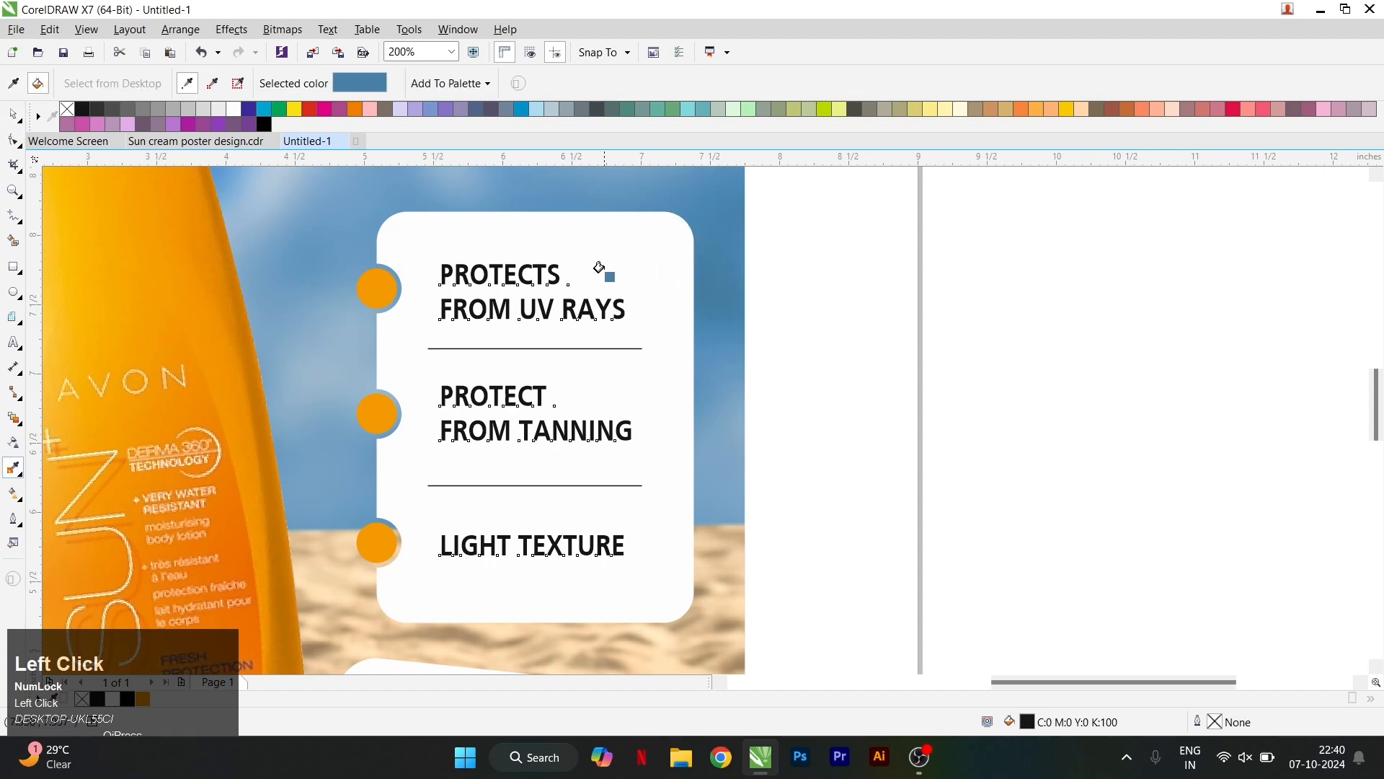
scroll(545, 314, "down", 2)
left_click(579, 320)
scroll(579, 320, "down", 2)
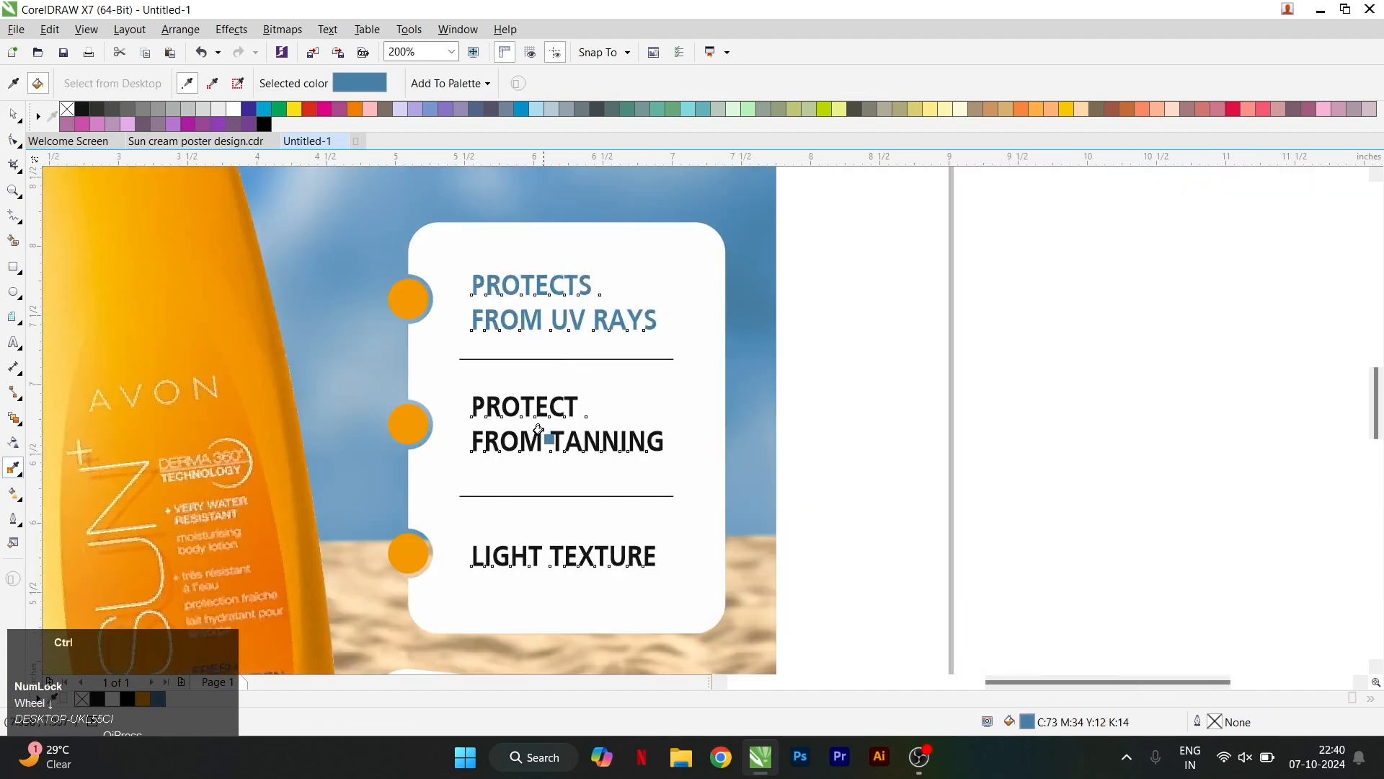
key("space")
left_click(537, 443)
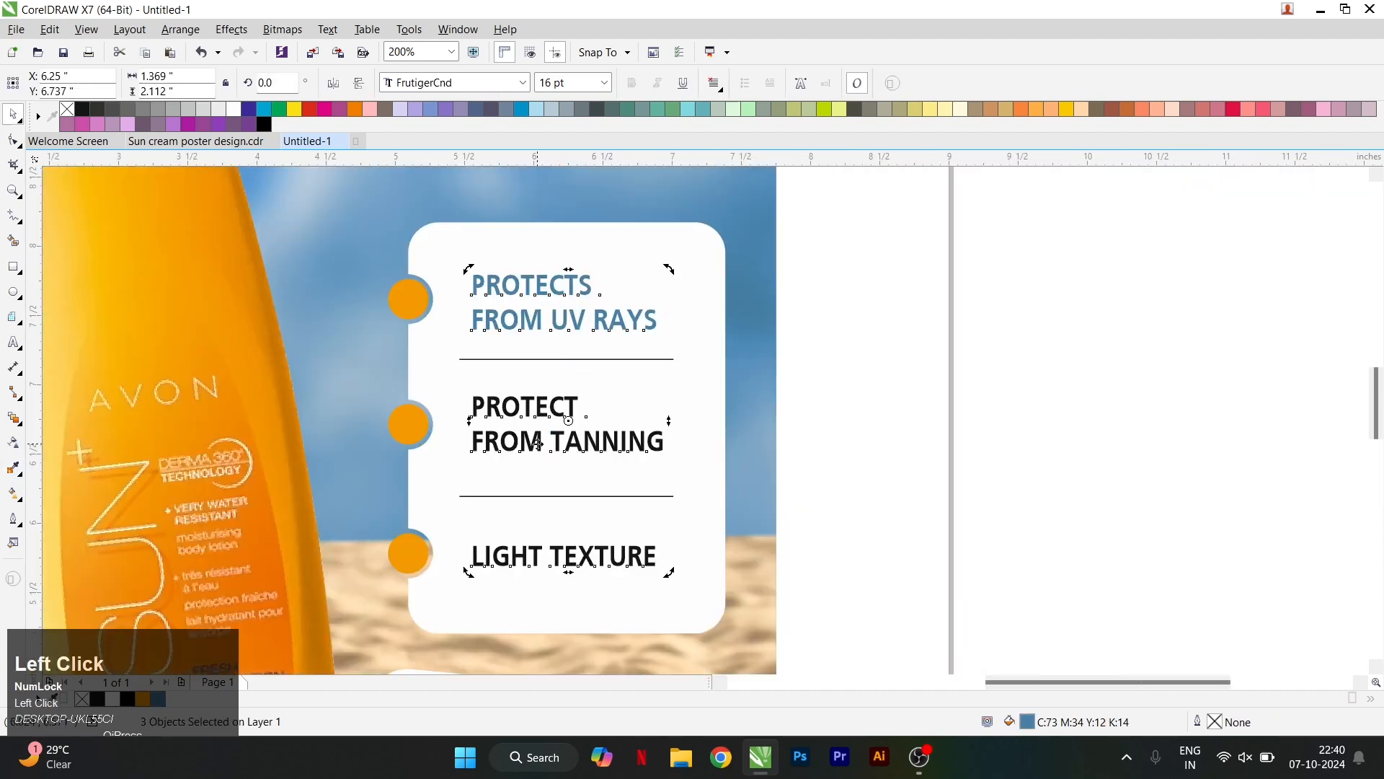
left_click(921, 379)
Step: Select both divider lines on the white card, set their outline width to 1.0 pt and color them light gray
left_click(585, 367)
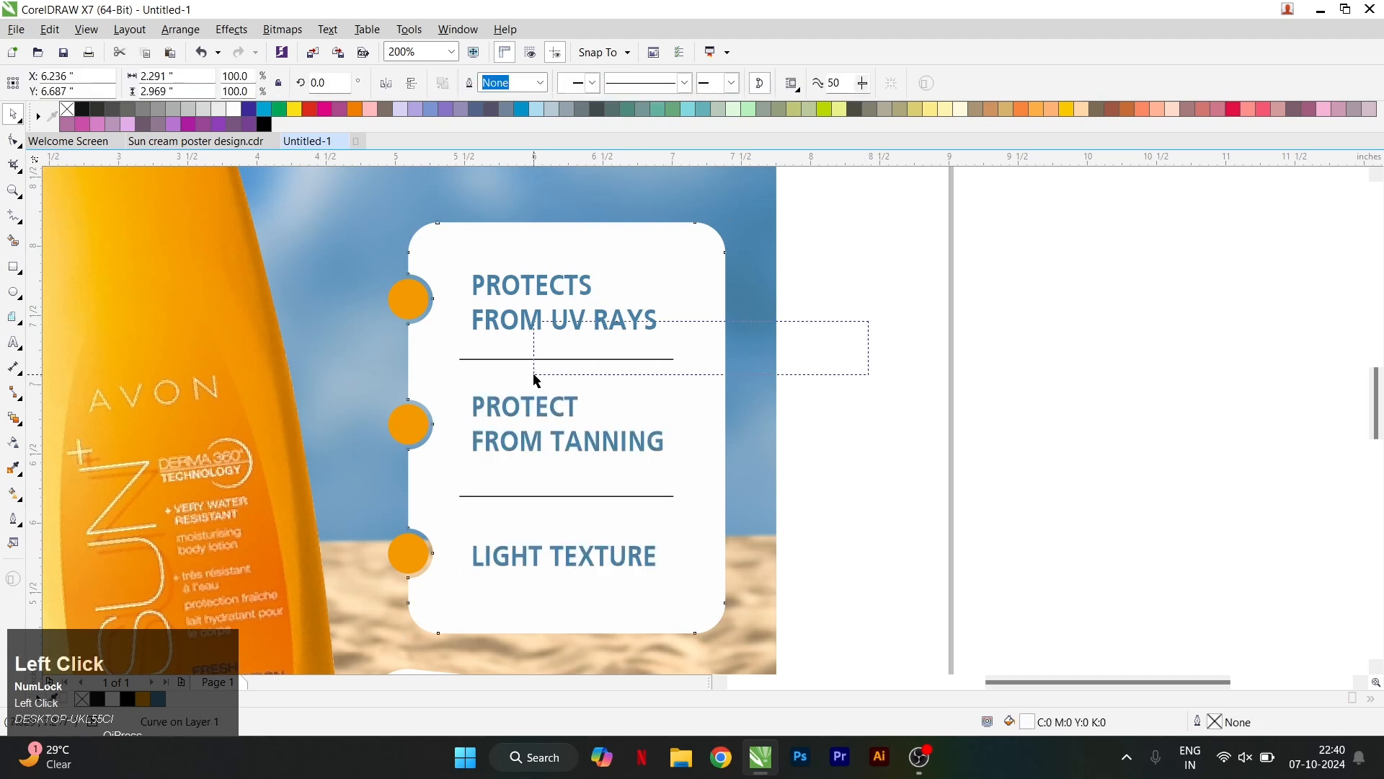
left_click_drag(581, 375, 447, 376)
left_click_drag(838, 491, 454, 500)
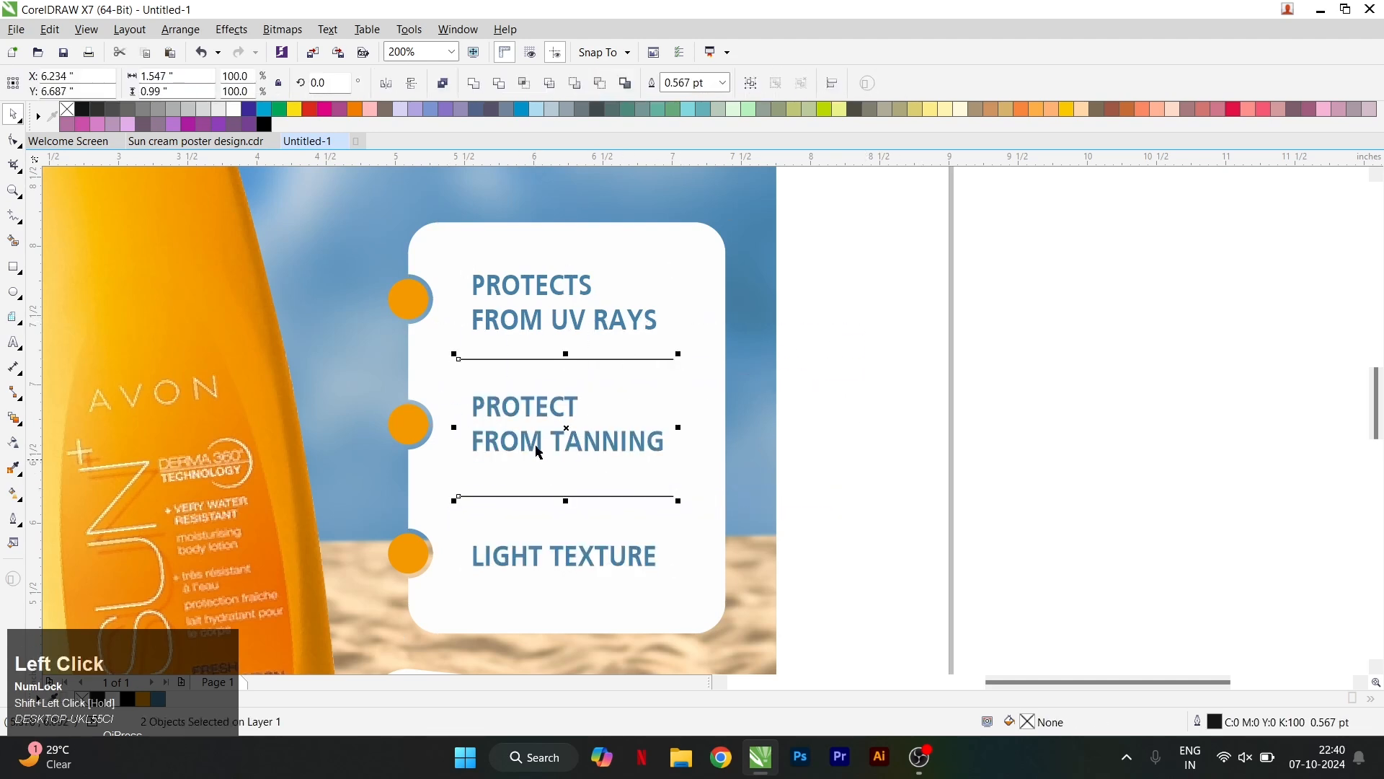
left_click(723, 83)
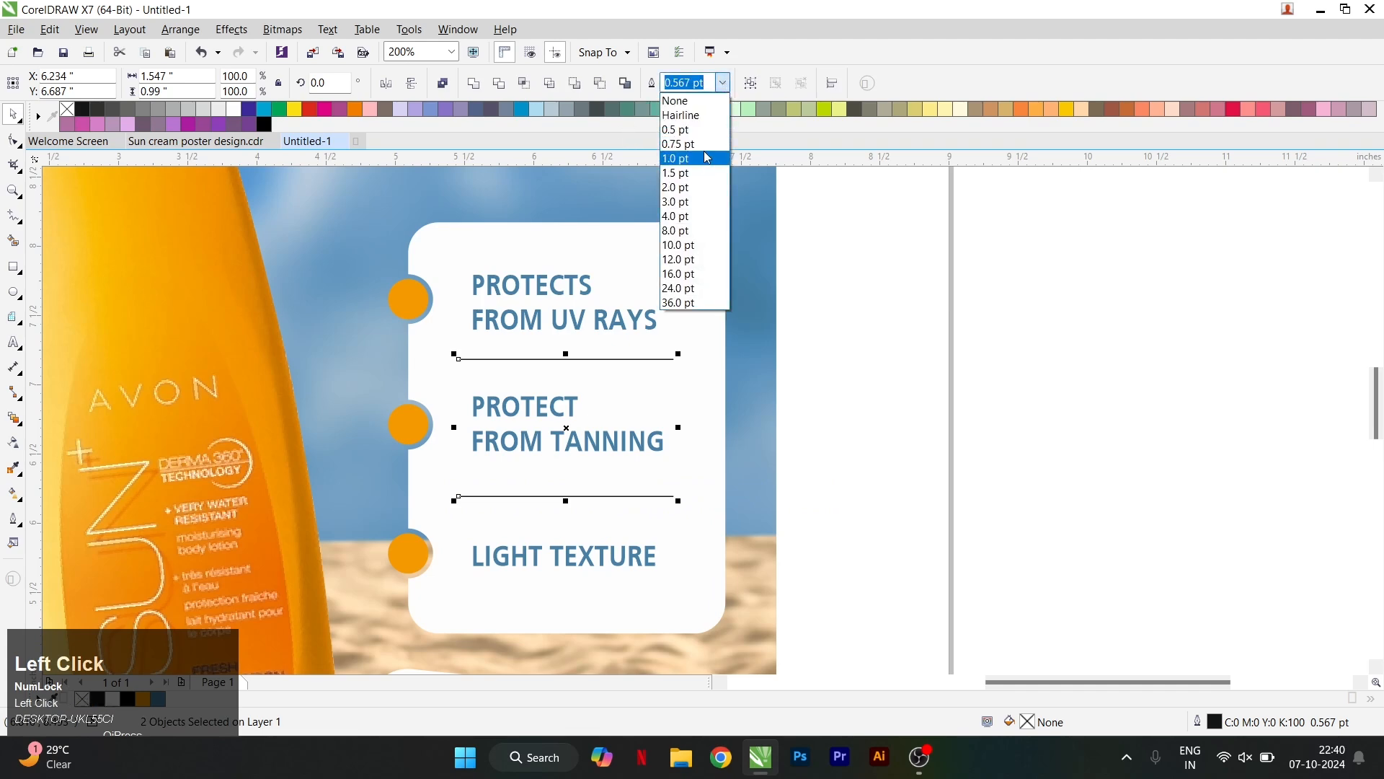
left_click(705, 155)
right_click(212, 114)
left_click(867, 328)
Step: Place the "SUN PROTECTION Cream" title in the sky above the upper card, fill it white and bring it to the front
scroll(841, 332, "down", 2)
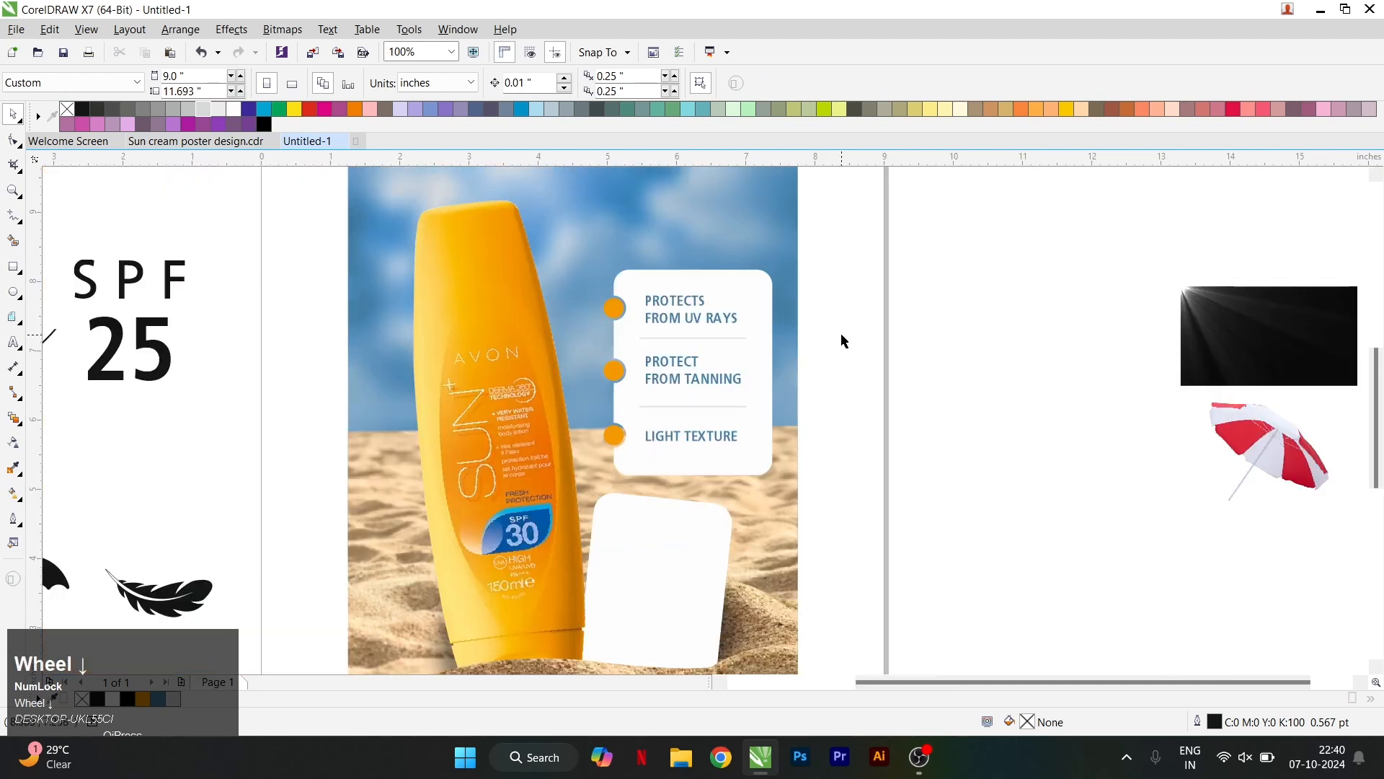
scroll(757, 339, "down", 2)
left_click(826, 325)
scroll(726, 339, "up", 2)
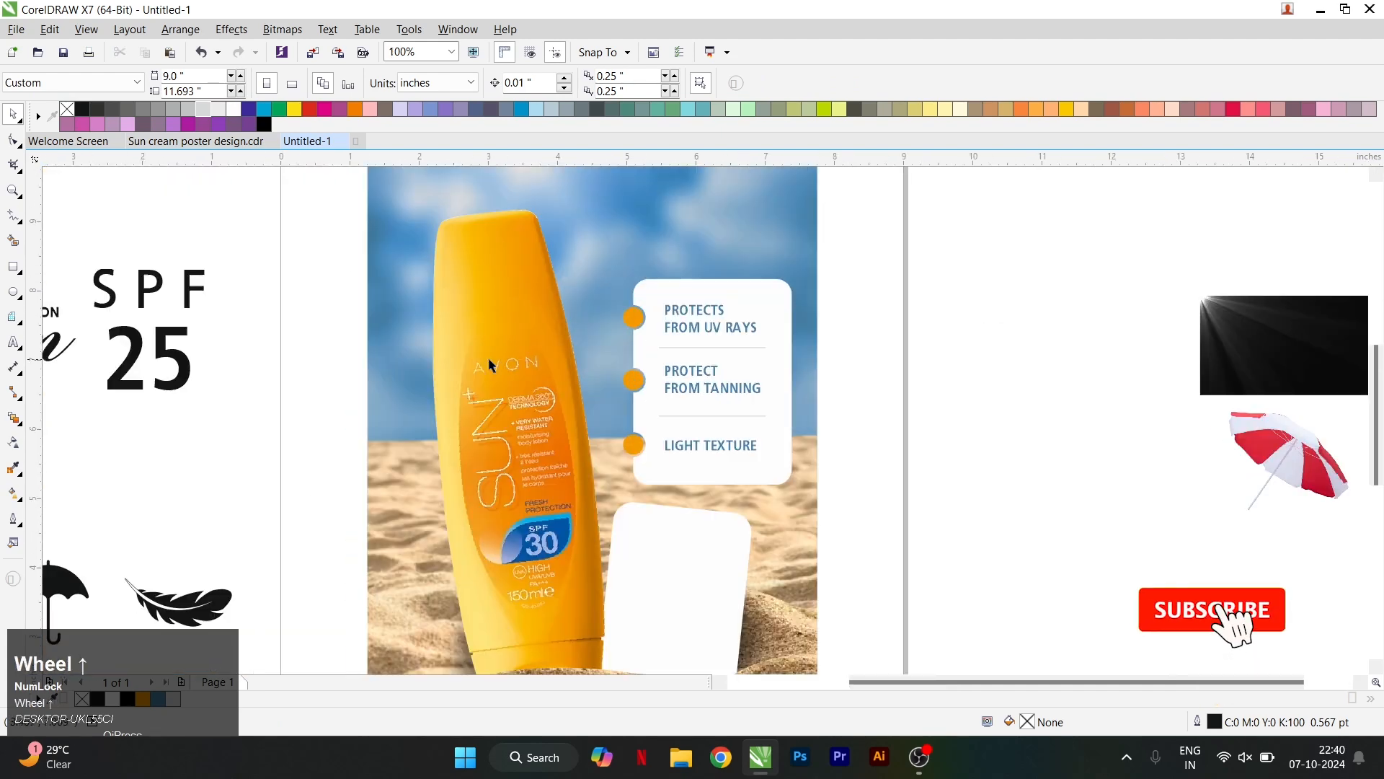
scroll(584, 332, "down", 2)
scroll(310, 238, "up", 2)
left_click_drag(85, 258, 371, 414)
scroll(252, 354, "down", 2)
left_click_drag(252, 353, 608, 287)
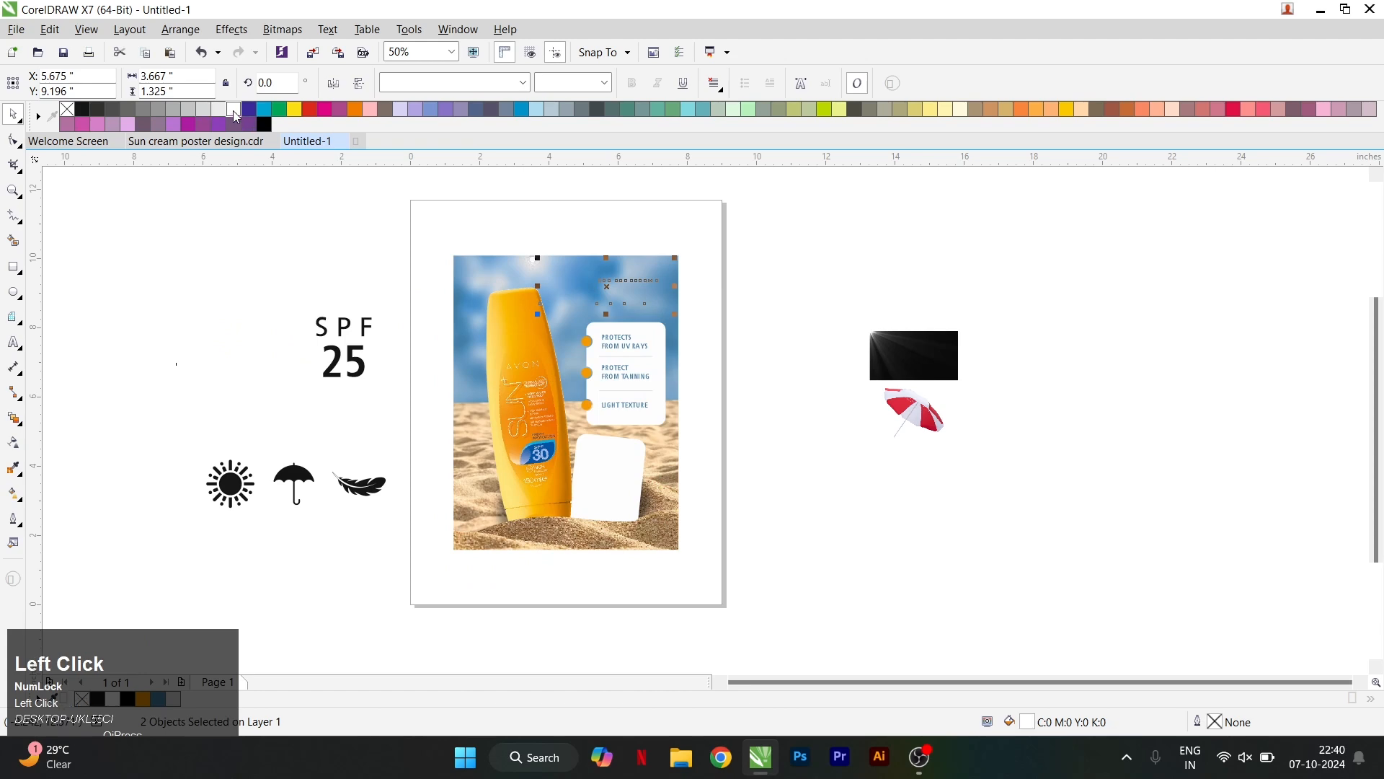
key("shift+Page_Up")
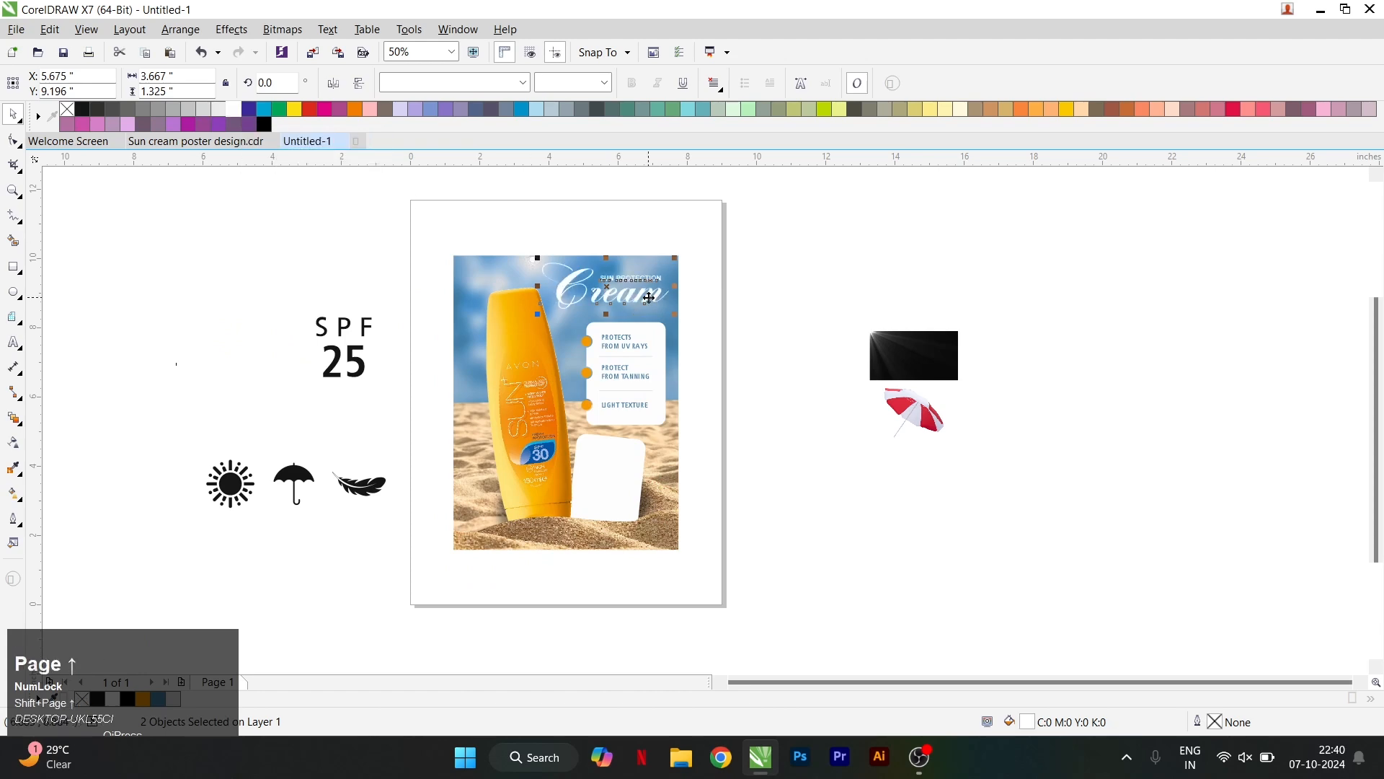
scroll(649, 297, "up", 2)
left_click_drag(652, 292, 651, 297)
scroll(722, 320, "down", 1)
left_click(838, 279)
scroll(814, 286, "down", 1)
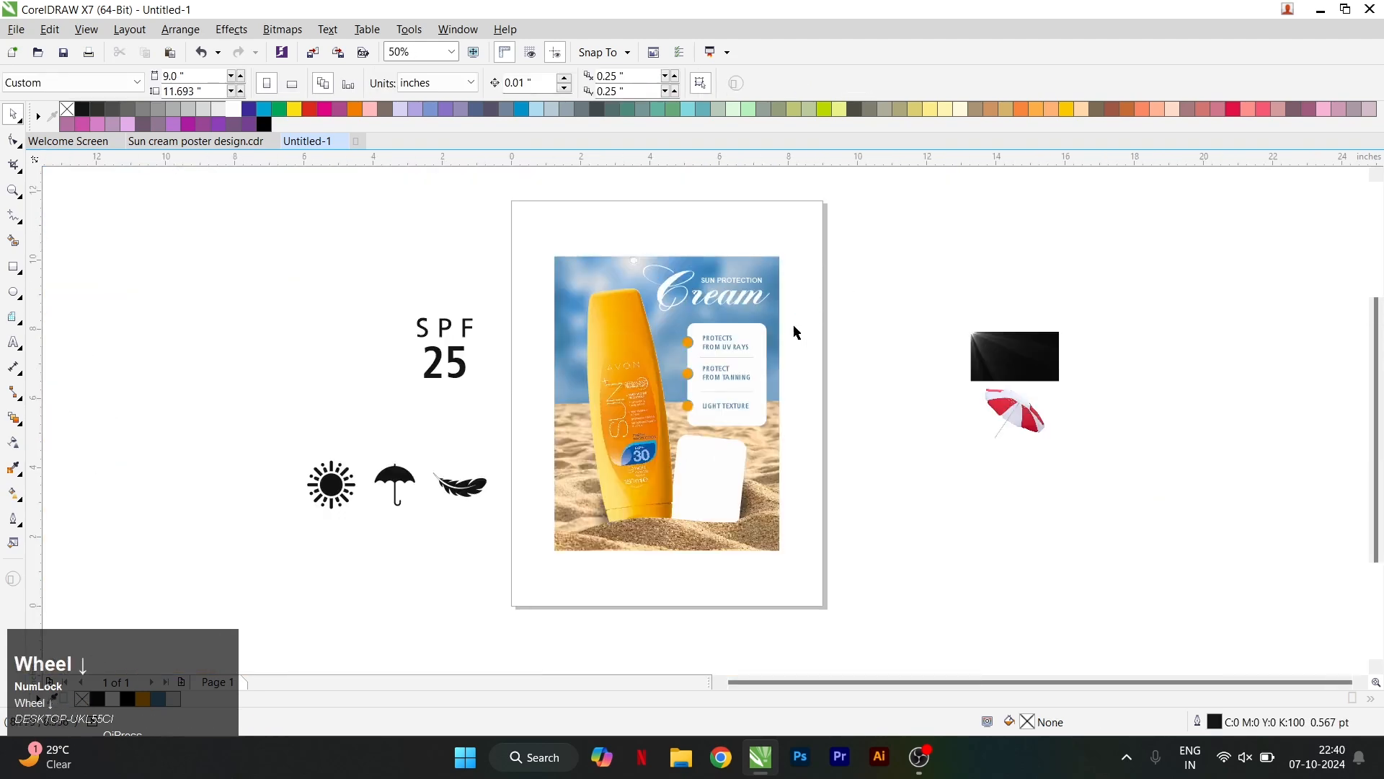
Step: Move the feather icon over the bottom orange circle, bring it to the front and fill it white
scroll(494, 375, "up", 1)
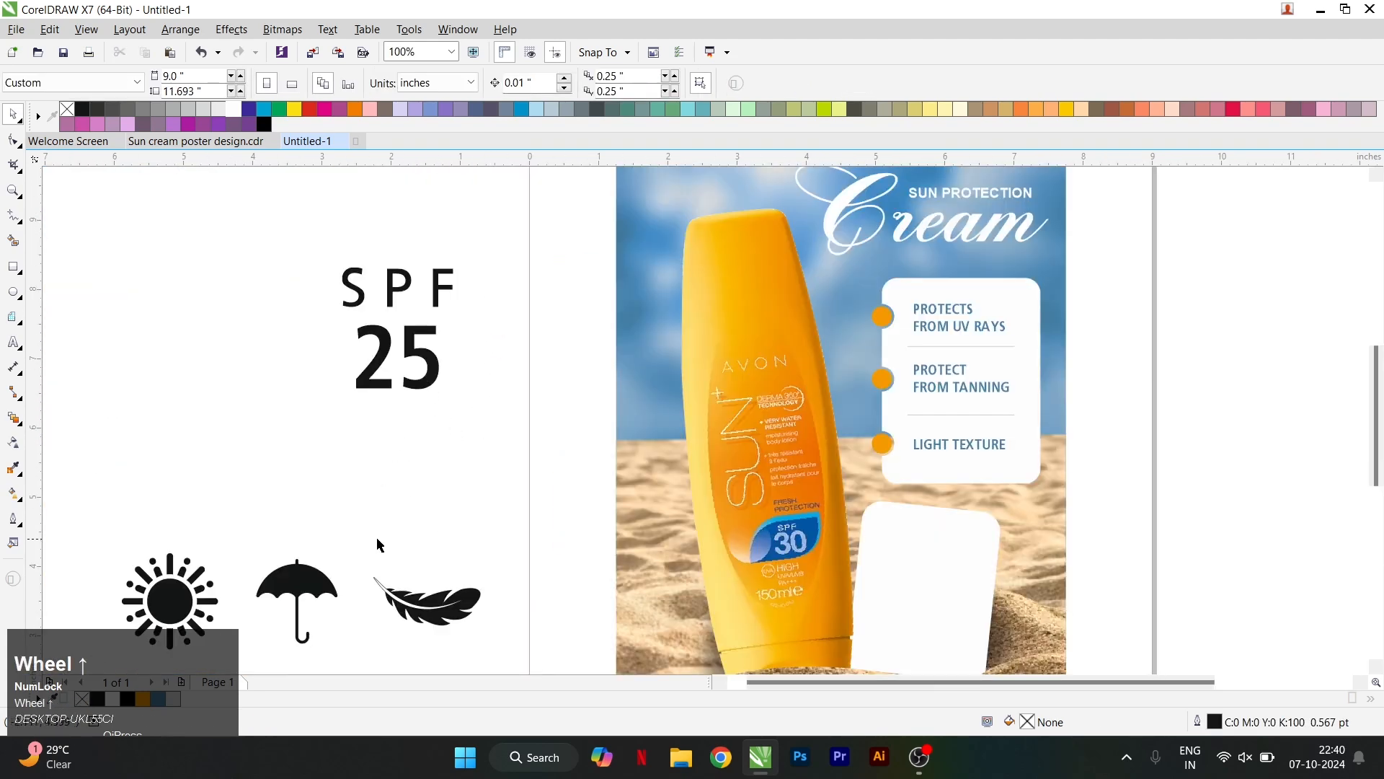
left_click_drag(479, 653, 532, 655)
left_click_drag(429, 600, 877, 433)
key("shift+Page_Up")
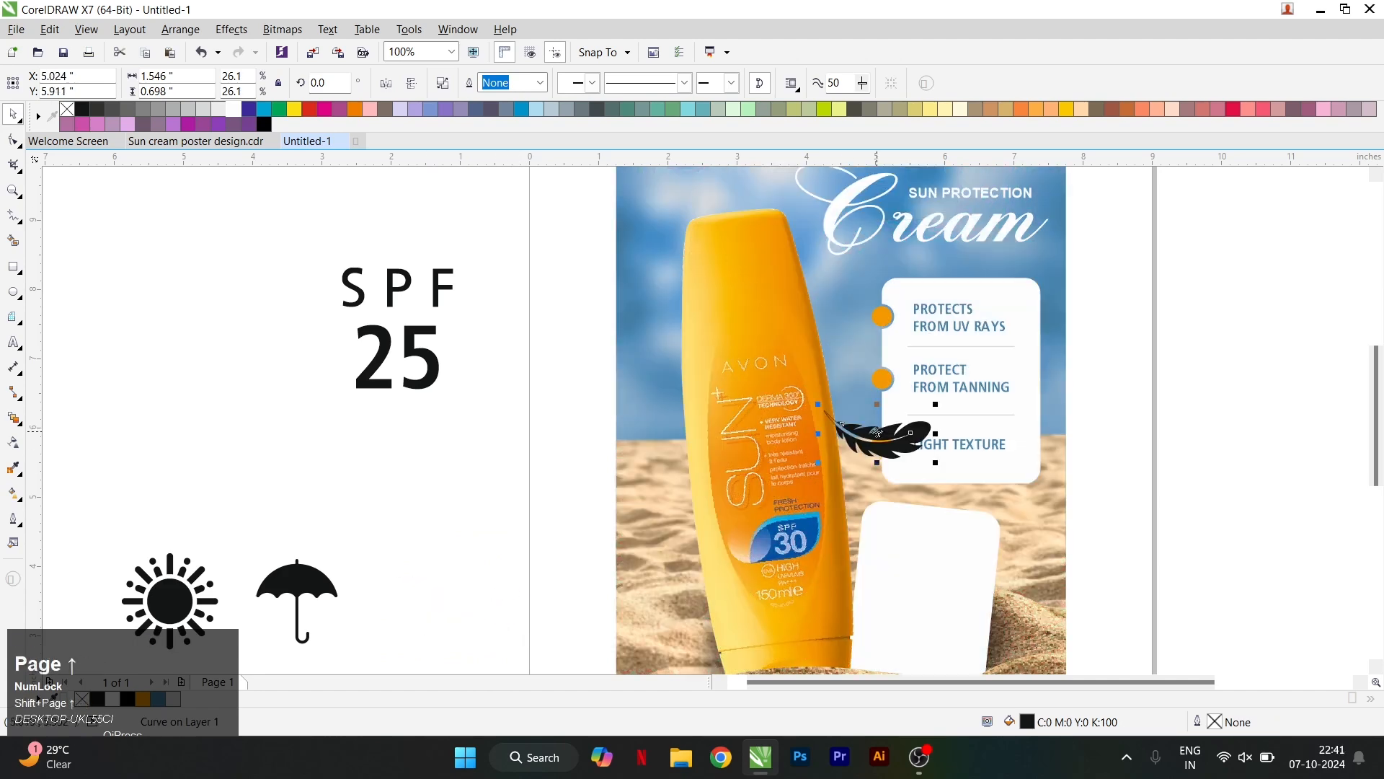
scroll(981, 442, "up", 1)
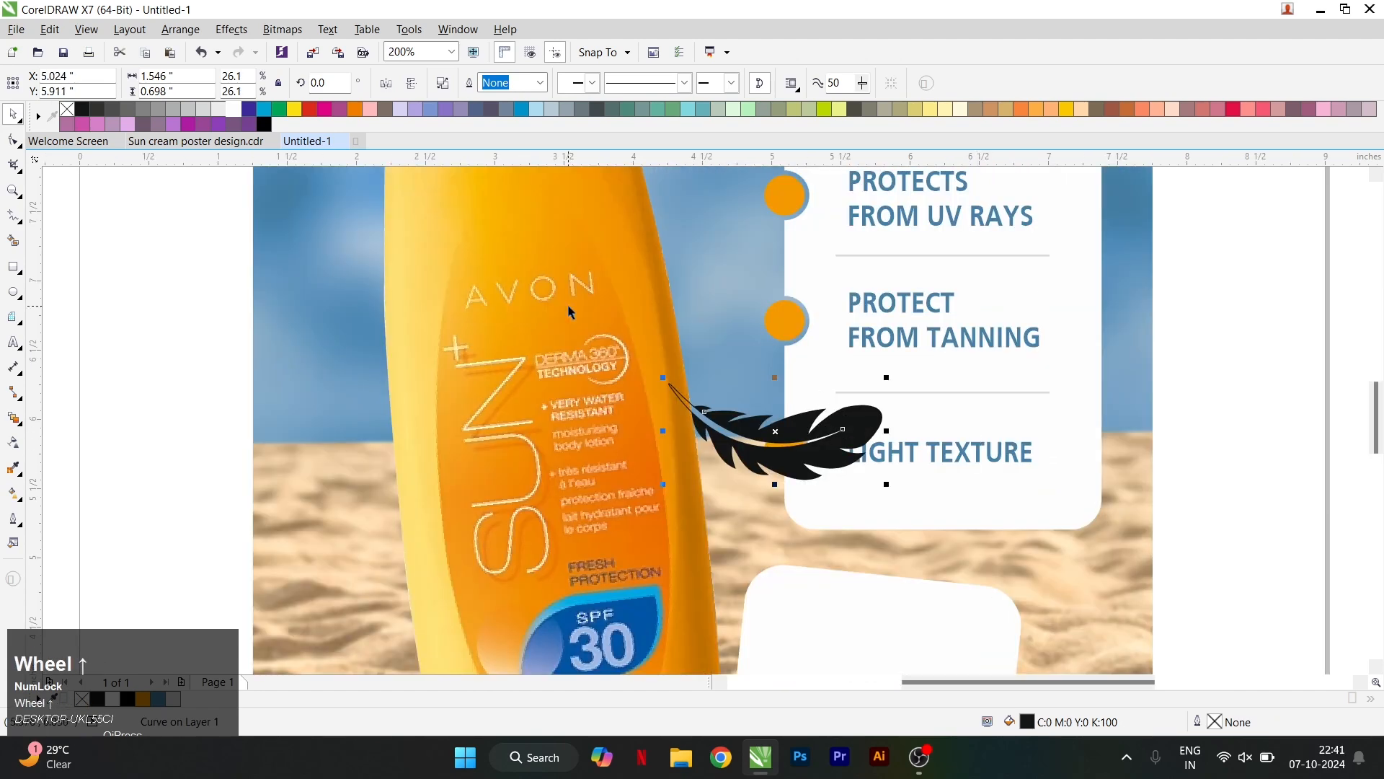
left_click(235, 108)
Step: Shrink the feather icon to fit inside the bottom orange circle and center it there both ways
scroll(884, 372, "up", 1)
left_click_drag(884, 372, 725, 491)
scroll(725, 491, "up", 1)
left_click(695, 503, "shift")
key("c")
key("e")
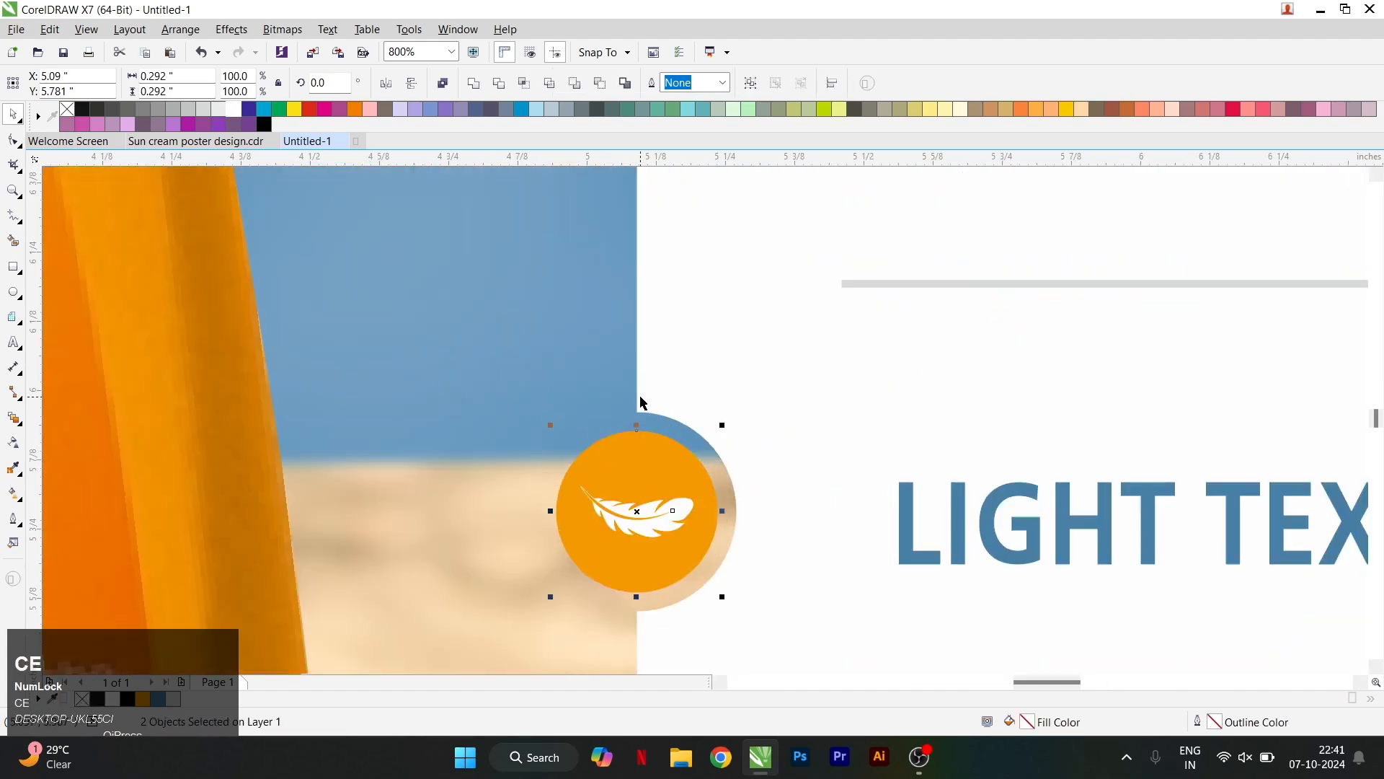
Step: Move the sun and black umbrella icons together to the other side of the poster and bring them to the front
scroll(641, 401, "down", 4)
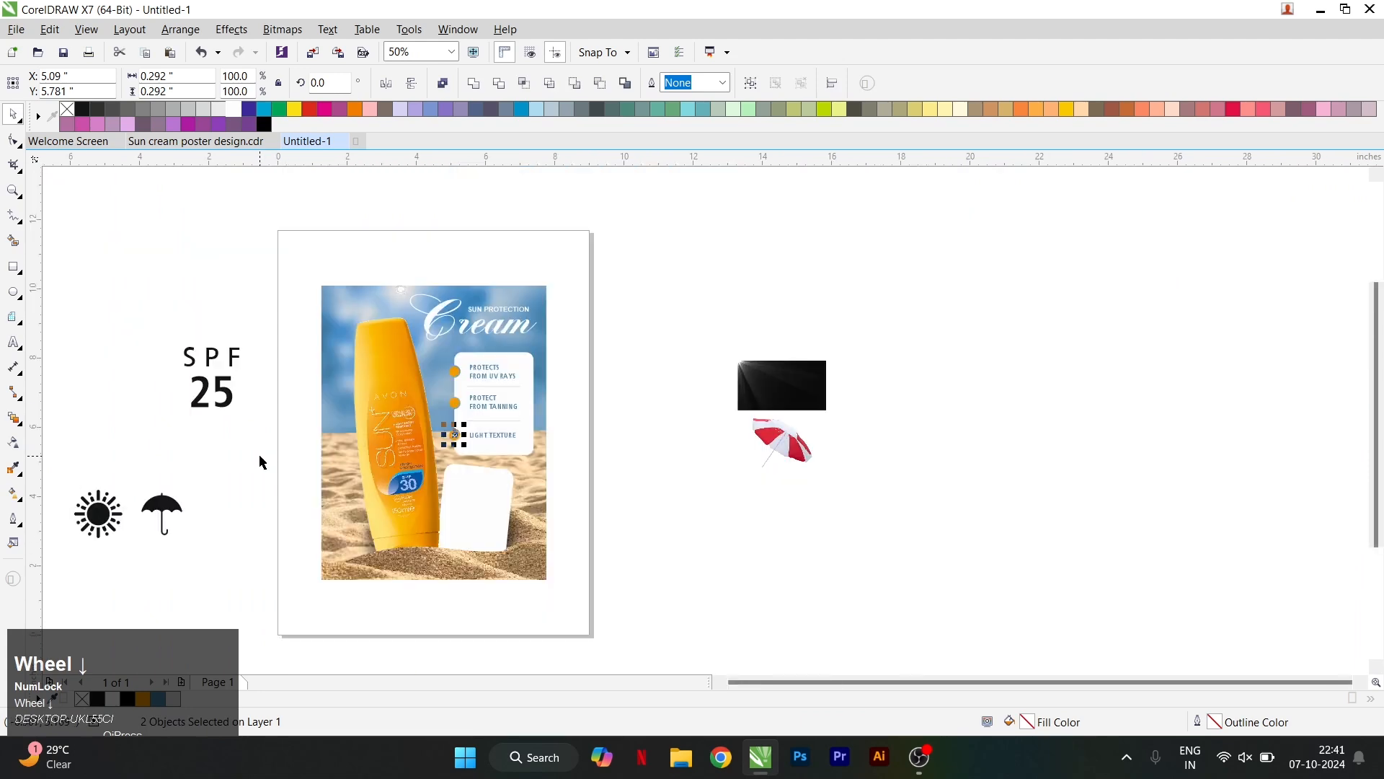
left_click_drag(258, 456, 62, 569)
left_click_drag(100, 526, 588, 396)
scroll(588, 395, "up", 1)
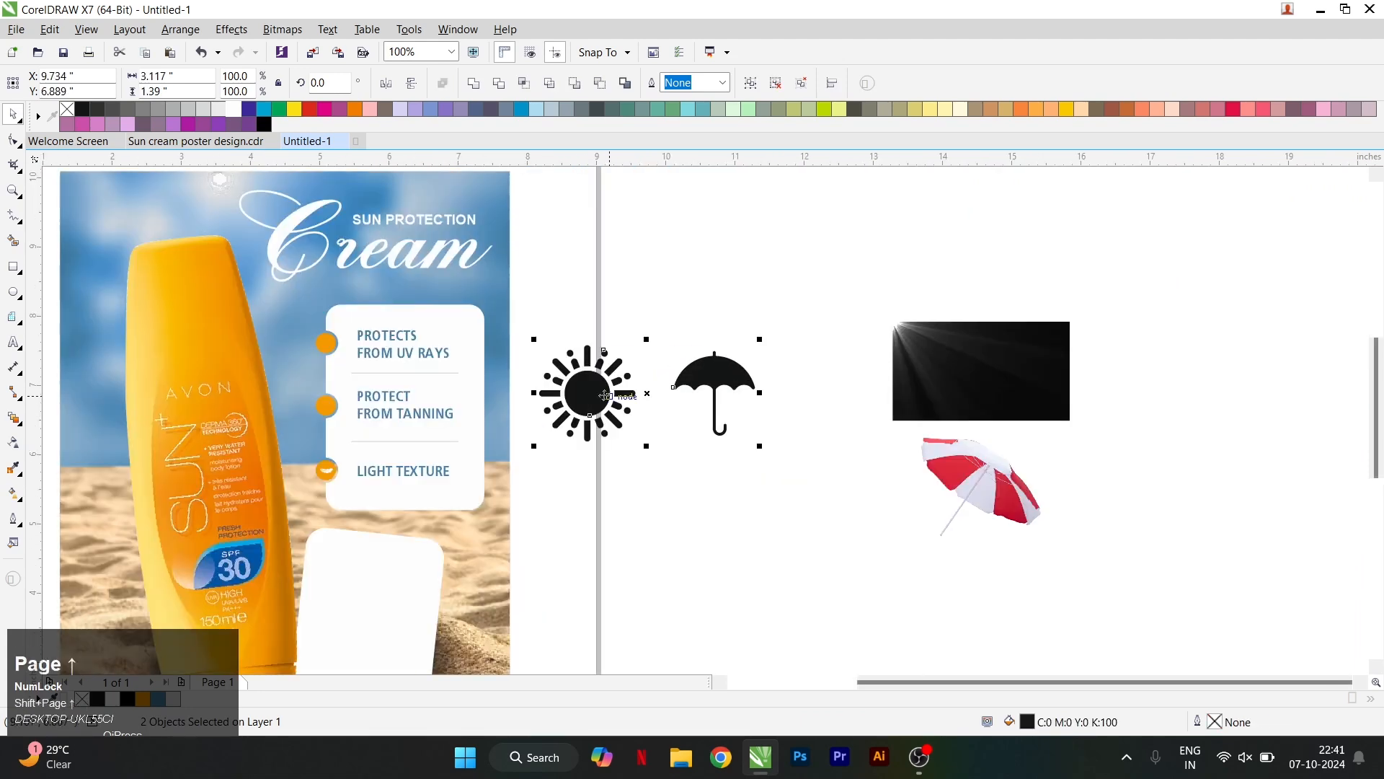
Step: Move the sun icon onto the top orange circle beside "PROTECTS FROM UV RAYS" and fill it white
left_click(586, 393)
left_click_drag(488, 386, 311, 339)
scroll(345, 317, "up", 1)
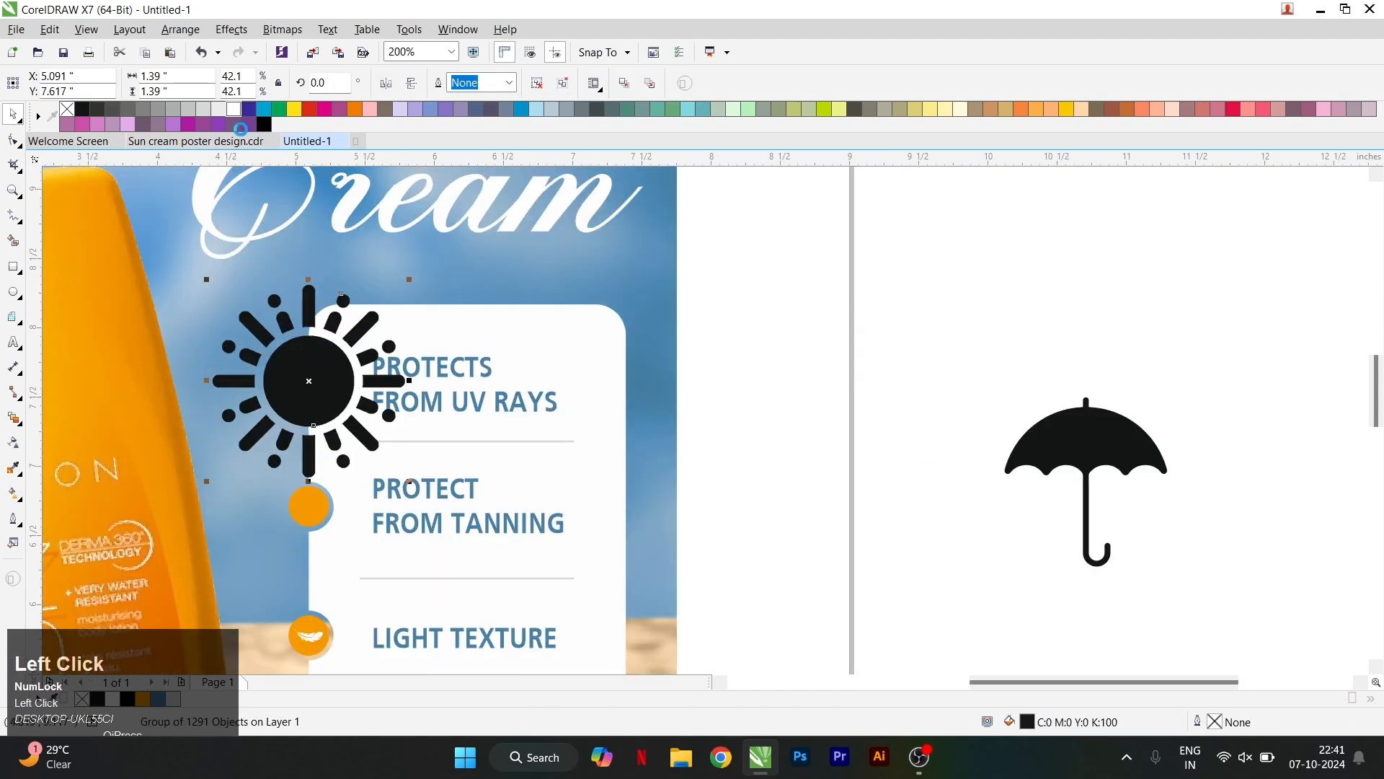
Step: Shrink the sun icon to about 0.2 inch wide and center it in the top orange circle
left_click_drag(408, 281, 370, 349)
scroll(400, 333, "up", 2)
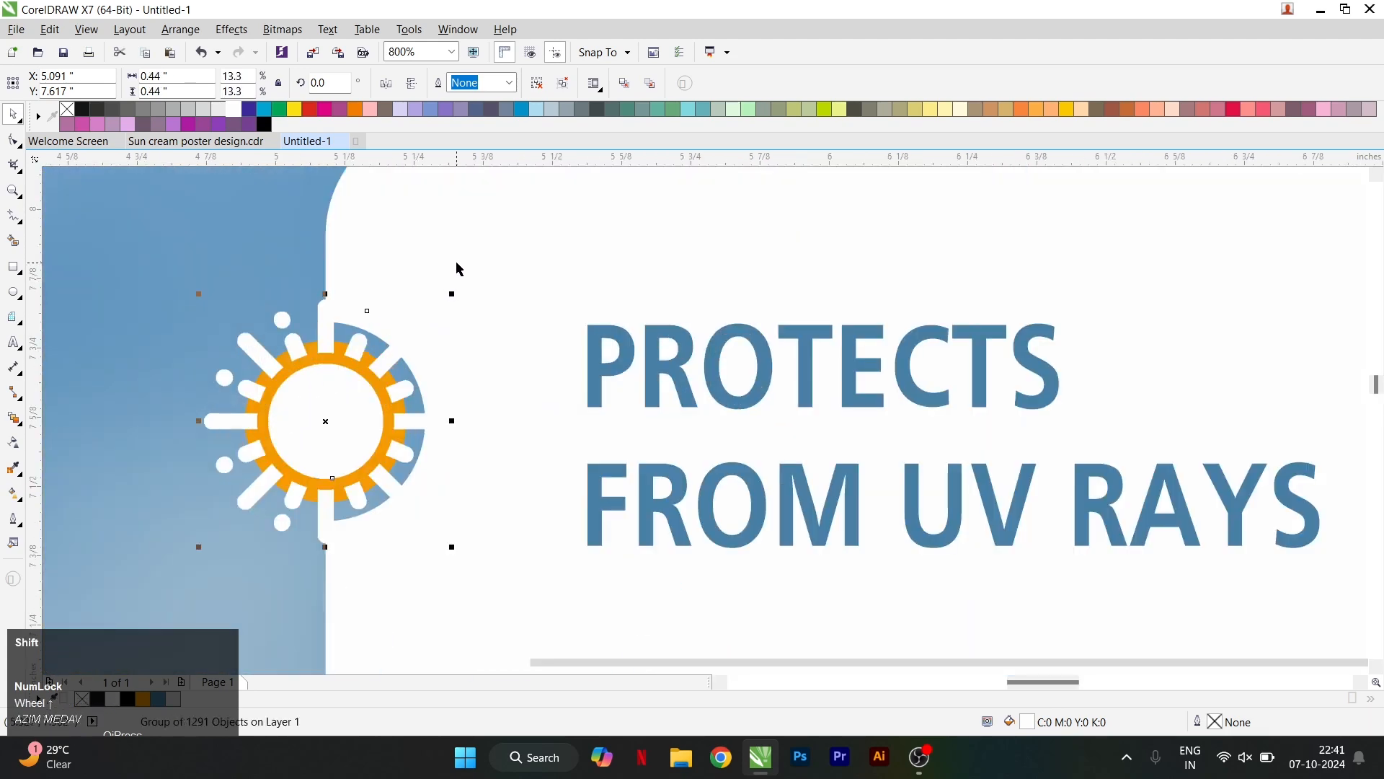
left_click(372, 364)
left_click(333, 400)
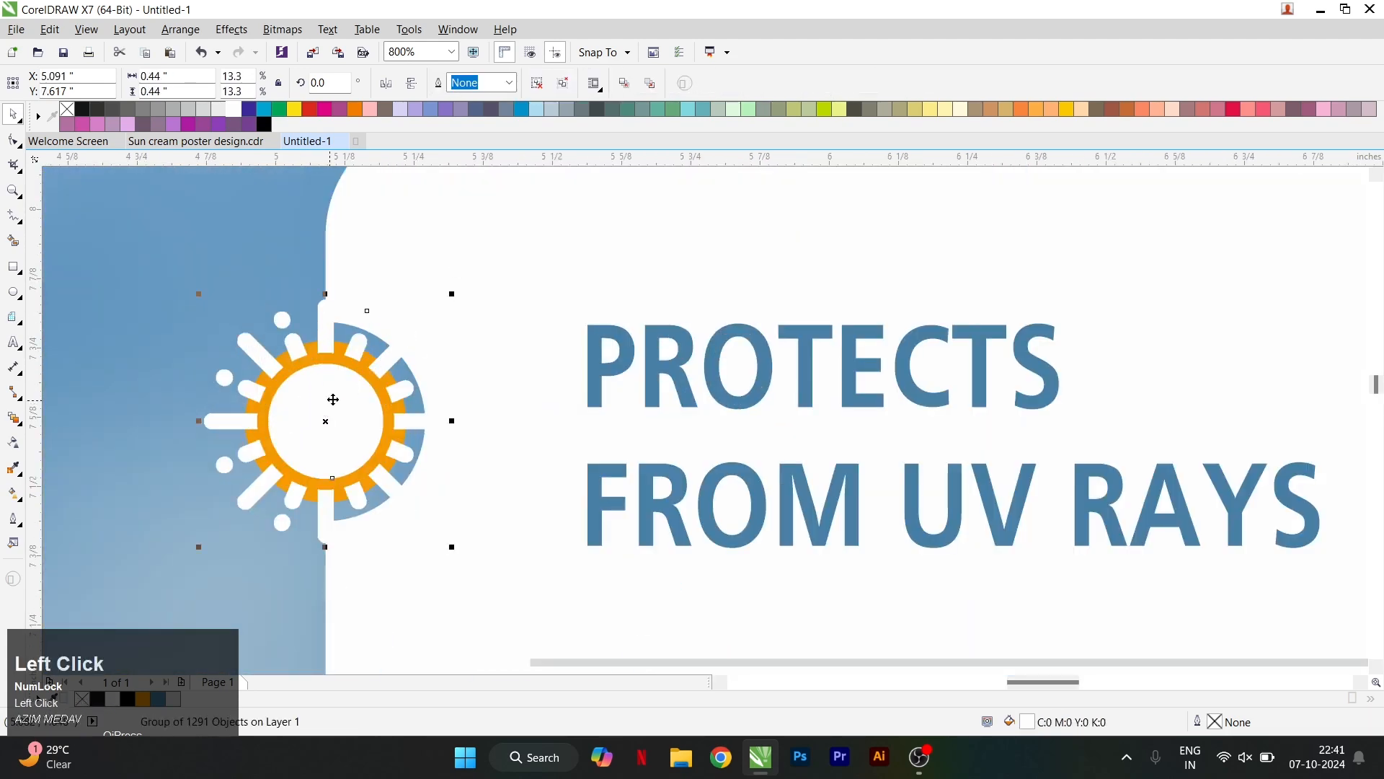
left_click_drag(423, 334, 411, 371)
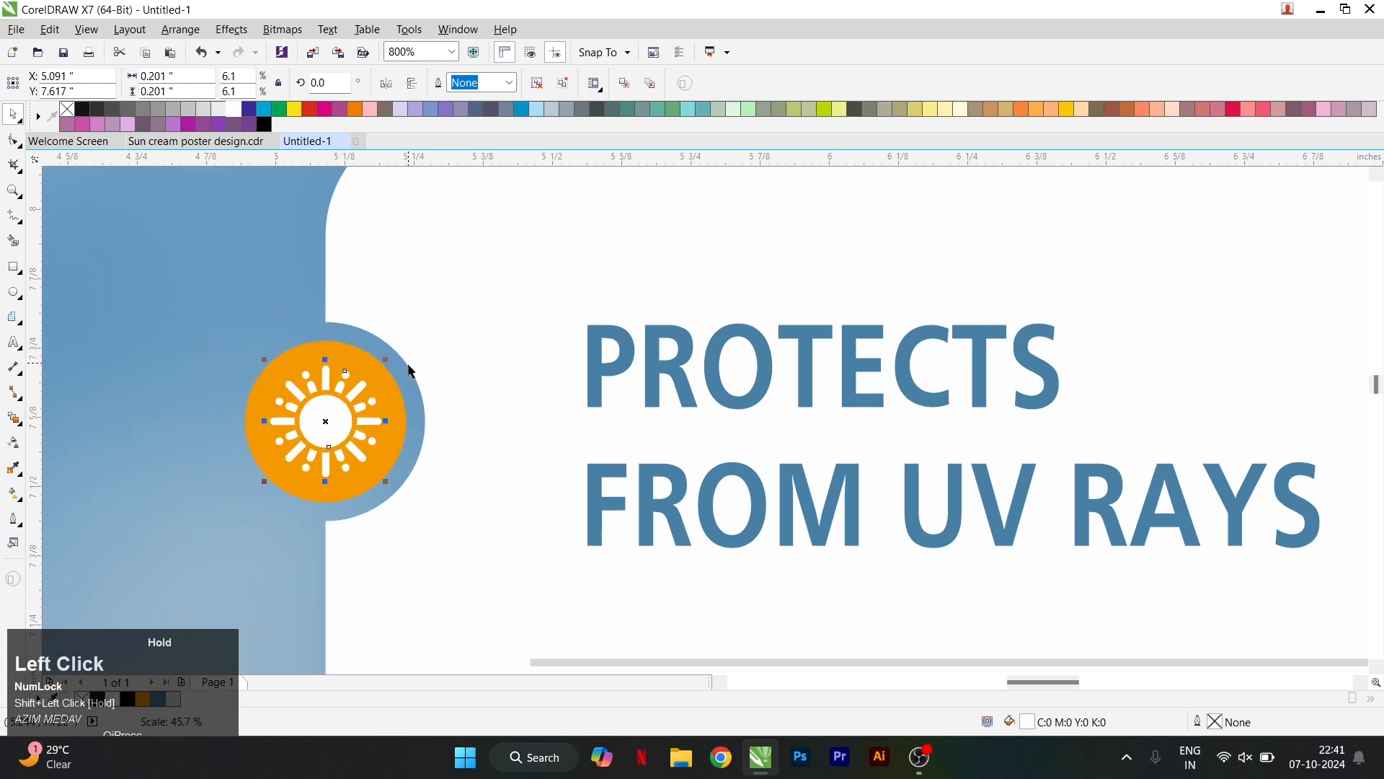
scroll(406, 320, "down", 4)
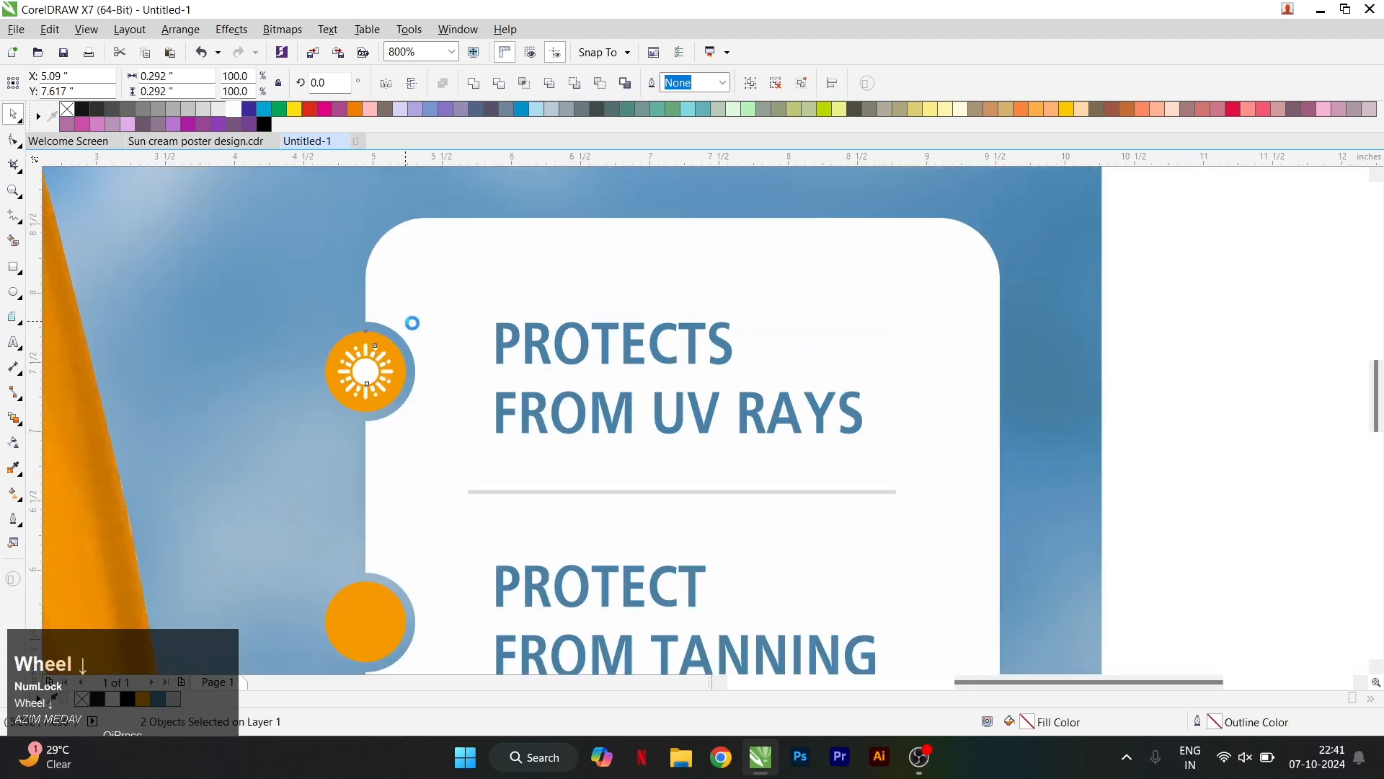
Step: Move the black umbrella icon next to the middle orange circle, fill it white and shrink it to fit the circle
left_click(1191, 426)
left_click_drag(1191, 426, 420, 470)
left_click(240, 114)
left_click_drag(476, 406, 456, 474)
Step: Center the umbrella icon both ways in the middle orange circle and scale it down slightly more
scroll(368, 485, "up", 1)
left_click(384, 468, "shift")
key("c")
key("e")
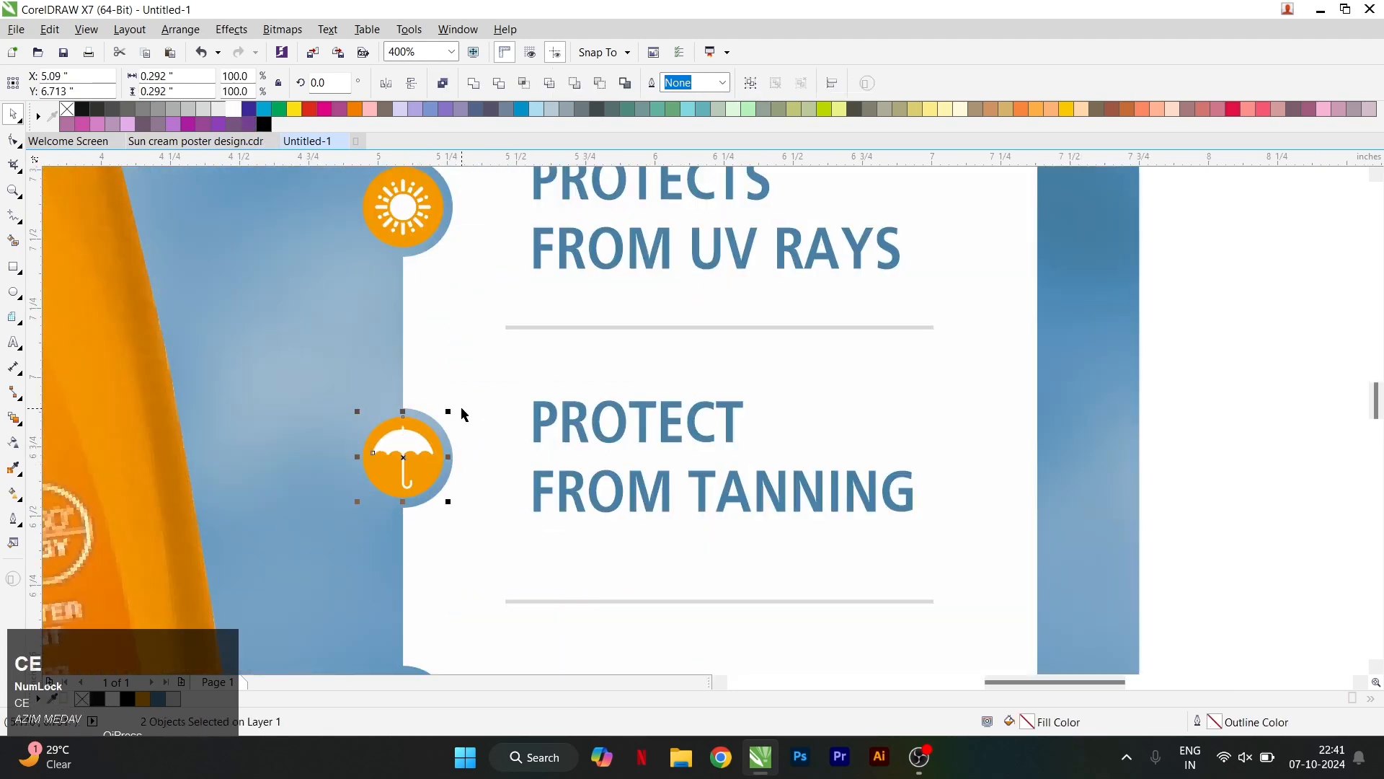
left_click(416, 448)
scroll(415, 451, "up", 1)
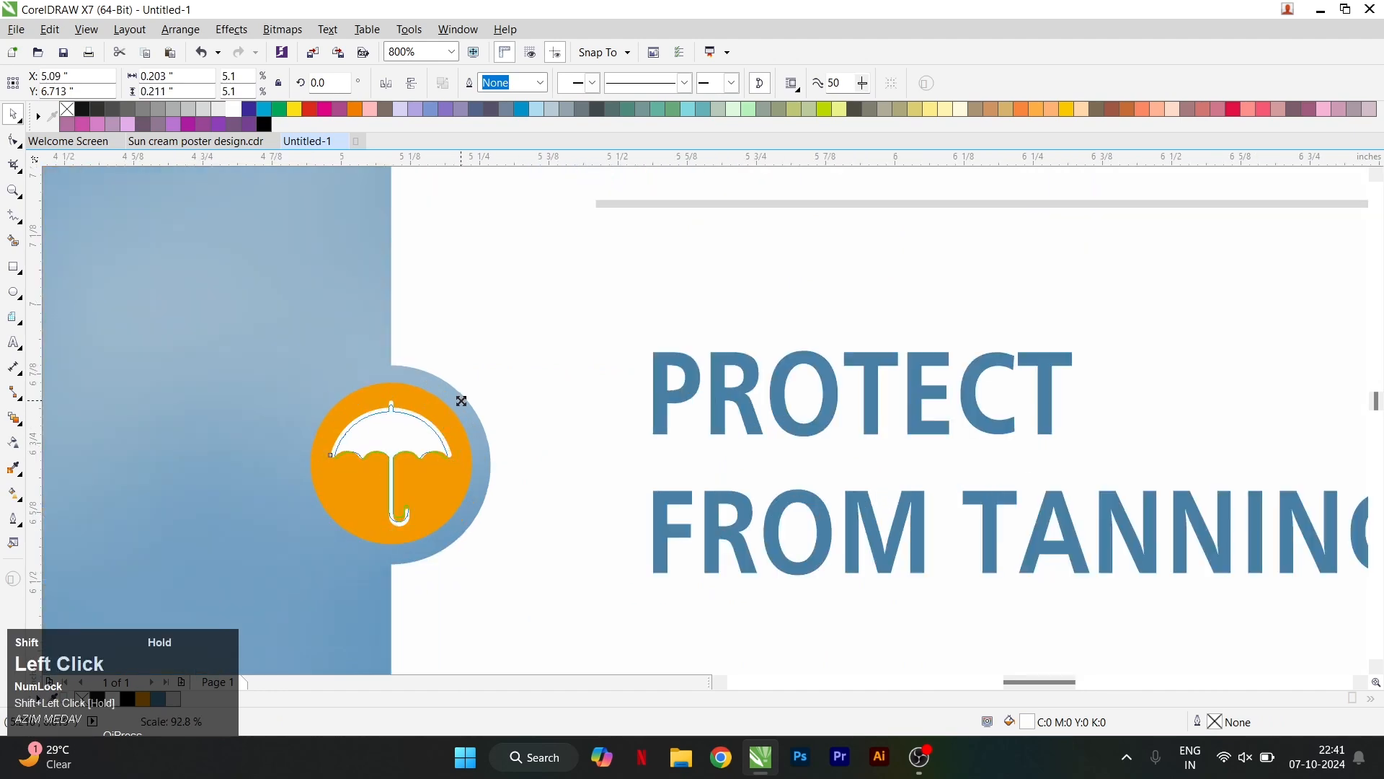
scroll(505, 501, "down", 3)
left_click(562, 336)
Step: Open the poster's PowerClip contents for editing and enlarge the blurred sky bitmap to about 9.04 inches wide
scroll(591, 278, "up", 1)
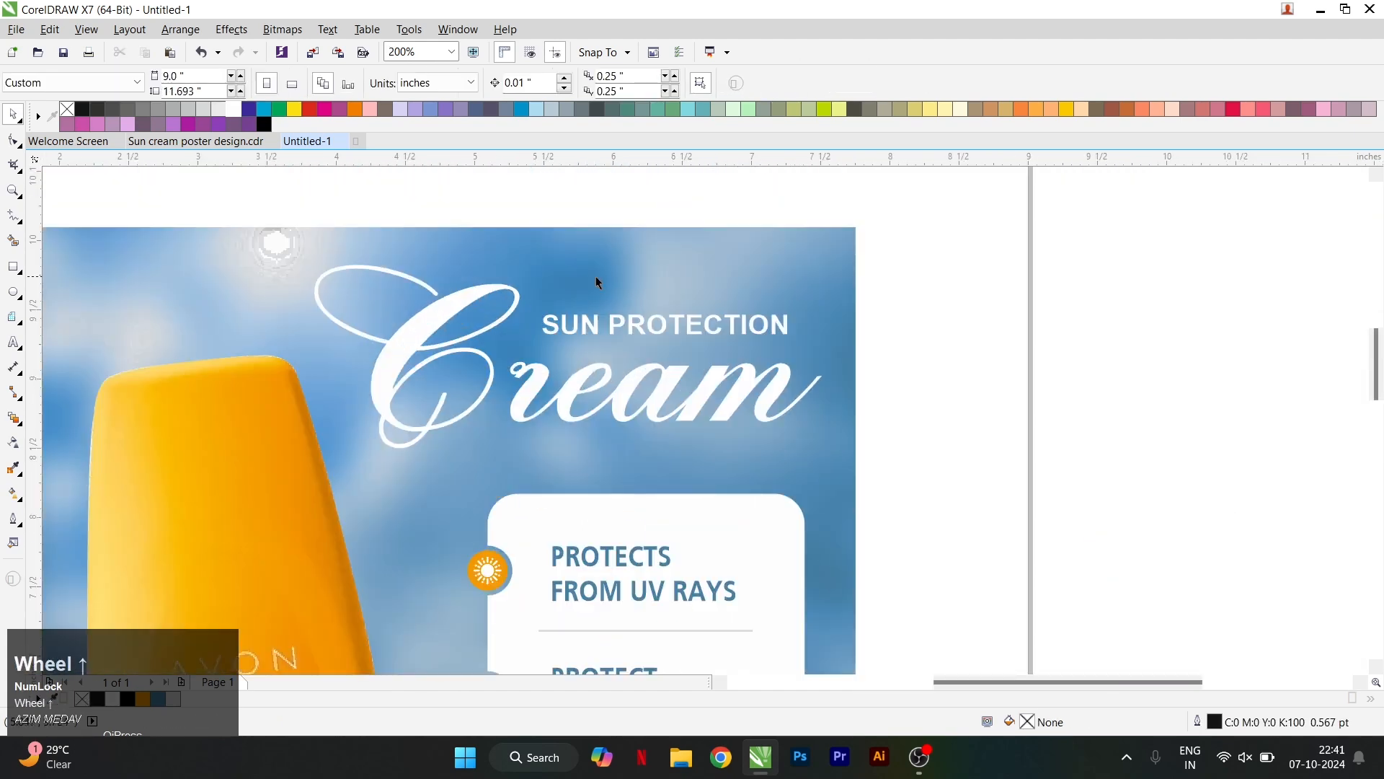
scroll(692, 270, "down", 1)
left_click(694, 269)
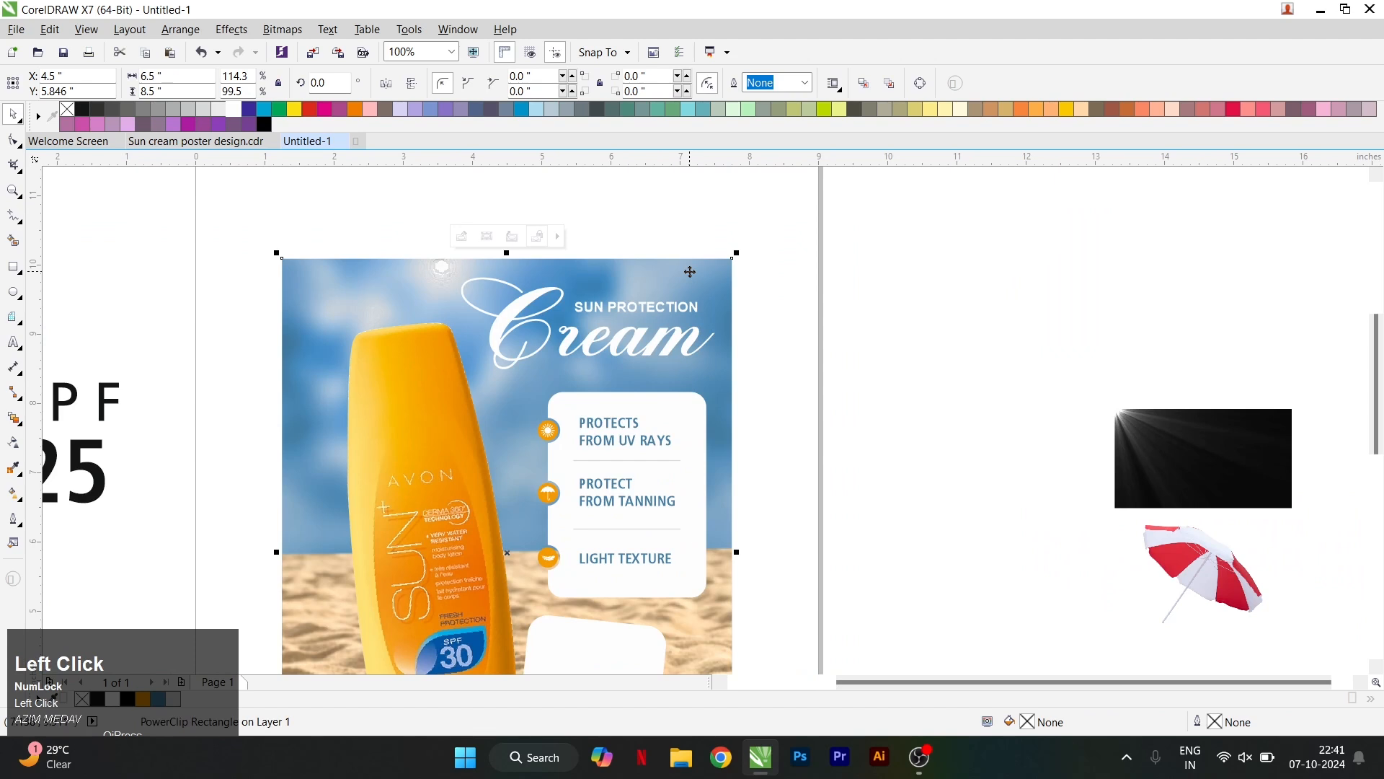
right_click(690, 272)
left_click(703, 295)
scroll(801, 357, "down", 1)
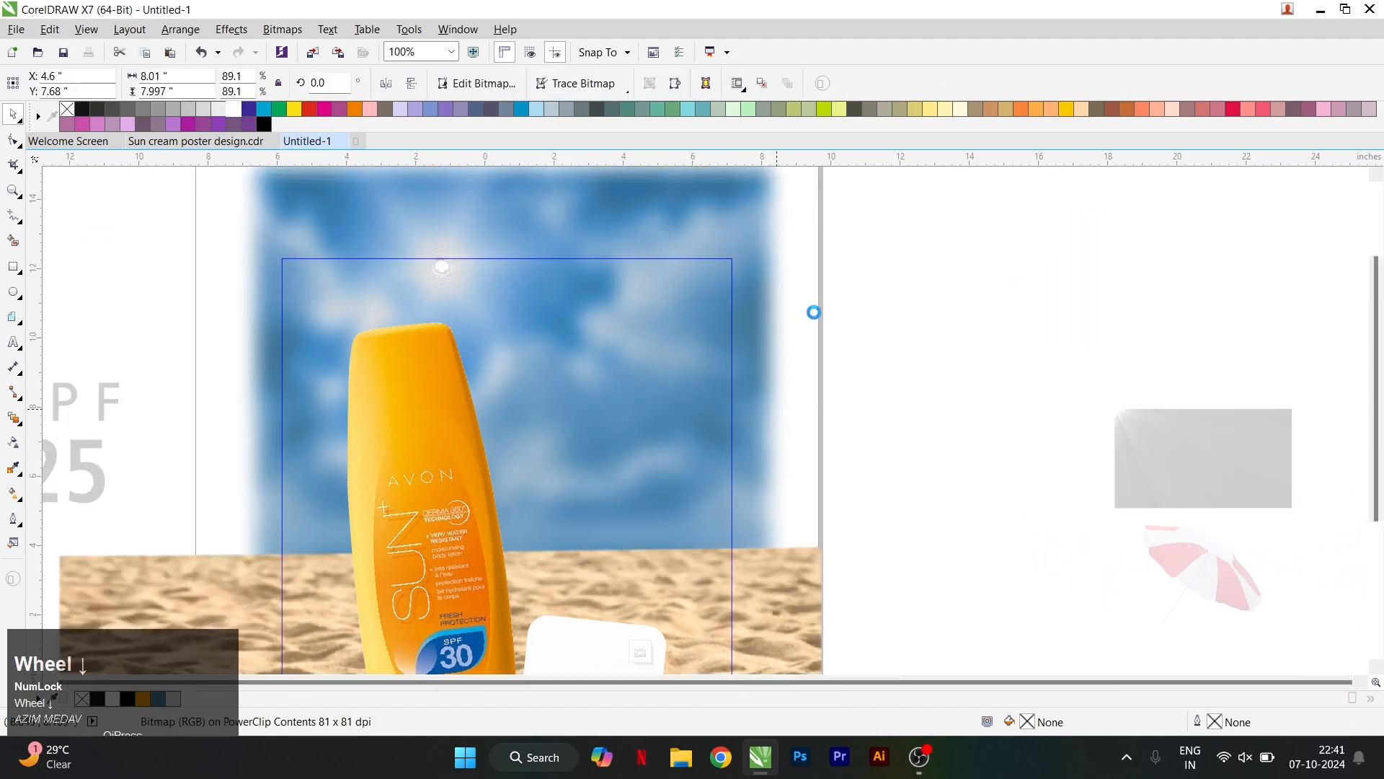
left_click_drag(787, 278, 800, 260)
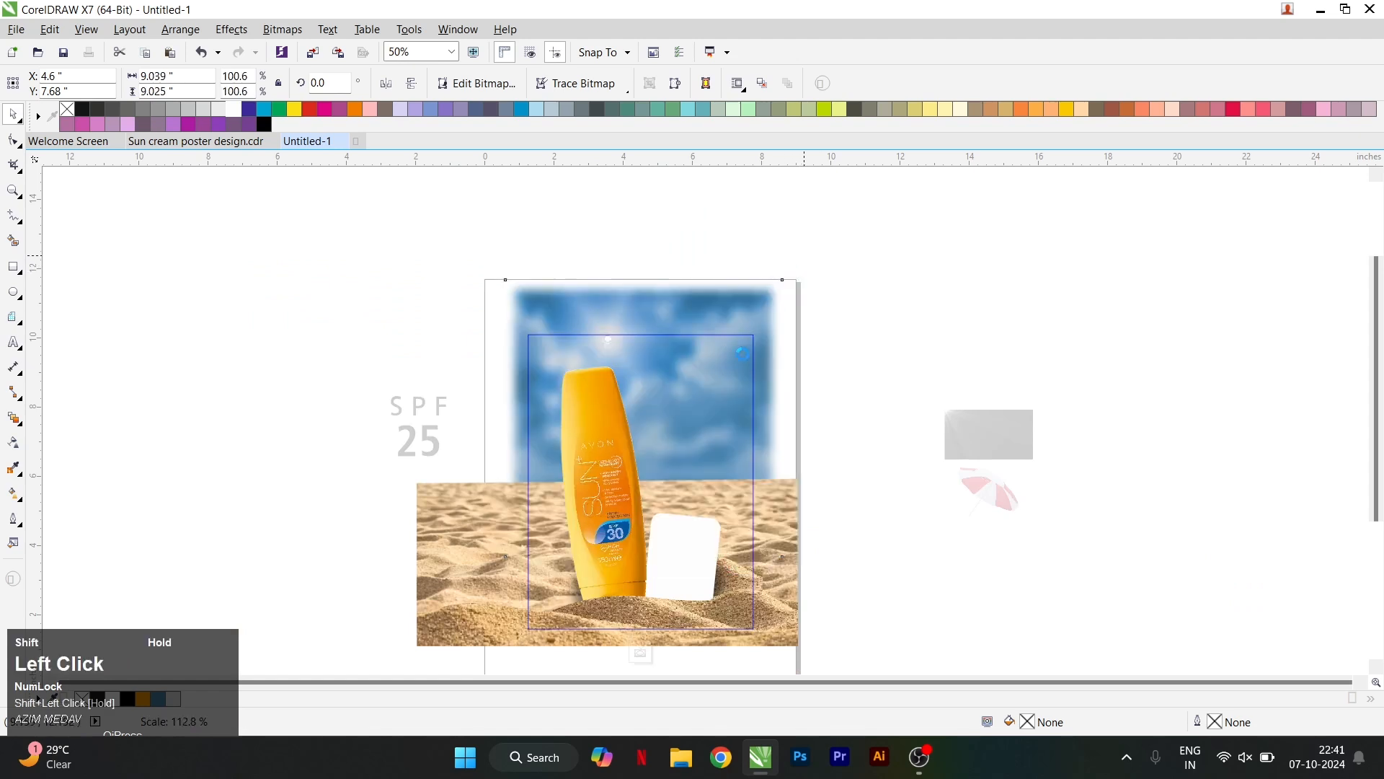
Step: Move the sky bitmap up by about 0.45 inch and finish editing the PowerClip contents
left_click_drag(711, 396, 714, 397)
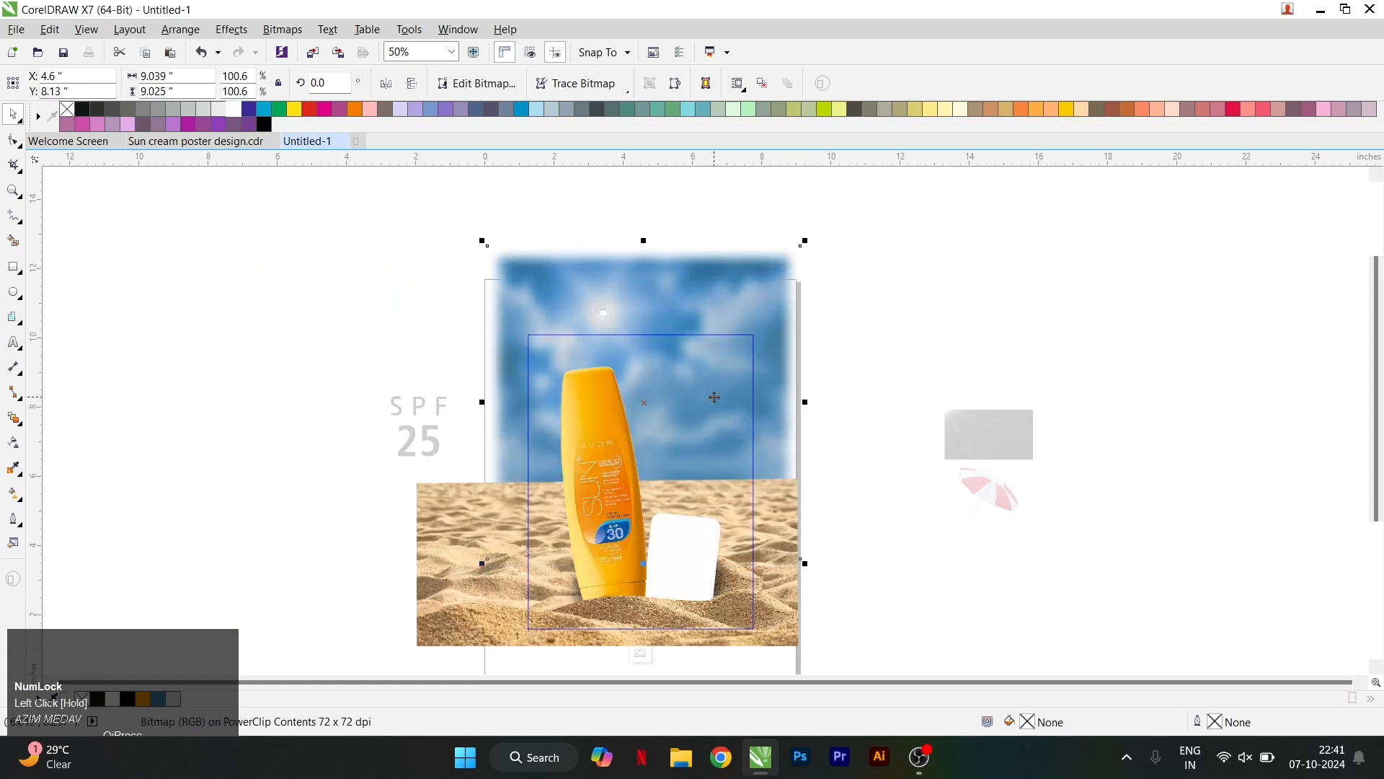
right_click(832, 382)
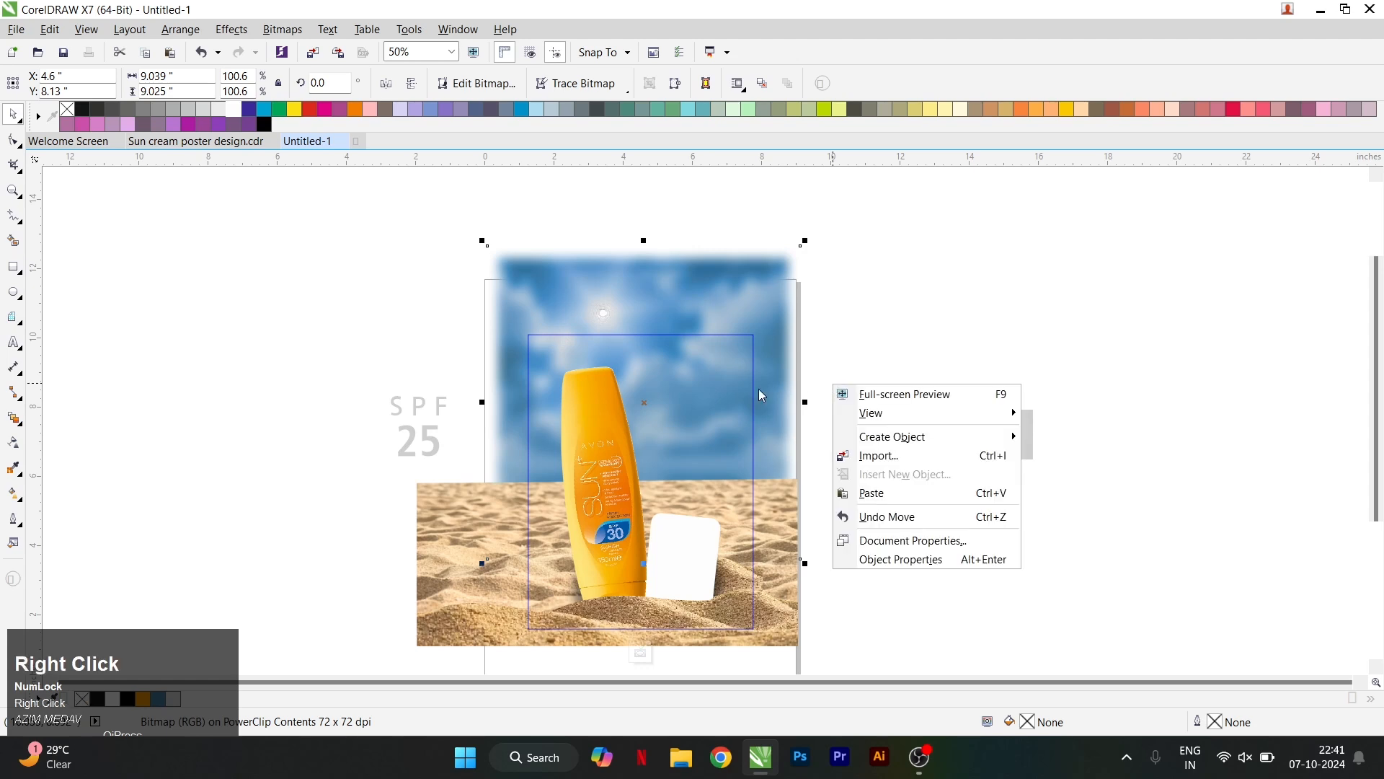
right_click(726, 381)
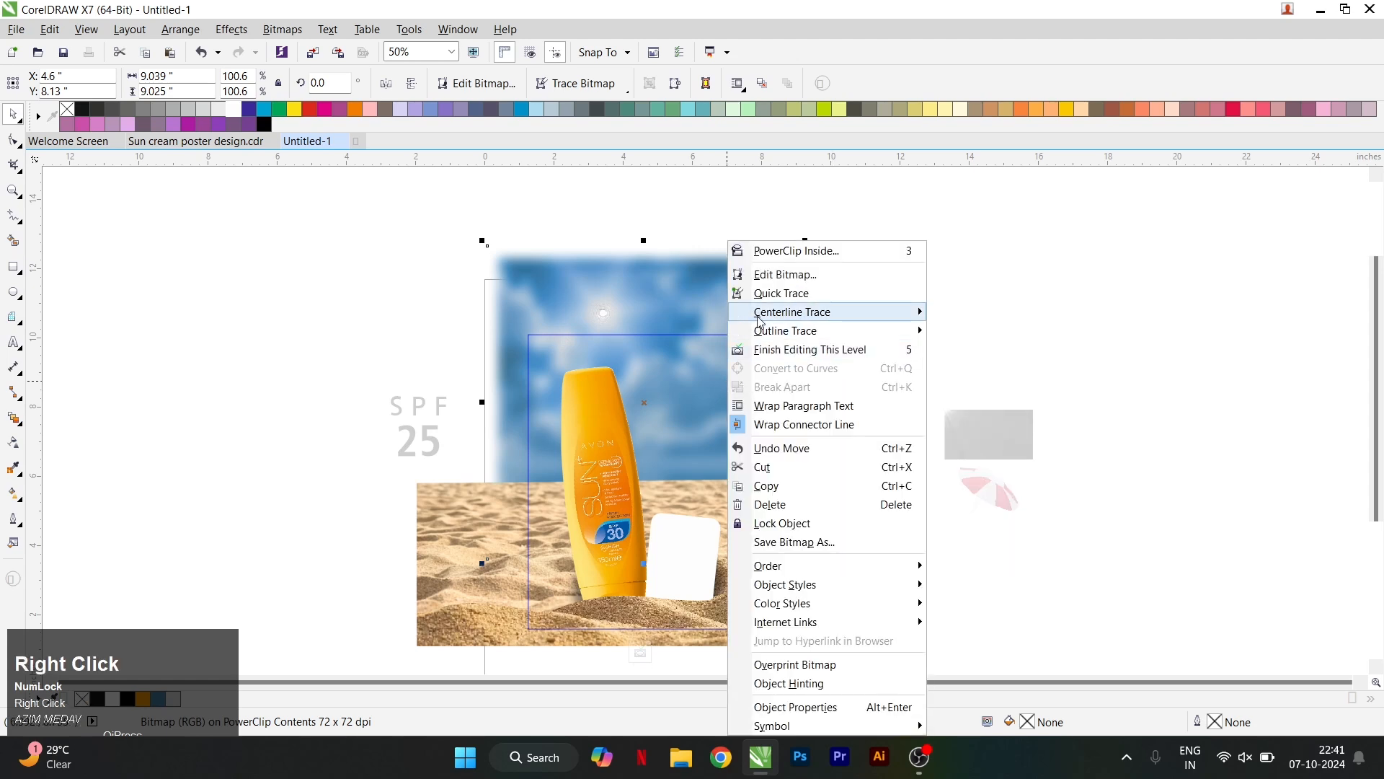
left_click(921, 349)
left_click(921, 349)
Step: Move the umbrella picture beside the page and place the SPF 25 text on the lower white card in orange (#F59A01)
left_click_drag(987, 490, 854, 499)
left_click(418, 441)
left_click_drag(418, 441, 679, 553)
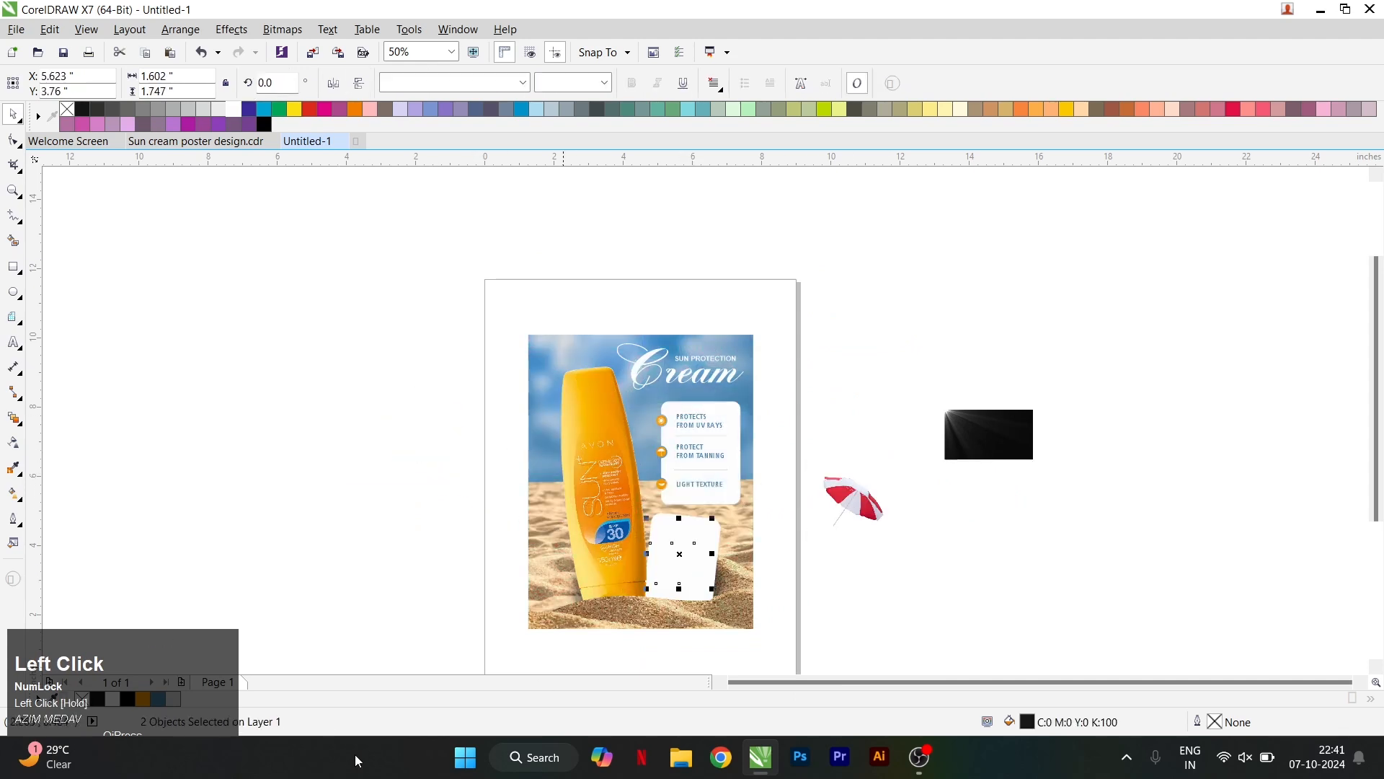
left_click(144, 699)
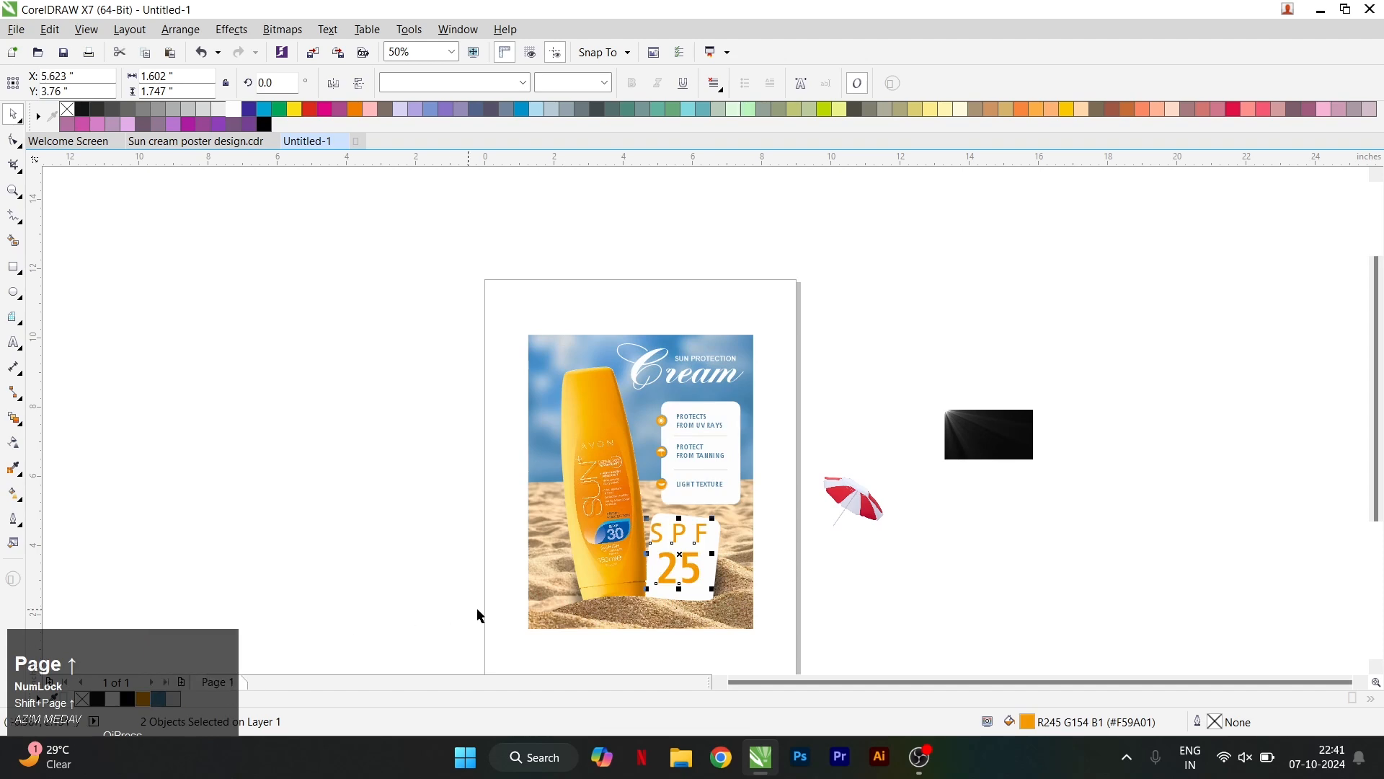
Step: Scale the SPF 25 text down to about 1.46 by 1.64 inches and tilt it to about 355° to match the card
scroll(694, 567, "up", 2)
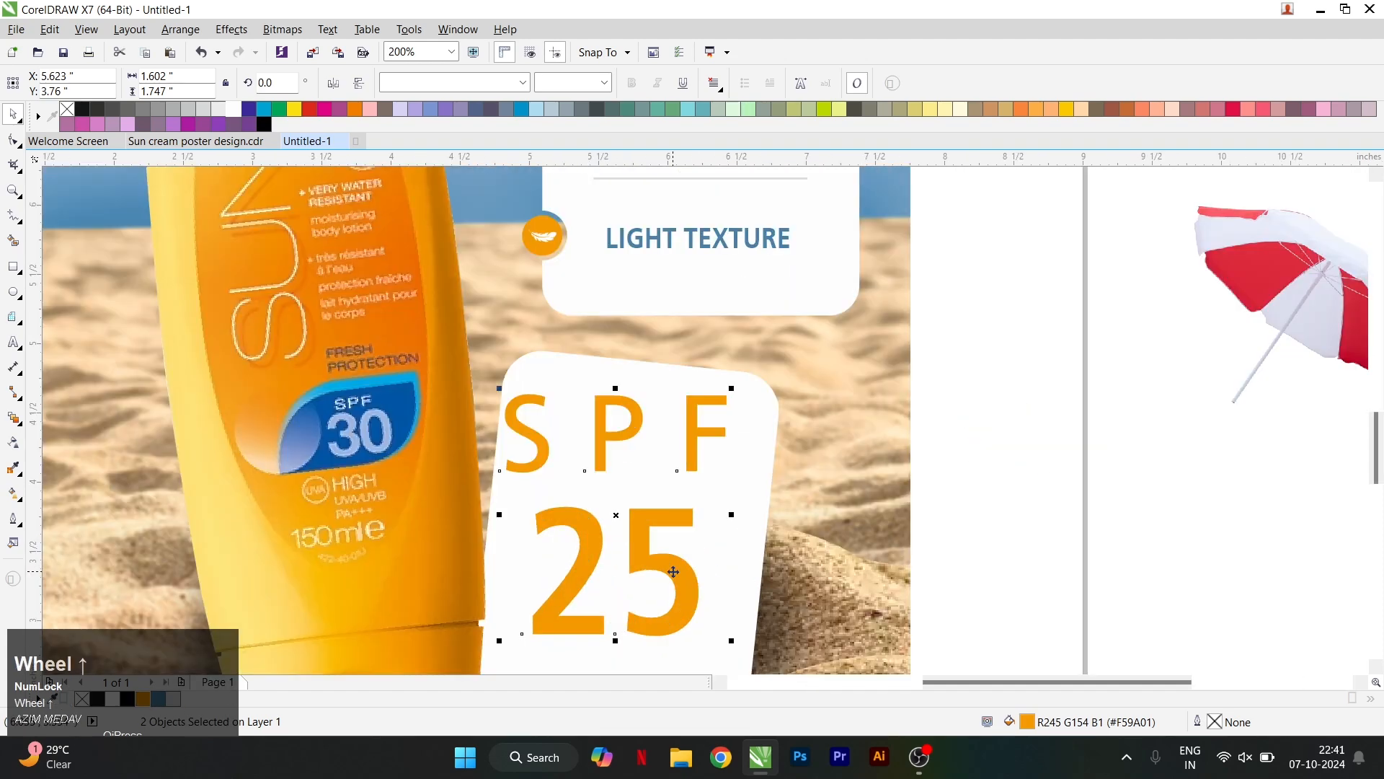
left_click_drag(666, 579, 679, 574)
mouse_move(744, 401)
left_mouse_down()
mouse_move(733, 406)
mouse_move(746, 416)
left_mouse_up()
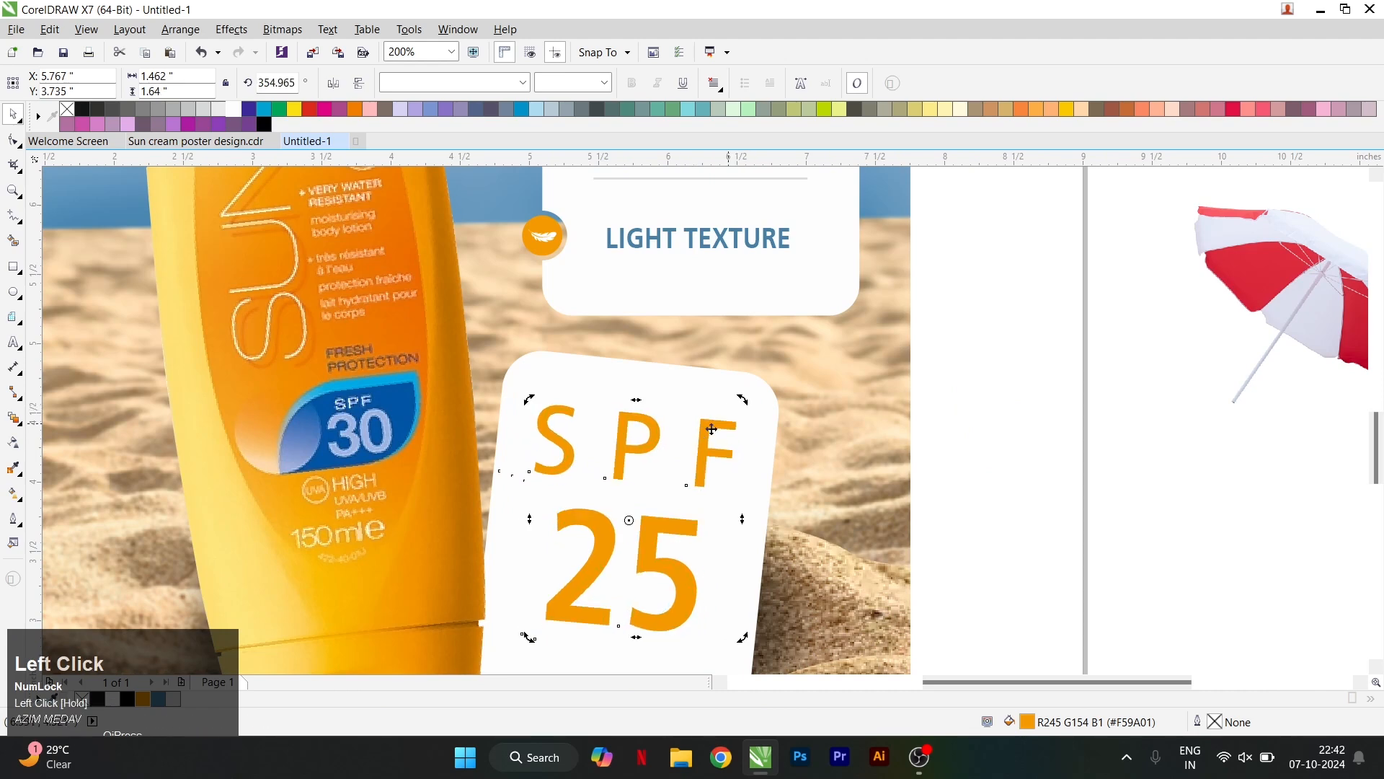
left_click(991, 410)
scroll(663, 447, "down", 2)
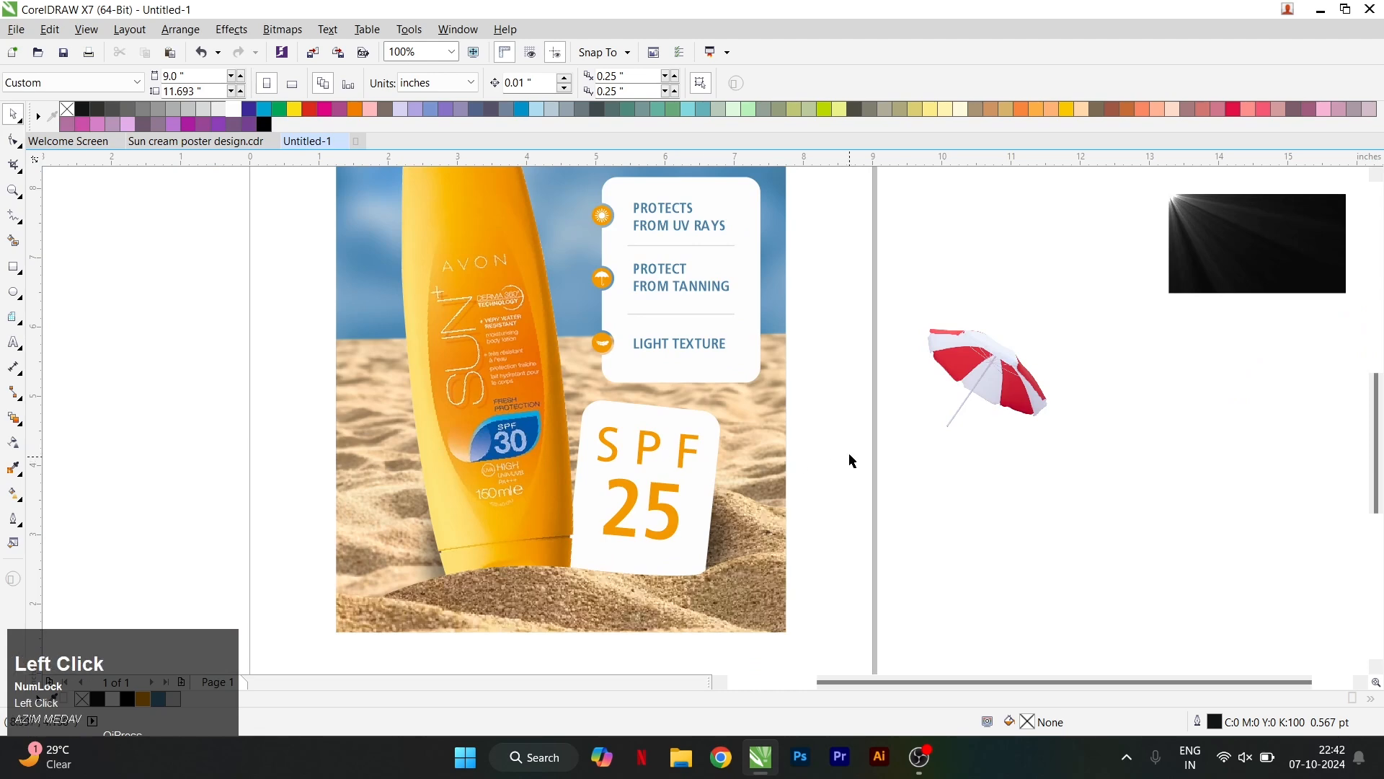
Step: Shift the umbrella picture slightly closer to the poster and open the poster's PowerClip contents for editing
left_click(973, 386)
scroll(970, 390, "down", 2)
scroll(941, 418, "up", 2)
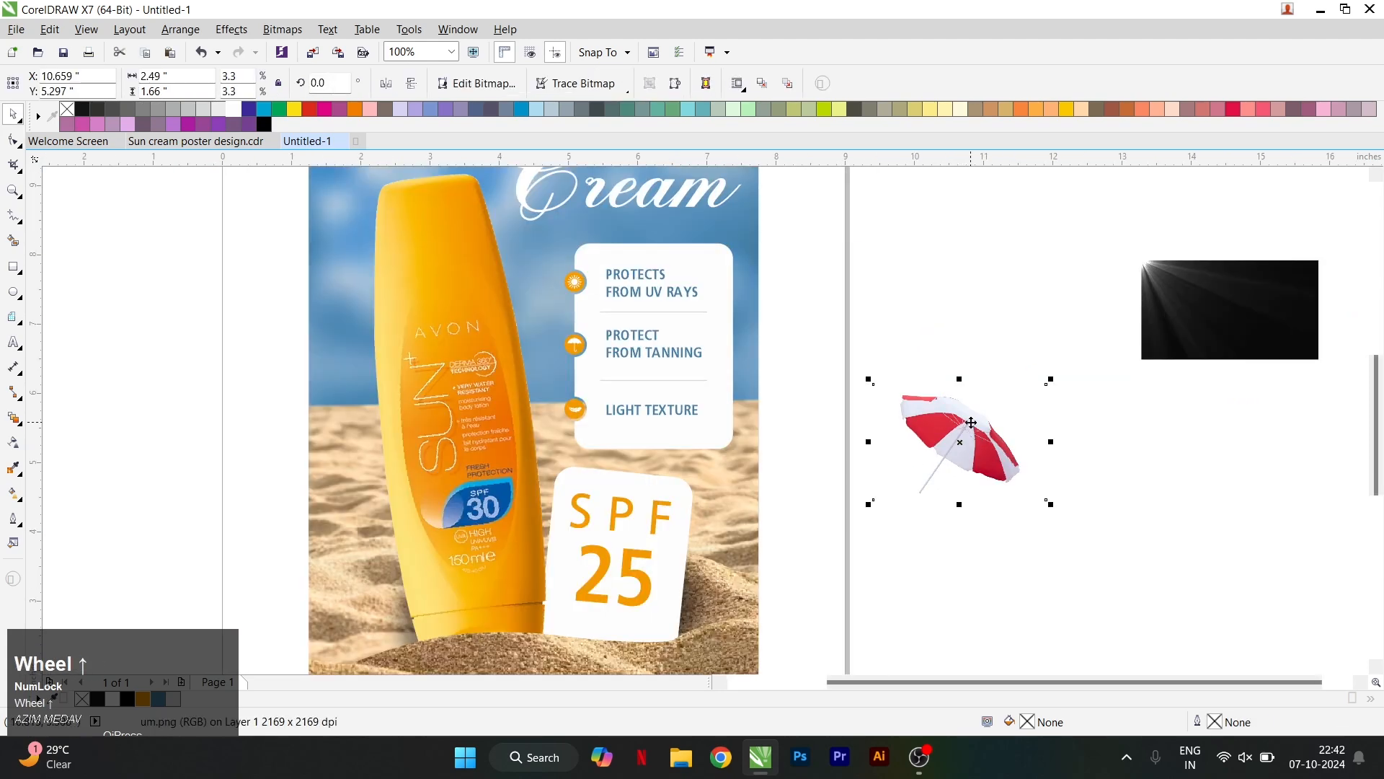
left_click(692, 516)
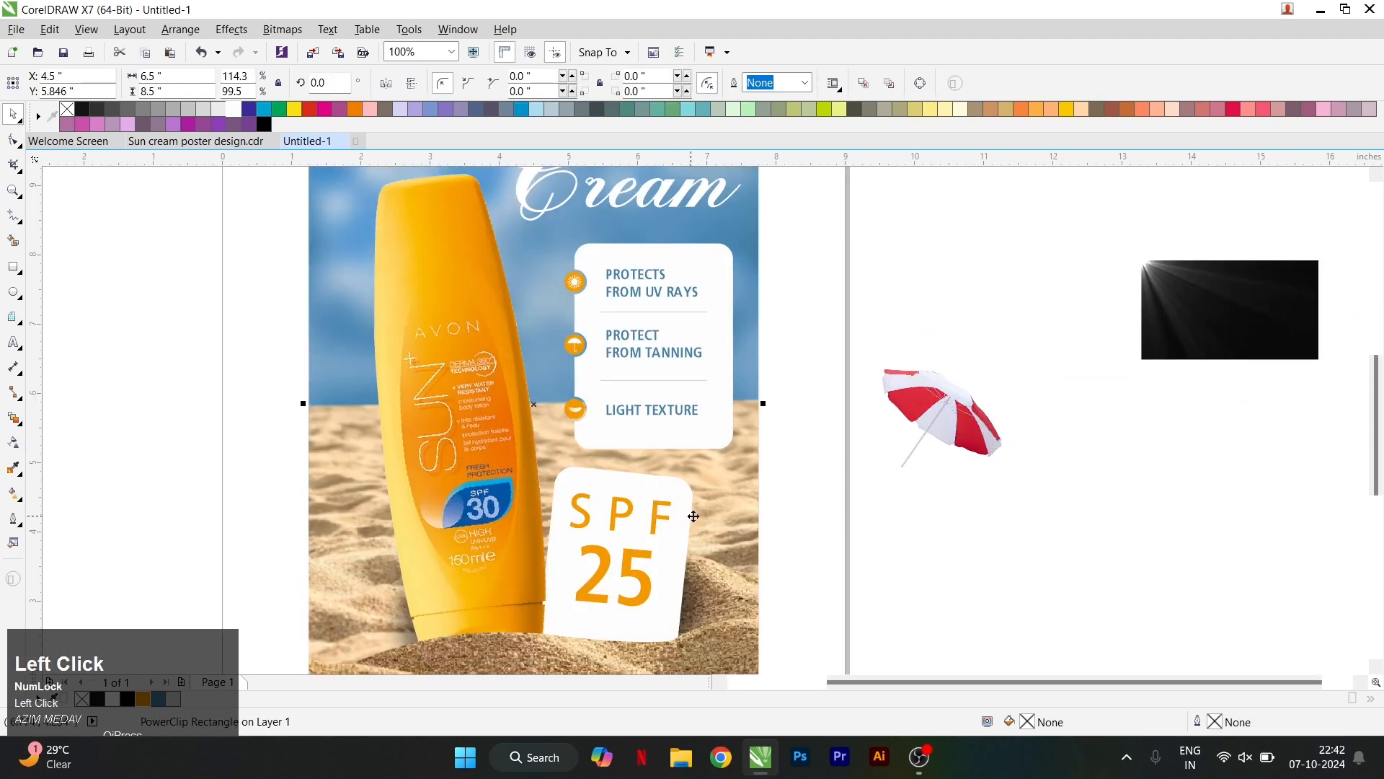
right_click(749, 477)
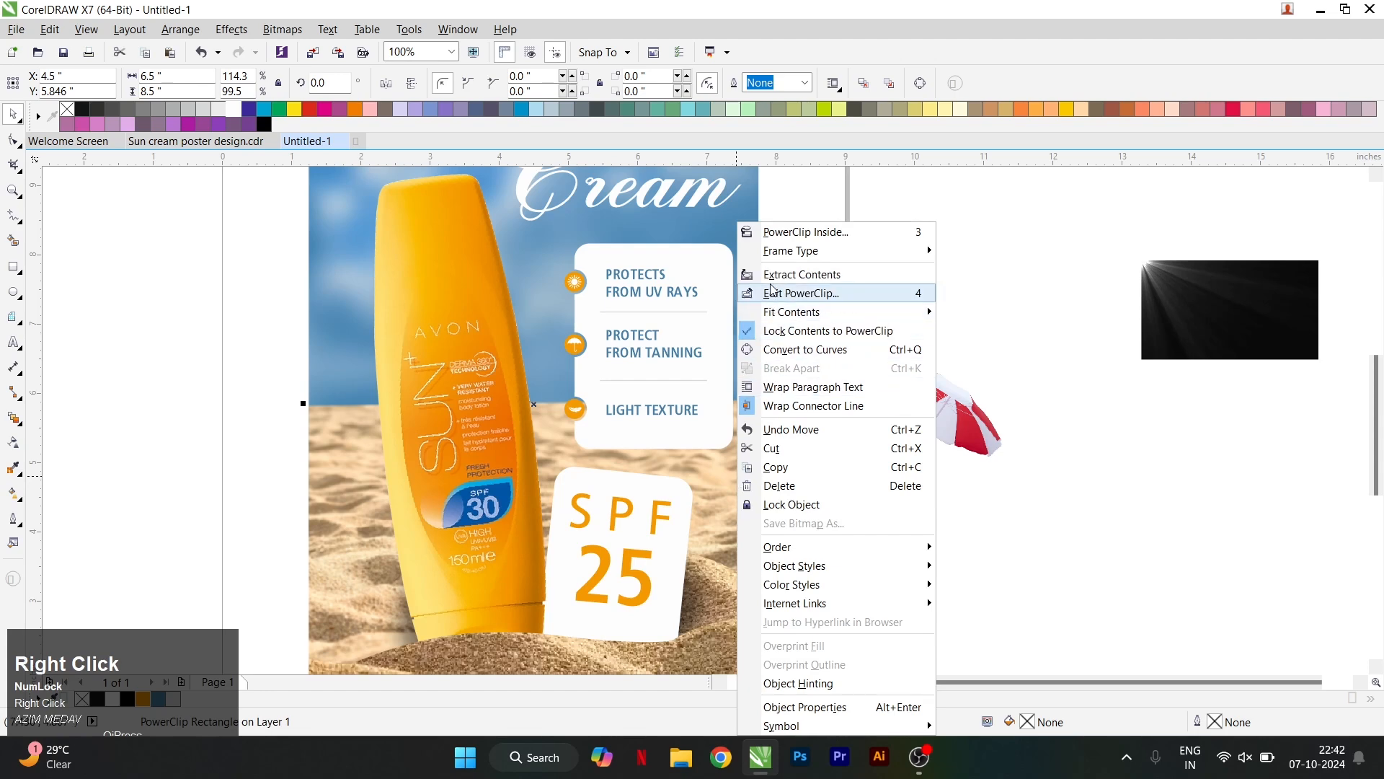
left_click(791, 294)
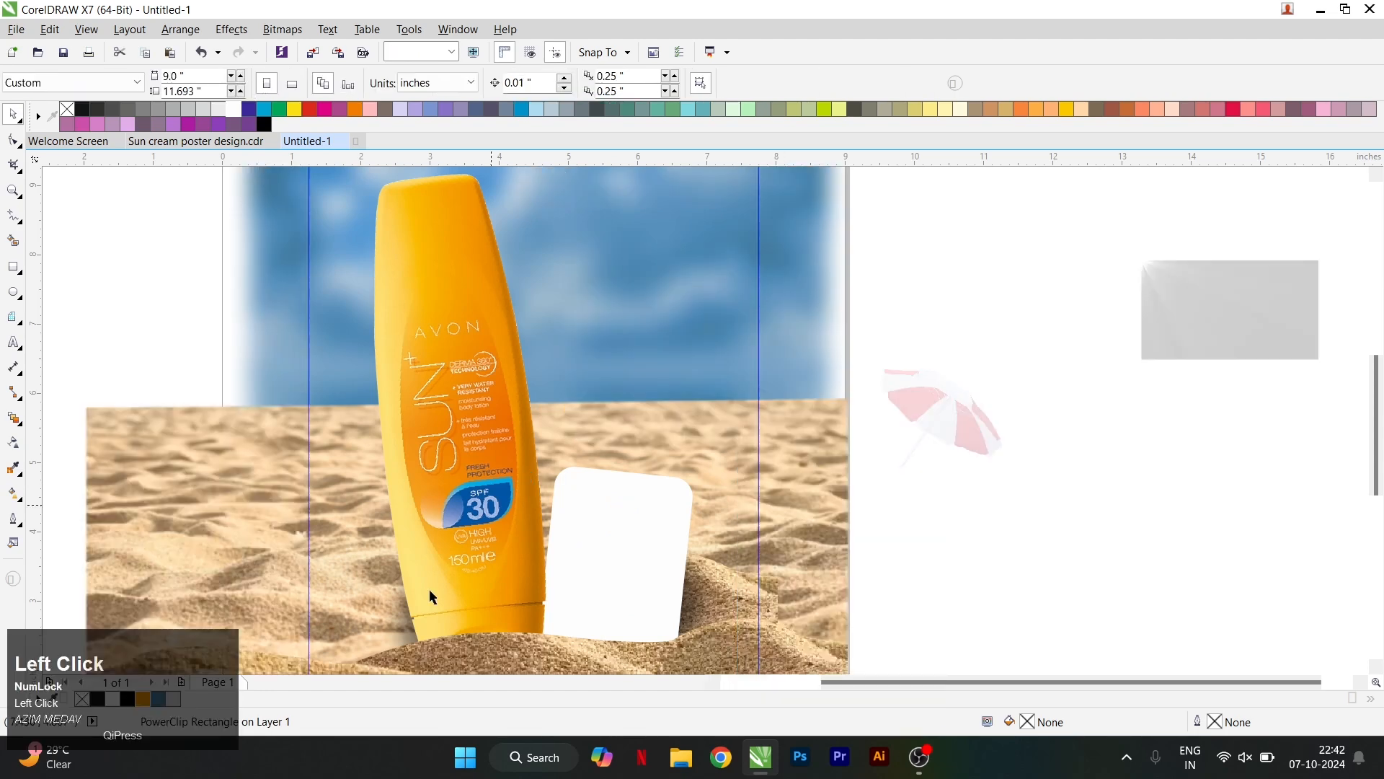
Step: Duplicate the bottle's blurred shadow bitmap and place the copy over the bottle's lower right edge, beside the white card
left_click_drag(403, 612, 458, 598)
right_click(459, 599)
scroll(535, 597, "up", 1)
left_click(539, 595)
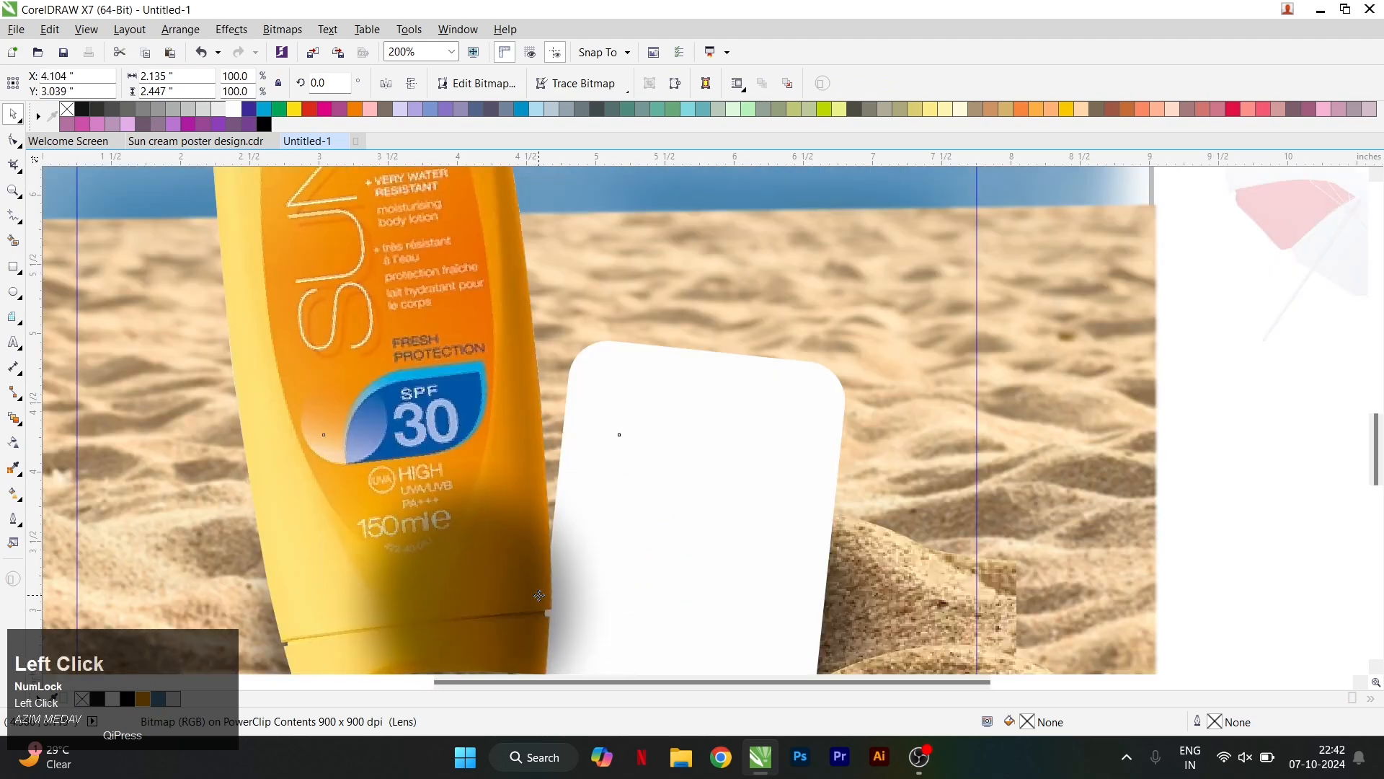
left_click_drag(538, 597, 537, 599)
scroll(614, 501, "down", 1)
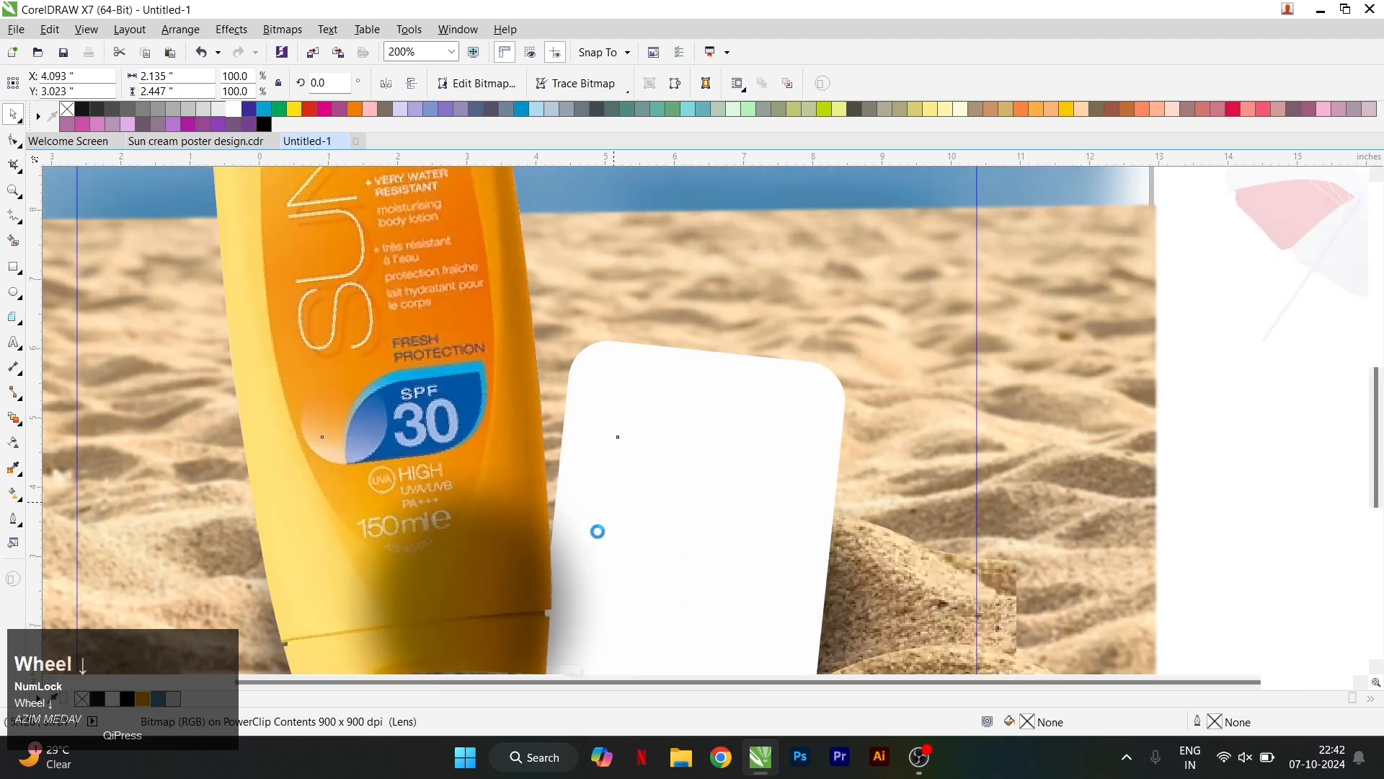
Step: Try to bring the bottle, the white card and the front sand strip to the front
left_click(525, 430)
left_click(653, 466, "shift")
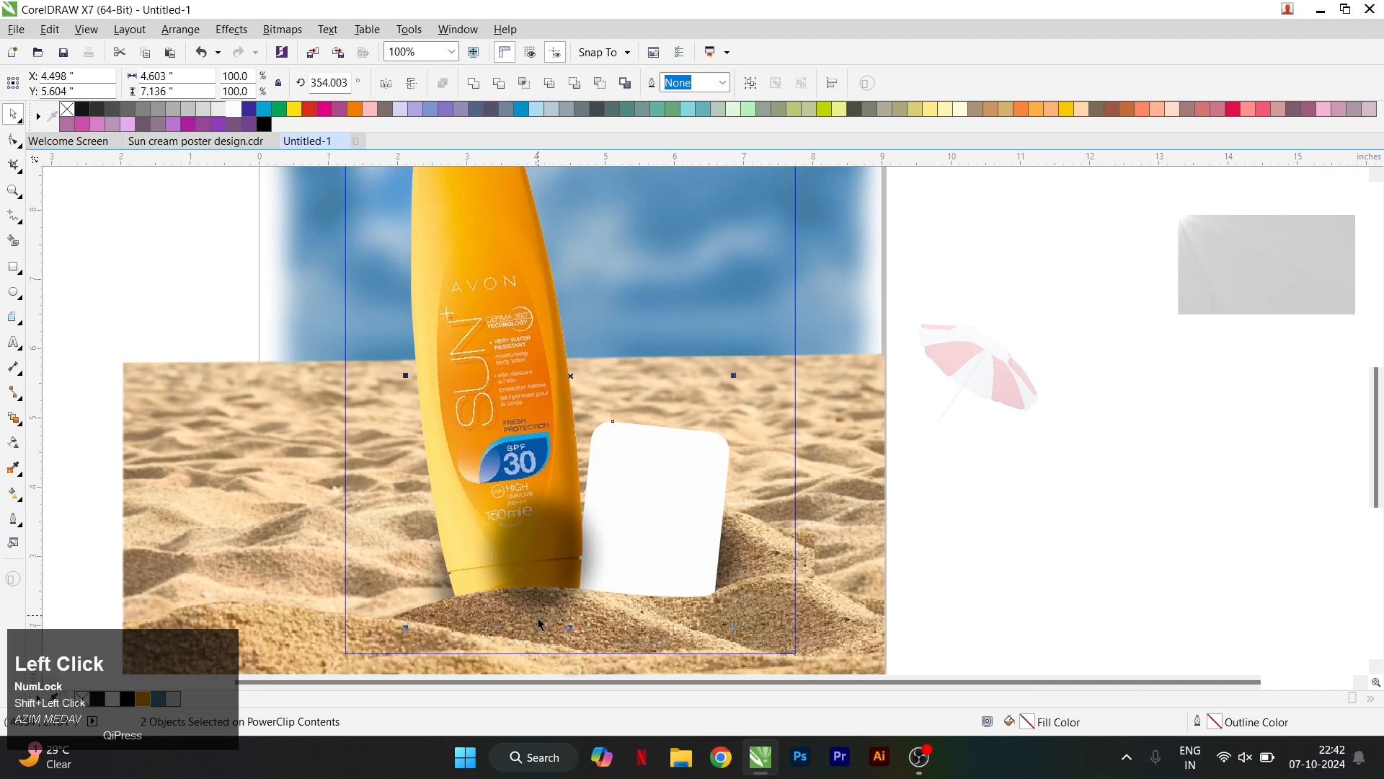
left_click(852, 640, "shift")
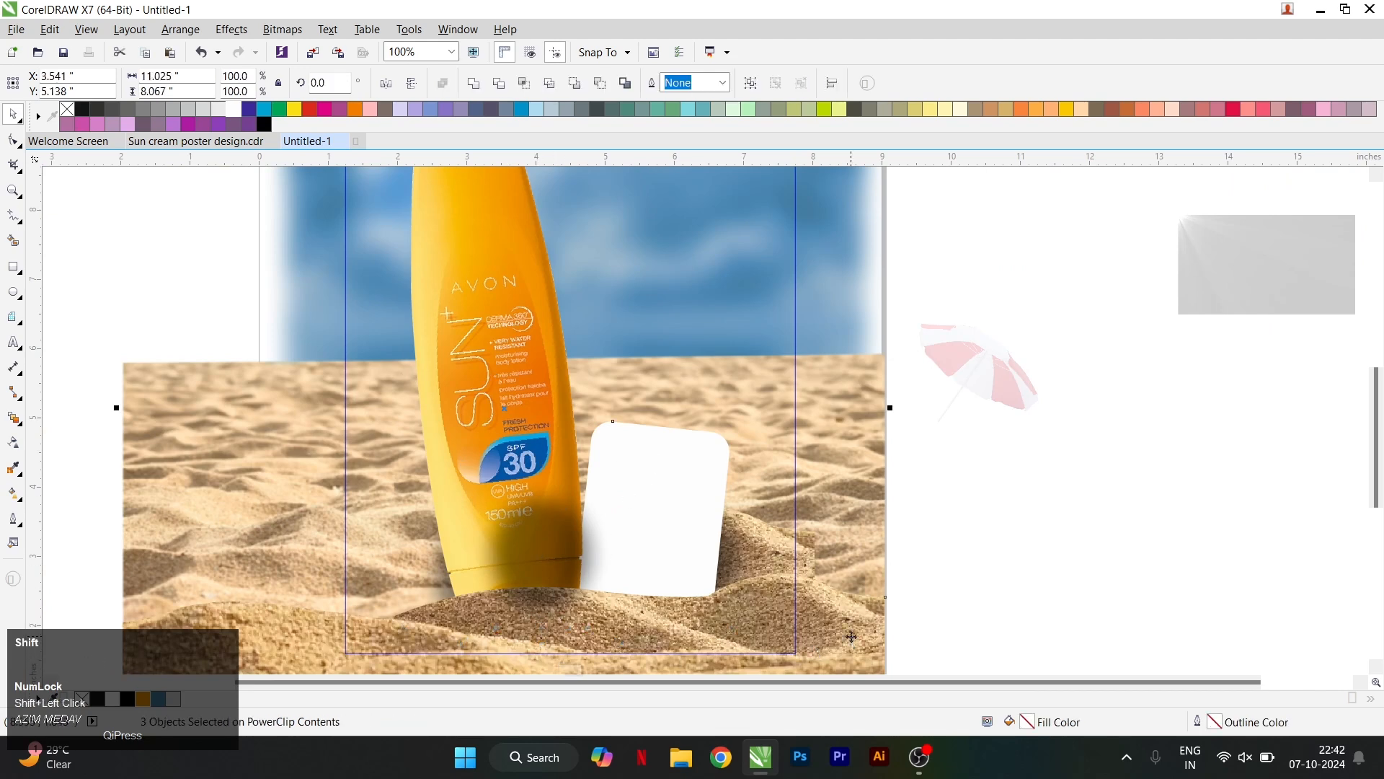
key("shift+Page_Up")
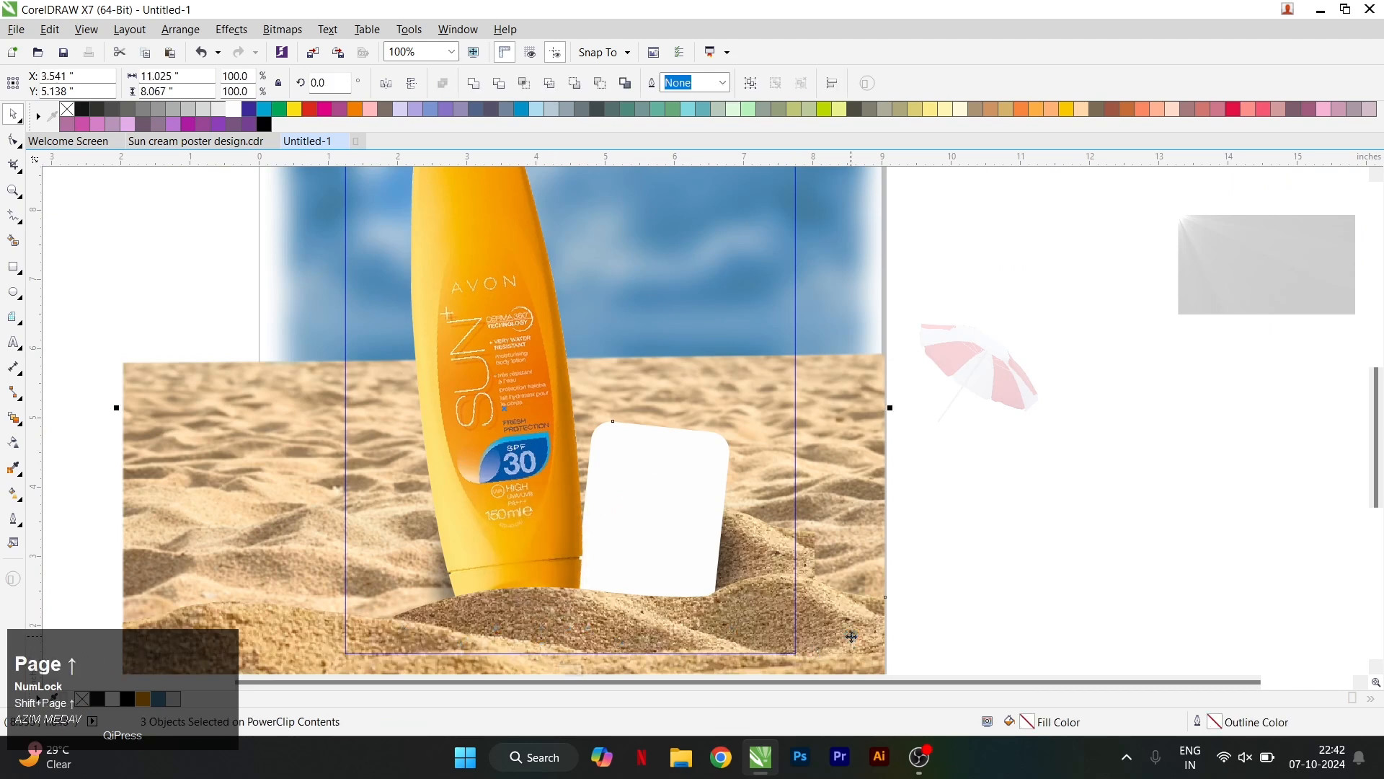
left_click(590, 522)
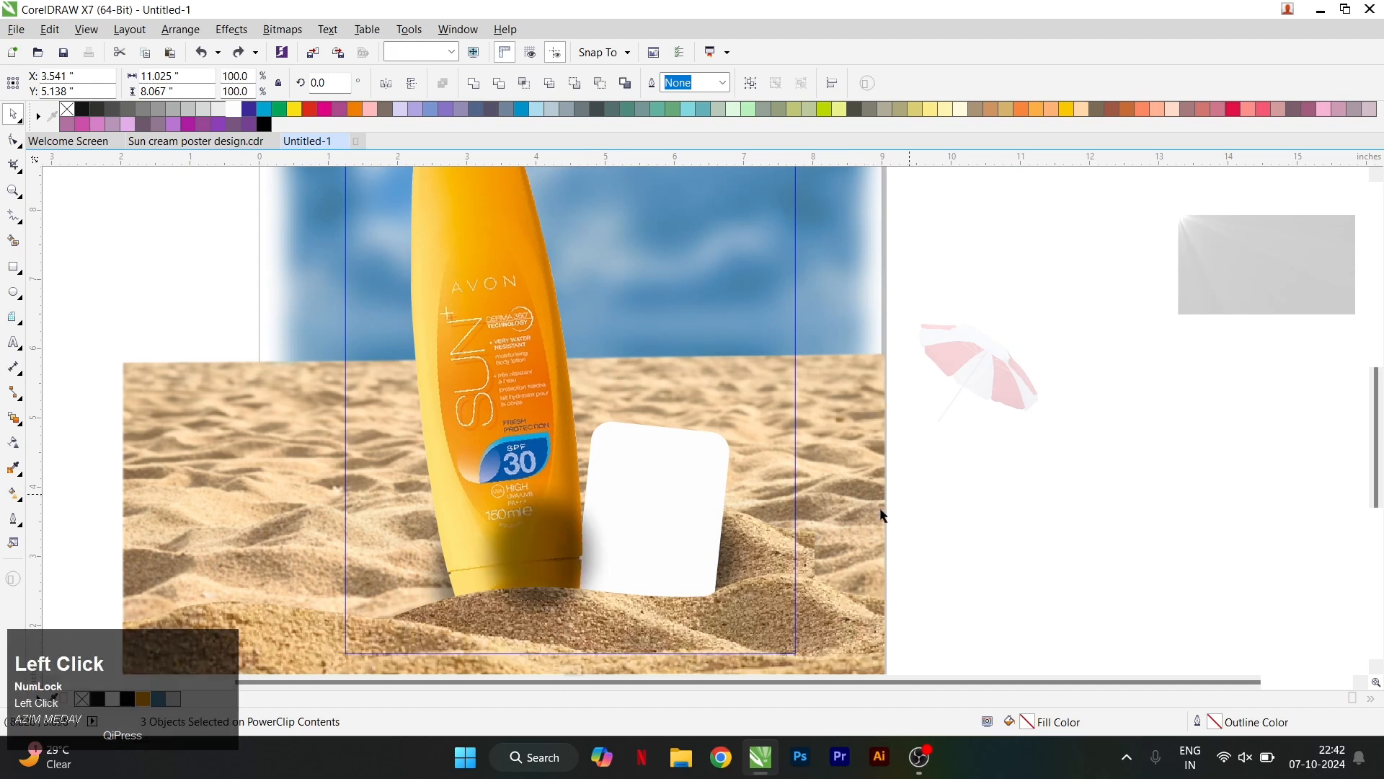
Step: Bring the bottle and front sand strip to the front, and nudge the copied shadow slightly up behind the bottle
left_click(478, 423)
left_click(829, 648, "shift")
key("shift+Page_Up")
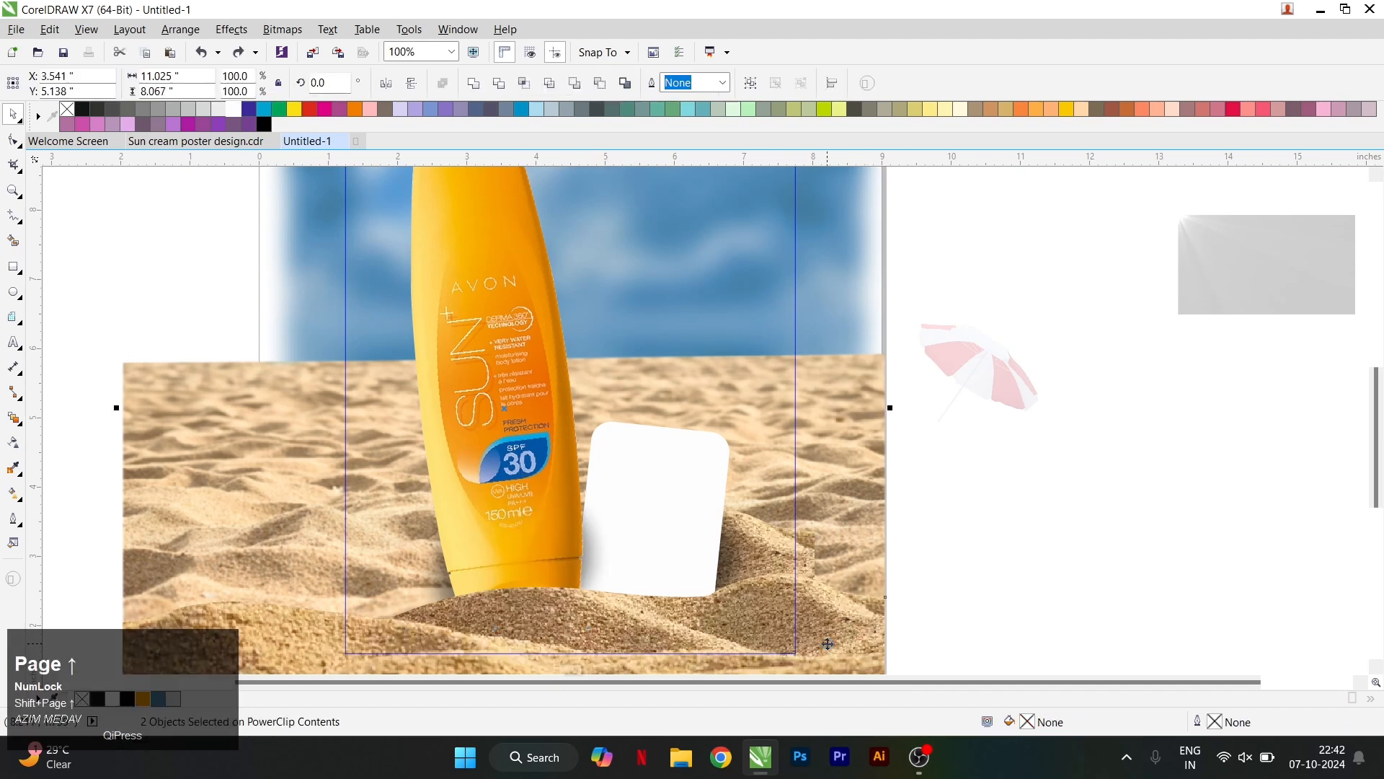
left_click(596, 537)
left_click(597, 535)
scroll(597, 533, "up", 1)
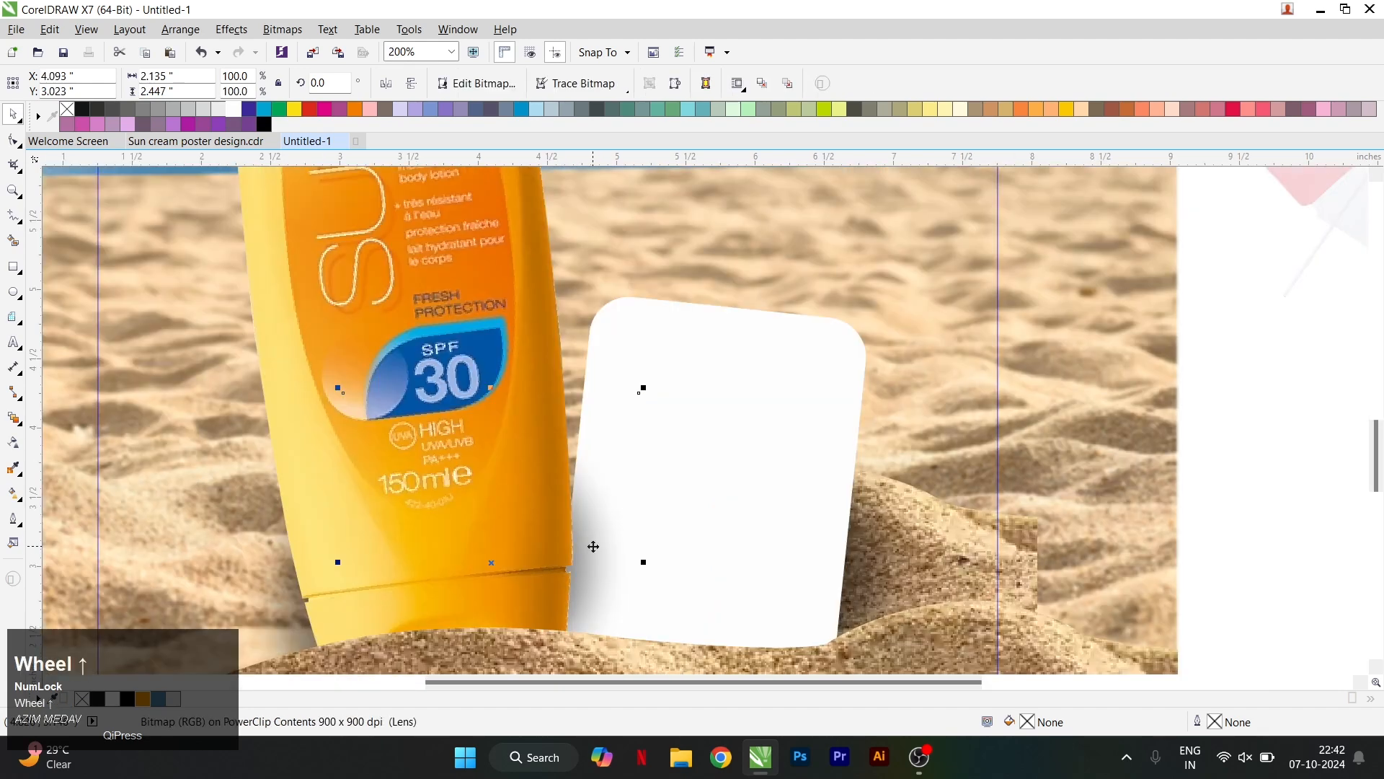
left_click_drag(597, 532, 596, 544)
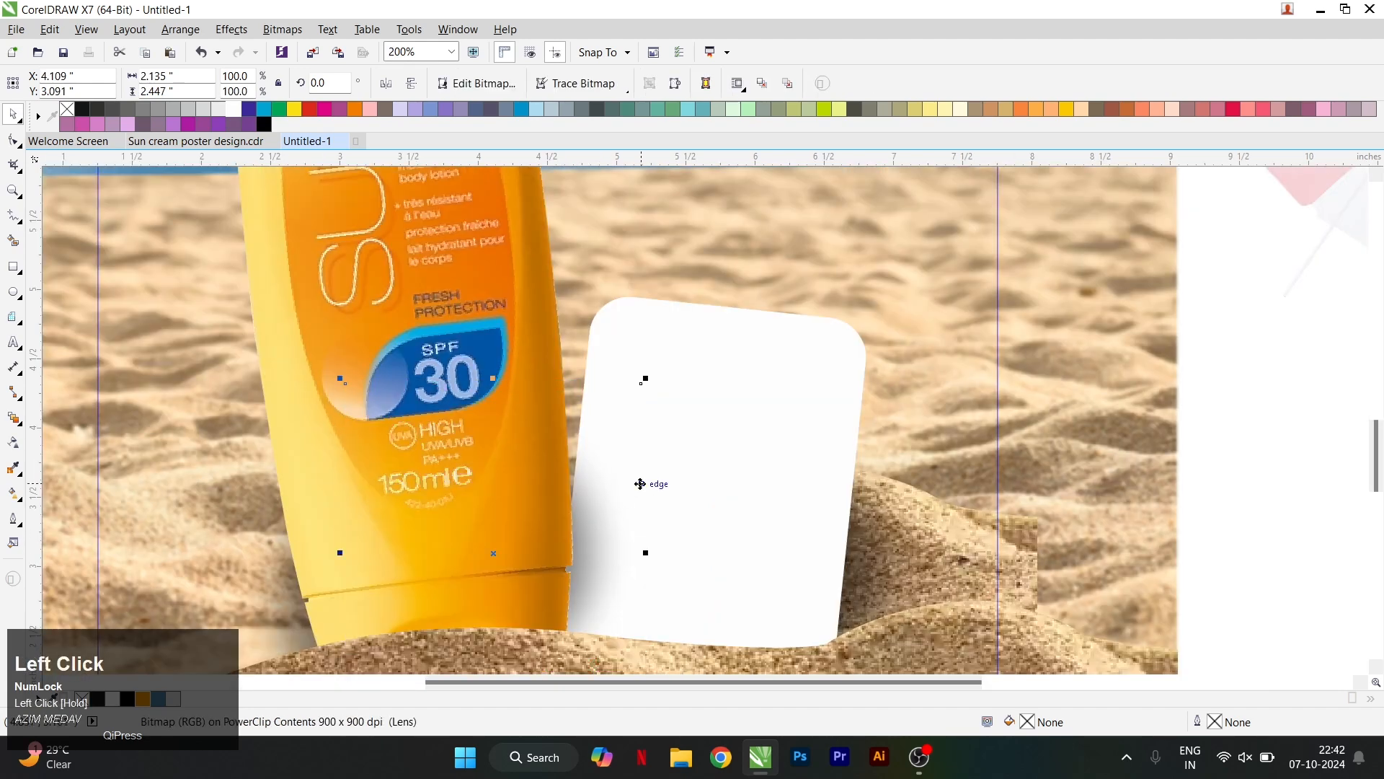
Step: Move the white card slightly left toward the bottle and narrow the copied shadow bitmap to about 1.71 inches wide
left_click(704, 493)
left_click_drag(712, 494, 702, 496)
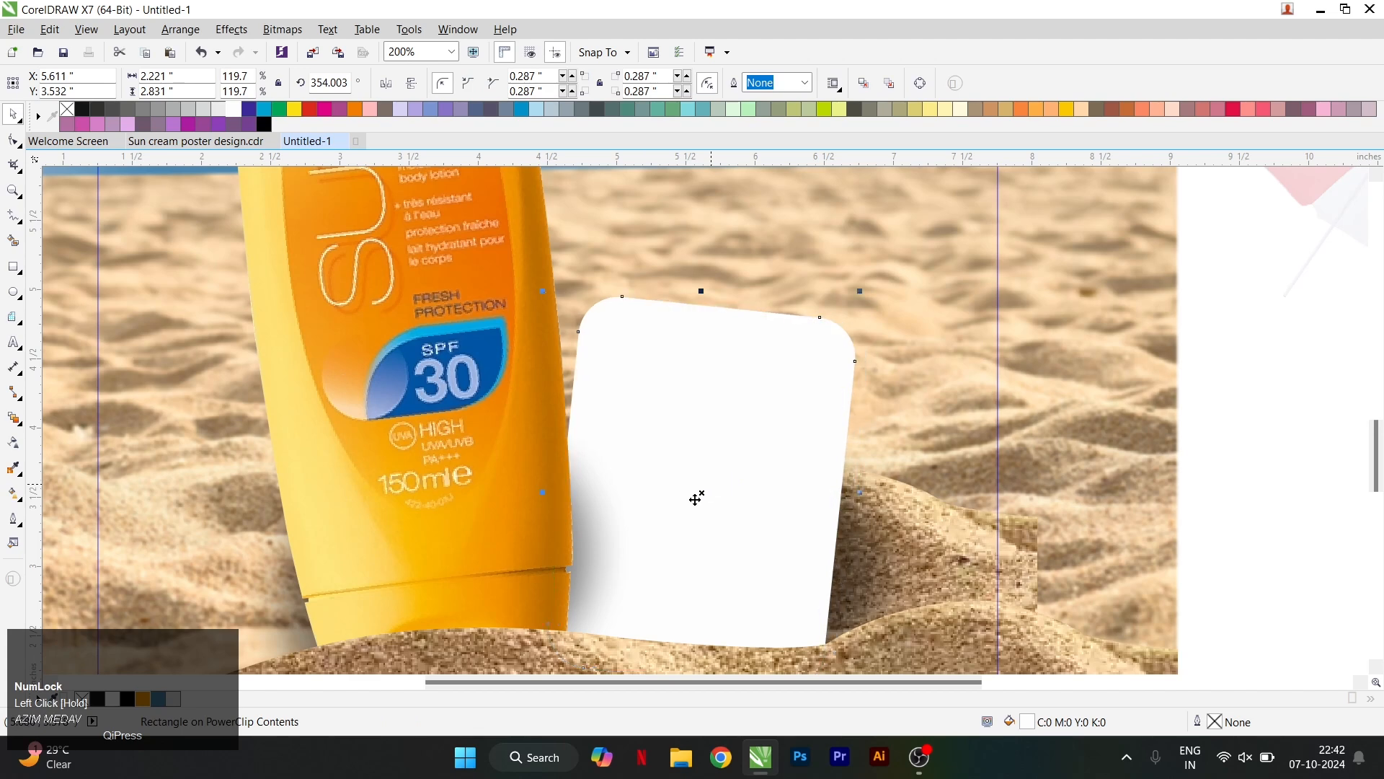
left_click(597, 540)
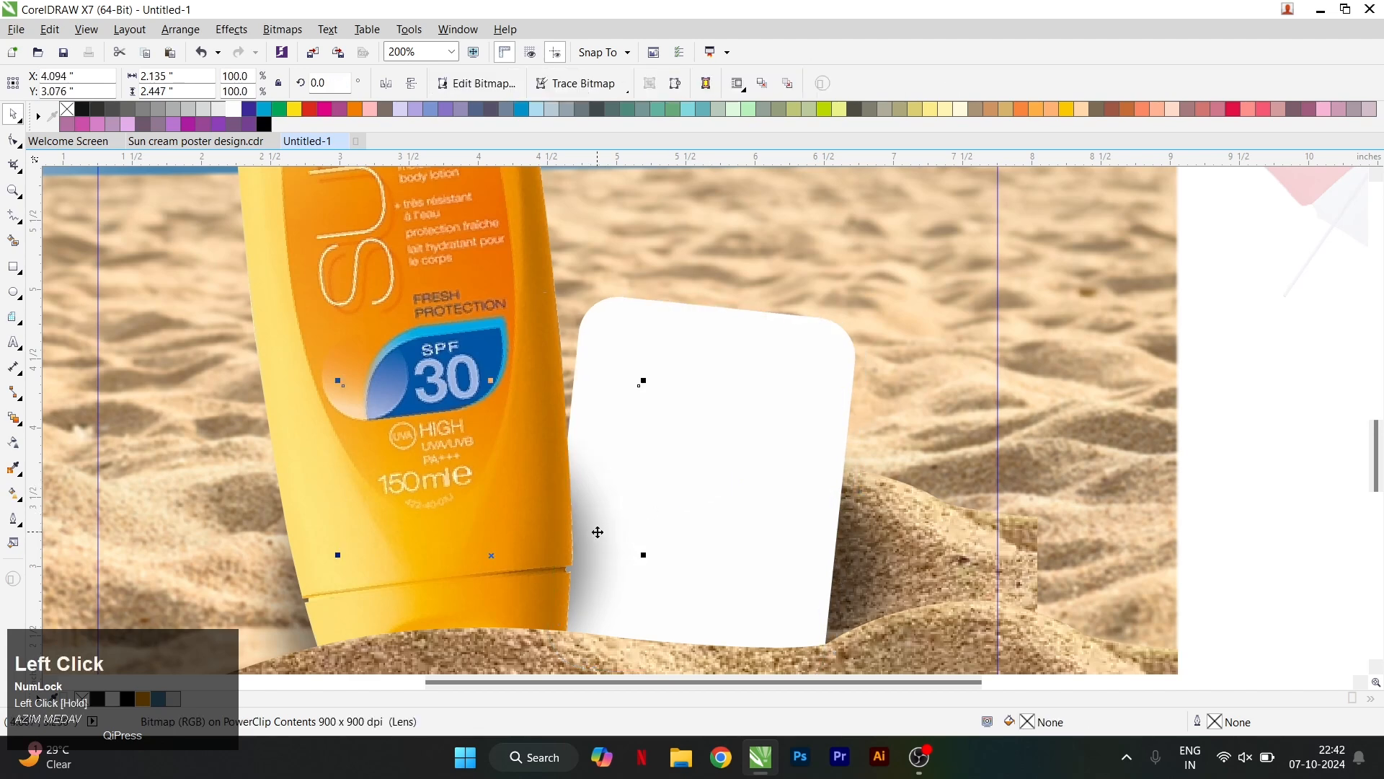
left_click_drag(645, 556, 589, 537)
scroll(597, 575, "down", 2)
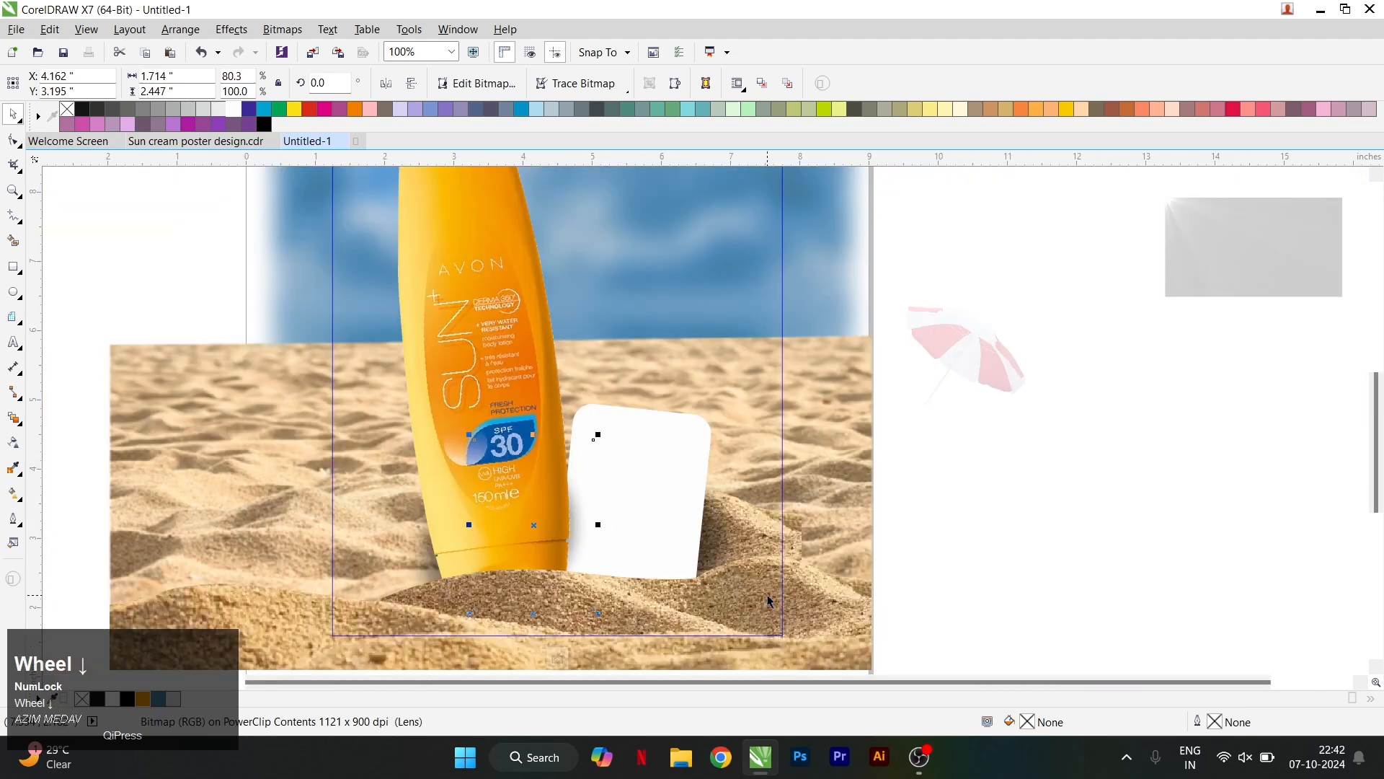
Step: Add a drop shadow to the front sand strip, cast upward onto the bottle and card bases
left_click(203, 539)
left_click(15, 425)
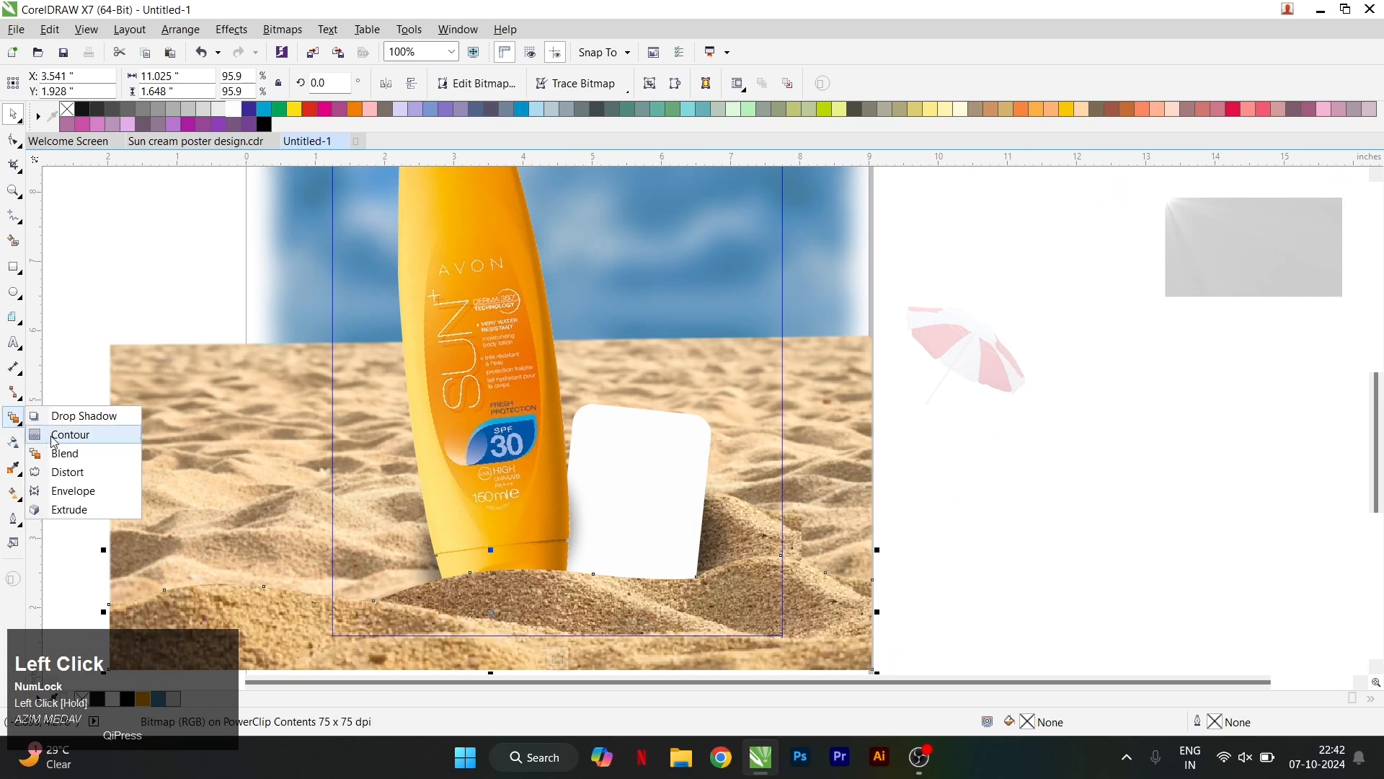
left_click(68, 411)
scroll(497, 522, "up", 1)
left_click_drag(505, 508, 477, 426)
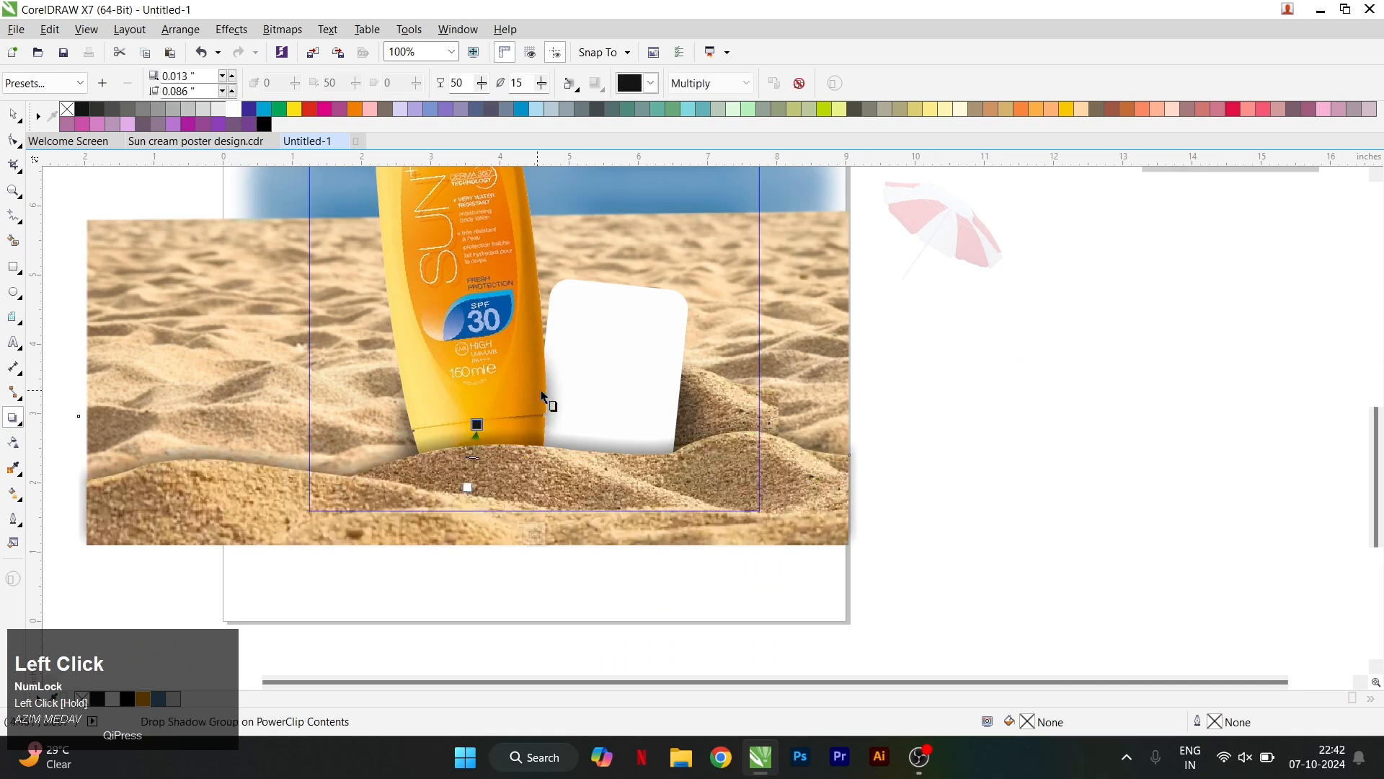
Step: Set the sand strip's drop shadow feathering to 25 and opacity to 30, and finish editing the PowerClip contents
left_click_drag(530, 85, 498, 88)
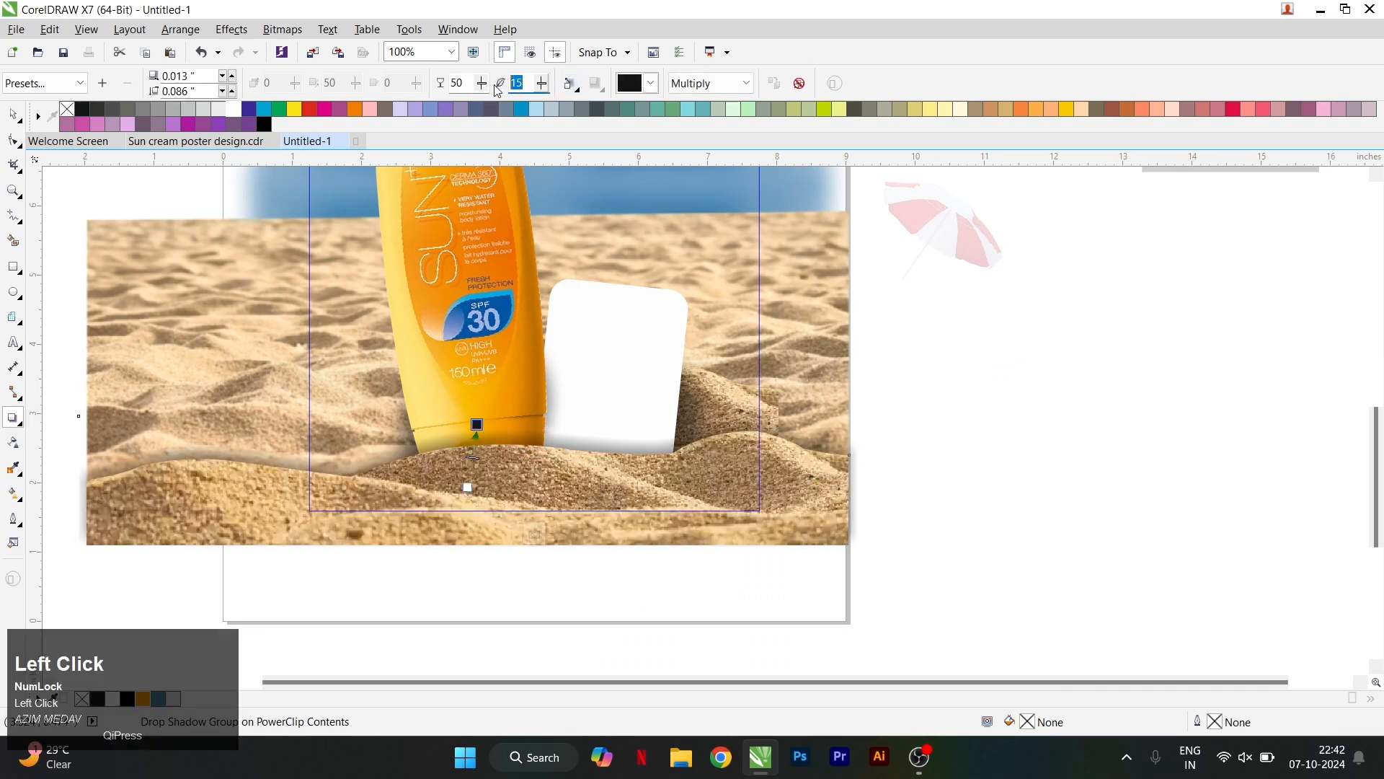
type("25")
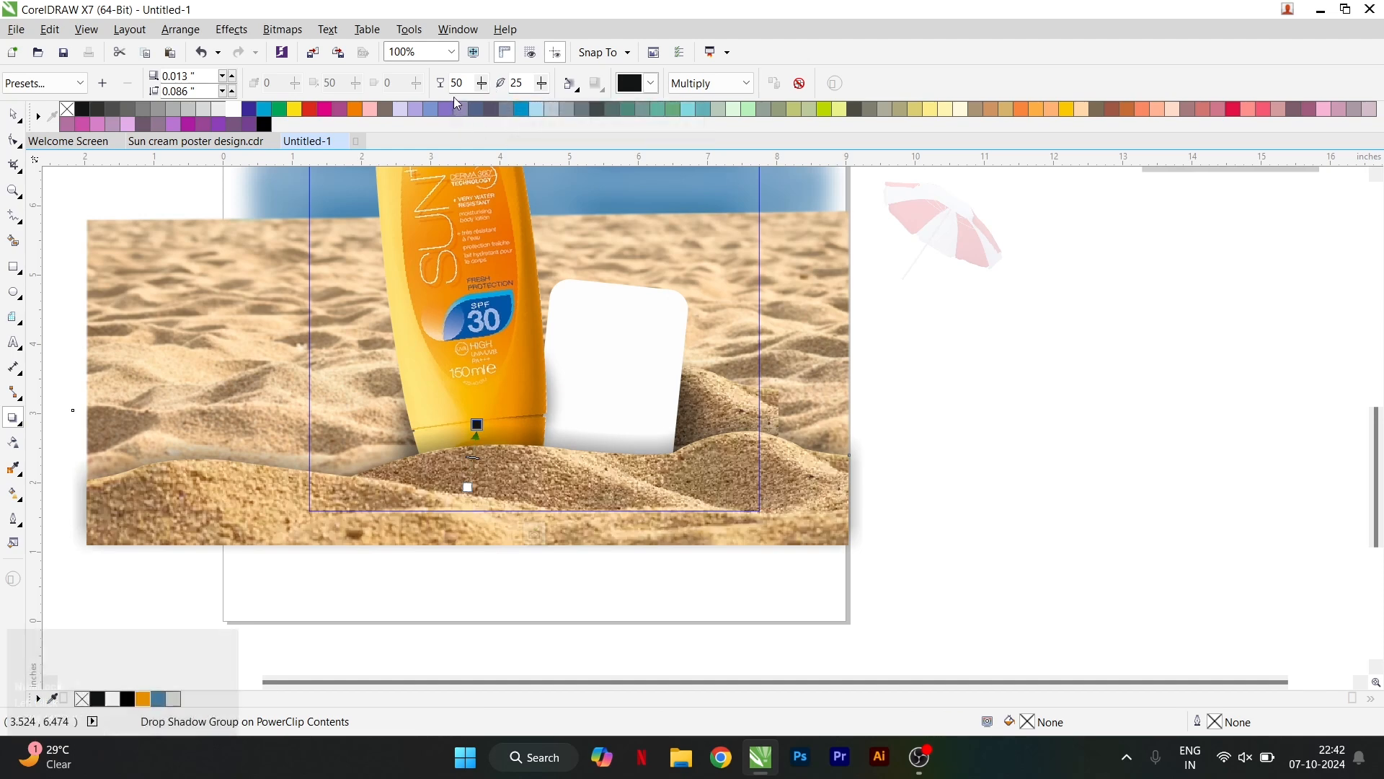
left_click_drag(466, 84, 440, 88)
type("30")
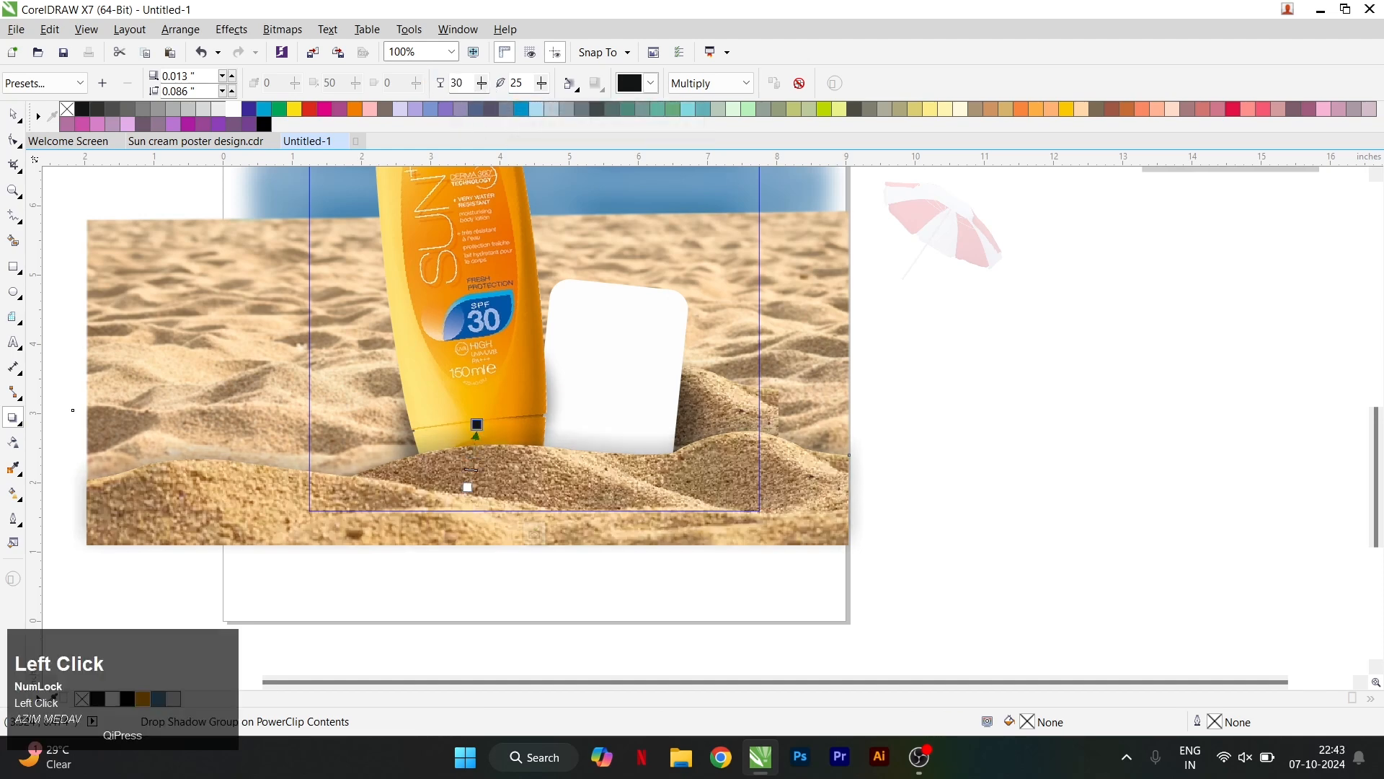
left_click(13, 114)
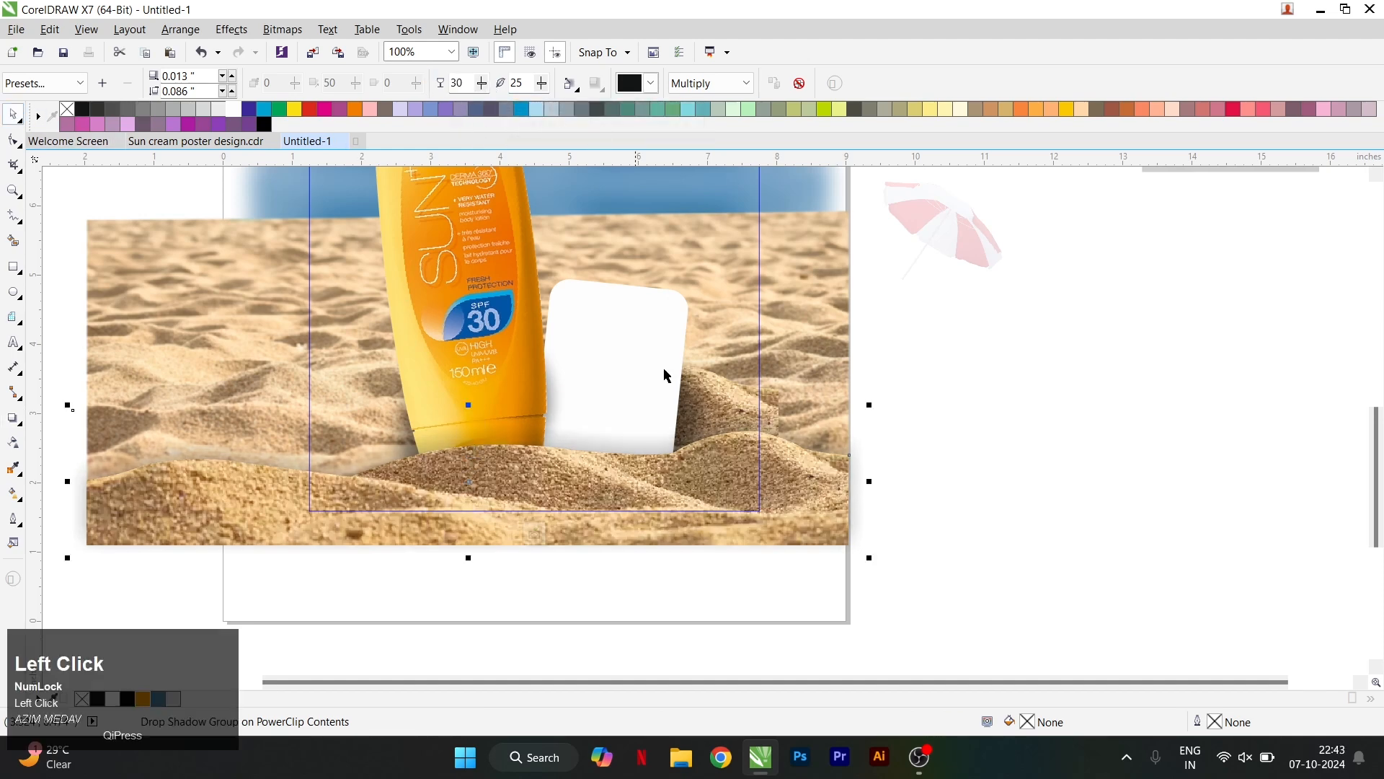
right_click(783, 380)
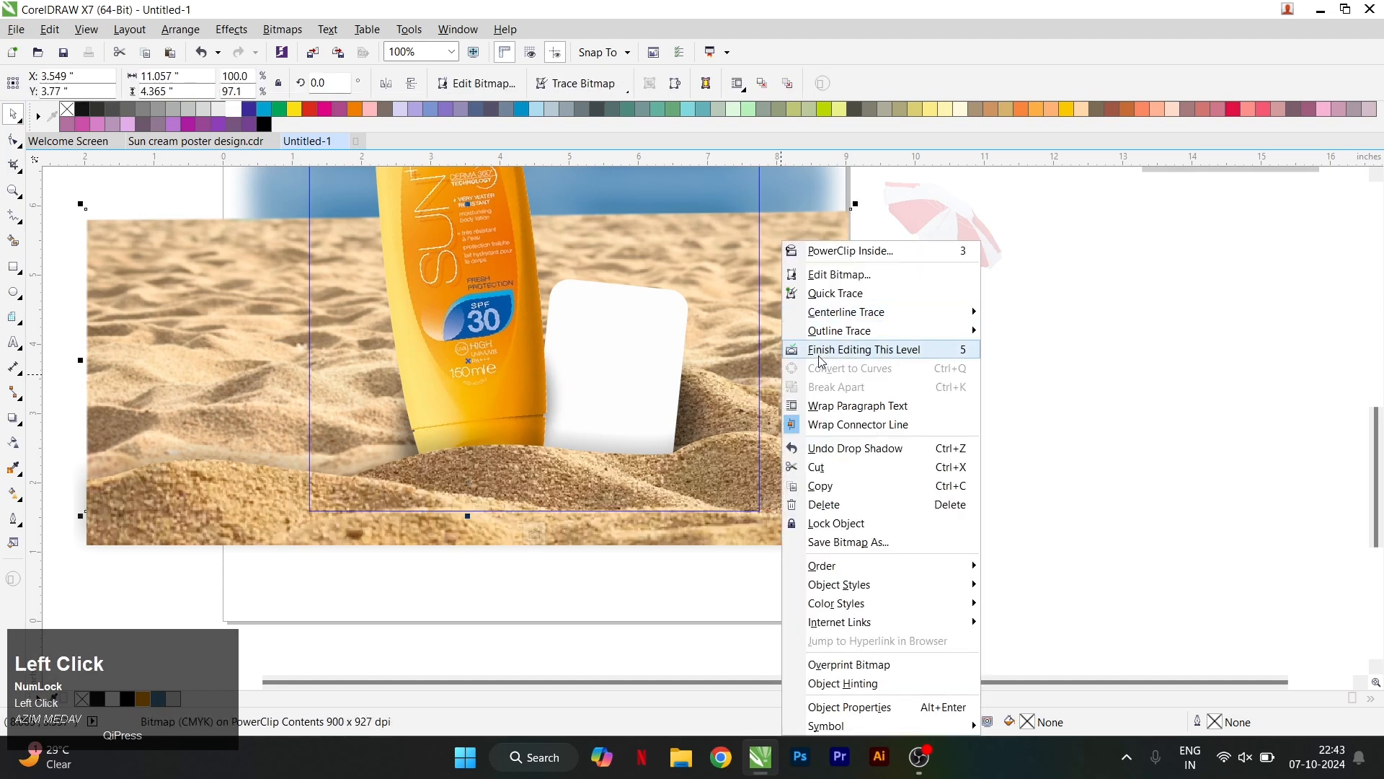
left_click(821, 352)
scroll(808, 479, "down", 3)
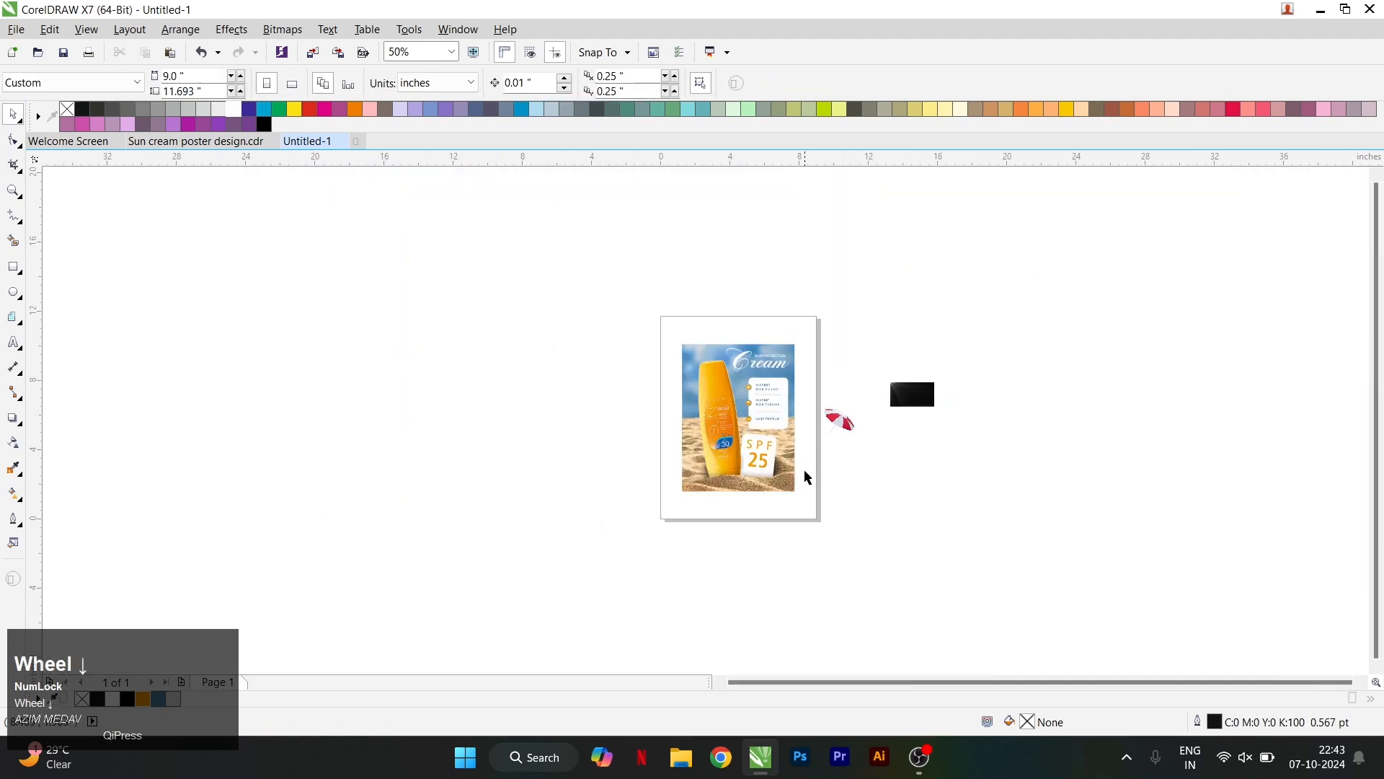
Step: PowerClip the umbrella picture inside the poster rectangle and open the poster's clipped contents for editing
scroll(807, 413, "up", 2)
right_click(886, 431)
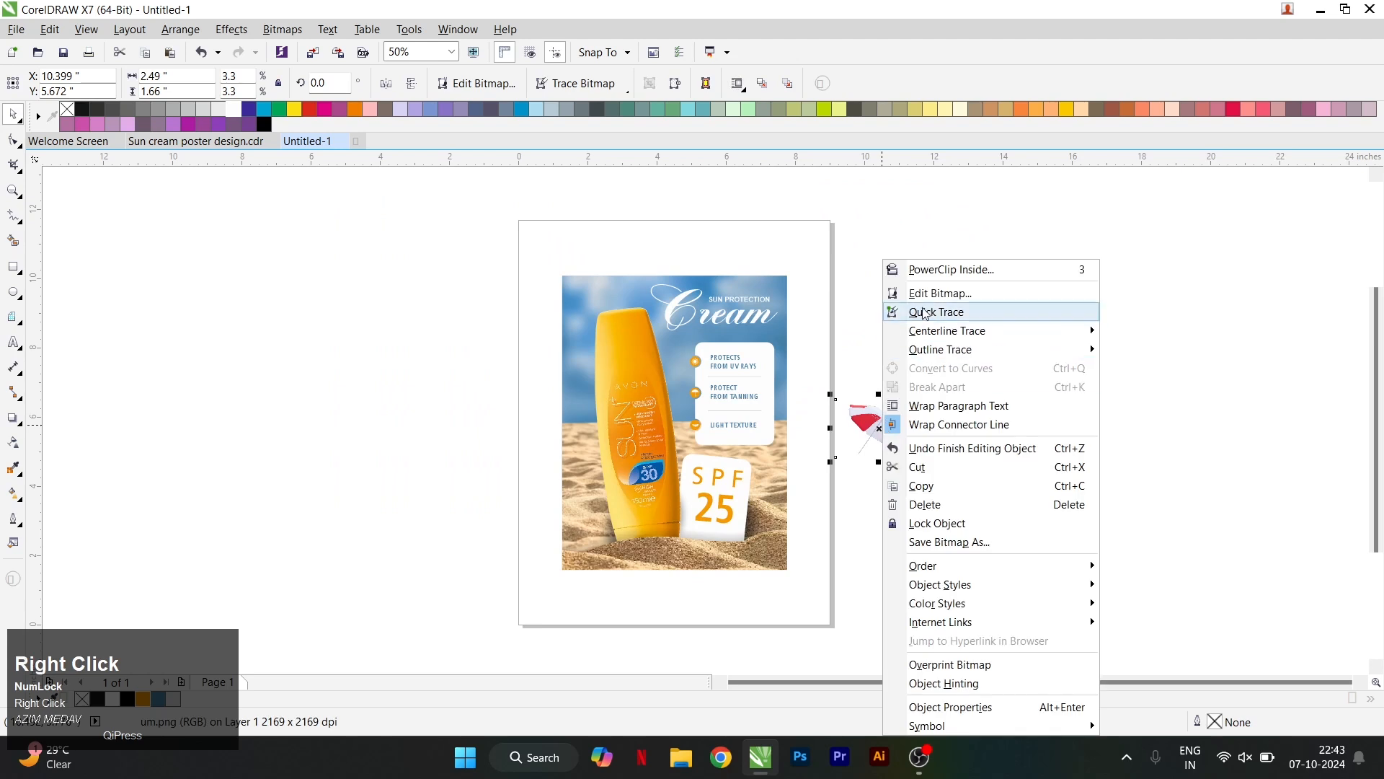
left_click(910, 279)
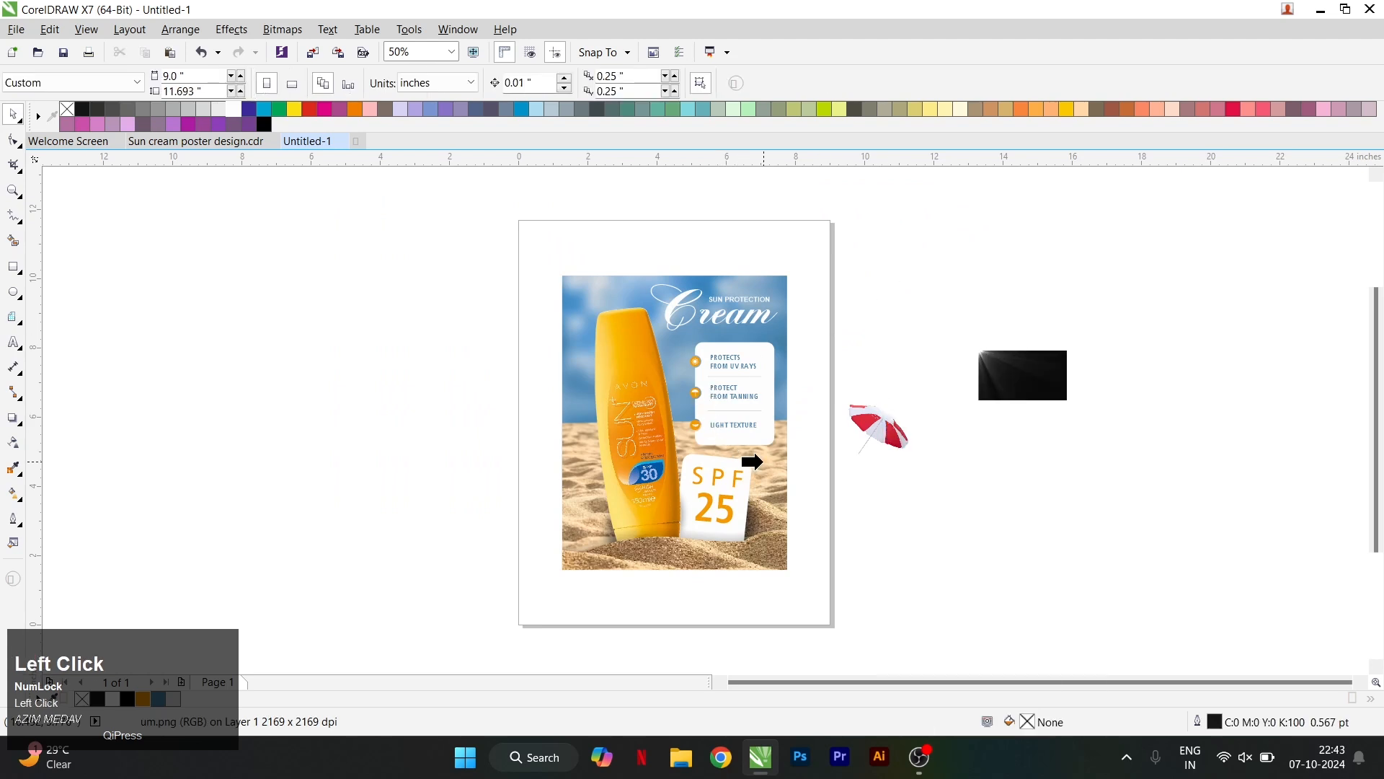
left_click(746, 460)
right_click(674, 426)
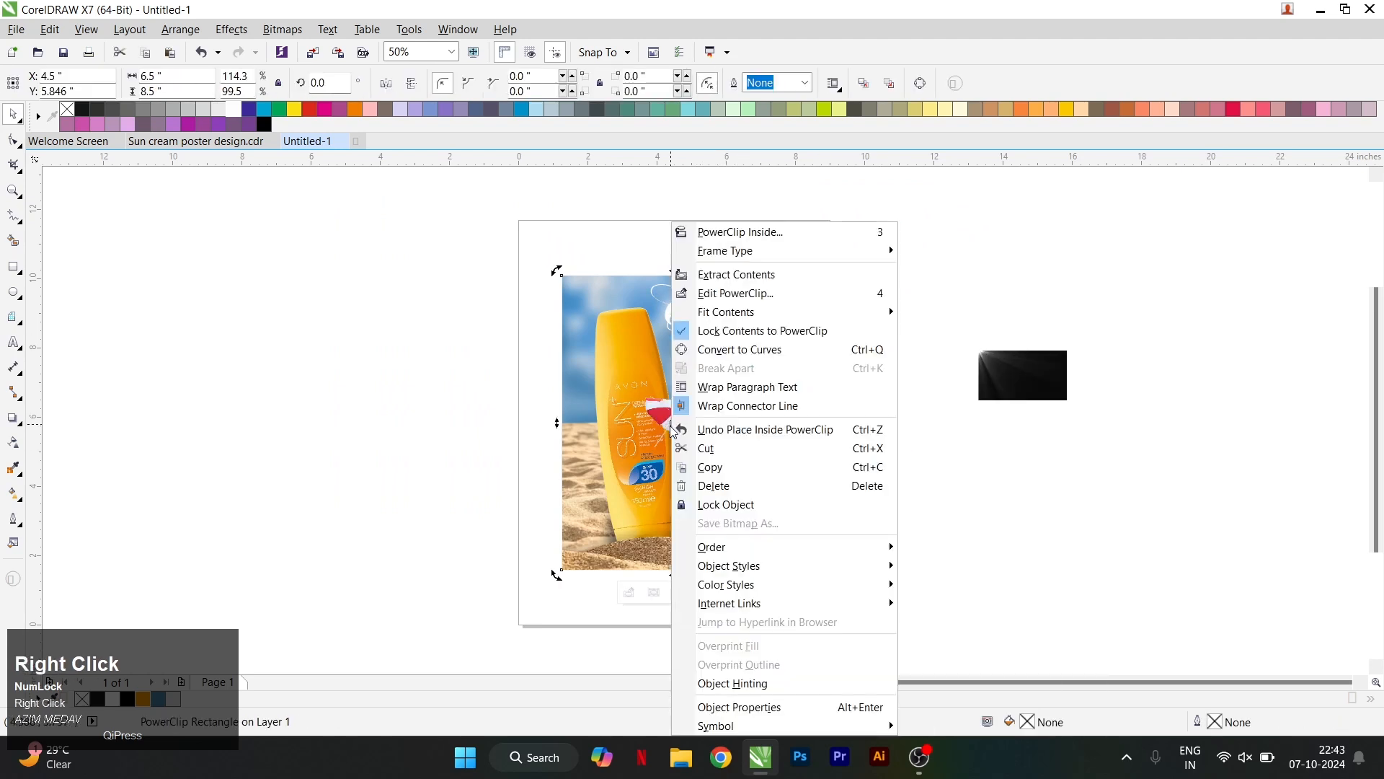
left_click(889, 291)
Step: Mirror the umbrella horizontally, move it beside the bottle's left edge on the sand and scale it to about 2.32 inches wide
left_click(677, 420)
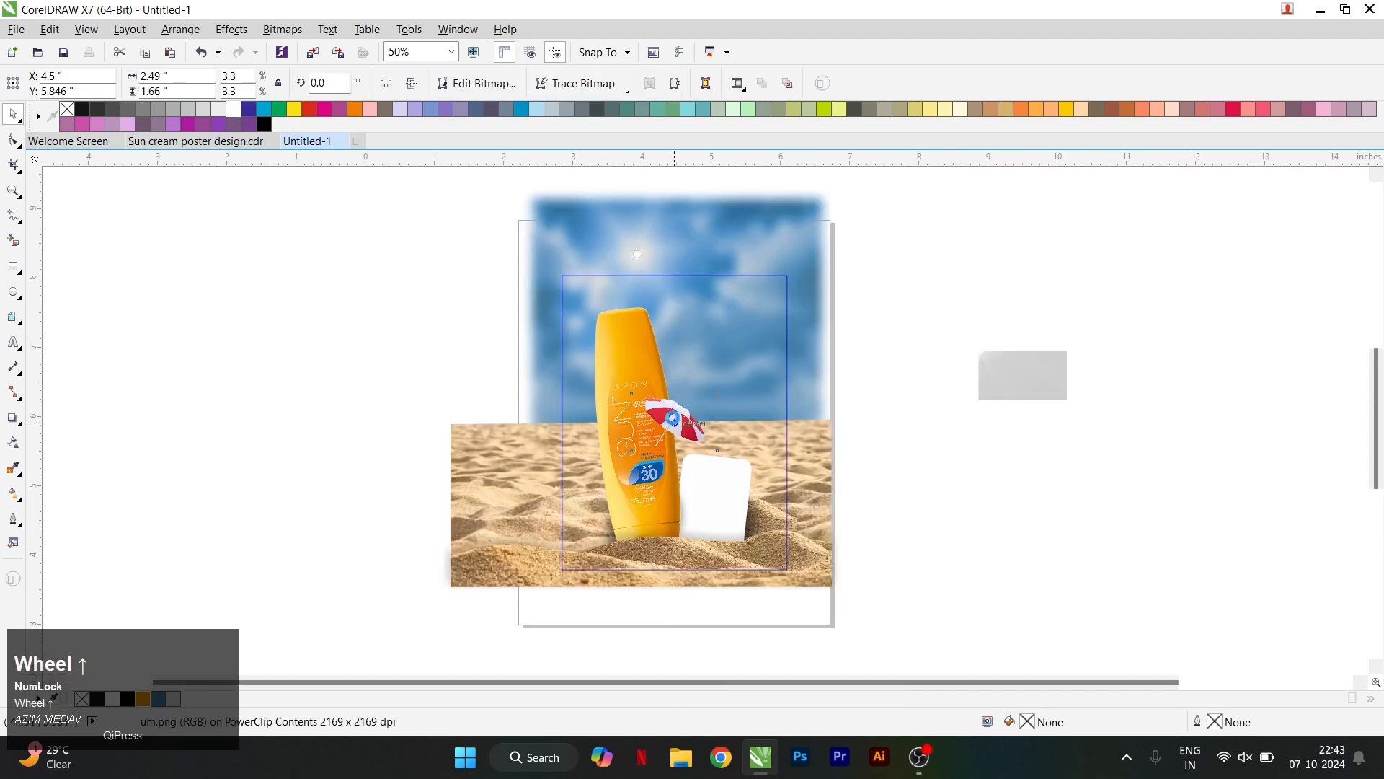
scroll(677, 422, "up", 2)
left_click(387, 83)
left_click_drag(676, 427, 500, 457)
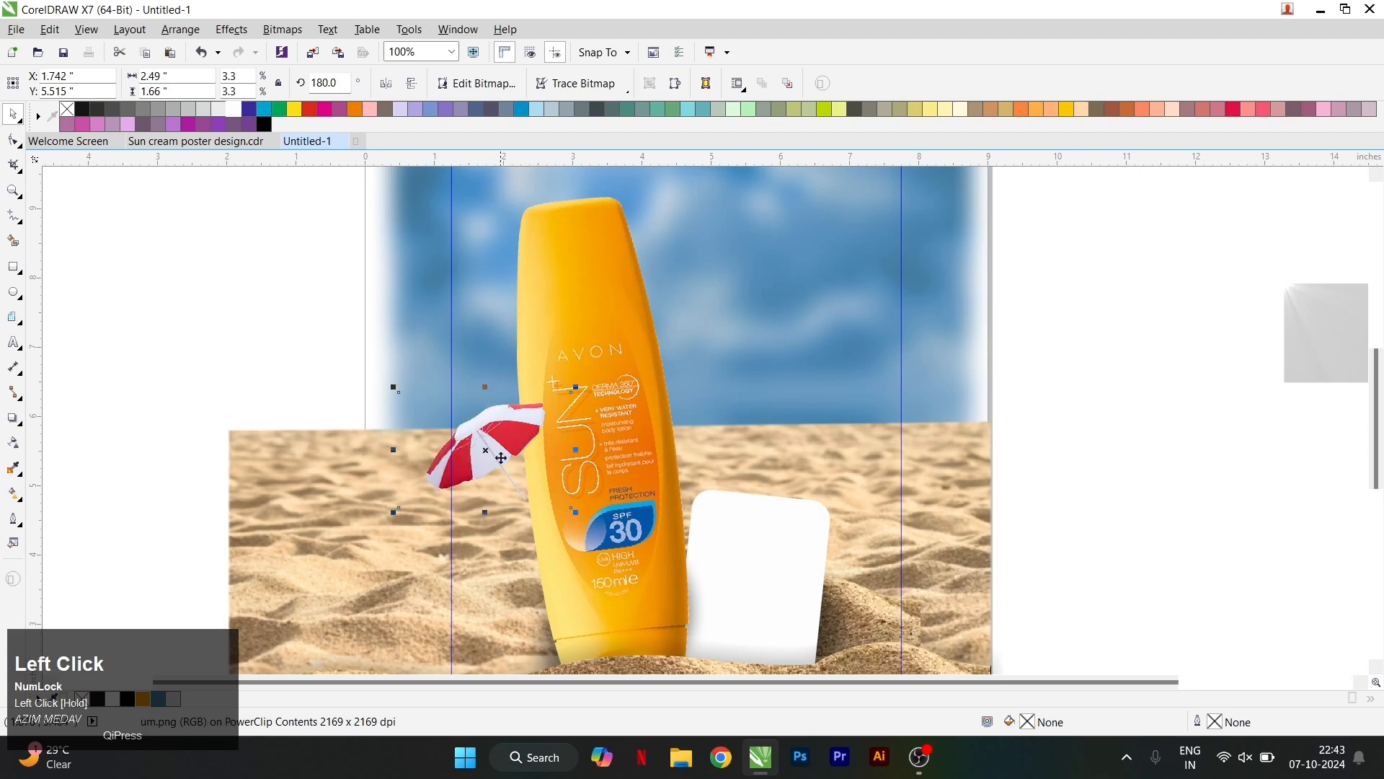
left_click_drag(581, 394, 568, 404)
left_click(641, 424)
left_click_drag(634, 440, 627, 444)
key("ctrl+z")
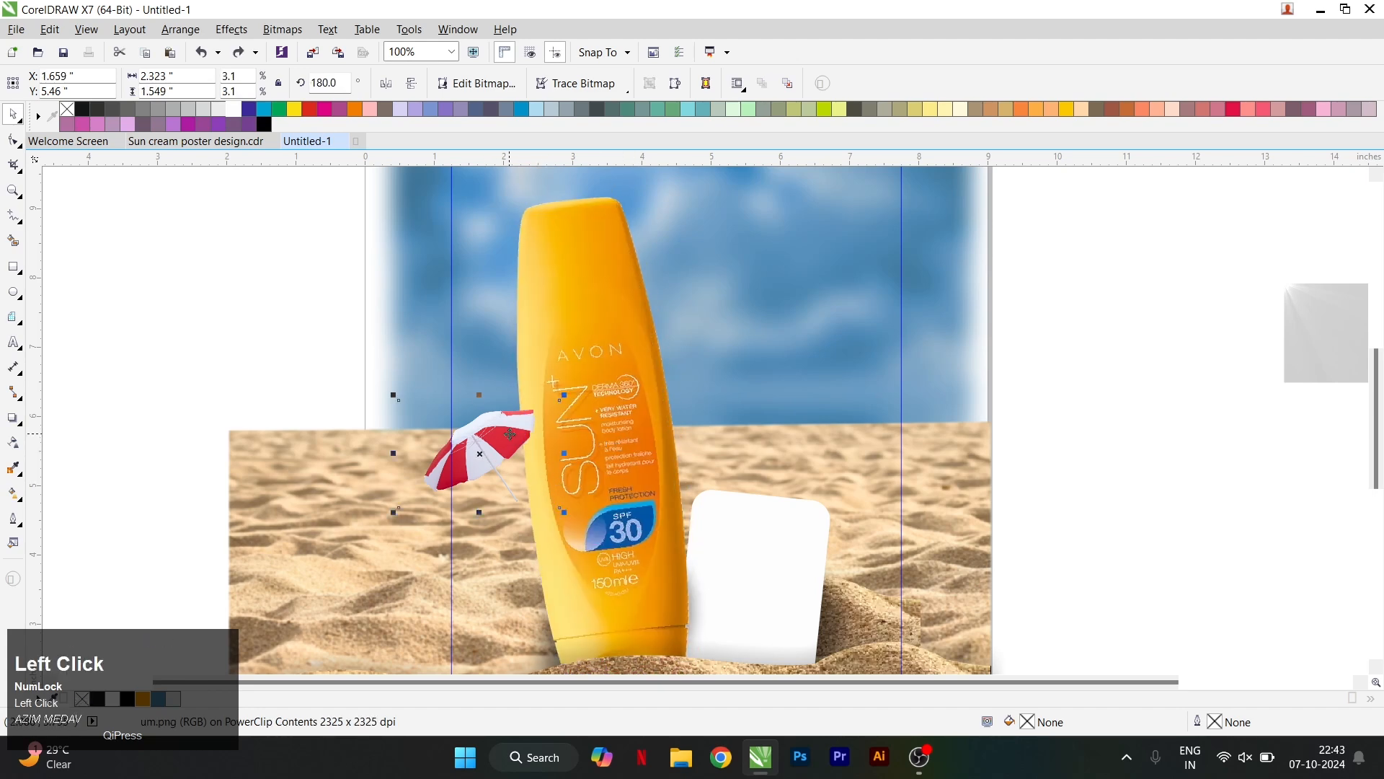
Step: Raise the umbrella slightly on the sand, rotate it to about 165.8° and scale it to about 2.53 inches wide
left_click(510, 424)
left_click_drag(565, 390, 575, 413)
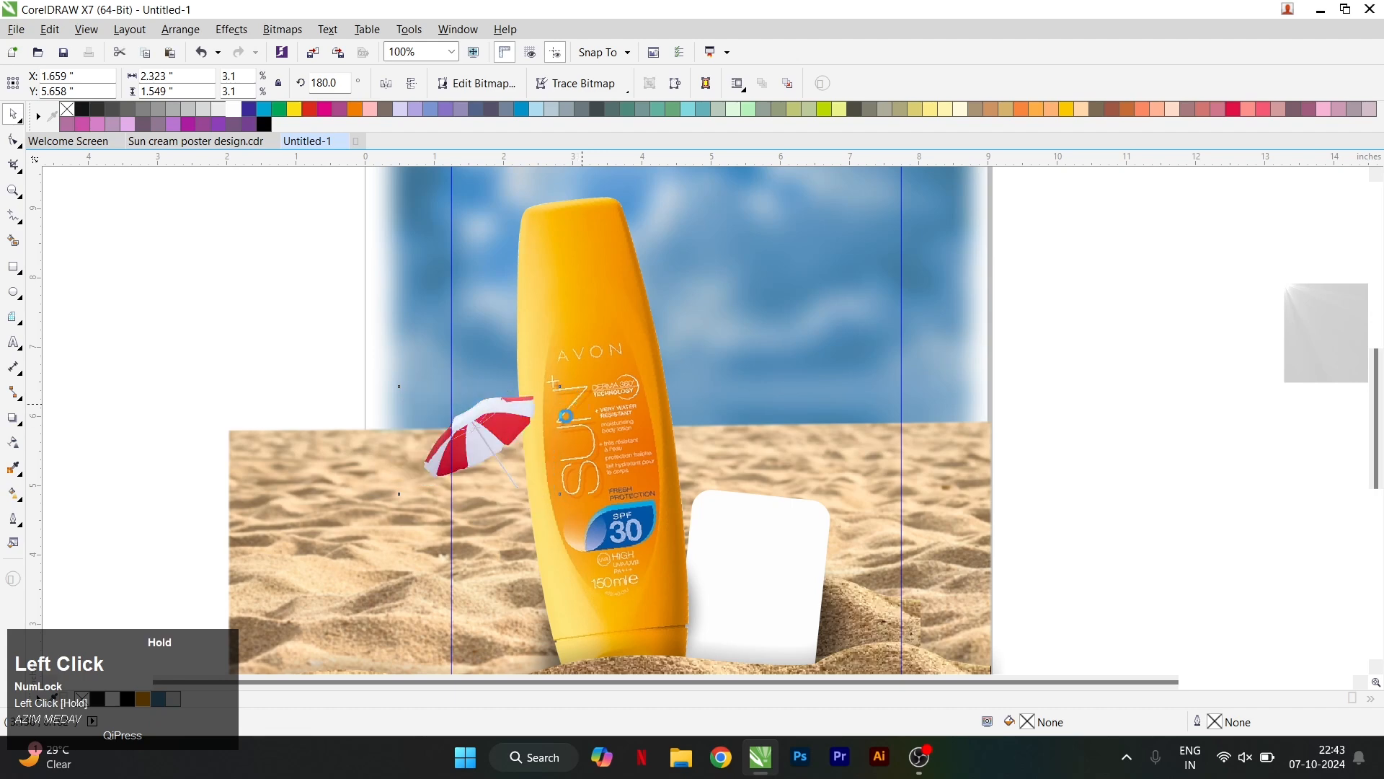
left_click(511, 424)
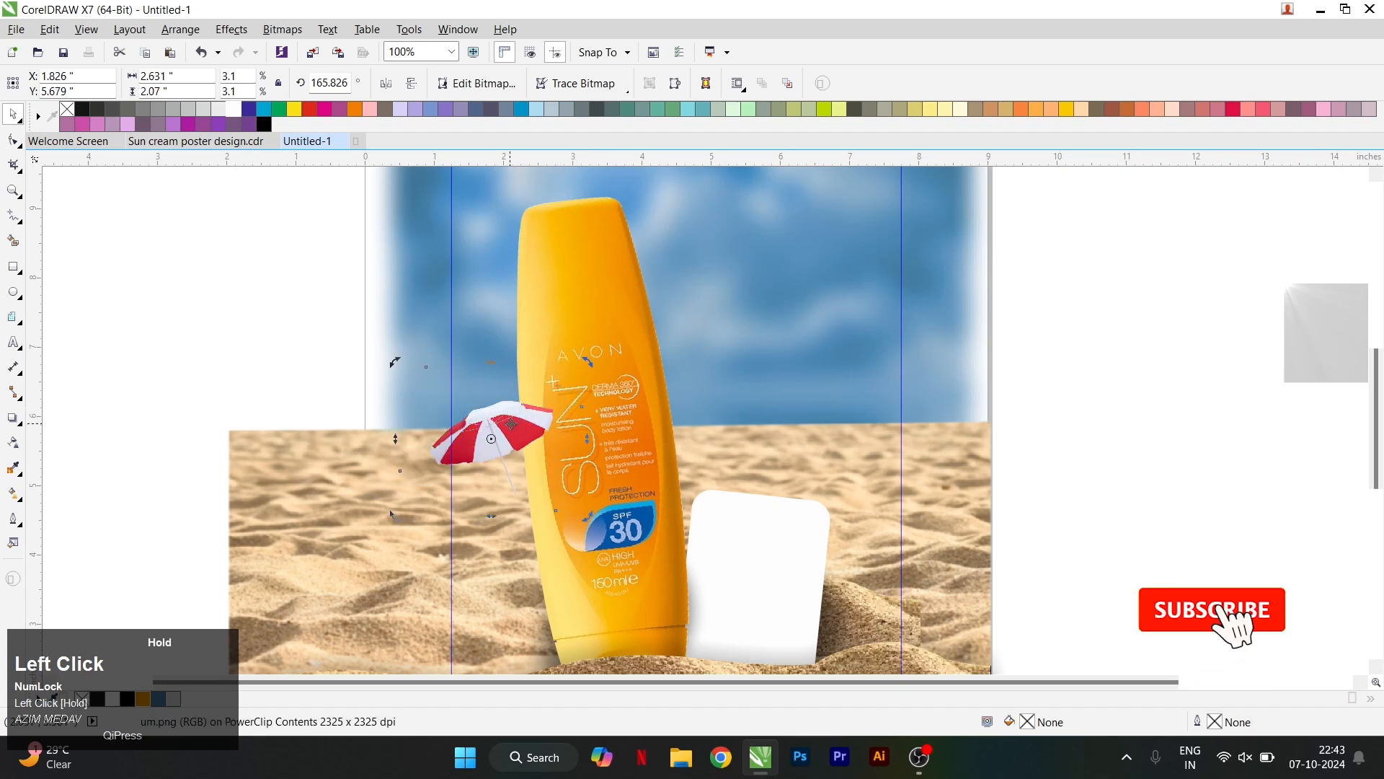
left_click_drag(587, 362, 584, 367)
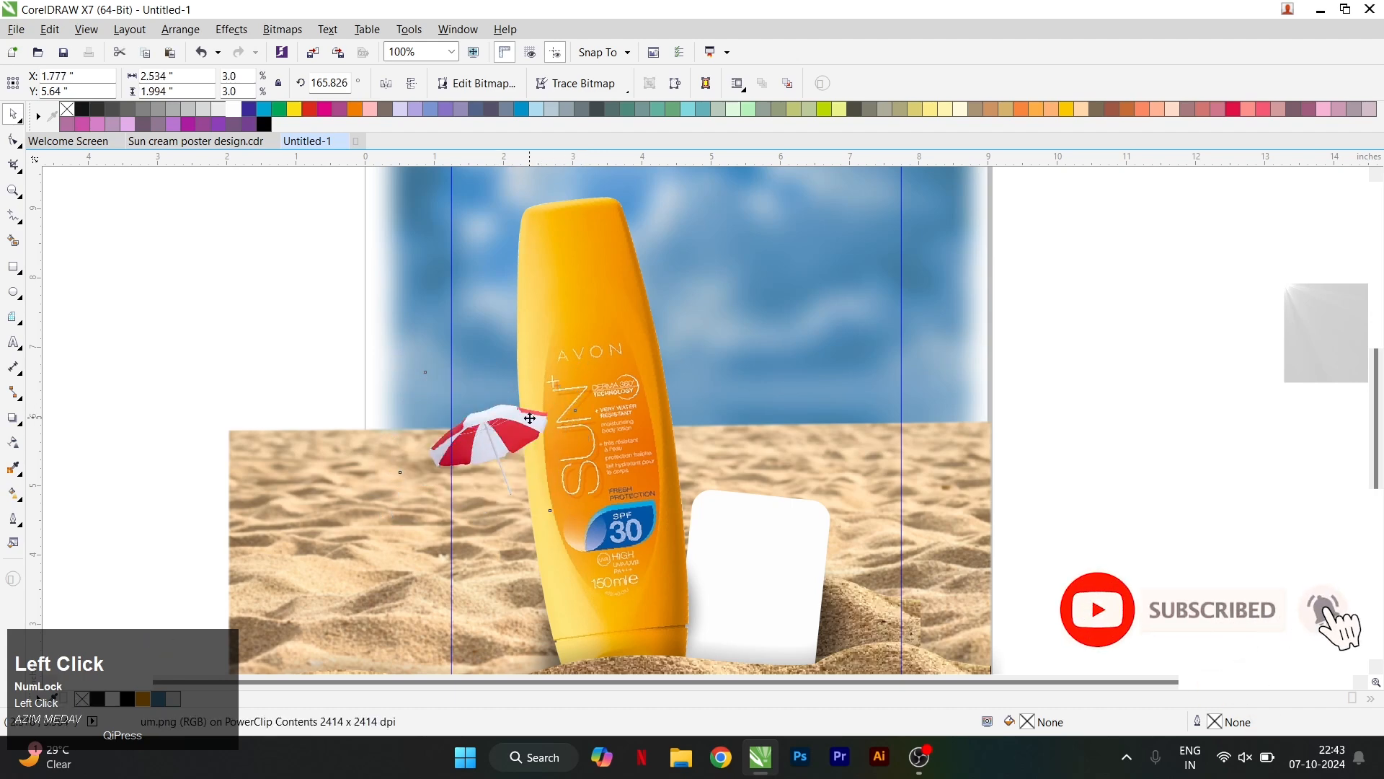
Step: Apply a Gaussian Blur with an 18-pixel radius to the umbrella
left_click(180, 29)
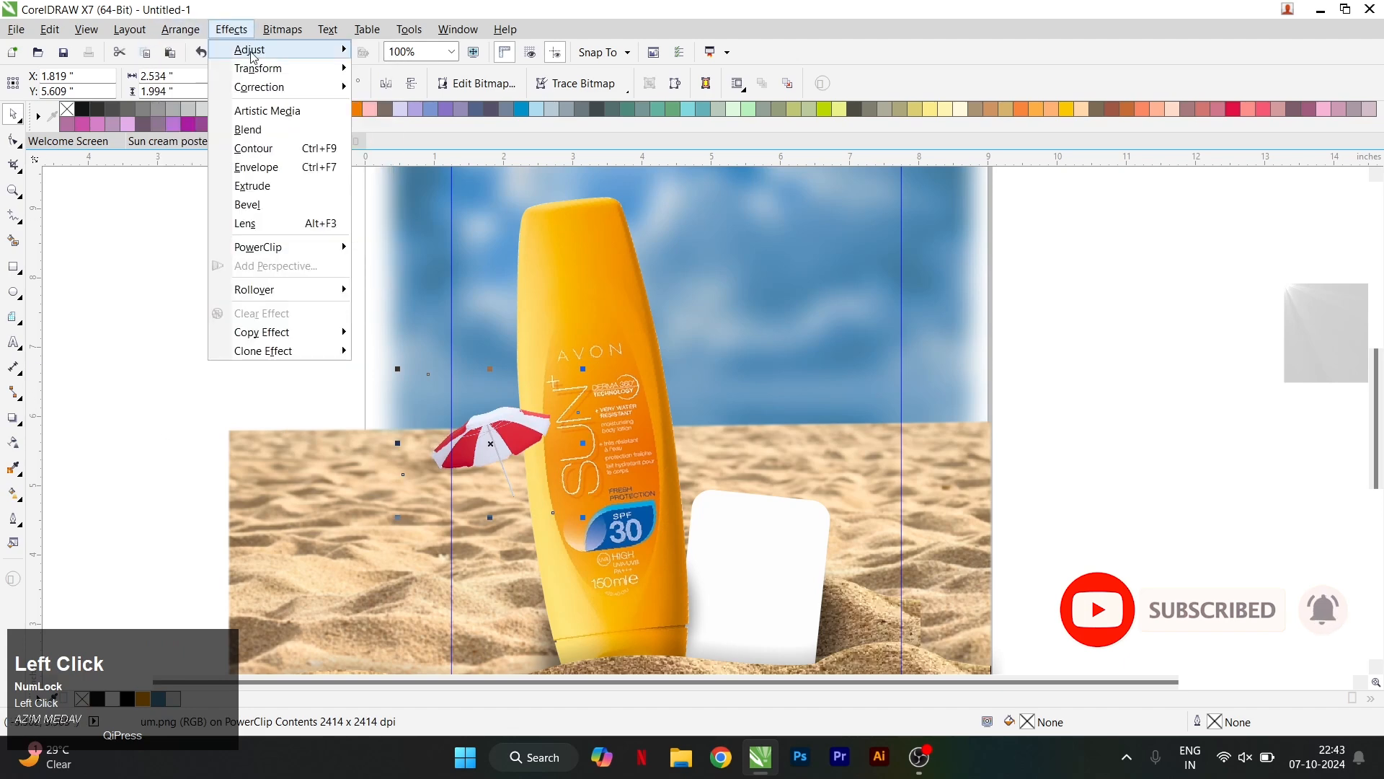
mouse_move(282, 29)
mouse_move(365, 395)
left_click(504, 411)
left_click(522, 423)
left_click_drag(597, 308, 995, 322)
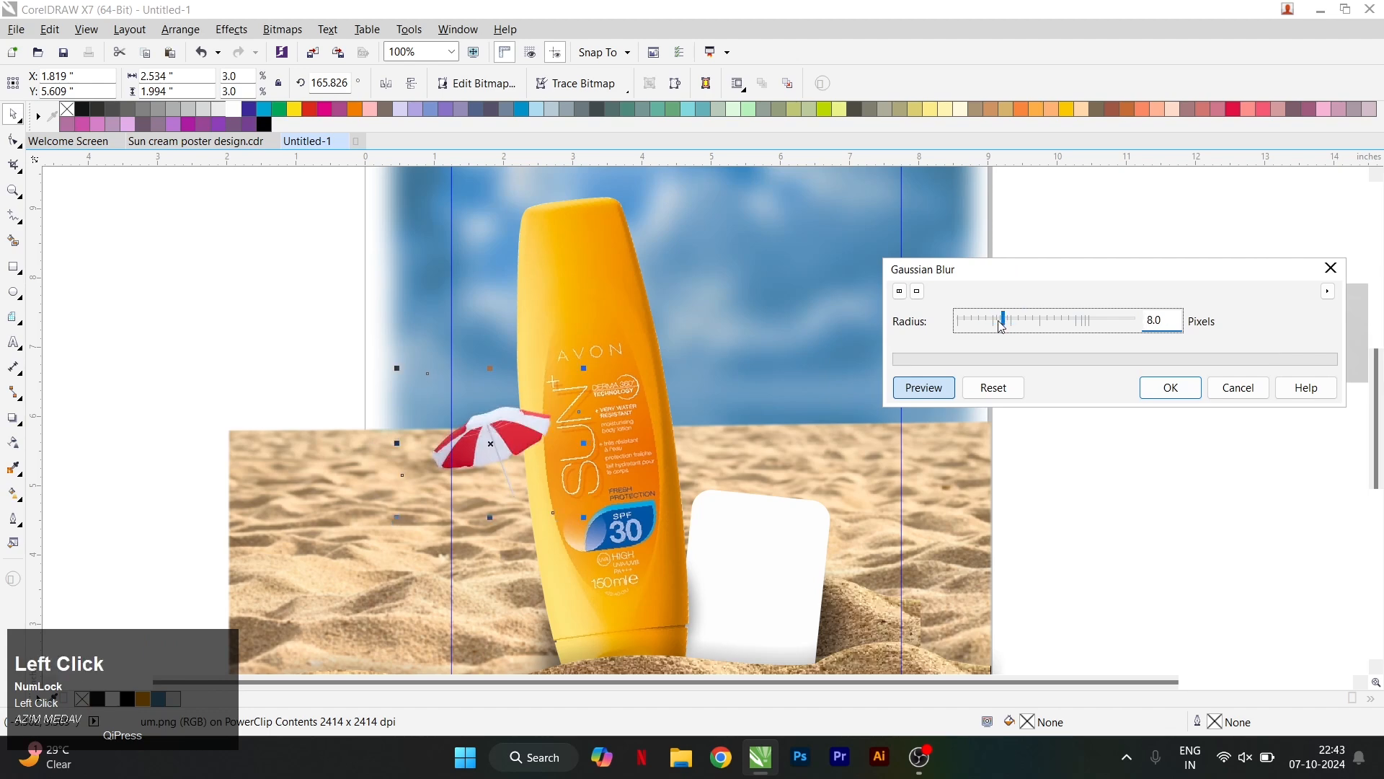
left_click_drag(998, 326, 1014, 323)
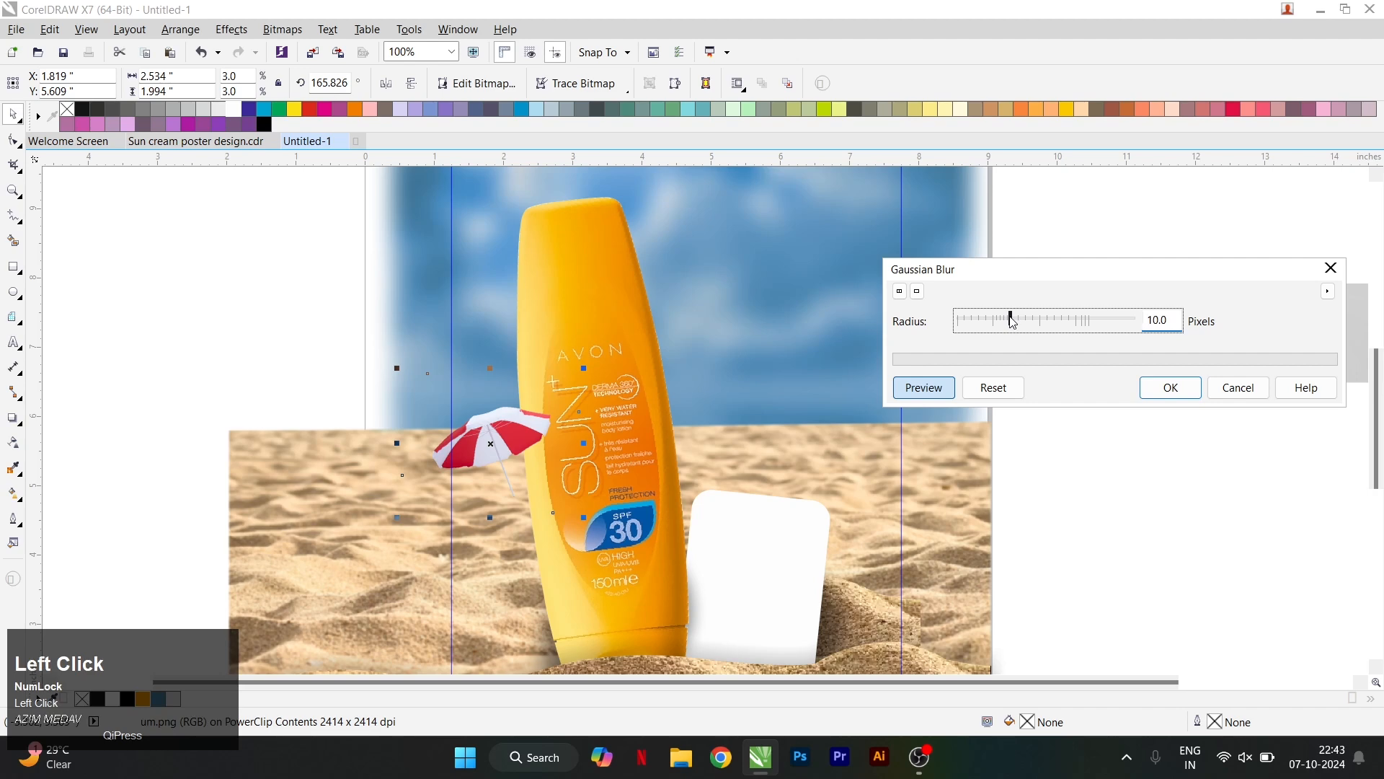
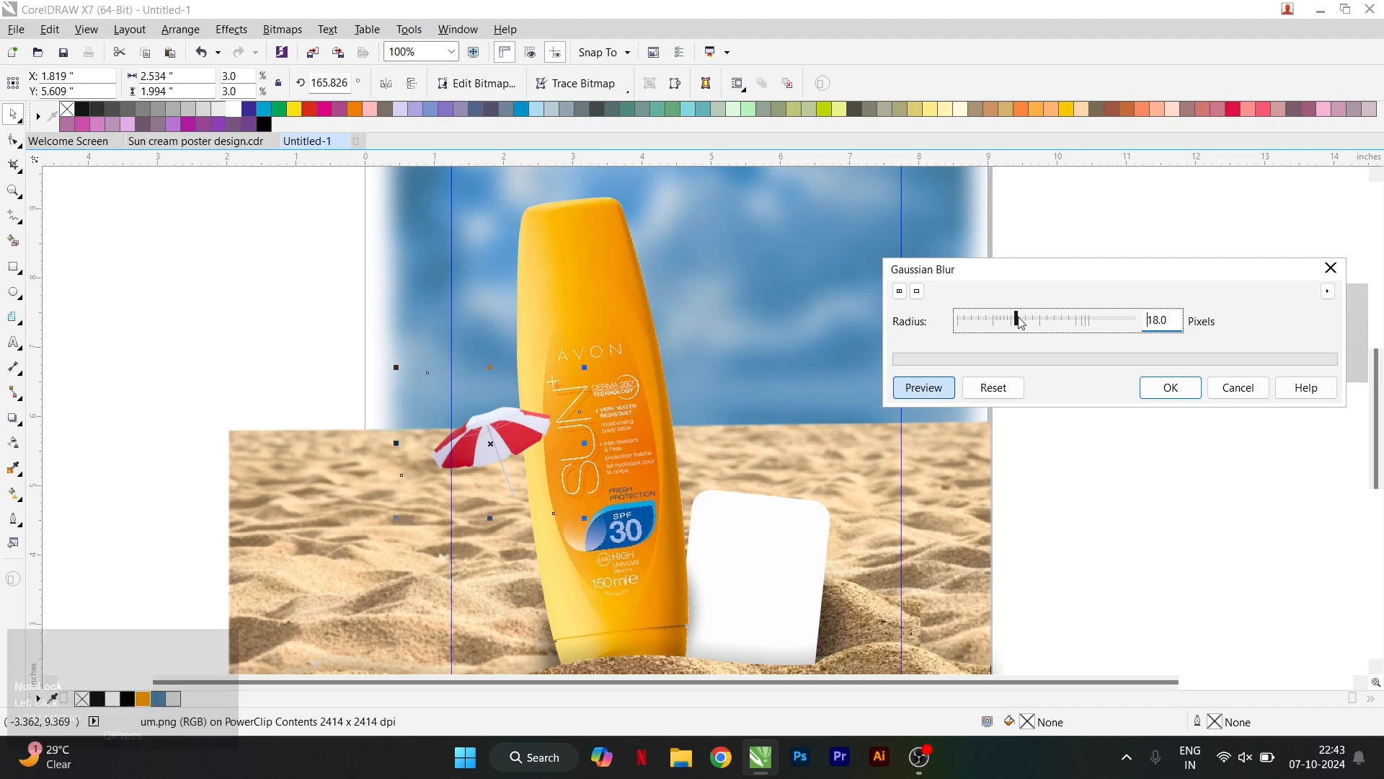
left_click(1162, 393)
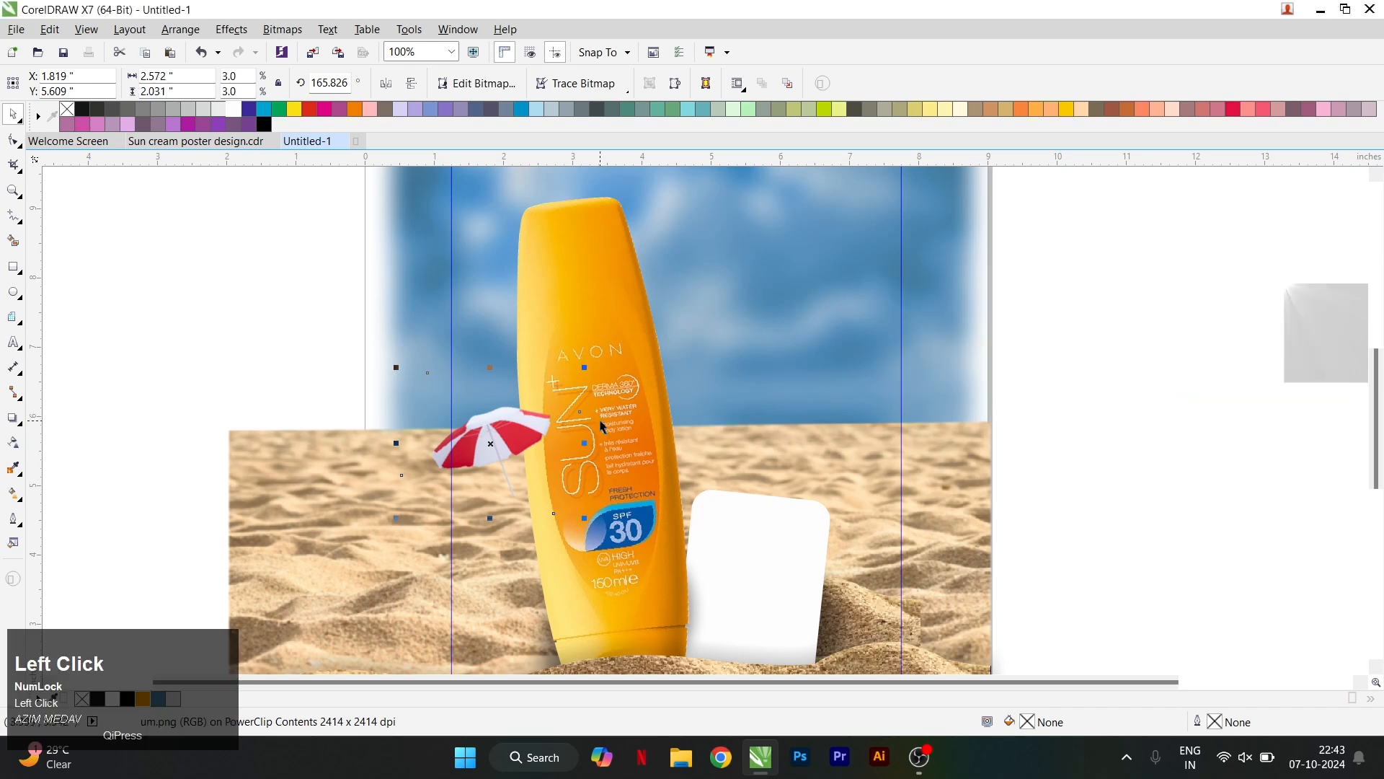
Step: Select the bottle, the lower card's shadow group and the front sand together and bring them in front of the umbrella
scroll(734, 461, "down", 1)
scroll(733, 482, "up", 1)
left_click(739, 485, "shift")
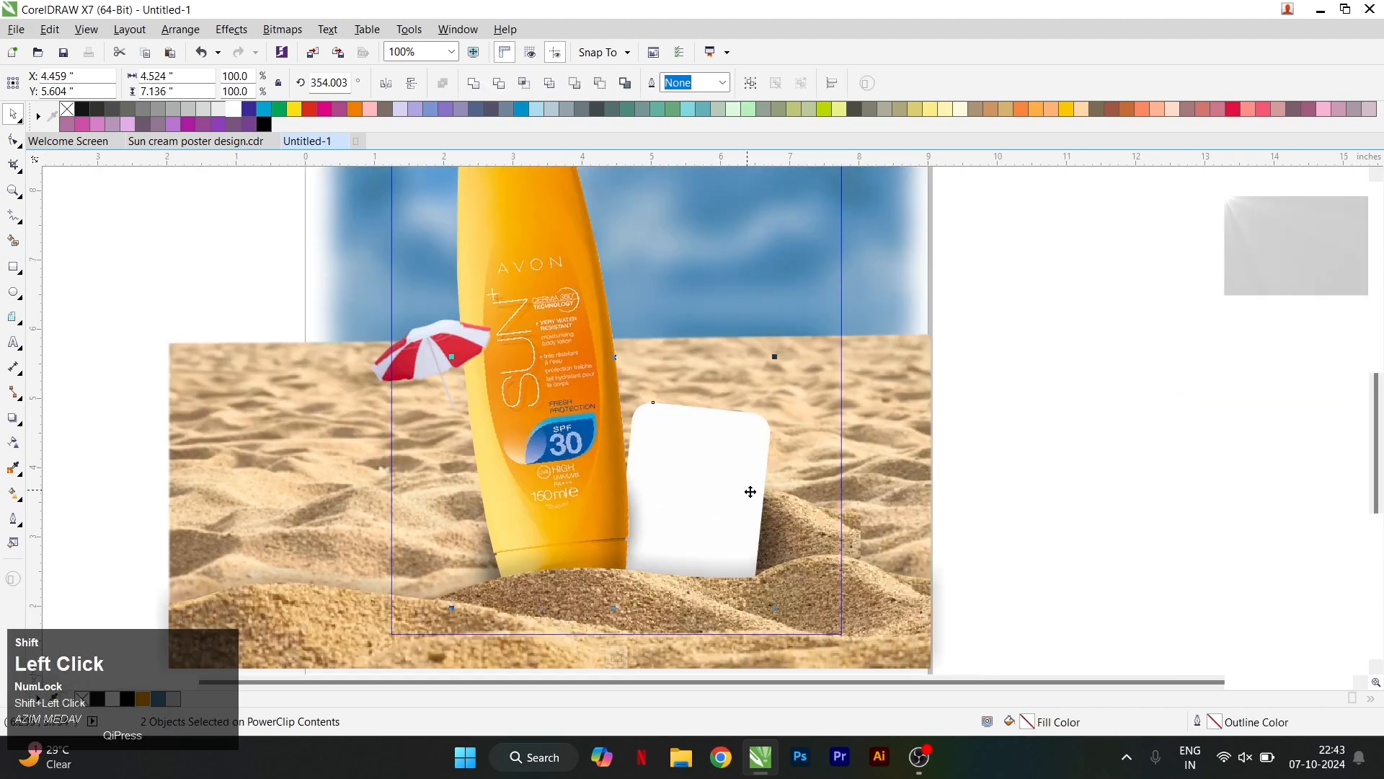
left_click(861, 582, "shift")
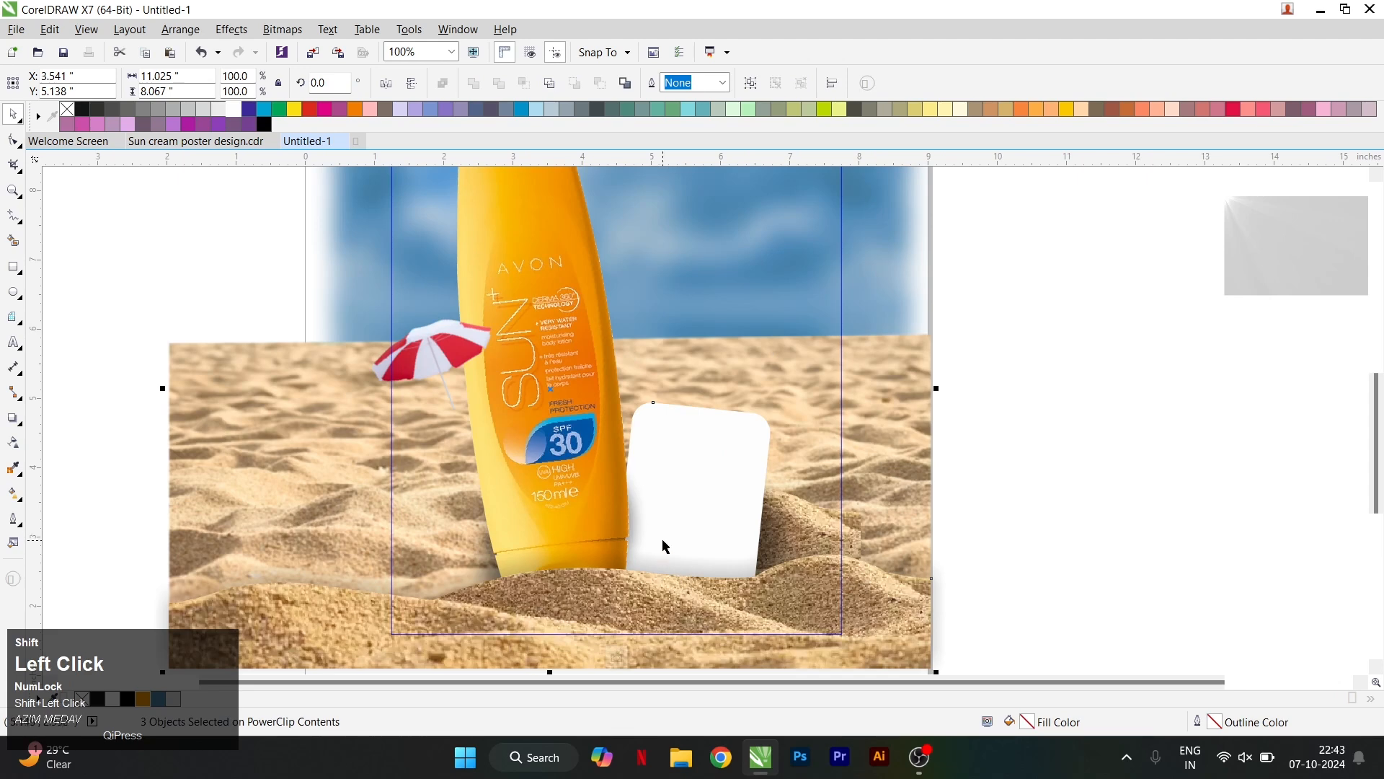
scroll(694, 505, "down", 1)
left_click_drag(894, 424, 318, 627)
left_click(630, 367, "shift")
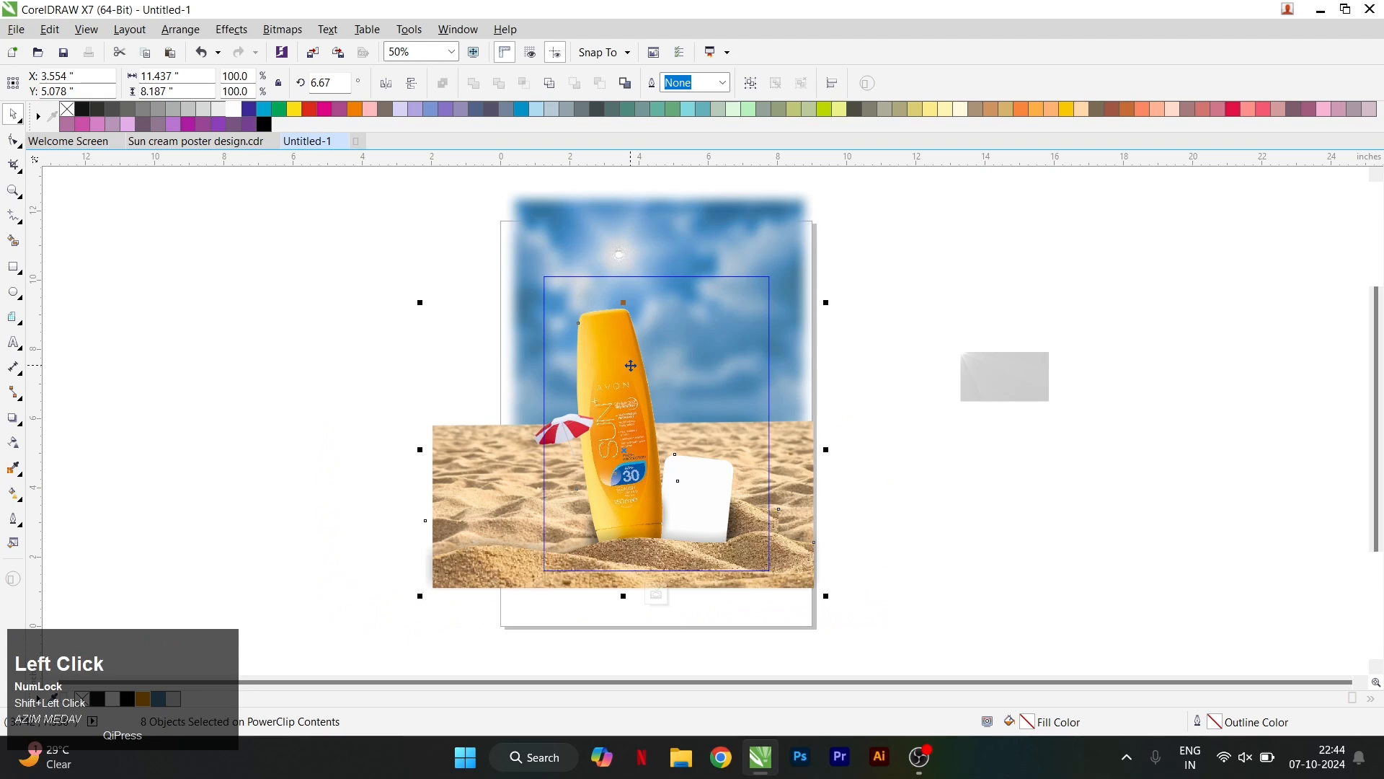
left_click(962, 468)
scroll(832, 387, "up", 1)
scroll(775, 411, "down", 1)
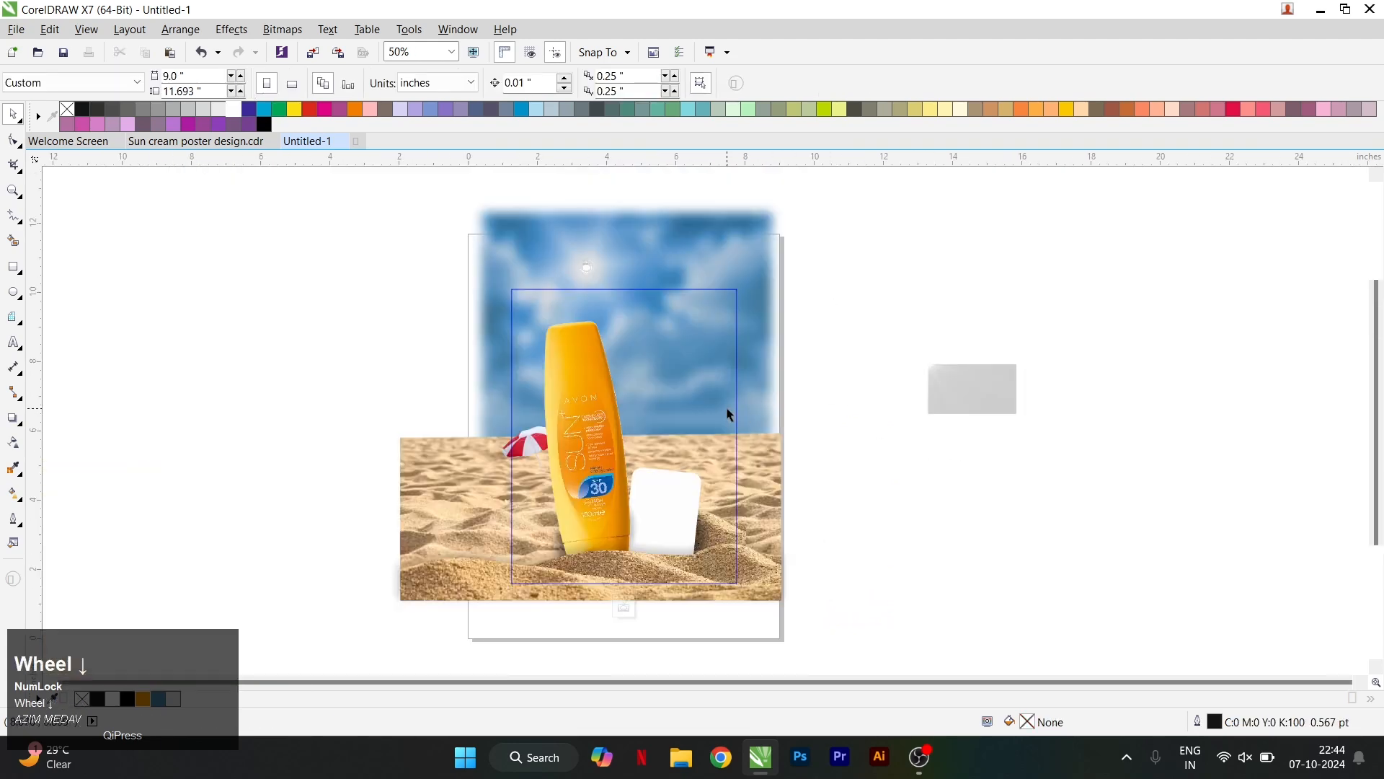
Step: Finish editing the PowerClip contents and move the light-ray picture closer to the page's right side
right_click(638, 399)
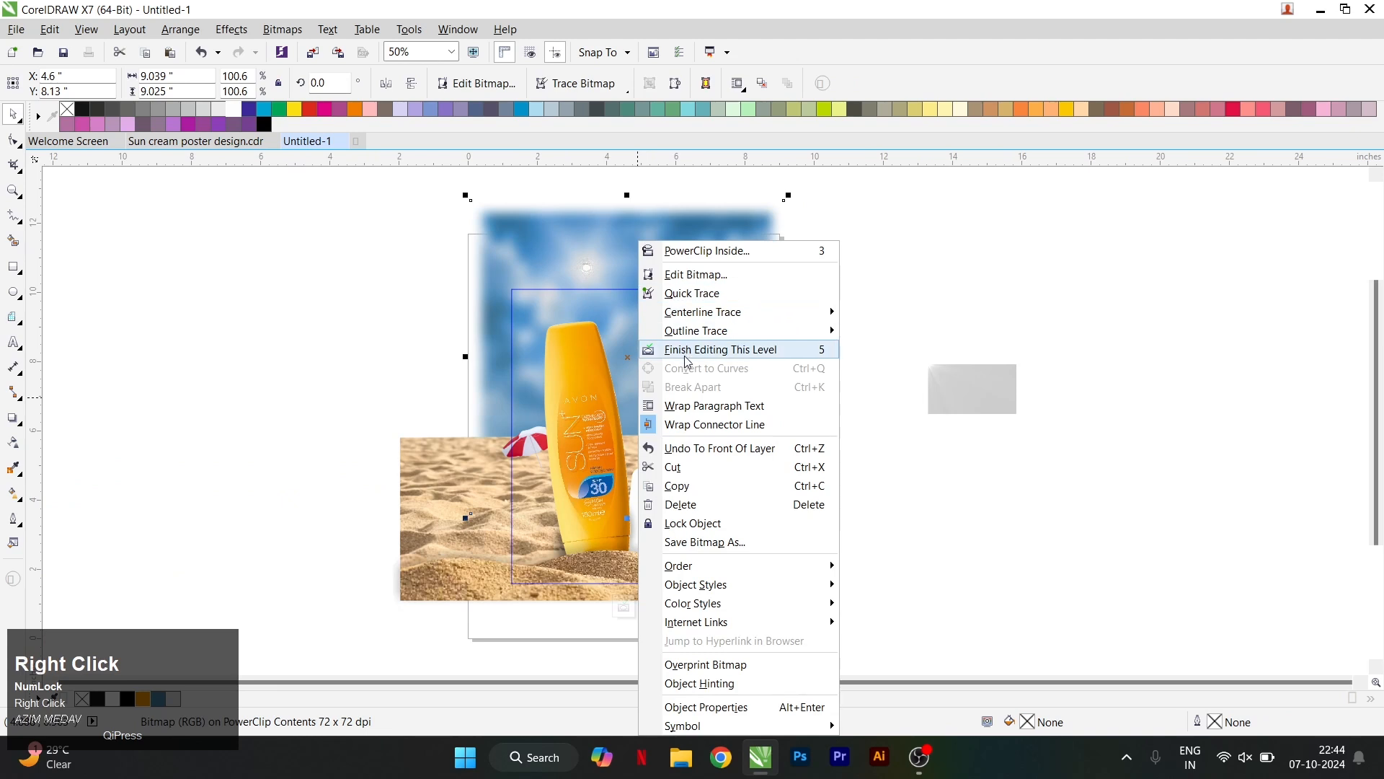
left_click(688, 352)
left_click(853, 405)
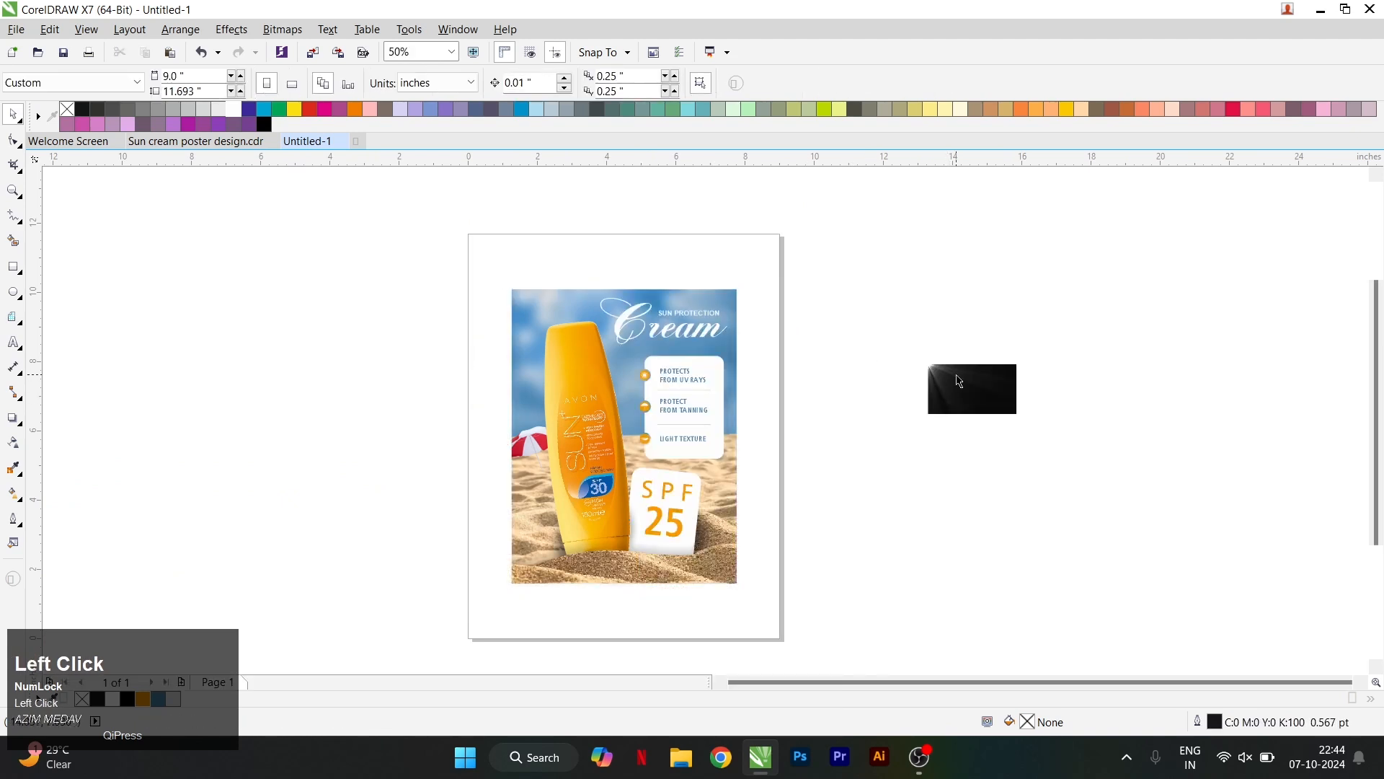
left_click(960, 381)
left_click_drag(967, 383, 865, 337)
Step: Add a Flat Bottom Right drop shadow to the "Cream" title with opacity 22, feathering 2 and an offset of about 0.01 inches
scroll(651, 304, "up", 3)
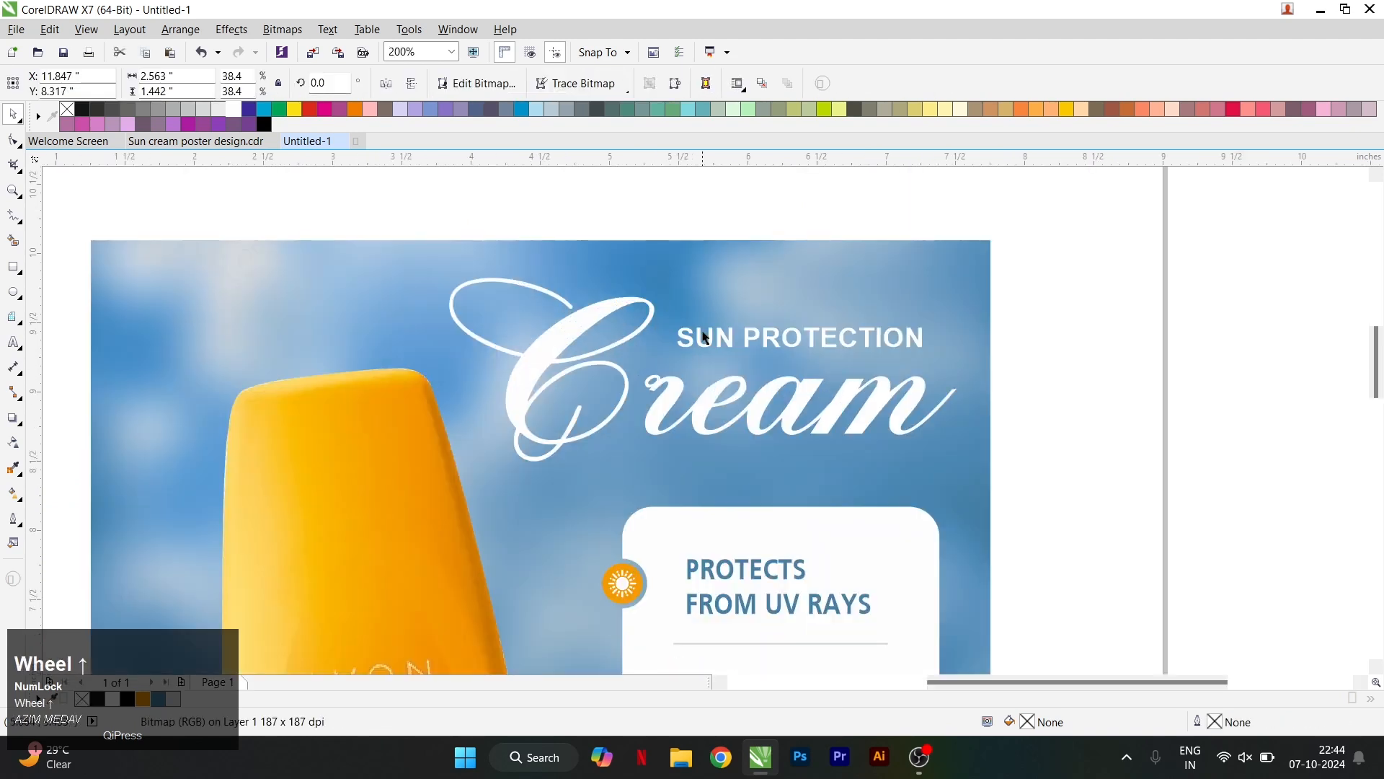
left_click(707, 346)
left_click(682, 397)
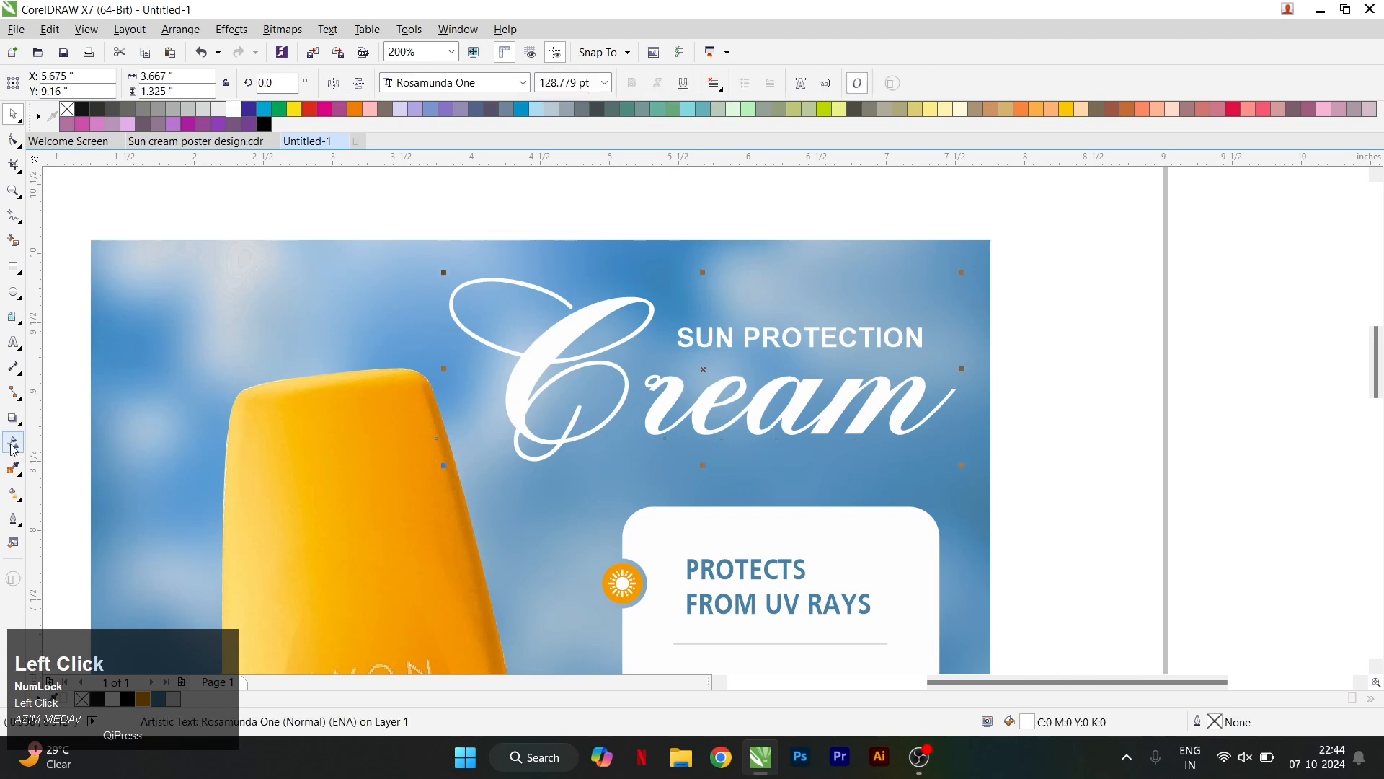
left_click(15, 427)
left_click(46, 83)
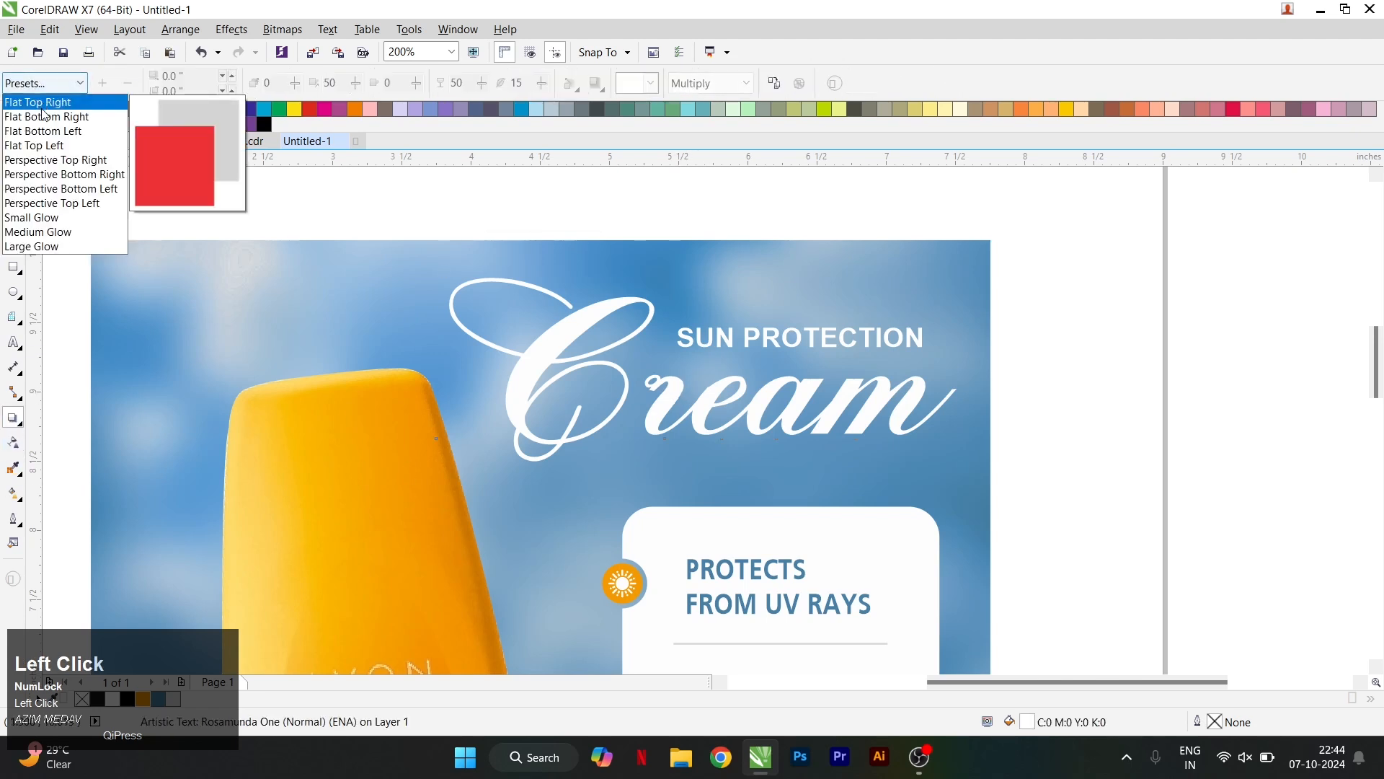
left_click(40, 113)
left_click_drag(905, 553, 806, 460)
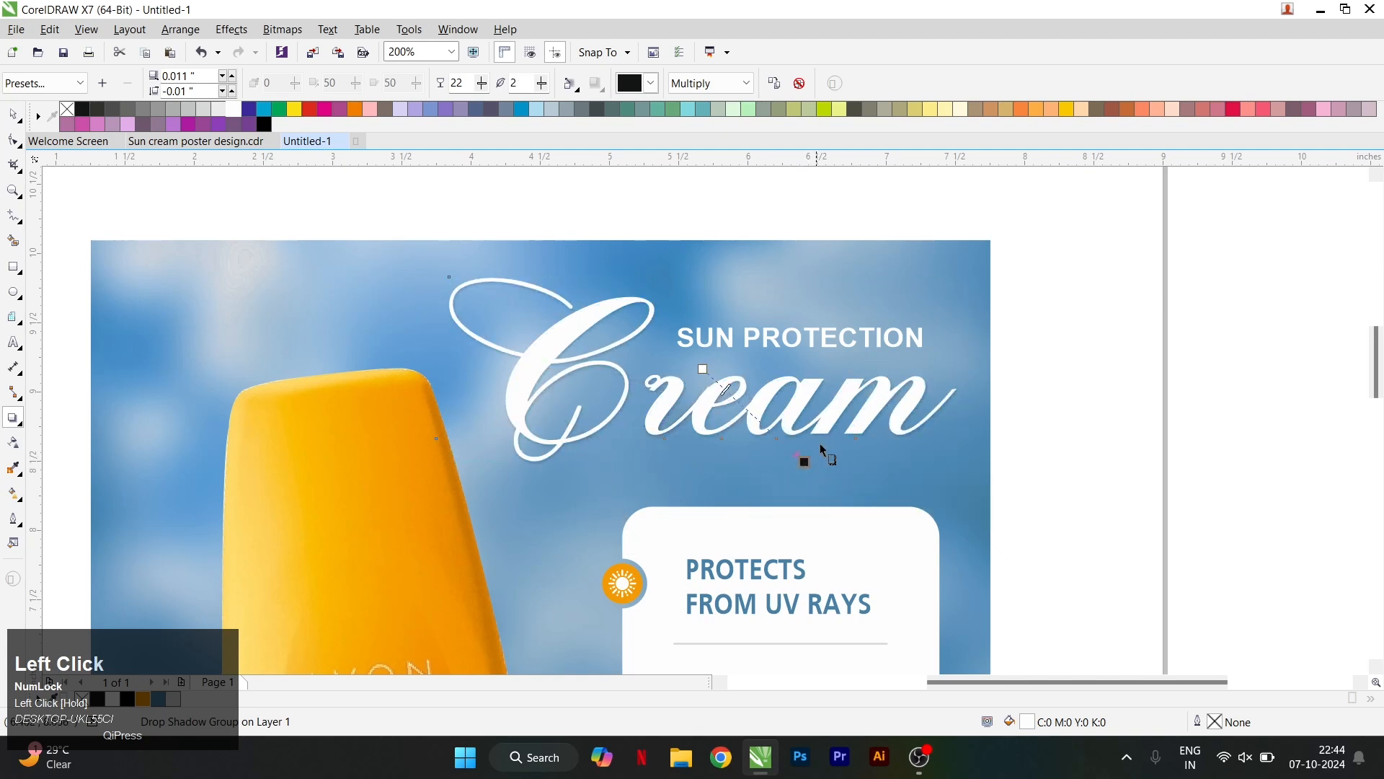
scroll(815, 447, "up", 2)
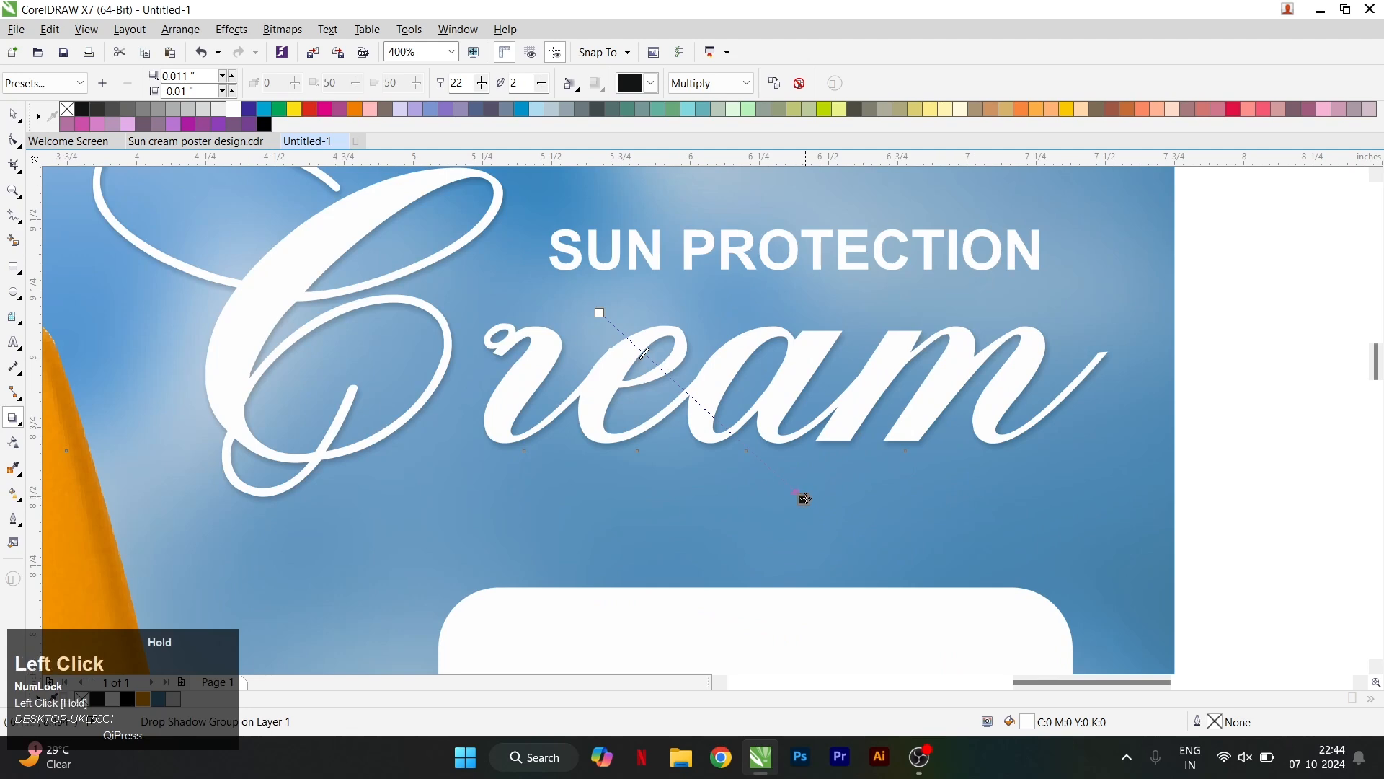
scroll(786, 445, "down", 2)
key("space")
left_click(803, 346)
scroll(968, 440, "down", 2)
Step: PowerClip the light-ray picture inside the poster rectangle
left_click(1116, 421)
right_click(1114, 418)
right_click(1109, 369)
right_click(1132, 360)
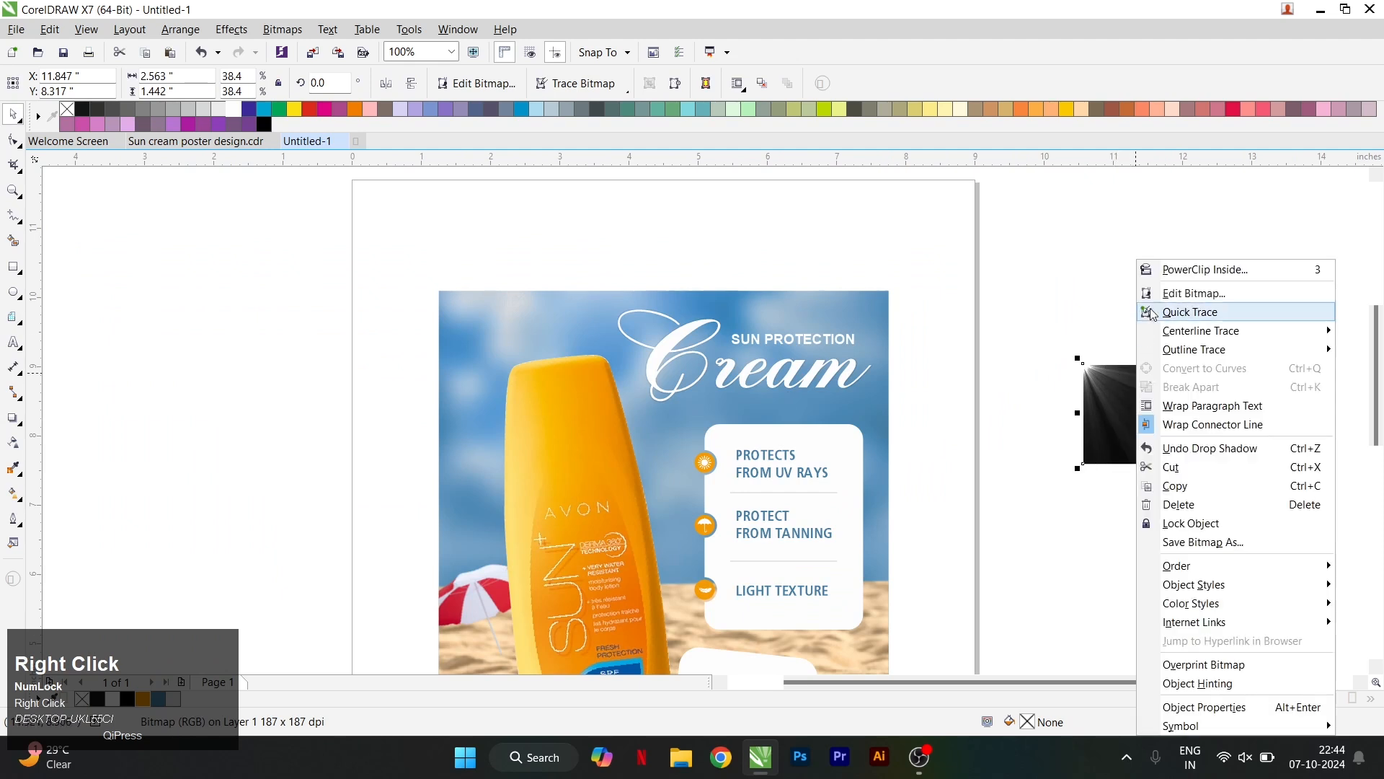
left_click(1182, 271)
left_click(517, 327)
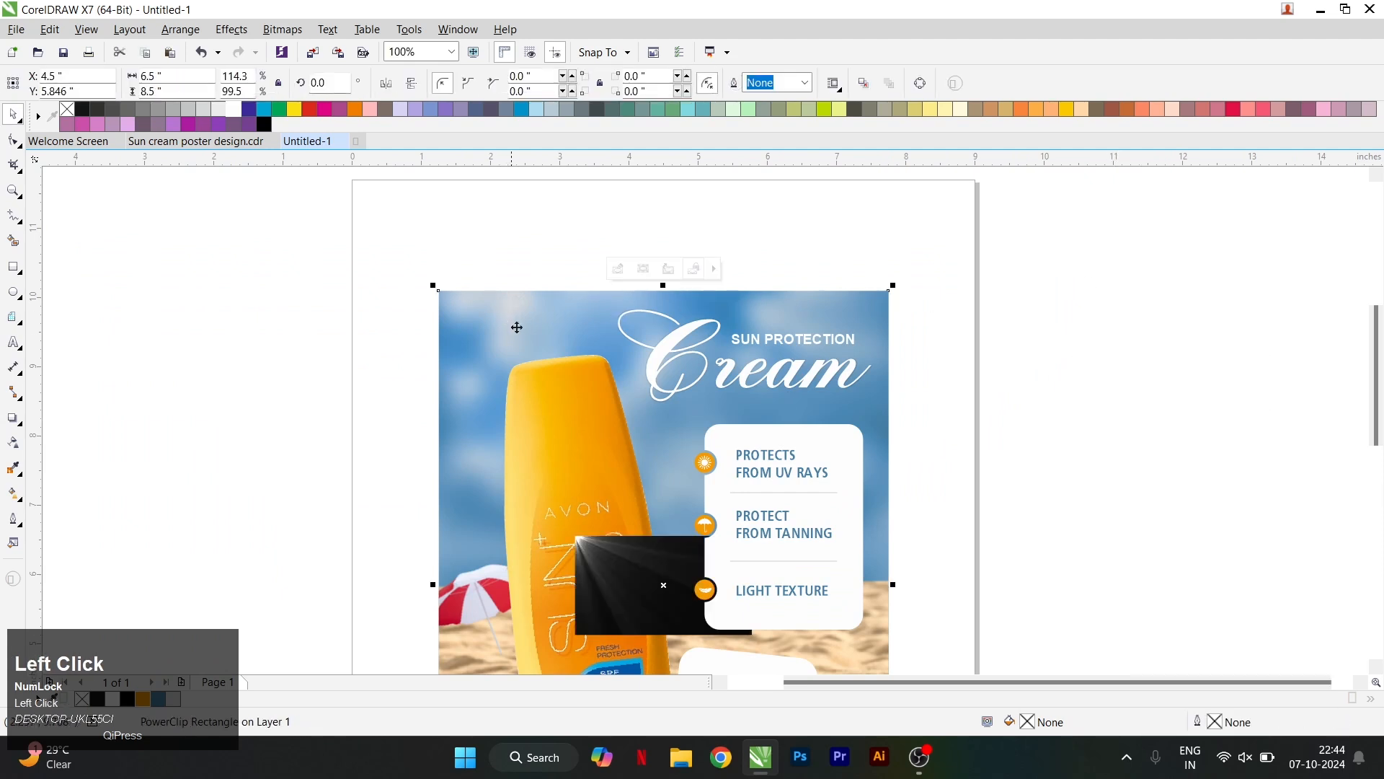
Step: Open the poster's clipped contents for editing and move the light-ray picture off the page beside the sky
right_click(635, 567)
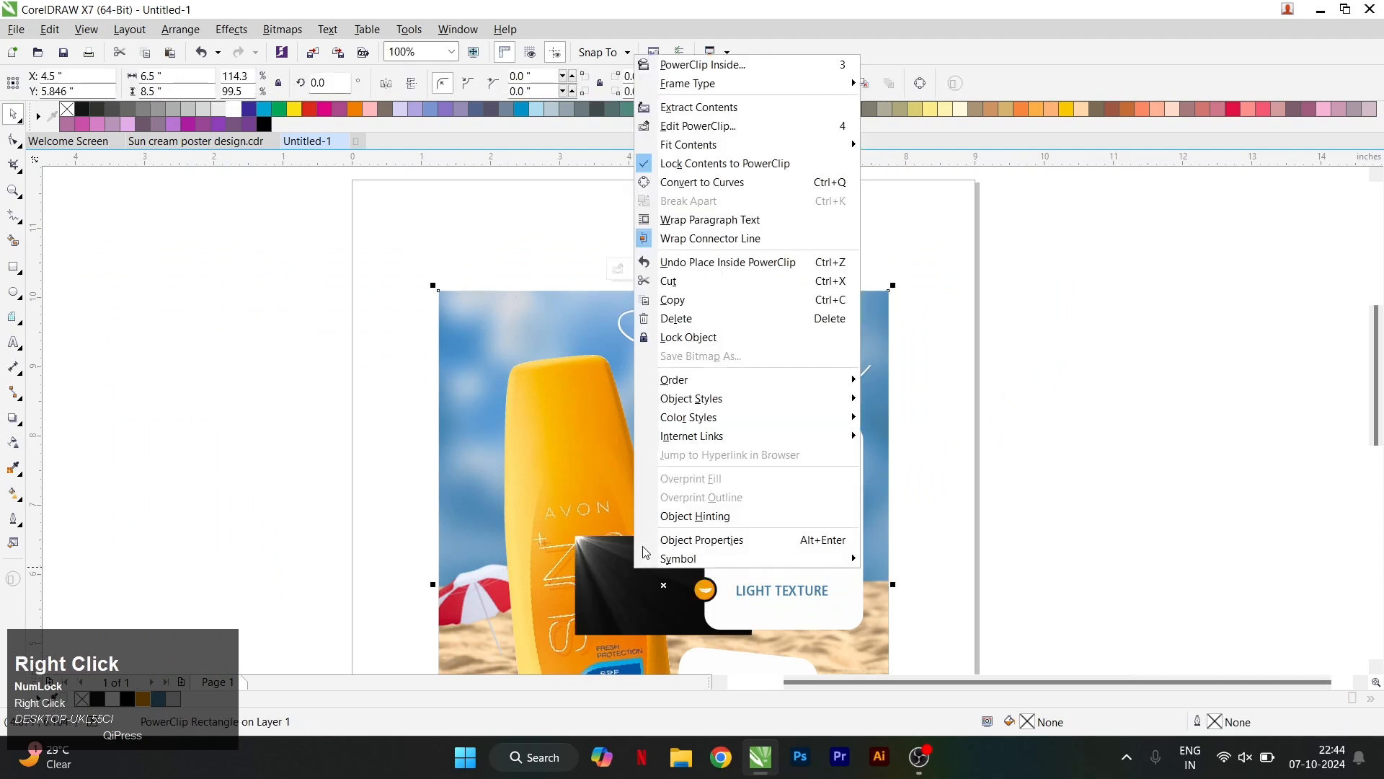
left_click(664, 124)
left_click_drag(637, 574, 165, 347)
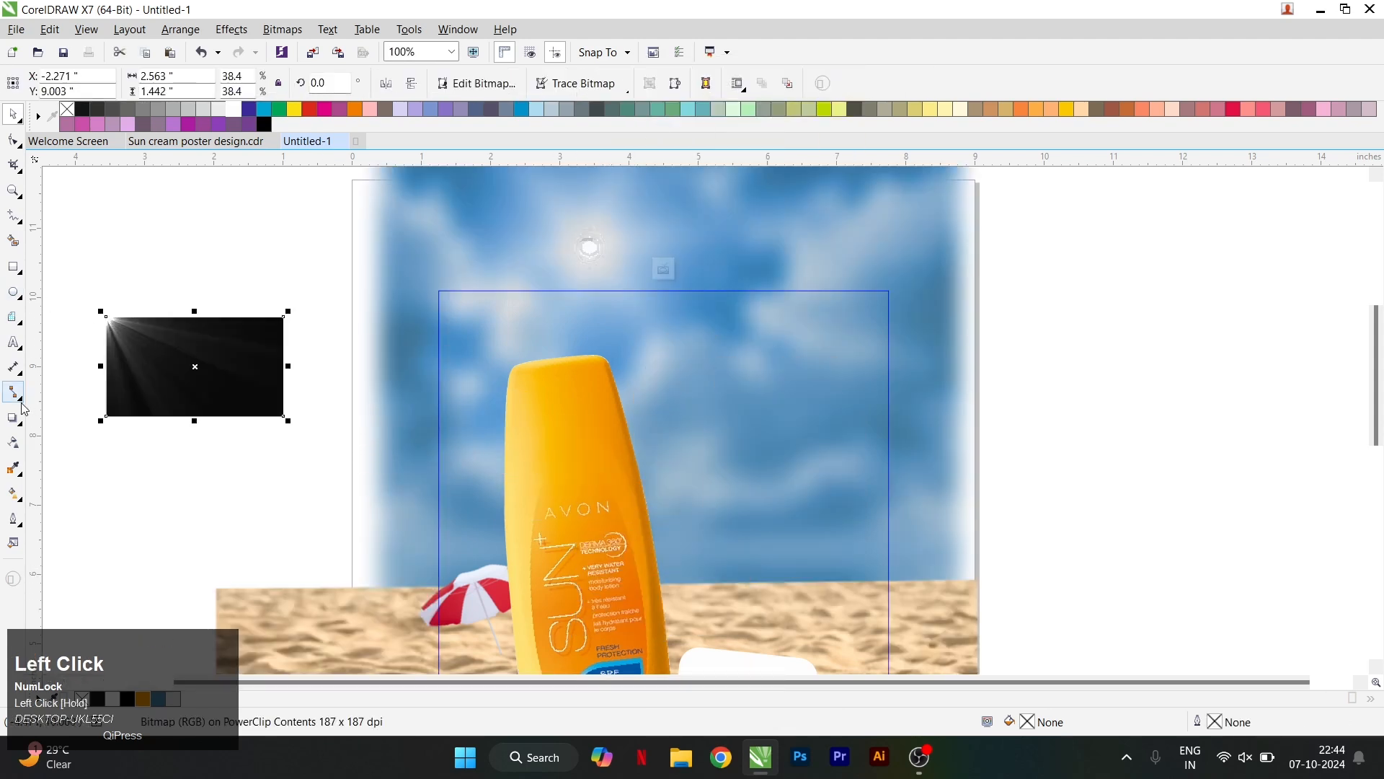
Step: Fade the light-ray picture's right edge with a linear transparency and convert it to a 900 dpi RGB bitmap with transparent background
left_click(14, 443)
scroll(262, 370, "up", 4)
mouse_move(274, 352)
left_mouse_down()
mouse_move(376, 354)
mouse_move(280, 350)
left_mouse_up()
scroll(349, 360, "down", 2)
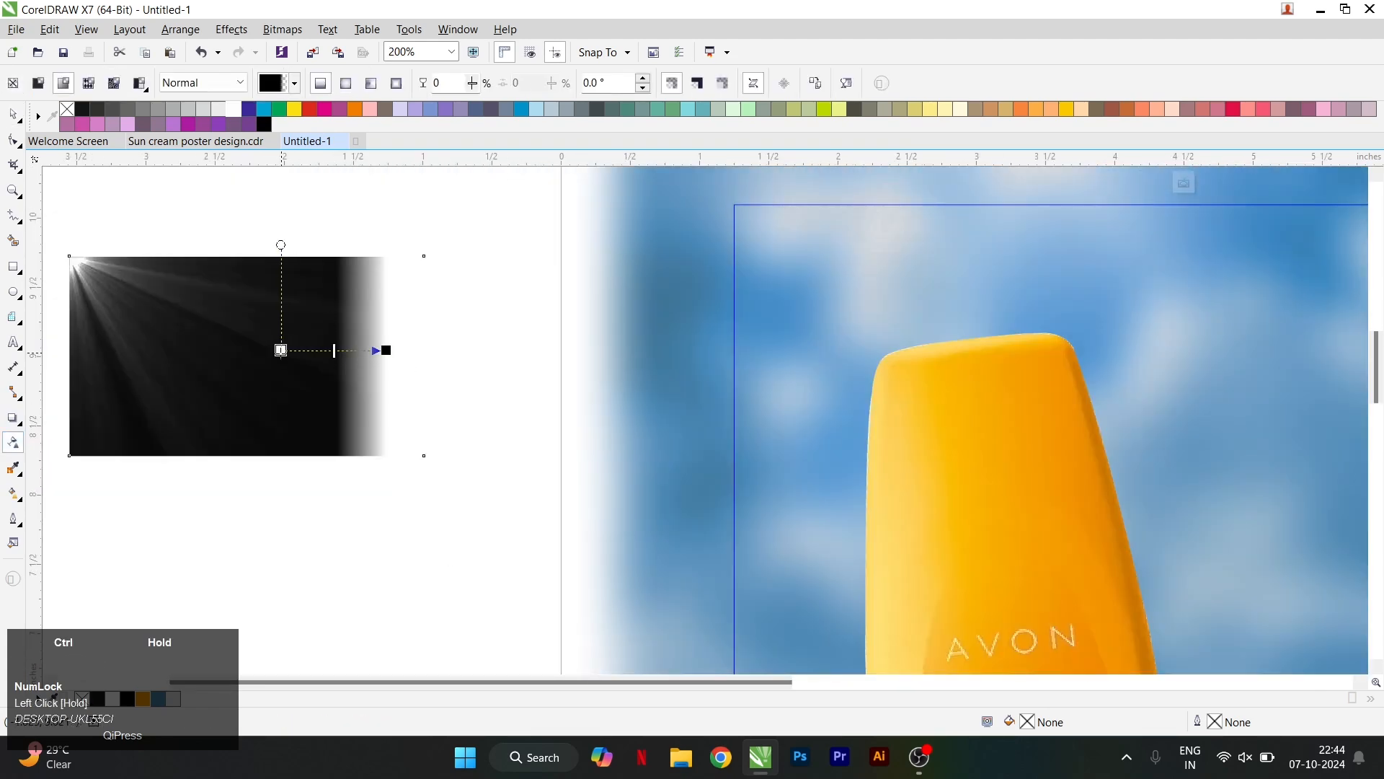
left_click(301, 32)
left_click(321, 46)
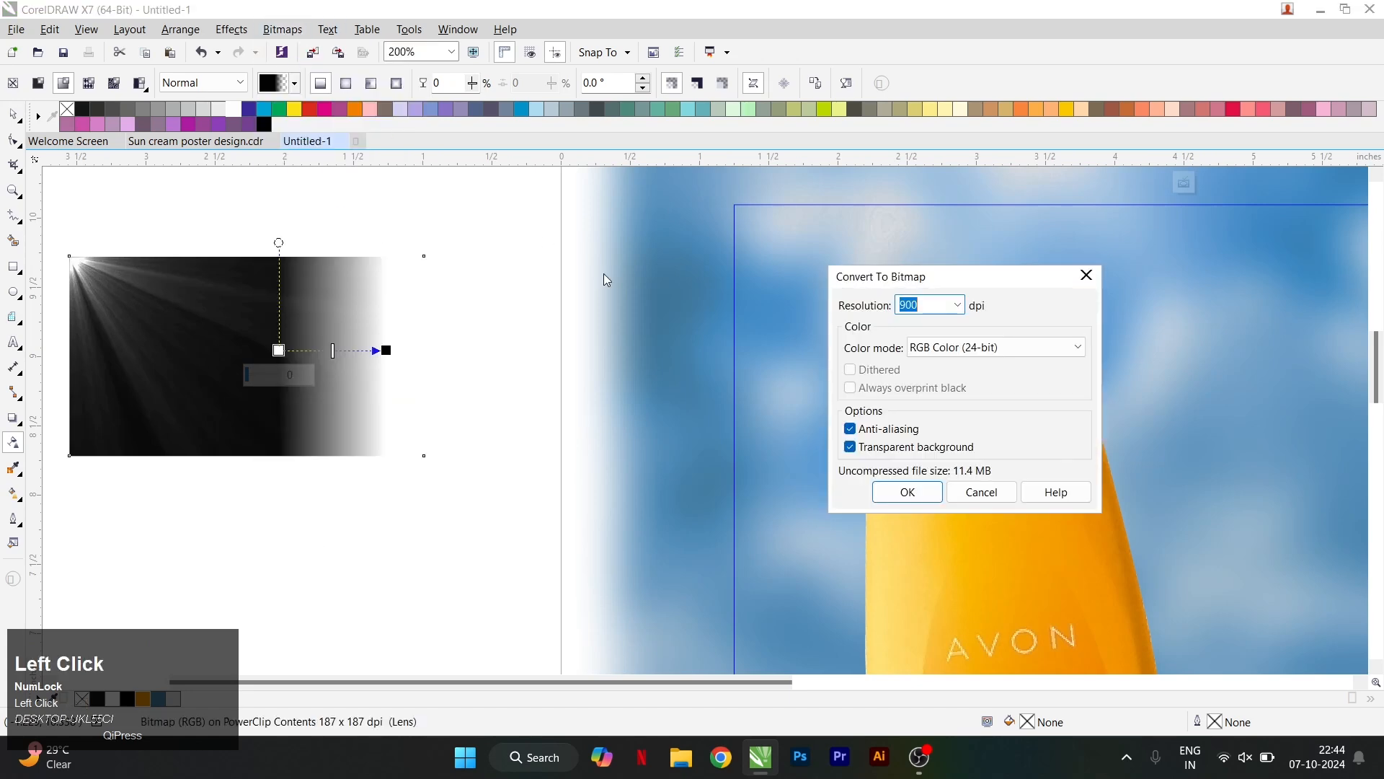
left_click(896, 490)
Step: Fade the light-ray picture's bottom edge with a -90° linear transparency and convert it to a bitmap again
scroll(216, 417, "up", 1)
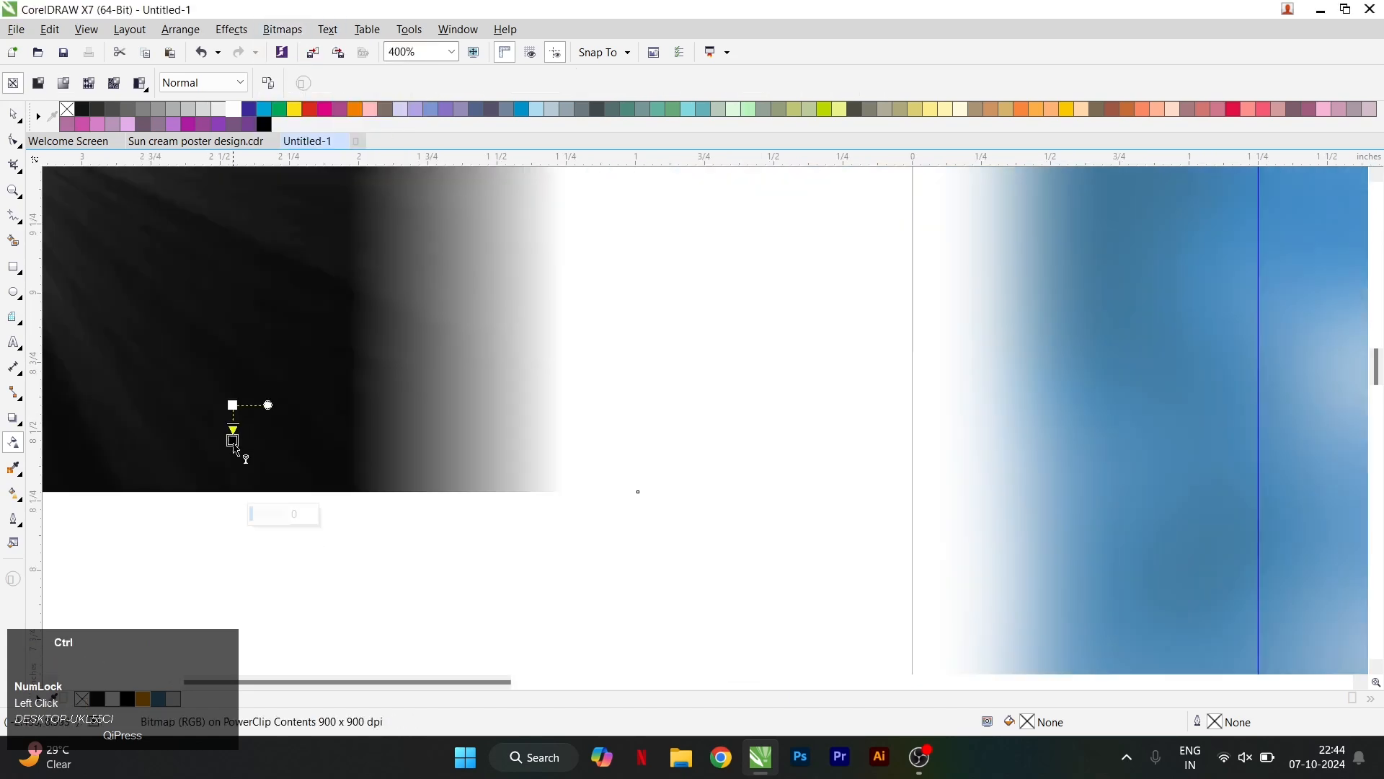
left_click_drag(238, 466, 233, 460)
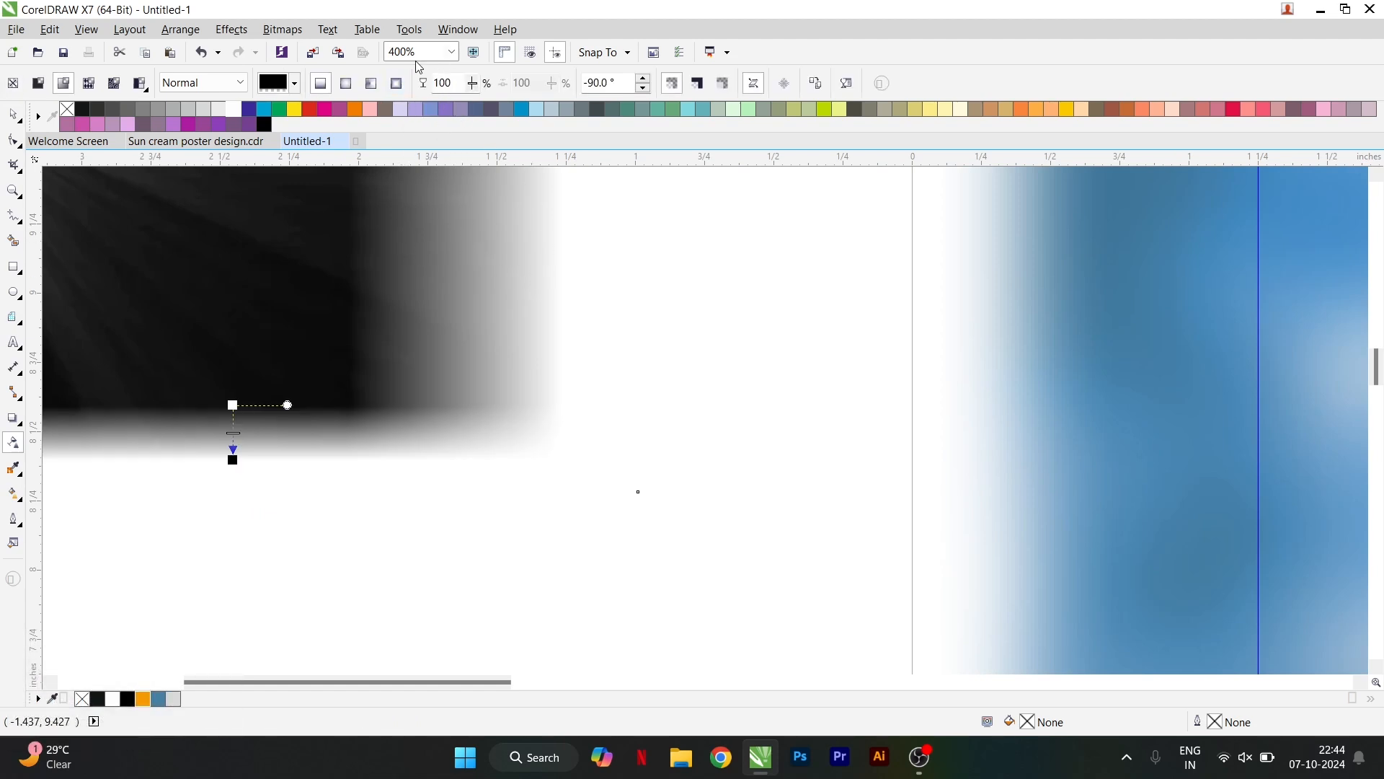
left_click(283, 30)
left_click(324, 49)
left_click(906, 489)
scroll(677, 389, "down", 1)
scroll(328, 351, "up", 2)
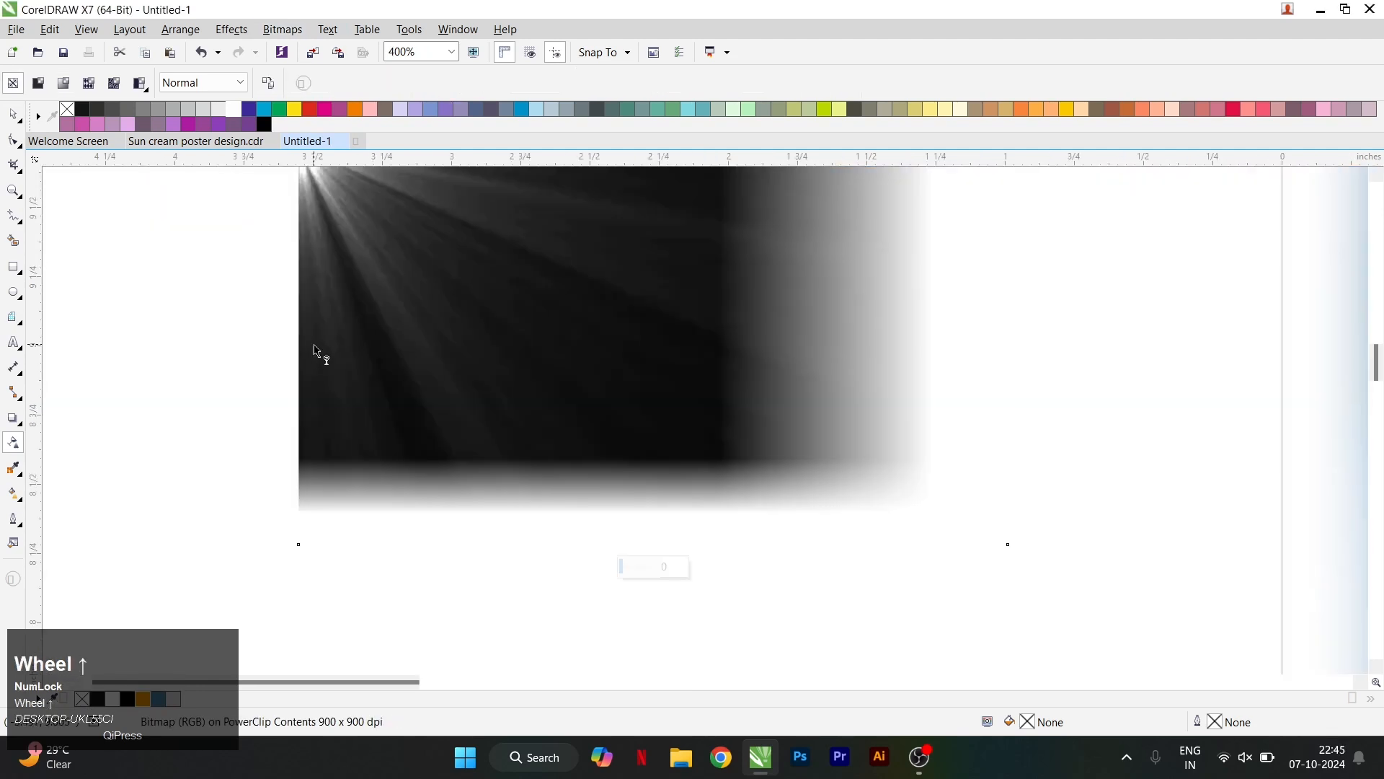
Step: Set the light-ray picture's transparency merge mode to Screen
left_click(13, 116)
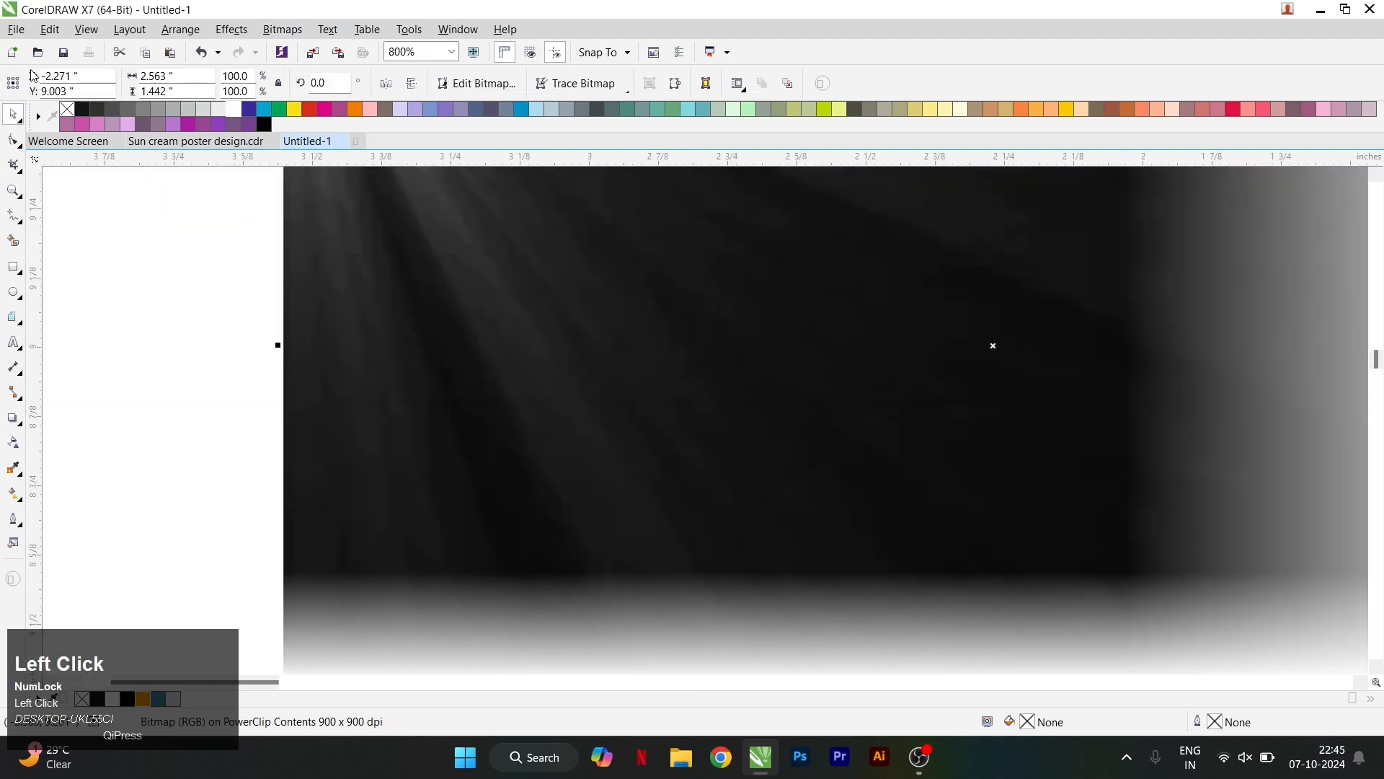
left_click(15, 444)
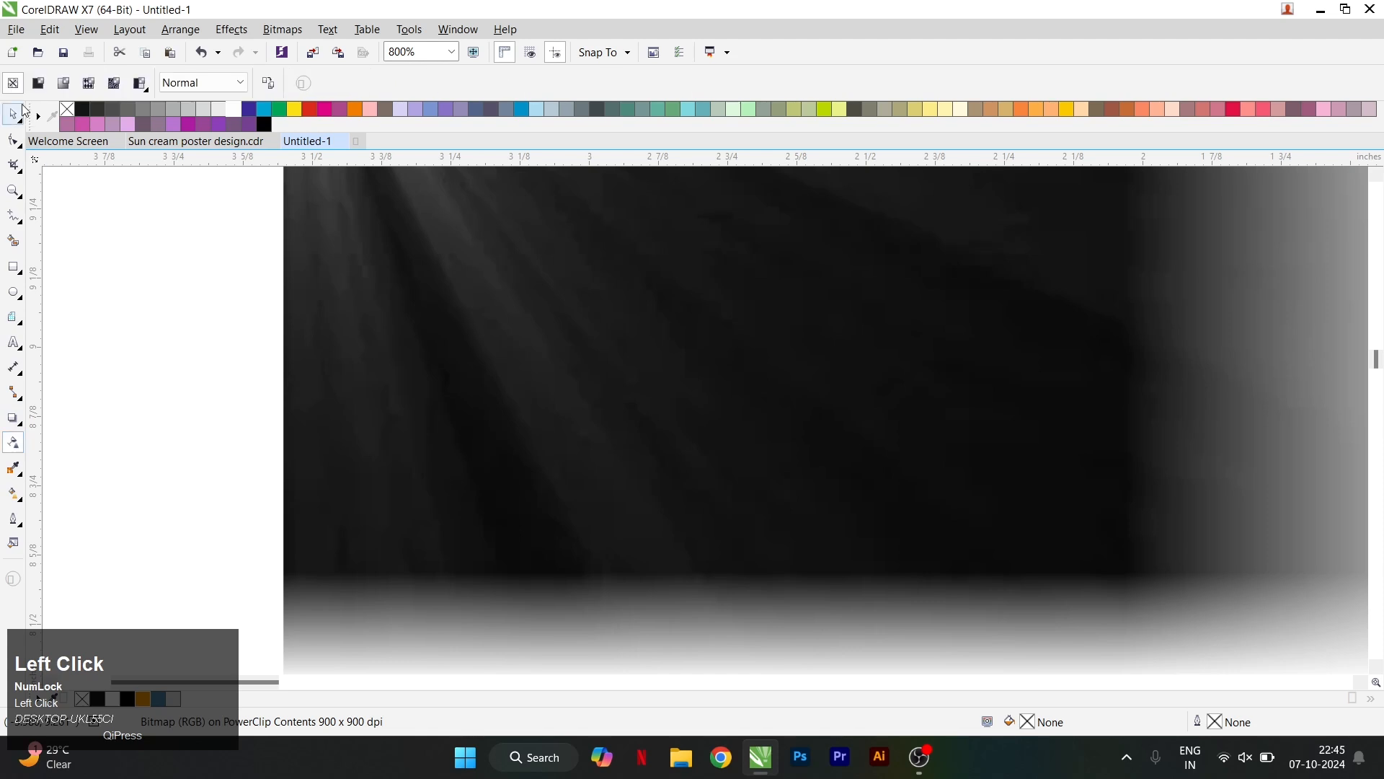
left_click(182, 83)
left_click(220, 414)
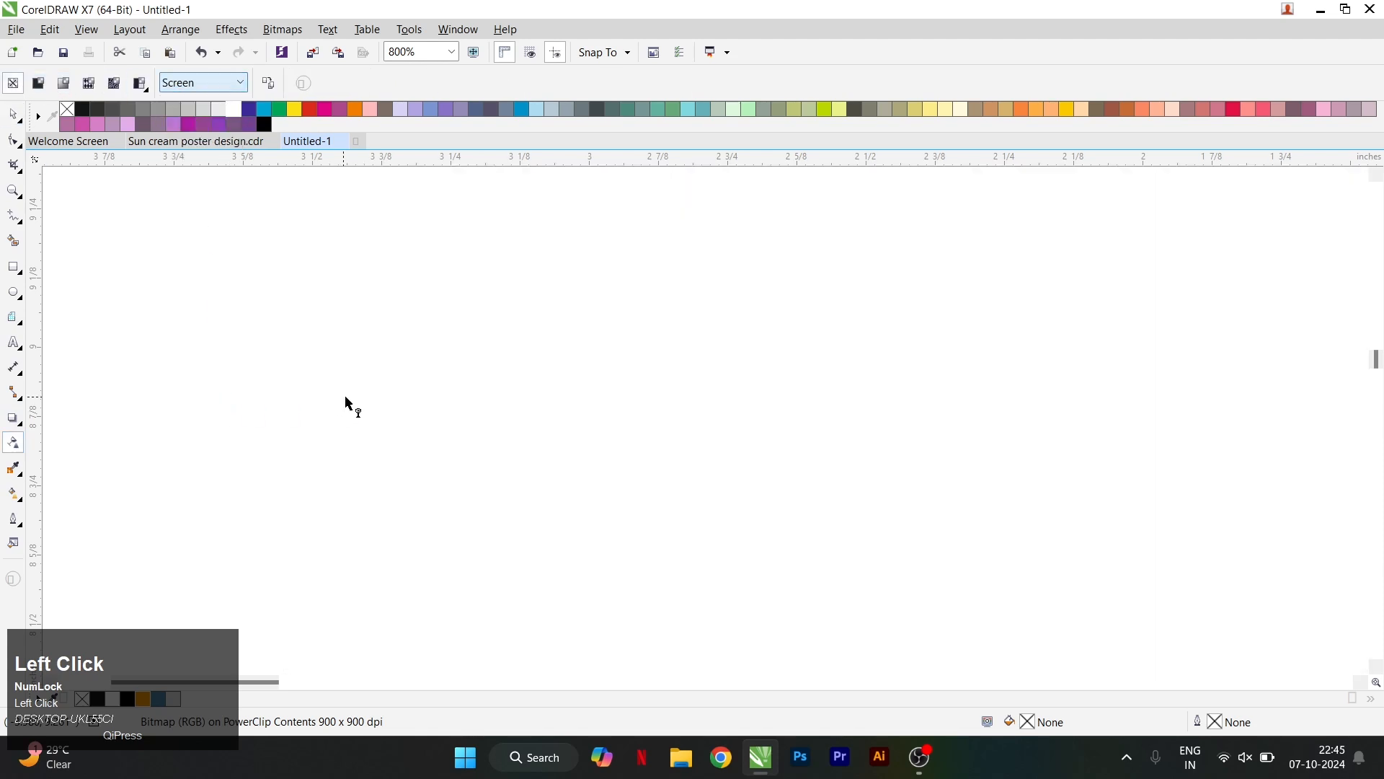
Step: Place the light rays over the poster's upper-left corner and scale them to about 4.63 inches wide
left_click(8, 119)
scroll(321, 315, "down", 3)
left_click_drag(395, 312, 712, 260)
left_click_drag(813, 331, 989, 405)
scroll(692, 239, "up", 2)
mouse_move(677, 235)
left_mouse_down()
mouse_move(683, 259)
mouse_move(683, 241)
mouse_move(690, 250)
left_mouse_up()
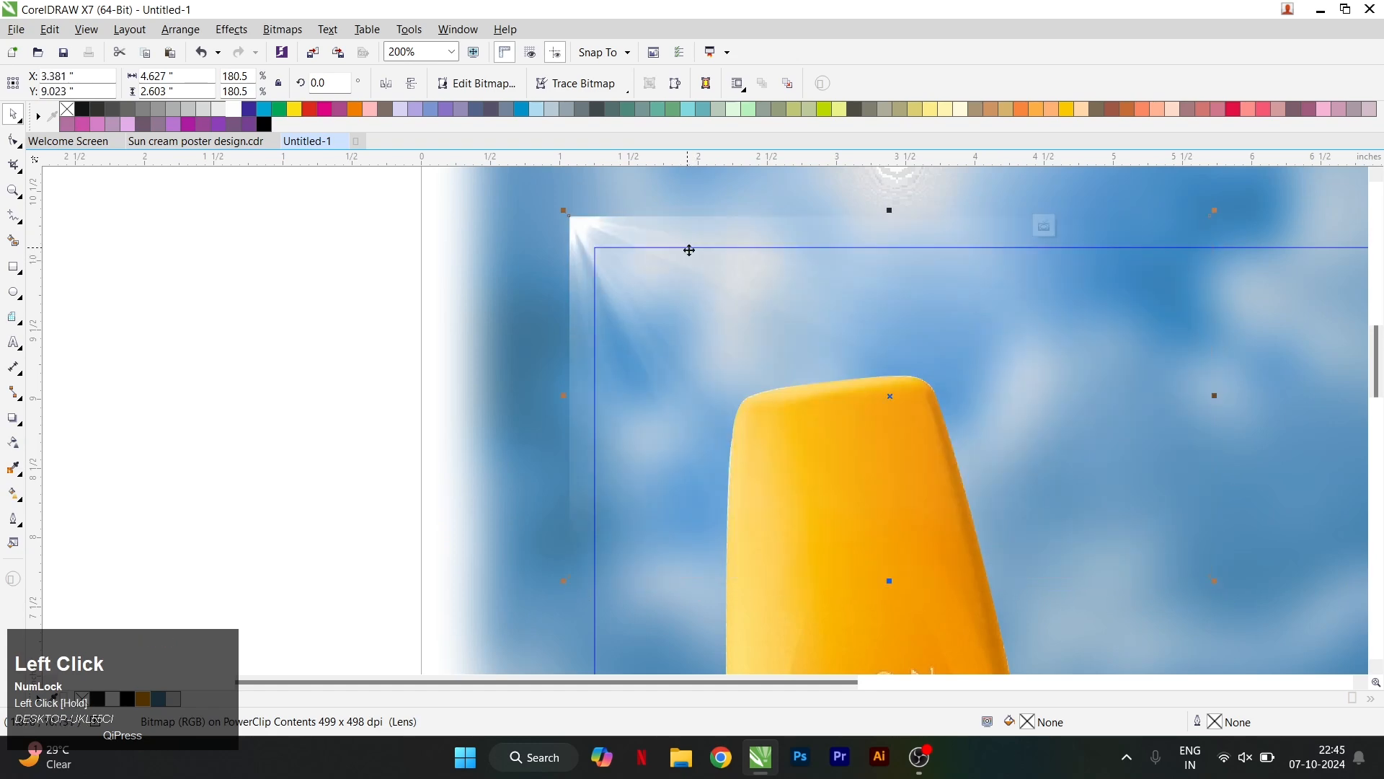
Step: Finish editing the PowerClip contents and select the "Cream" title's drop shadow group
scroll(672, 268, "down", 2)
right_click(774, 316)
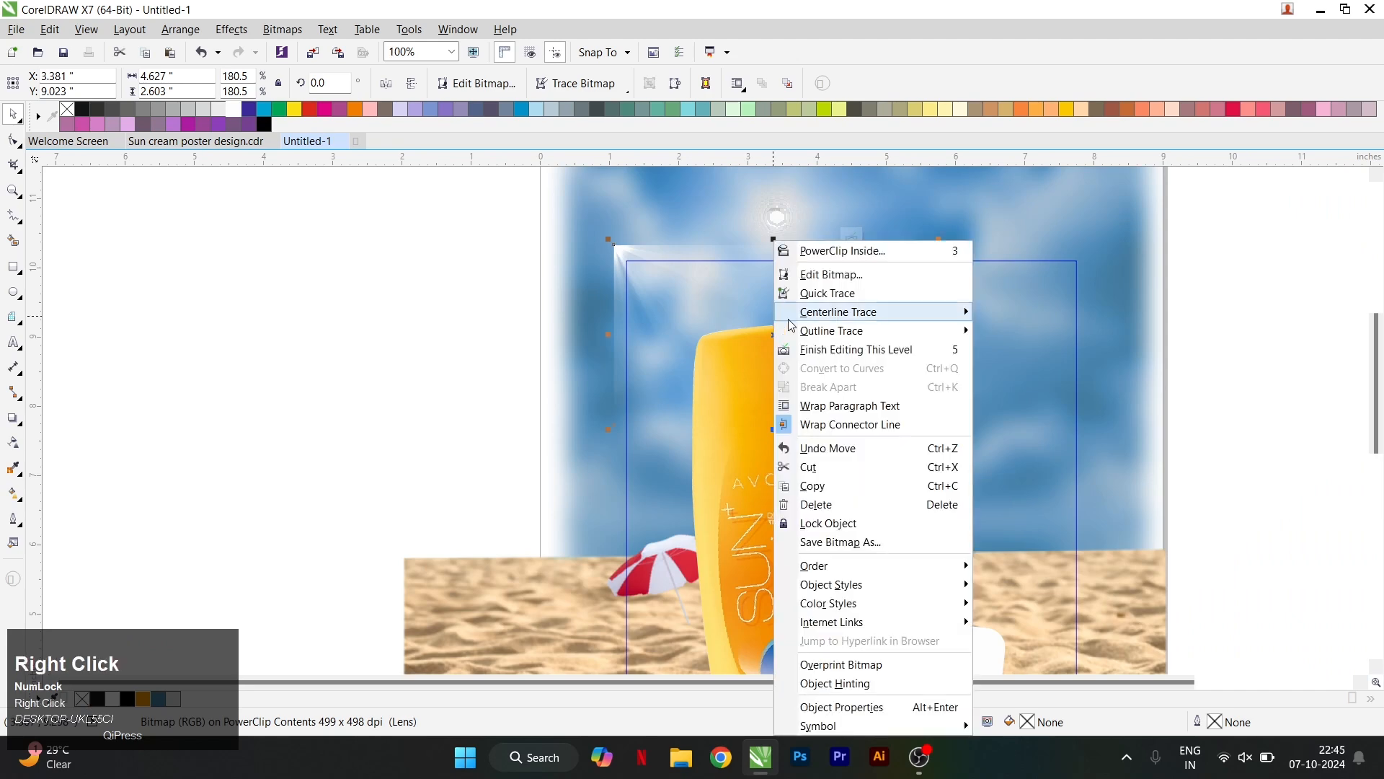
left_click(833, 349)
scroll(510, 315, "down", 2)
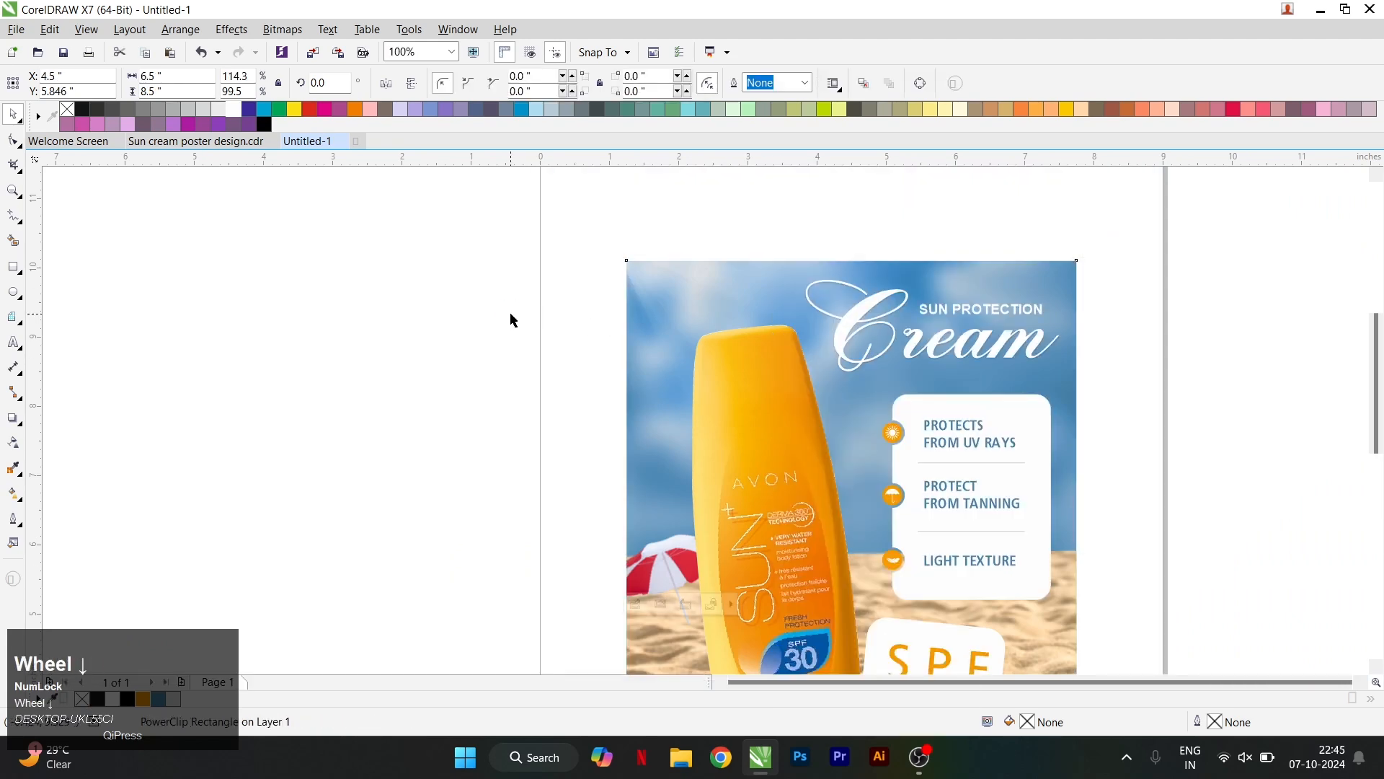
left_click(866, 322)
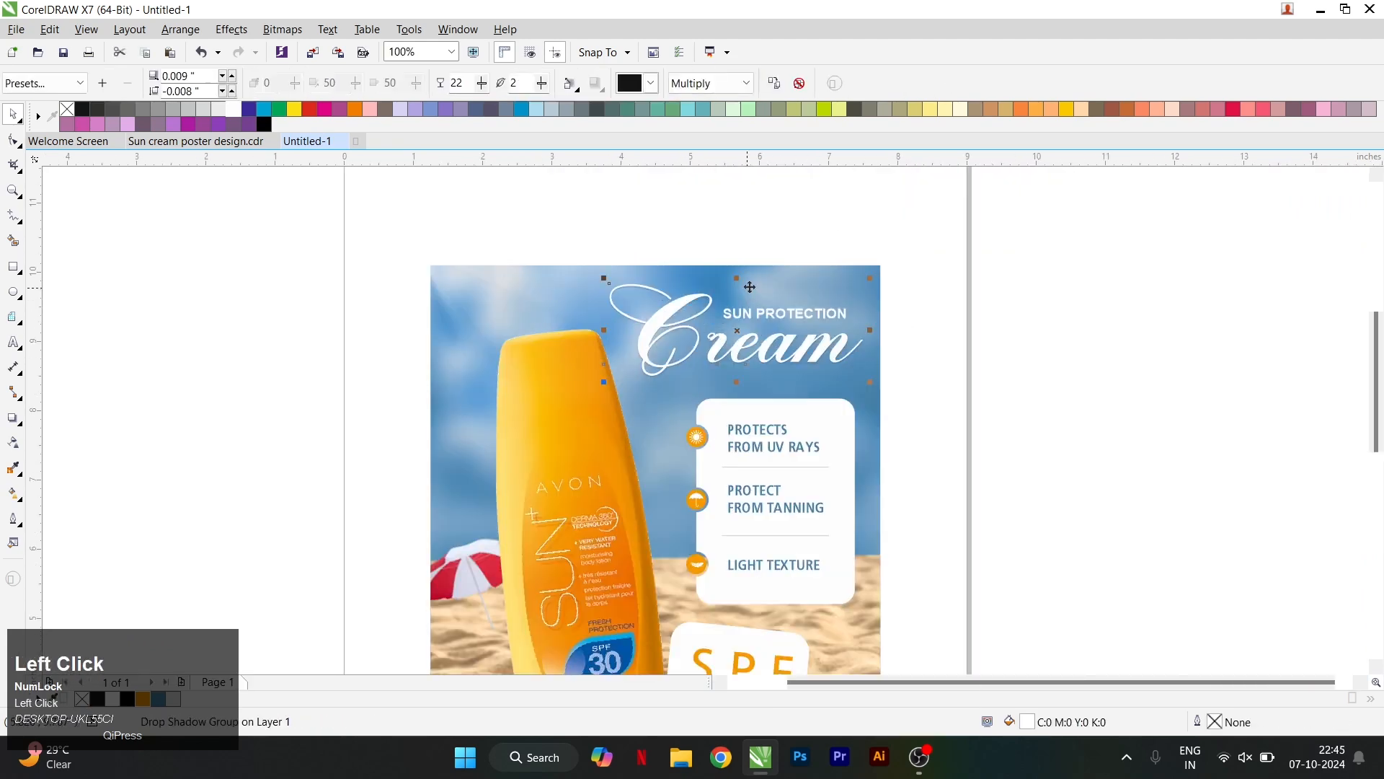
Step: Reopen the PowerClip contents and brighten the light-ray picture with a Tone Curve point at 117, 127
left_click(626, 280)
left_click(609, 243)
left_click(282, 29)
mouse_move(232, 29)
mouse_move(257, 51)
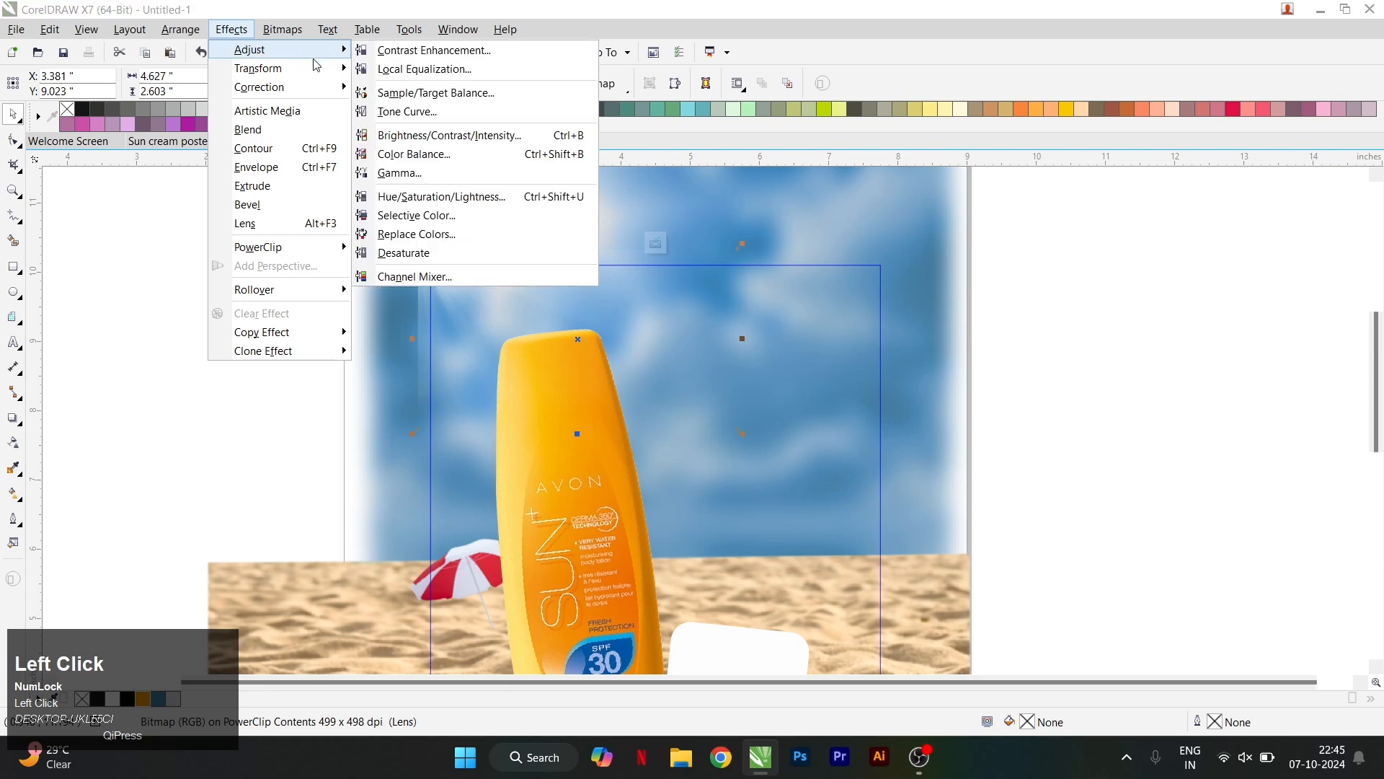
left_click(404, 110)
left_click_drag(593, 160, 985, 195)
left_click(969, 377)
left_click_drag(968, 377, 971, 366)
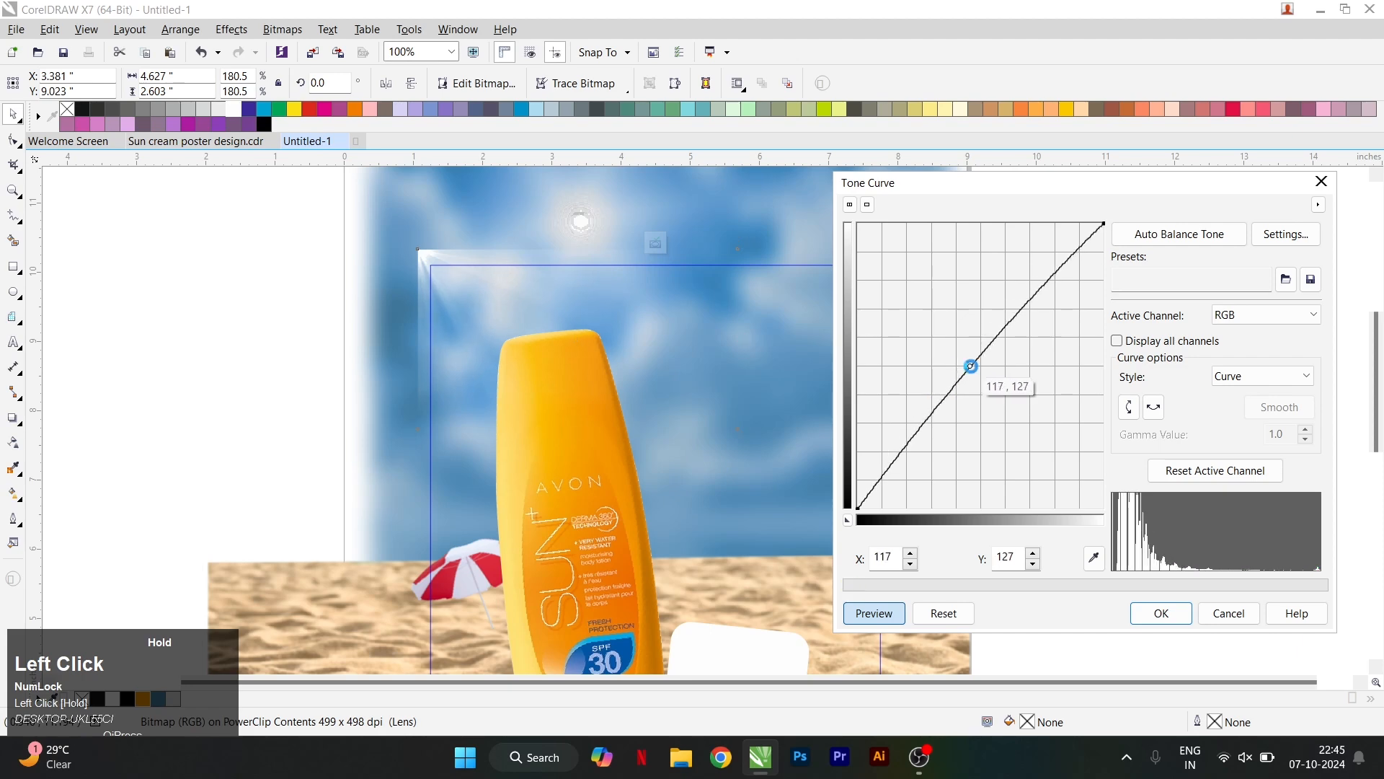
left_click(1157, 613)
Step: Finish editing the PowerClip contents and clear the selection
right_click(773, 410)
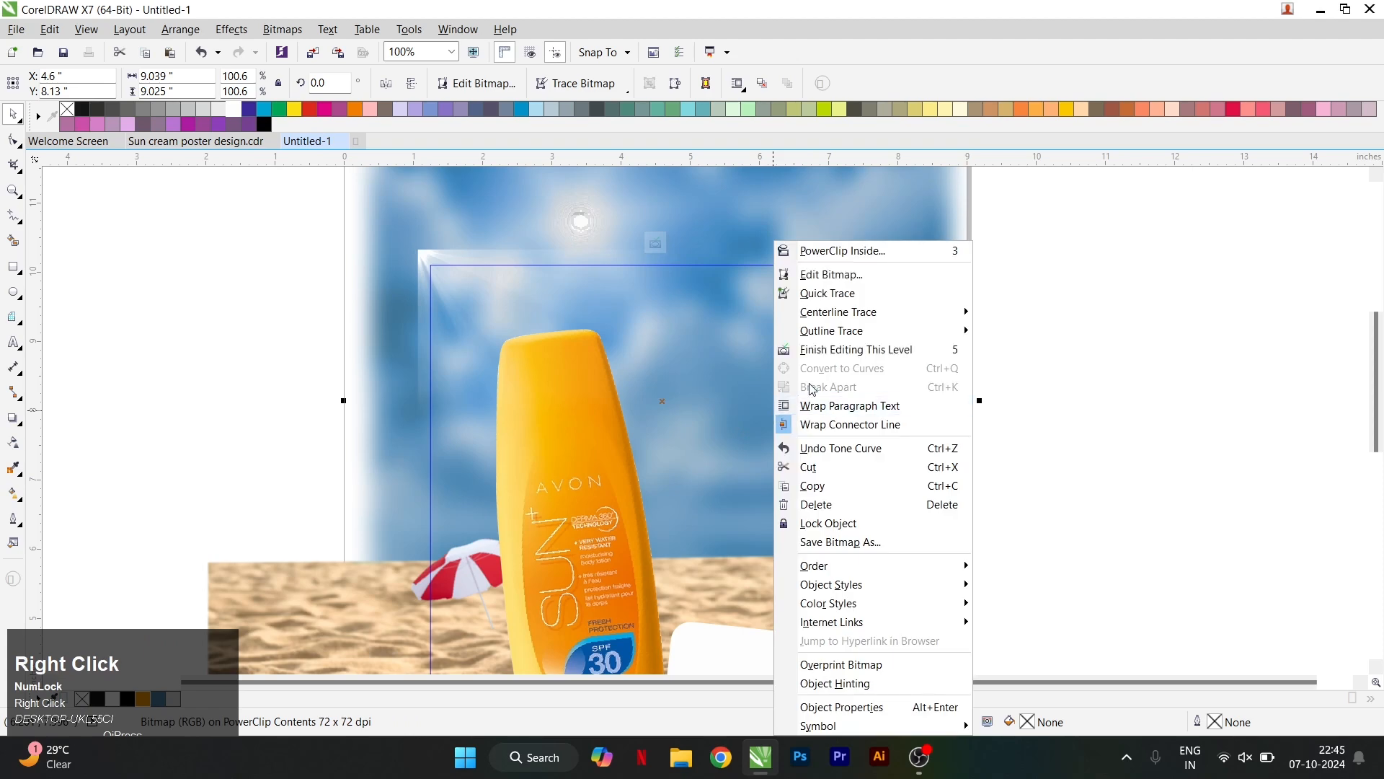
left_click(829, 353)
left_click(993, 344)
scroll(667, 309, "down", 1)
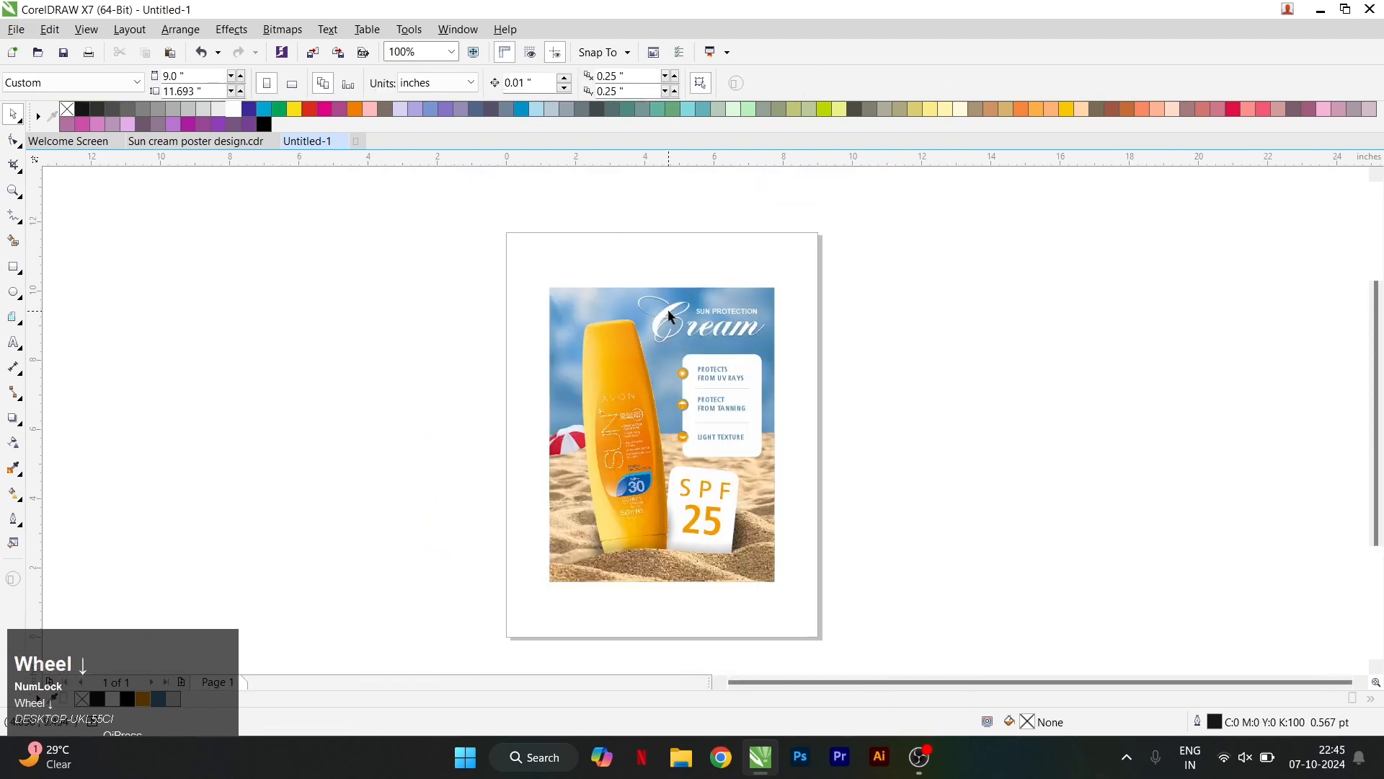
scroll(795, 382, "up", 1)
left_click(924, 334)
scroll(584, 391, "down", 1)
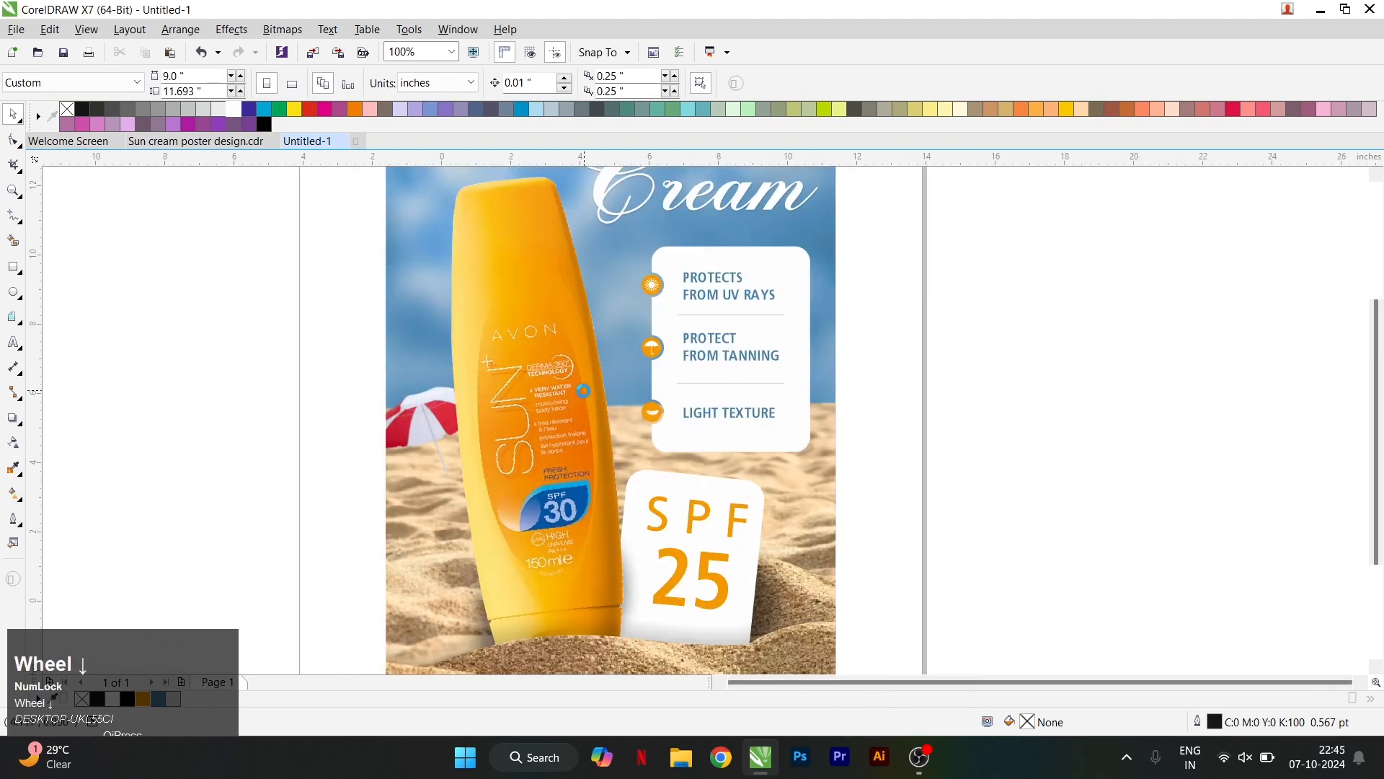
Step: Select all the poster's objects and convert them into one 900 dpi RGB bitmap
left_click_drag(459, 229, 750, 582)
left_click(282, 29)
left_click(306, 46)
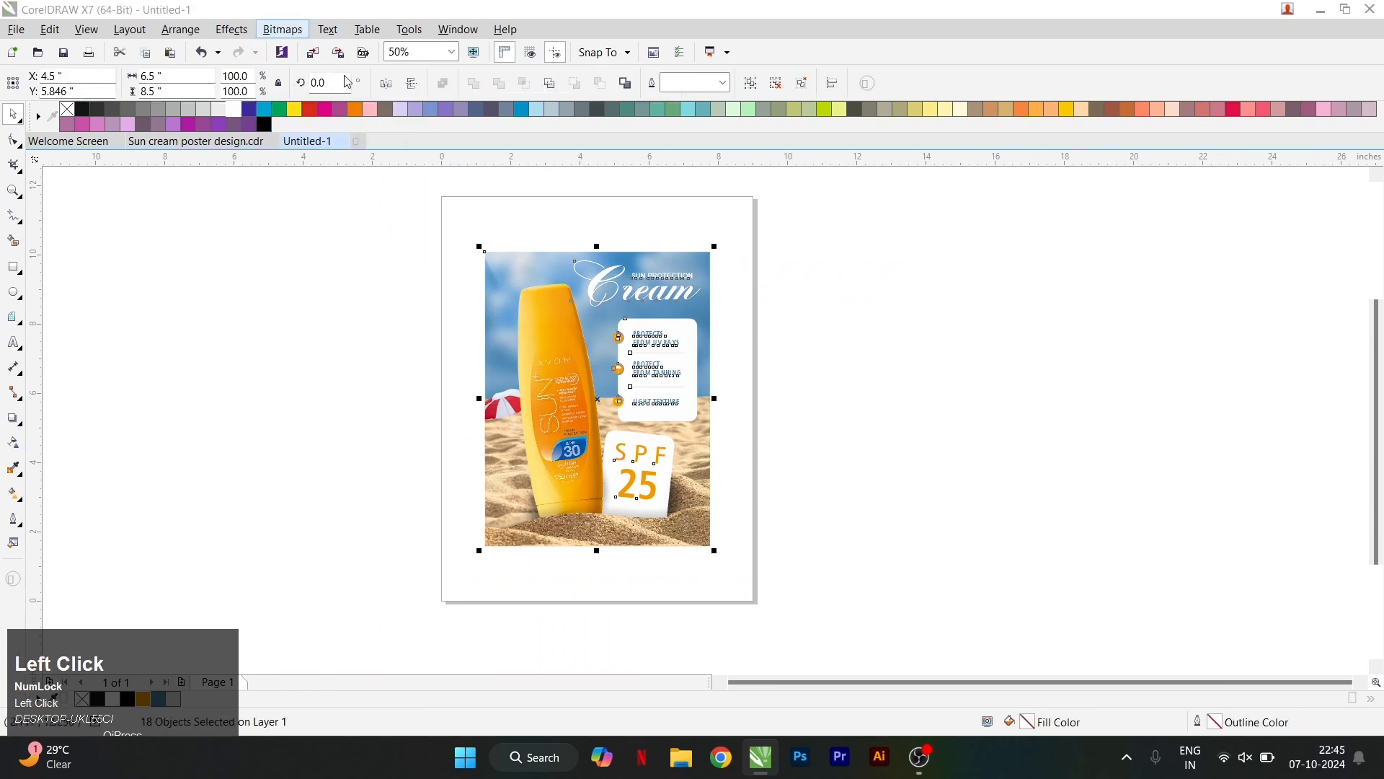
left_click(907, 492)
left_click(736, 383)
left_click(668, 351)
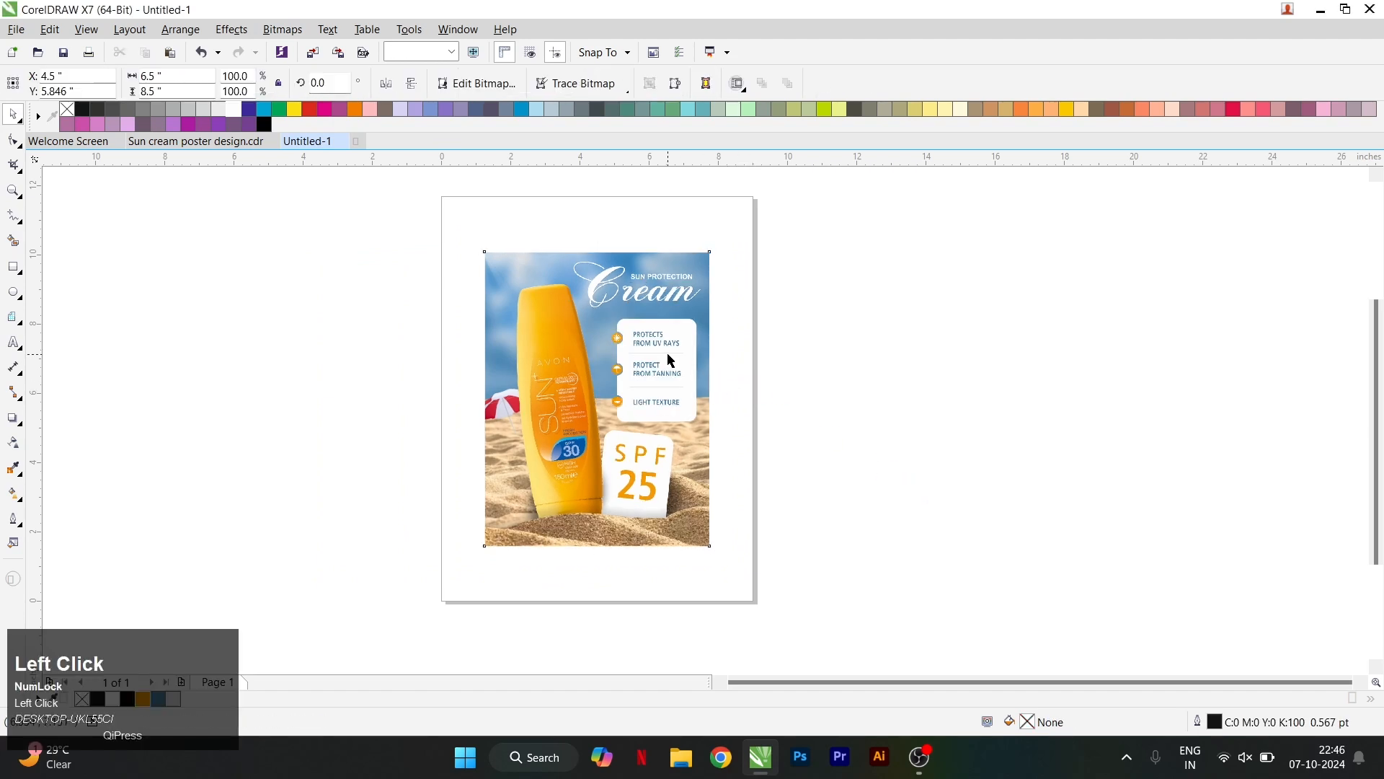
Step: Set the poster bitmap's saturation to 21 and contrast to 15 in the Image Adjustment Lab
left_click(277, 30)
left_click(303, 92)
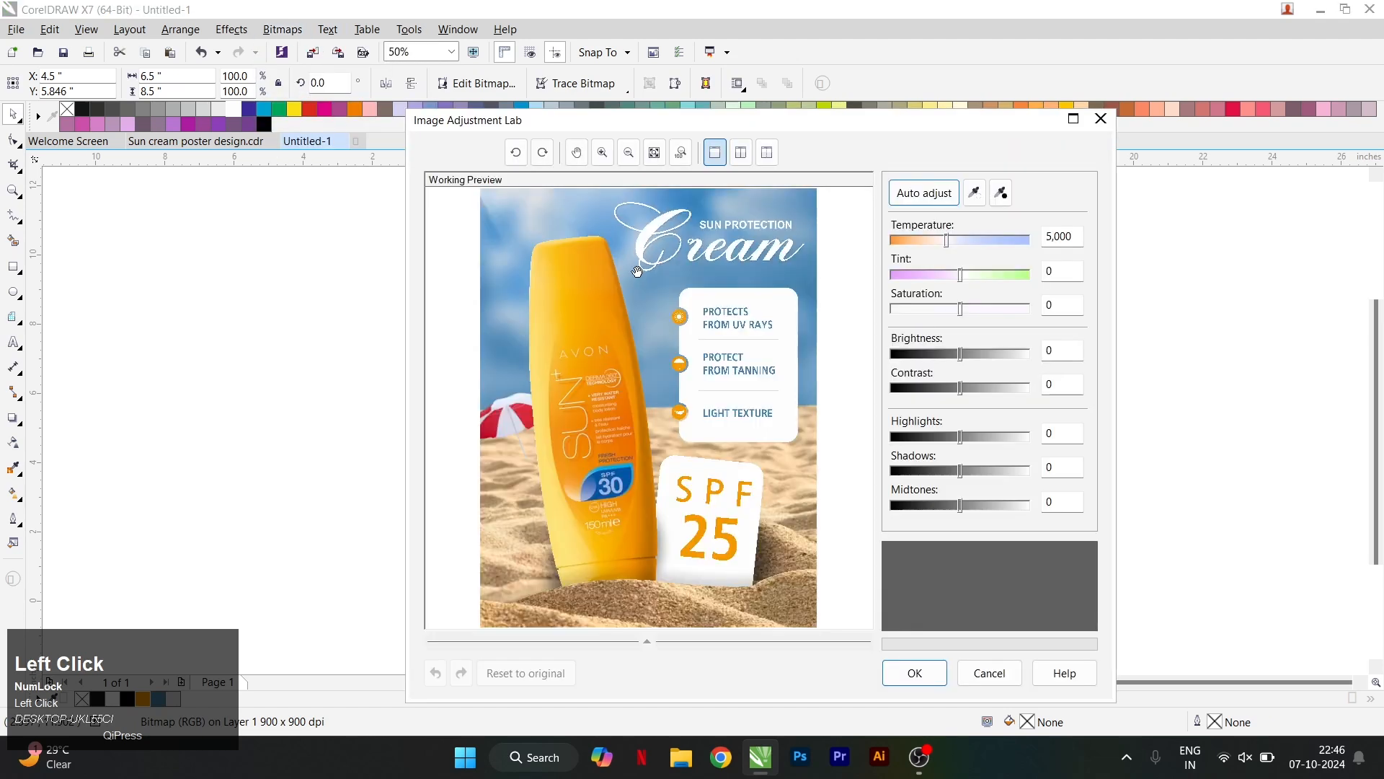
left_click_drag(963, 318, 974, 319)
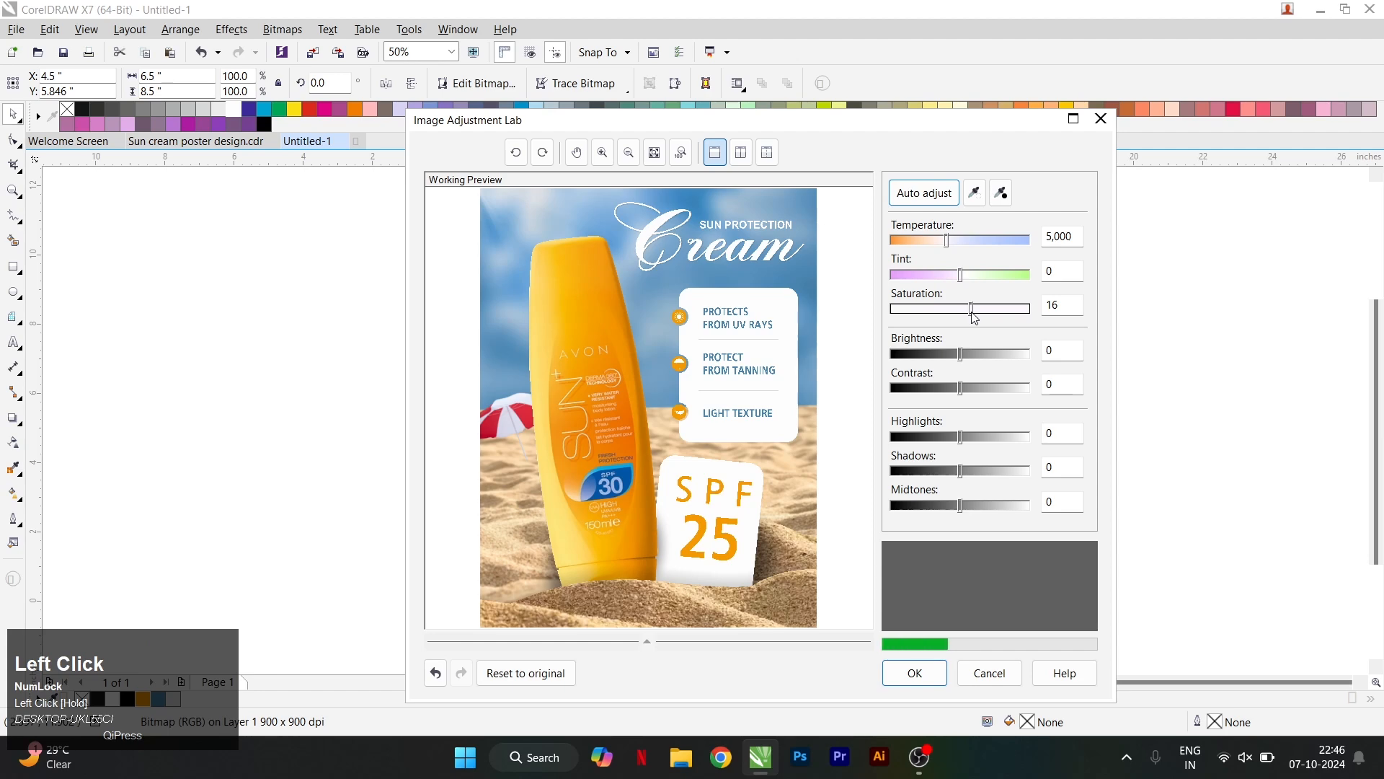
left_click_drag(974, 314, 979, 315)
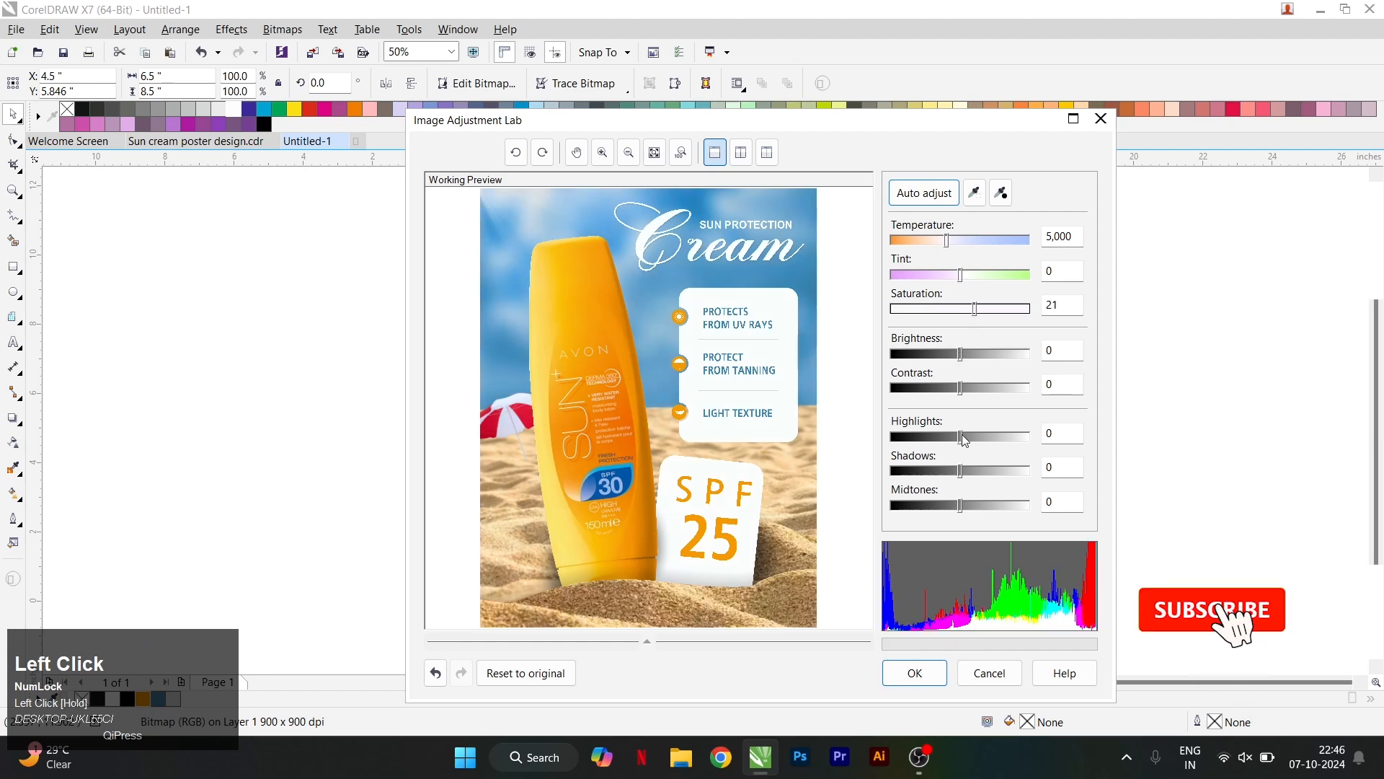
left_click_drag(961, 388, 973, 394)
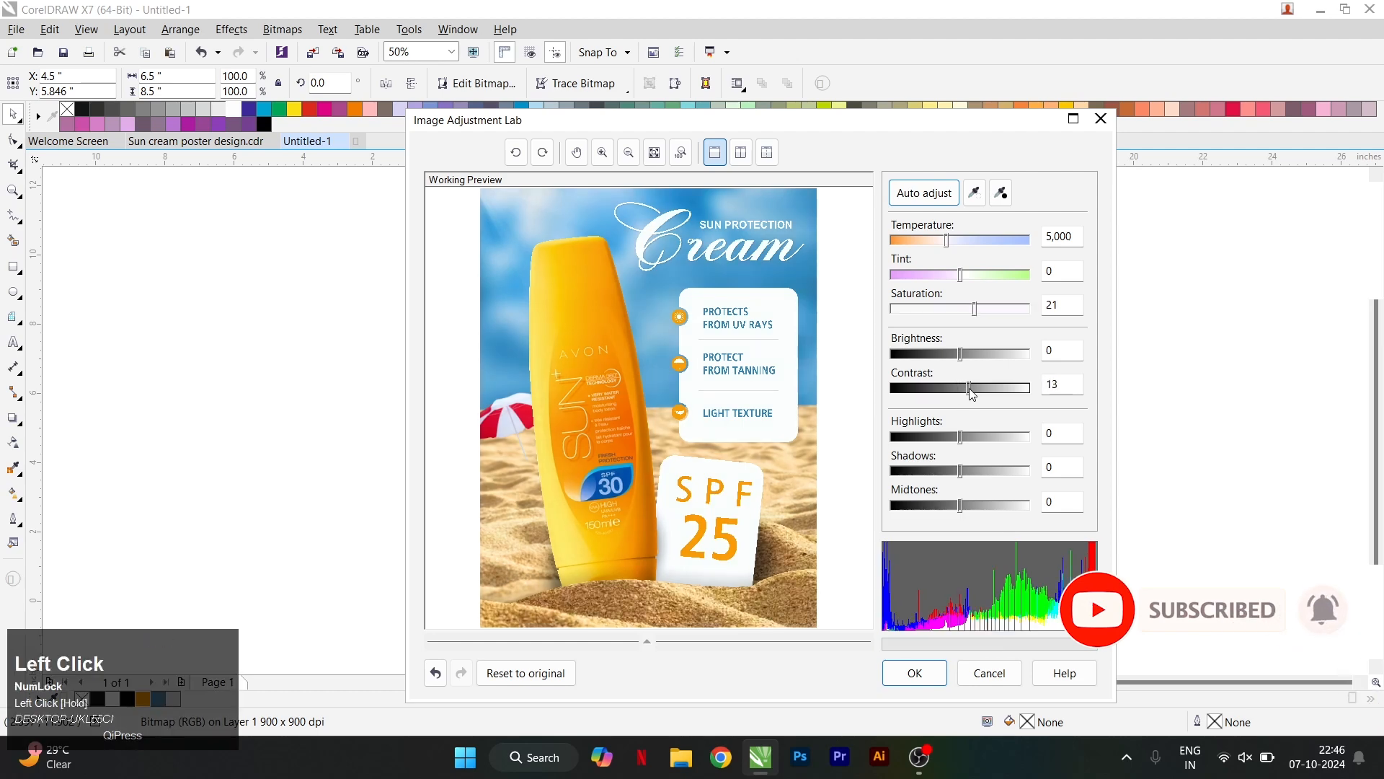
left_click(973, 393)
left_click(1060, 385)
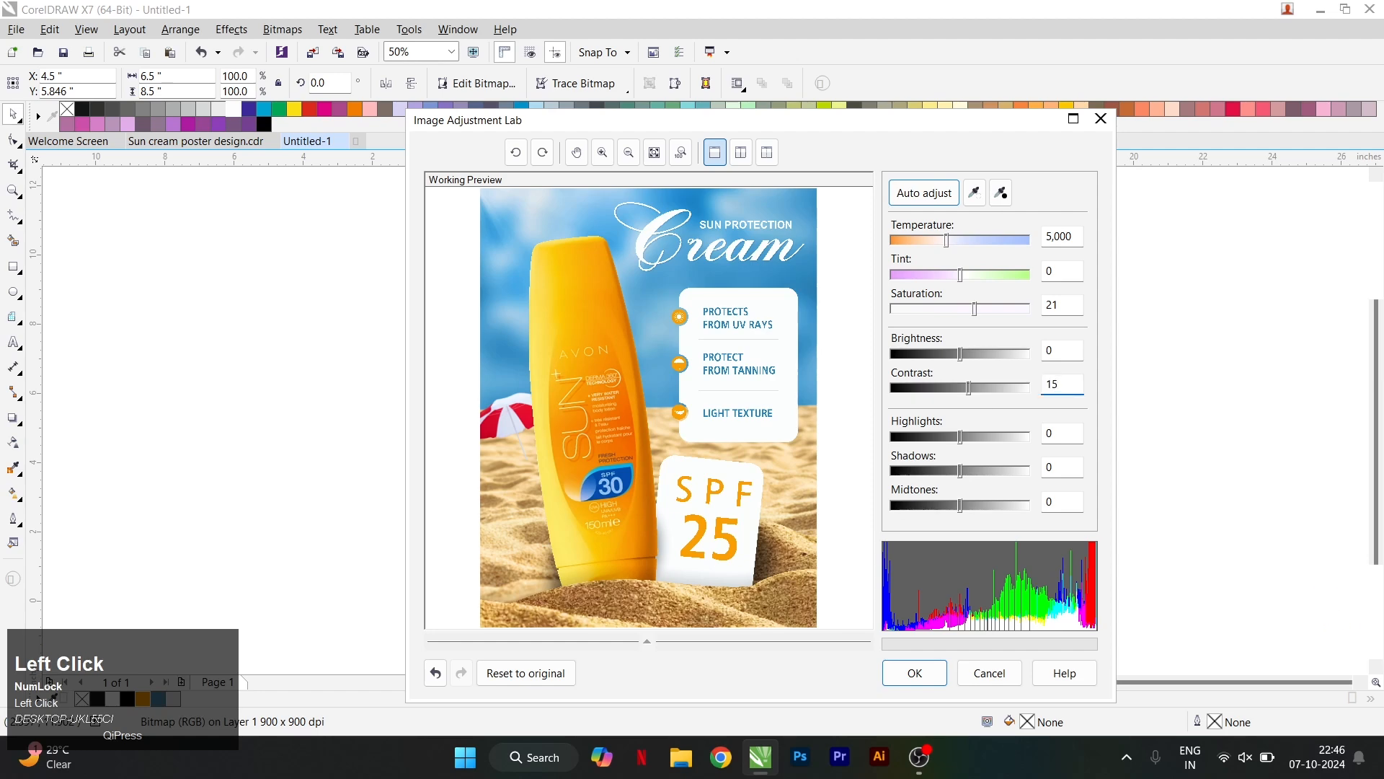
Step: Set highlights to 8, shadows to -22, midtones to 16 and brightness to 3, and apply the adjustments to the poster bitmap
left_click_drag(962, 434, 954, 472)
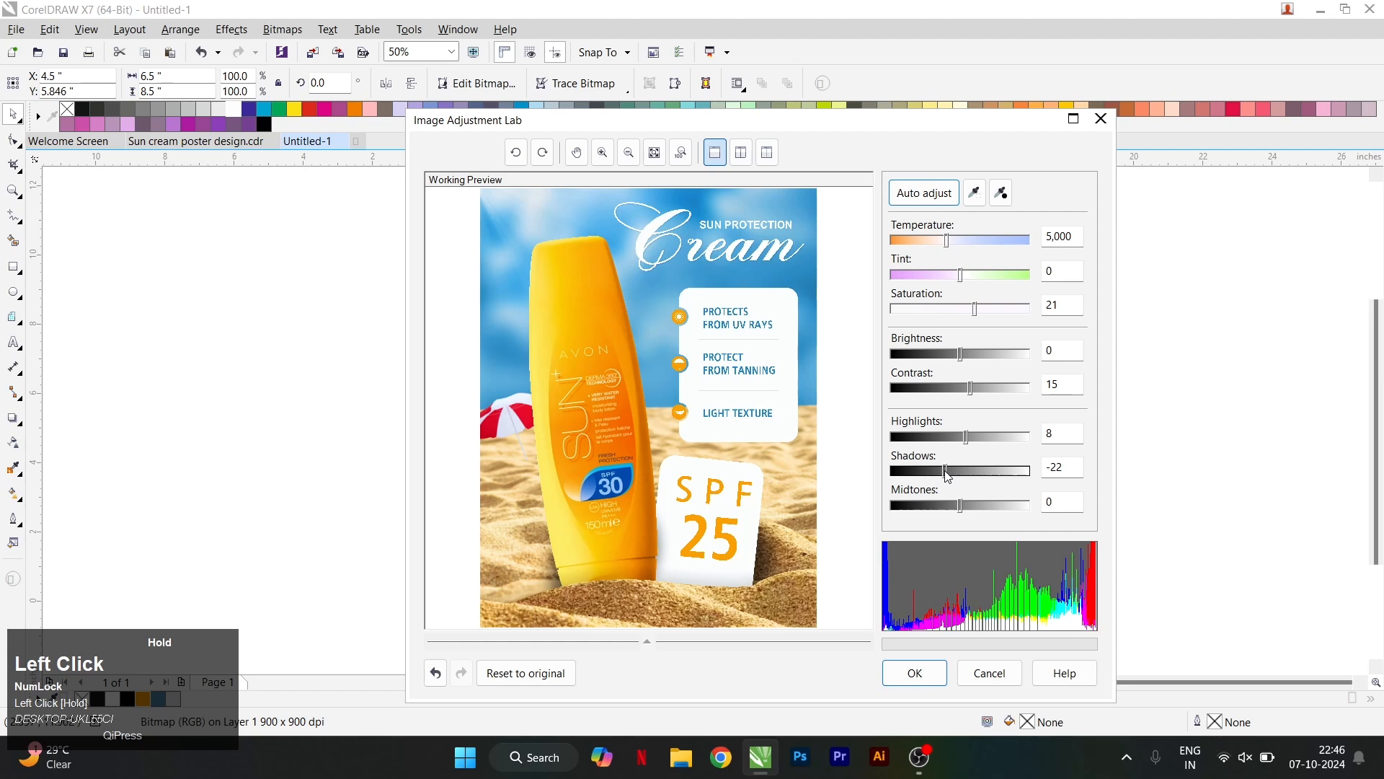
left_click_drag(957, 513, 973, 513)
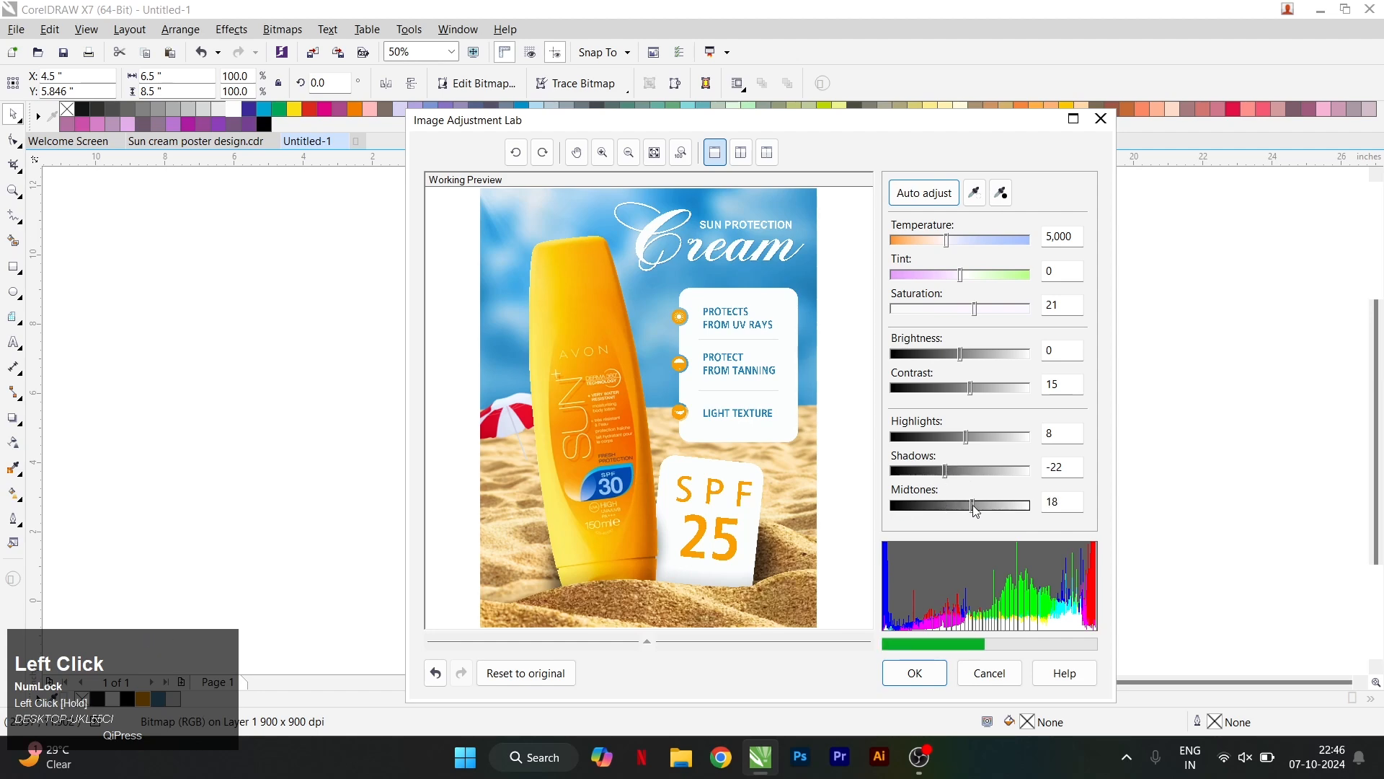
left_click_drag(976, 511, 975, 511)
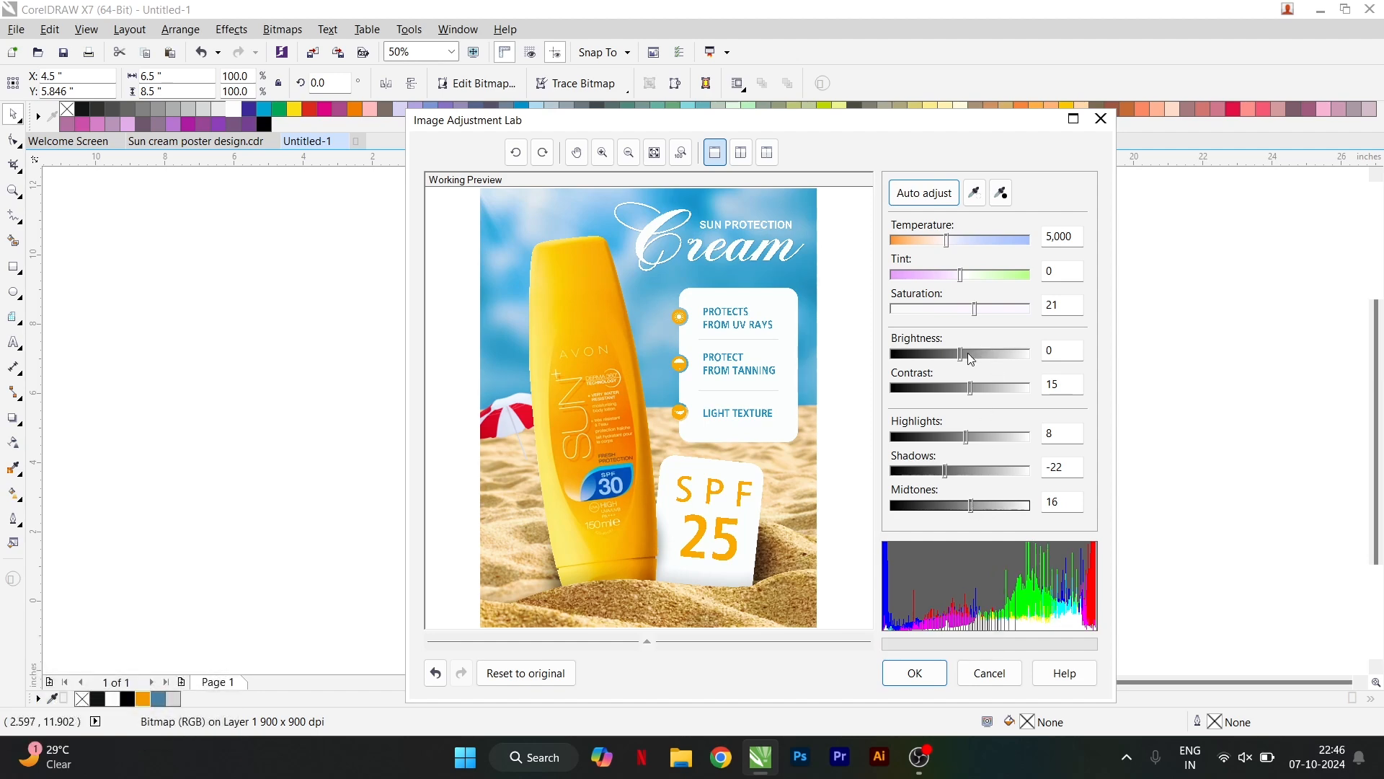
left_click_drag(962, 353, 966, 353)
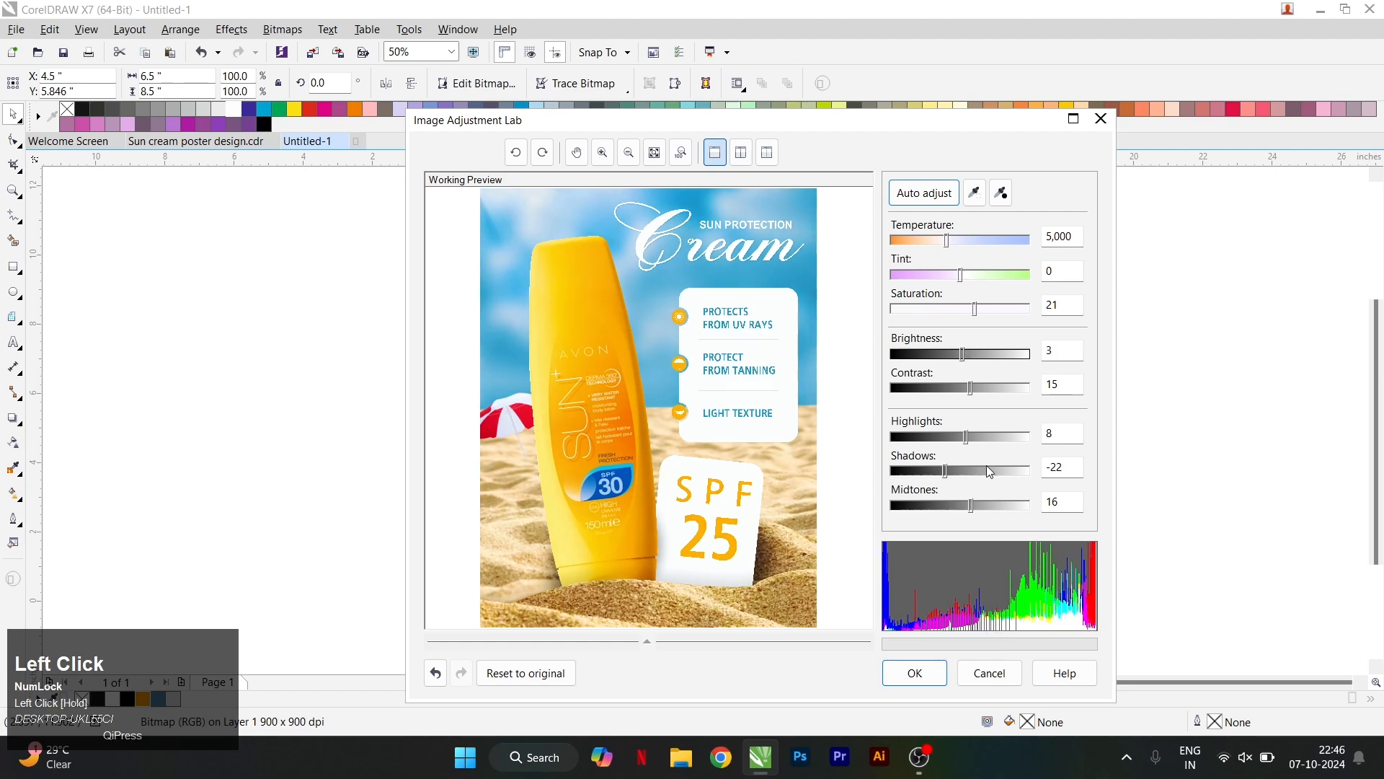
left_click(915, 672)
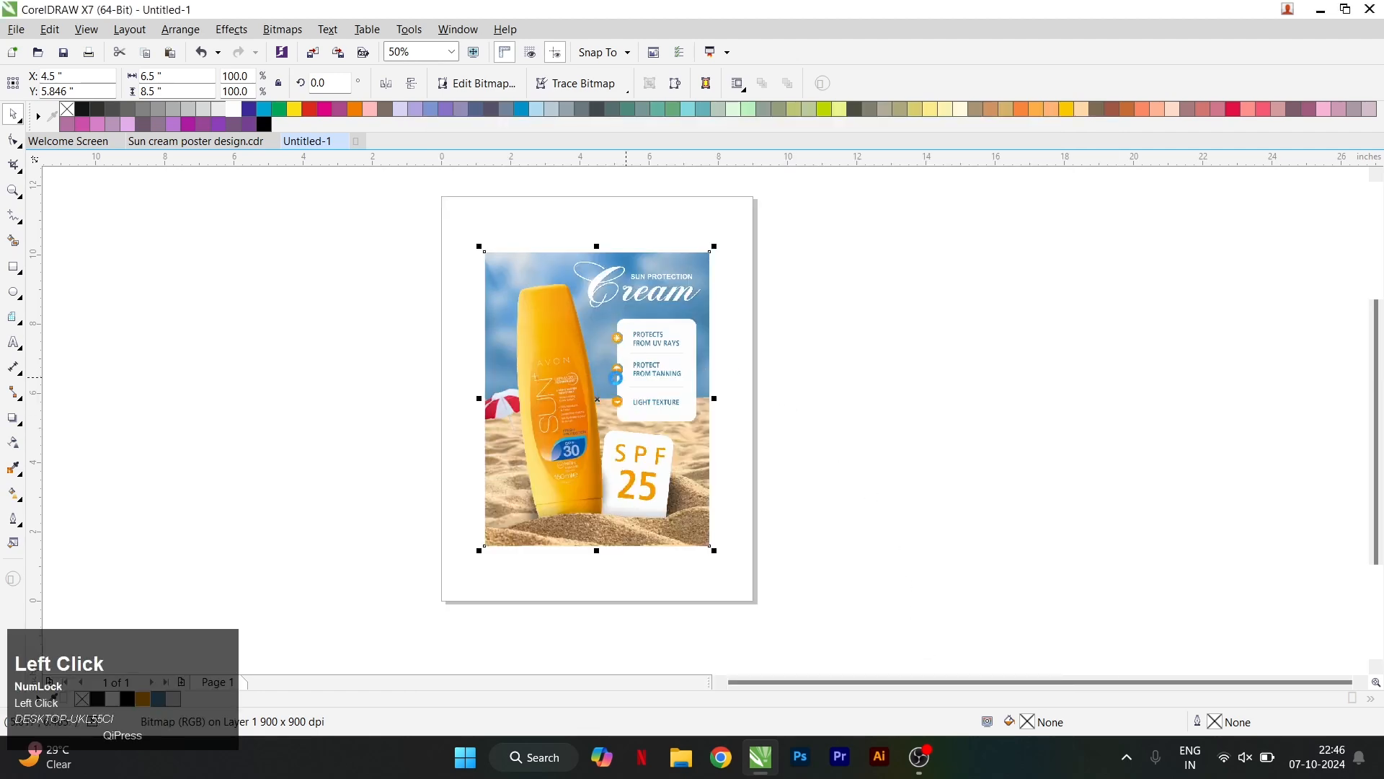
Step: Deselect the poster and zoom in on it to inspect the finished design
left_click(352, 266)
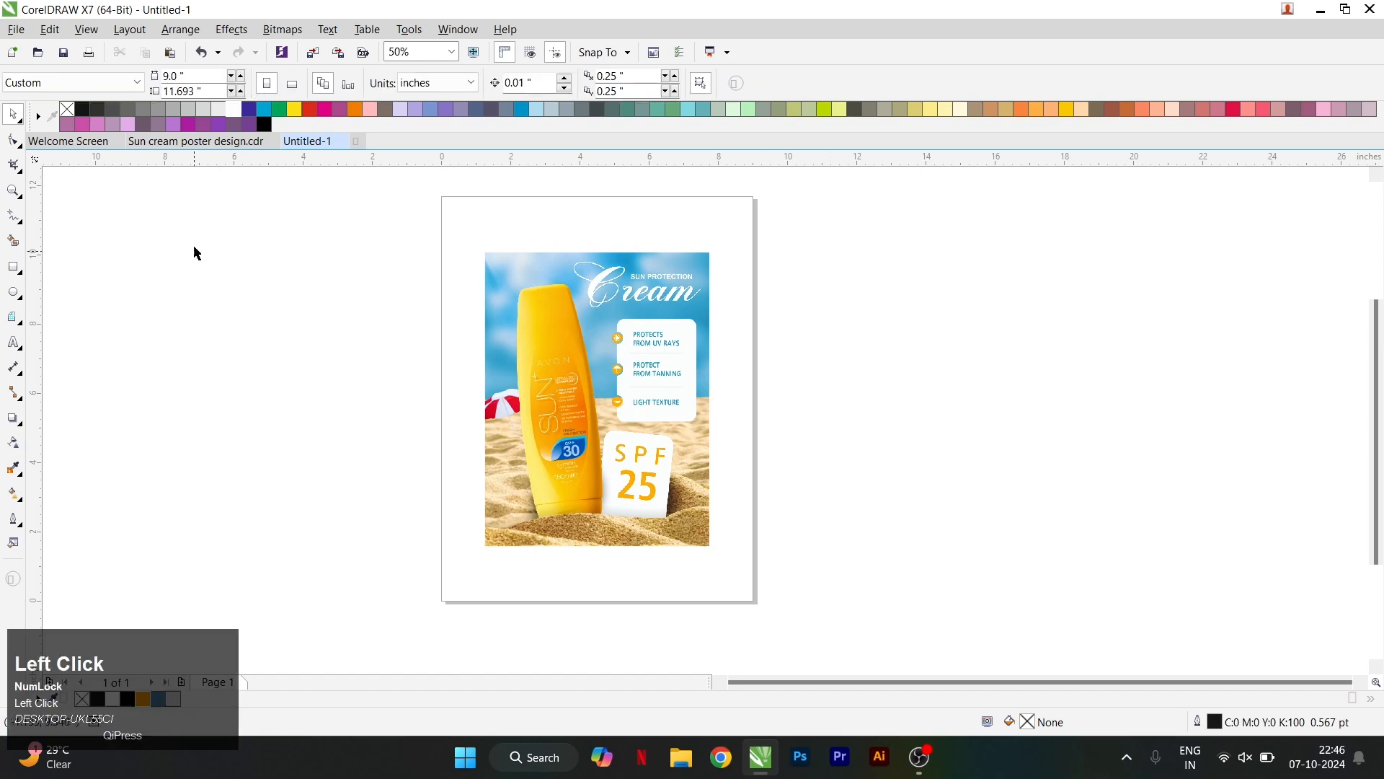
left_click(13, 191)
left_click_drag(480, 248, 723, 559)
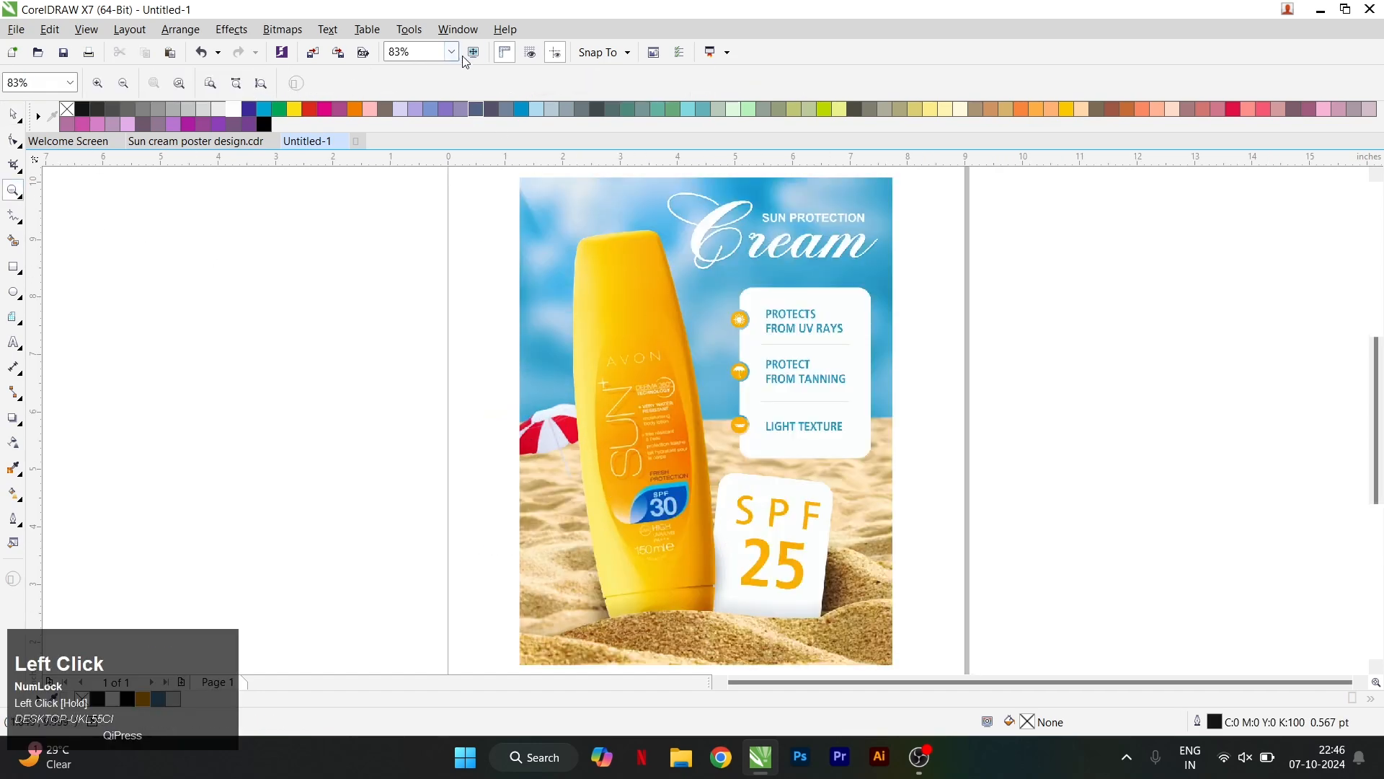